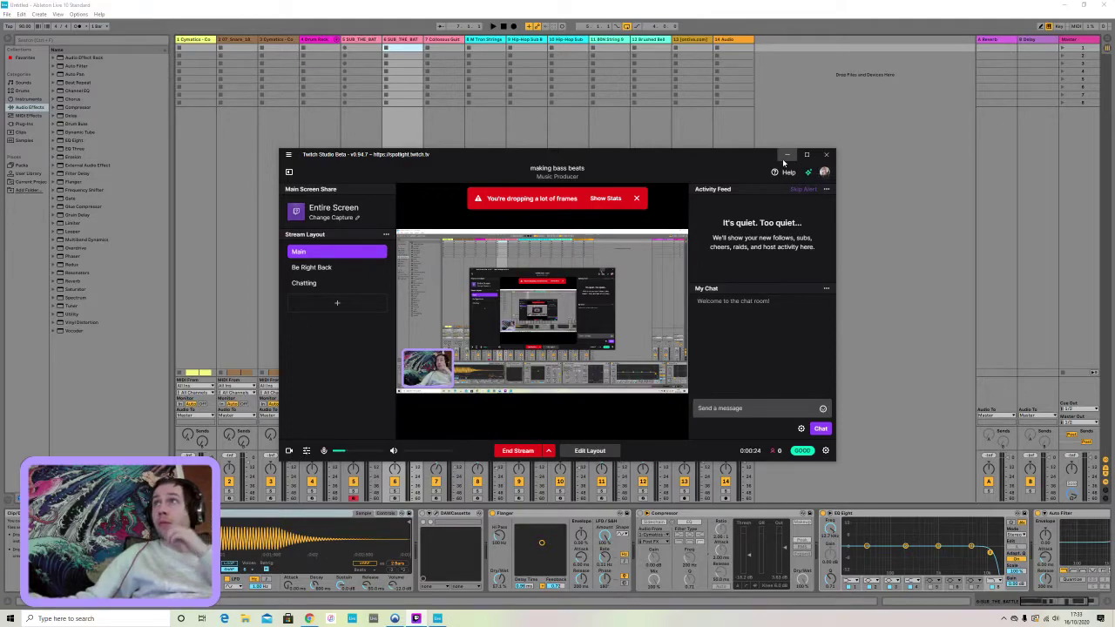
Show Ableton Live's Arrangement View and delete all the clips on the kick, snare, drum rack and sub bass tracks
{"action": "left_click", "coordinate": [785, 156]}
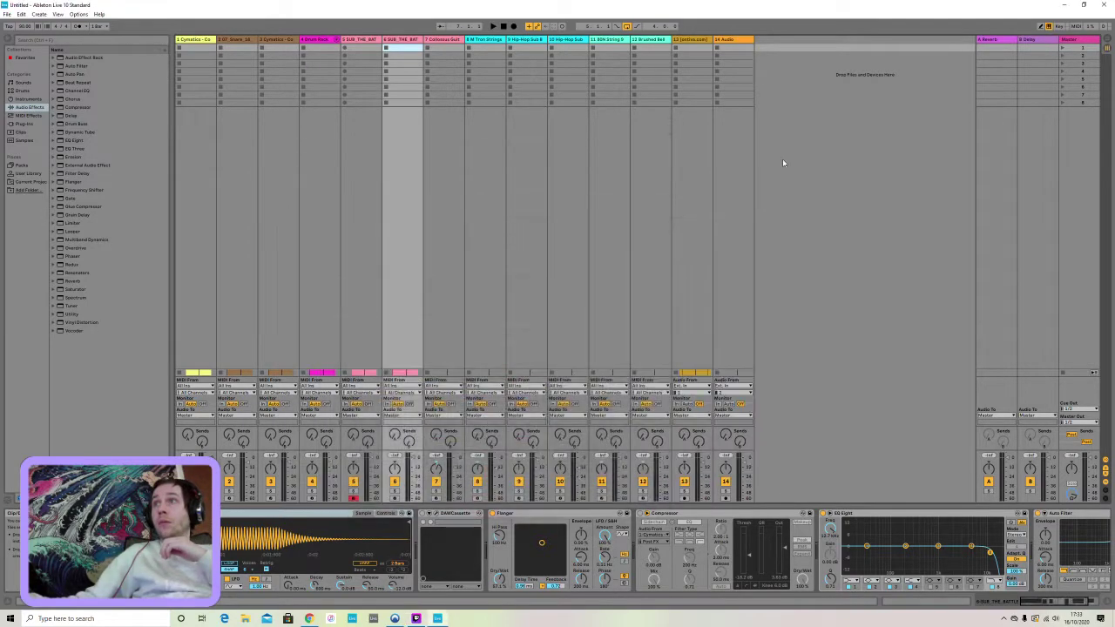
{"action": "left_click", "coordinate": [1106, 43]}
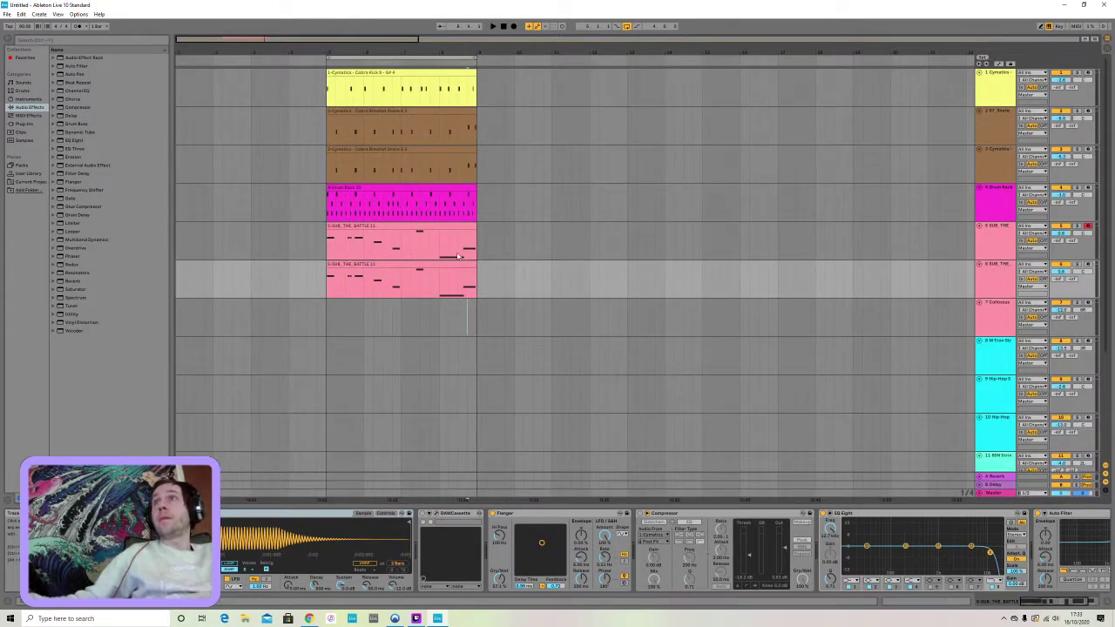
{"action": "left_click_drag", "start_coordinate": [458, 256], "coordinate": [363, 79]}
{"action": "left_click_drag", "start_coordinate": [505, 309], "coordinate": [289, 32]}
{"action": "key", "text": "Delete"}
Clear the remaining audio from the start of the timeline on audio track 13
{"action": "scroll", "coordinate": [421, 197], "scroll_direction": "down", "scroll_amount": 3}
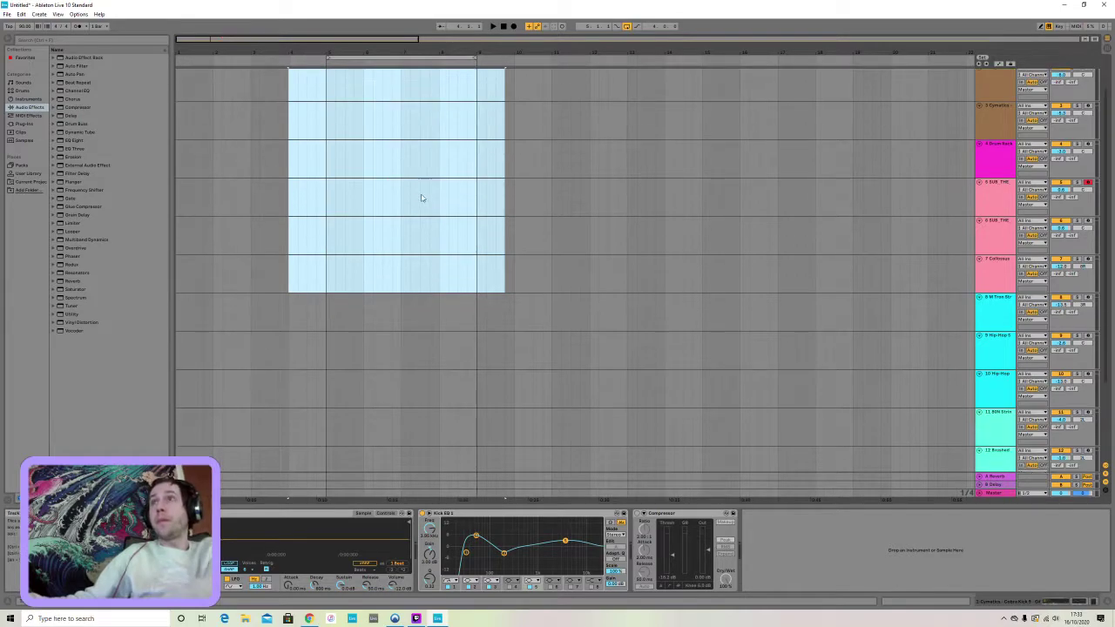
{"action": "left_click", "coordinate": [514, 412]}
{"action": "key", "text": "Delete"}
{"action": "left_click_drag", "start_coordinate": [511, 418], "coordinate": [157, 421]}
{"action": "right_click", "coordinate": [1001, 429]}
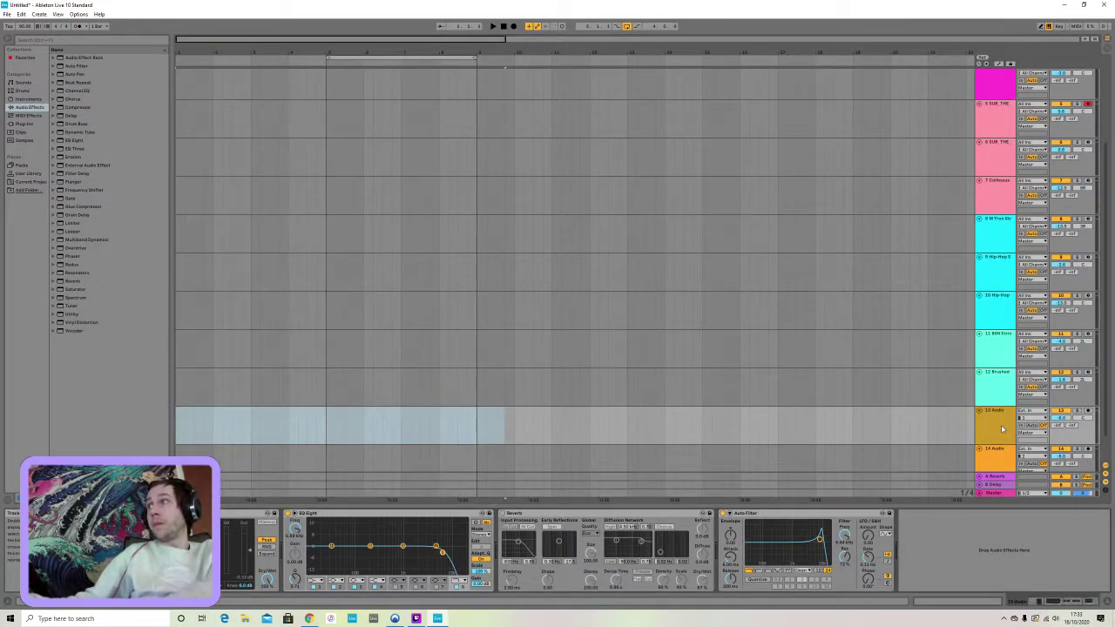
Switch to File Explorer and open the samples folder on New Volume (D:)
{"action": "left_click", "coordinate": [246, 618]}
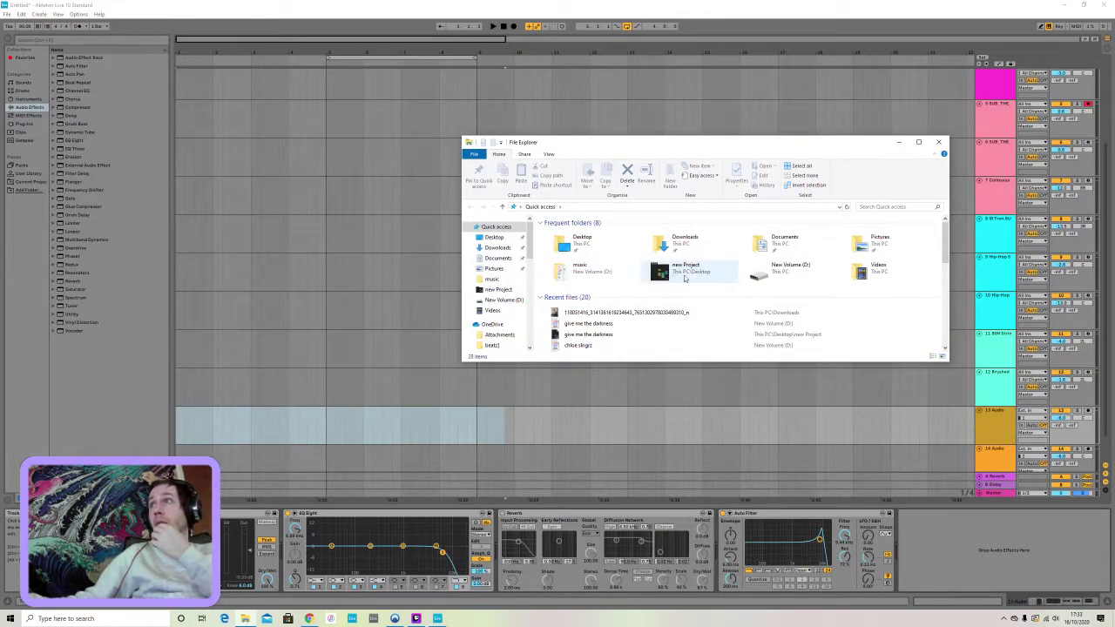
{"action": "double_click", "coordinate": [766, 270]}
{"action": "scroll", "coordinate": [765, 286], "scroll_direction": "down", "scroll_amount": 5}
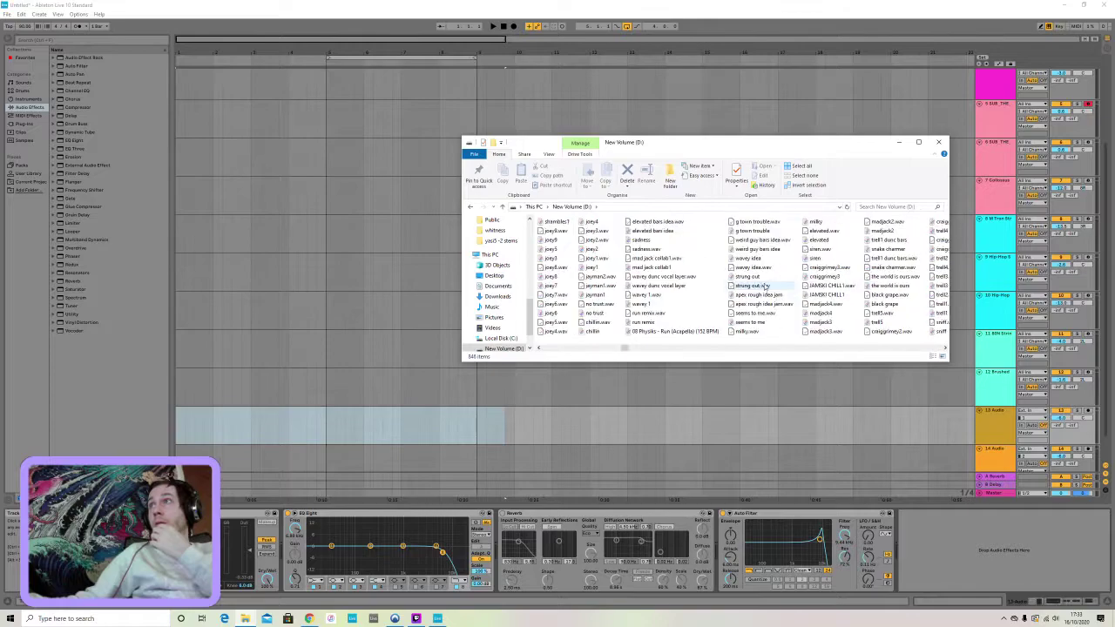
{"action": "scroll", "coordinate": [764, 286], "scroll_direction": "down", "scroll_amount": 10}
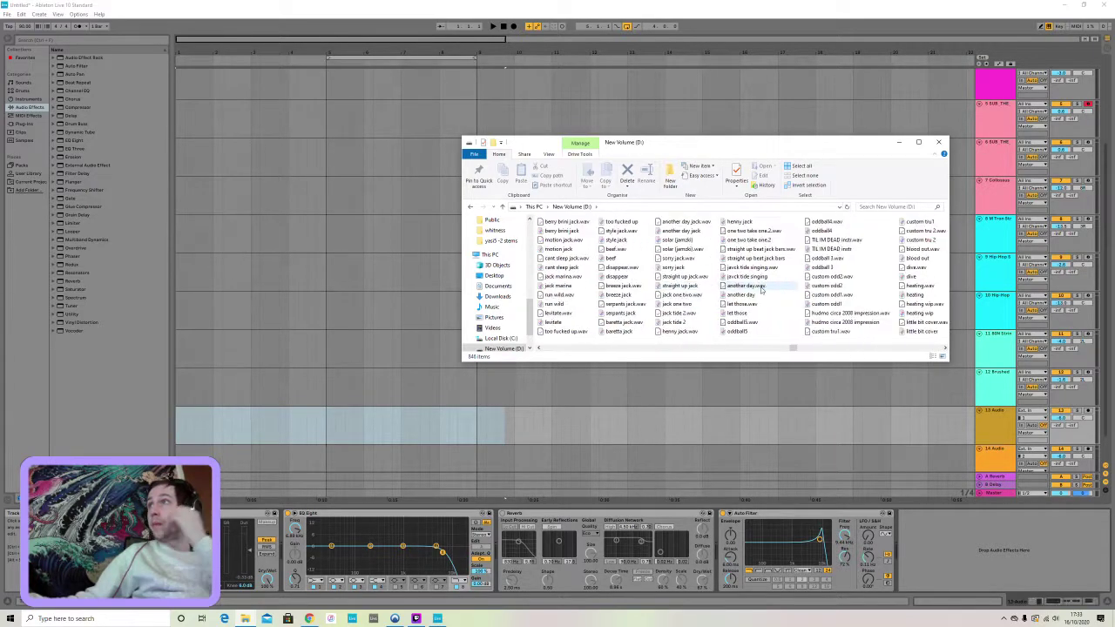
{"action": "scroll", "coordinate": [760, 290], "scroll_direction": "down", "scroll_amount": 15}
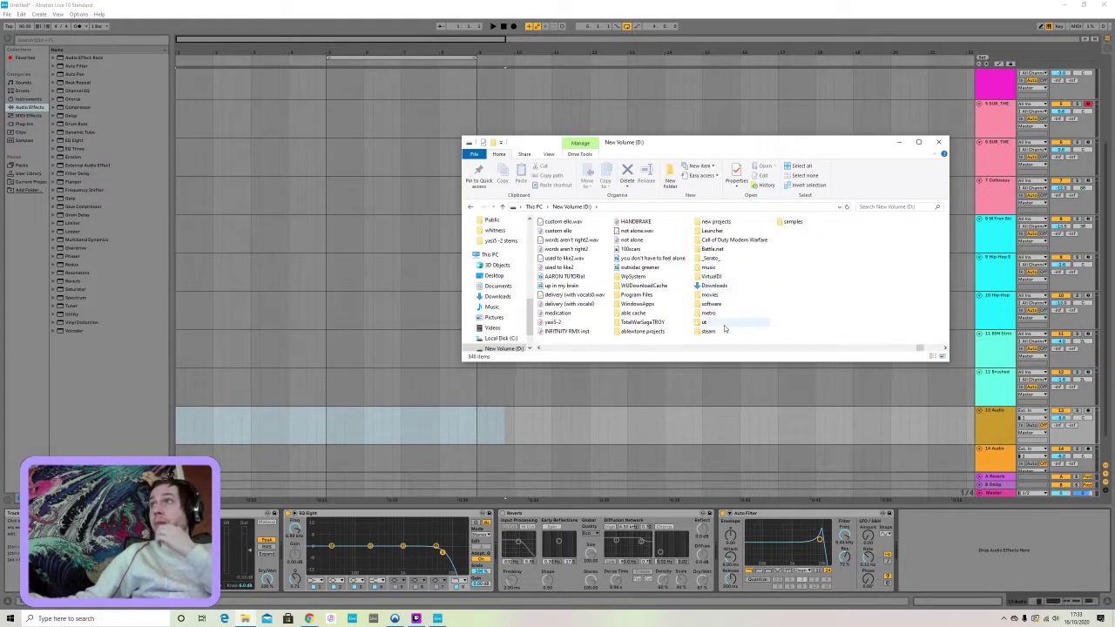
{"action": "double_click", "coordinate": [795, 223]}
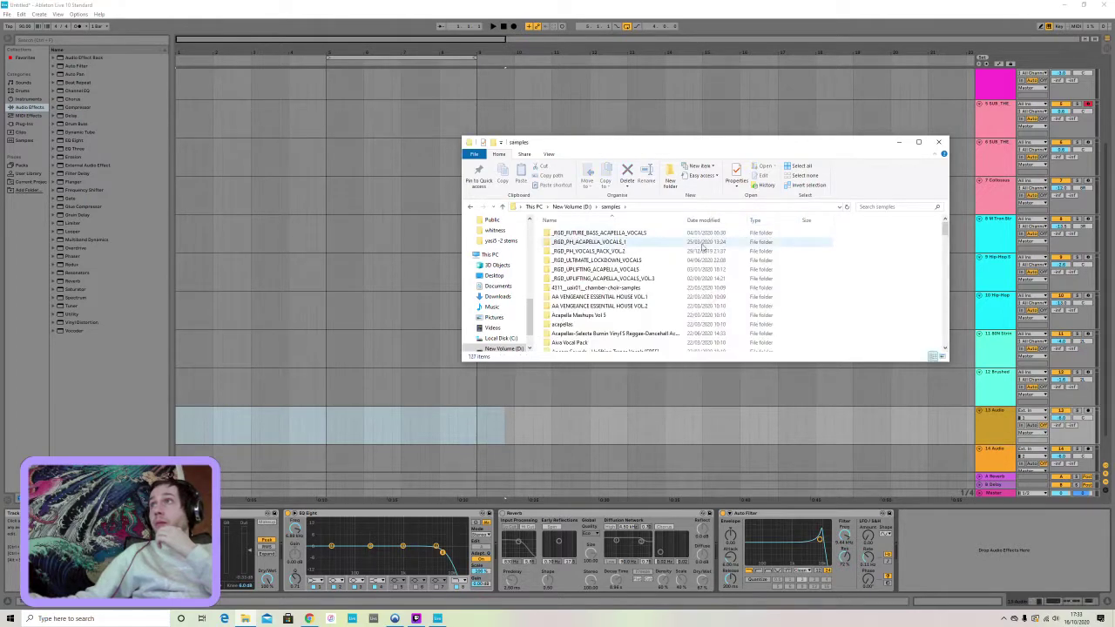
Place the vocal sample from _RGD_UPLIFTING_ACAPELLA_VOCALS_VOL.3, folder 007_150BPM_Fm, at the start of track 13 and play it
{"action": "left_click", "coordinate": [607, 278]}
{"action": "double_click", "coordinate": [607, 278]}
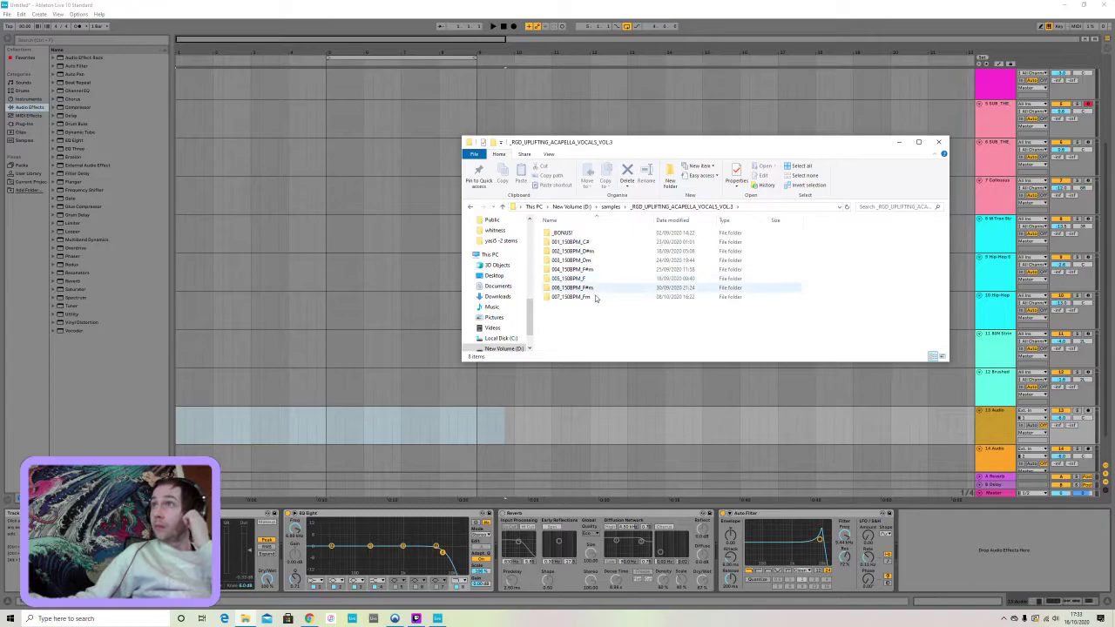
{"action": "double_click", "coordinate": [594, 297]}
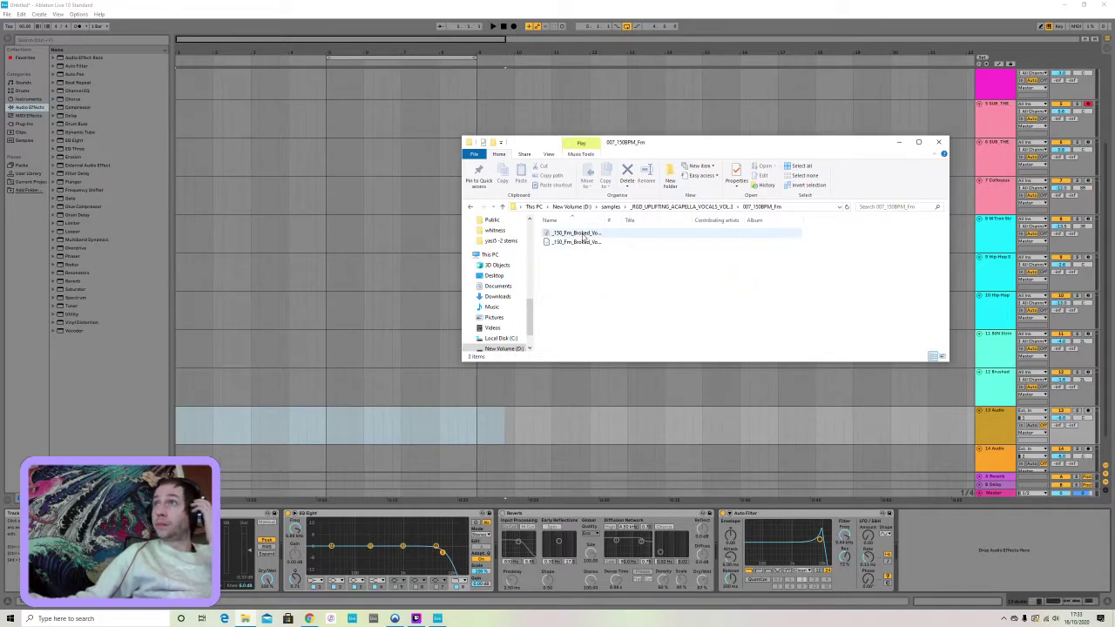
{"action": "left_click_drag", "start_coordinate": [584, 236], "coordinate": [179, 414]}
{"action": "left_click", "coordinate": [232, 345]}
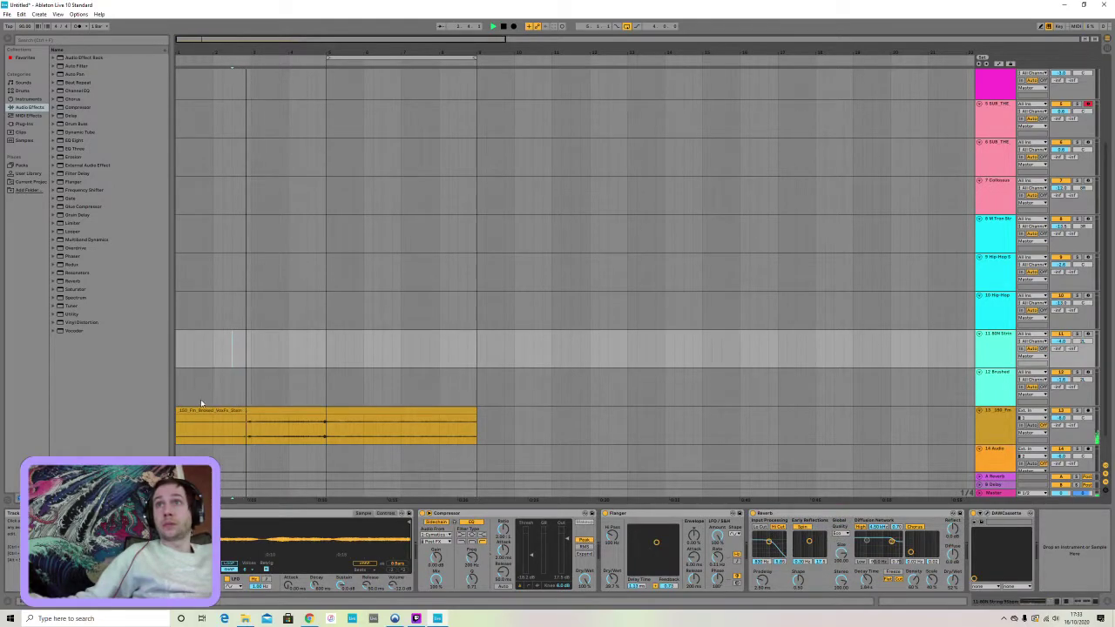
Repeat the vocal's two-bar phrase across bars 1 to 9 on track 13 and raise the gain of the clips
{"action": "left_click_drag", "start_coordinate": [179, 411], "coordinate": [252, 410]}
{"action": "left_click_drag", "start_coordinate": [349, 422], "coordinate": [176, 429]}
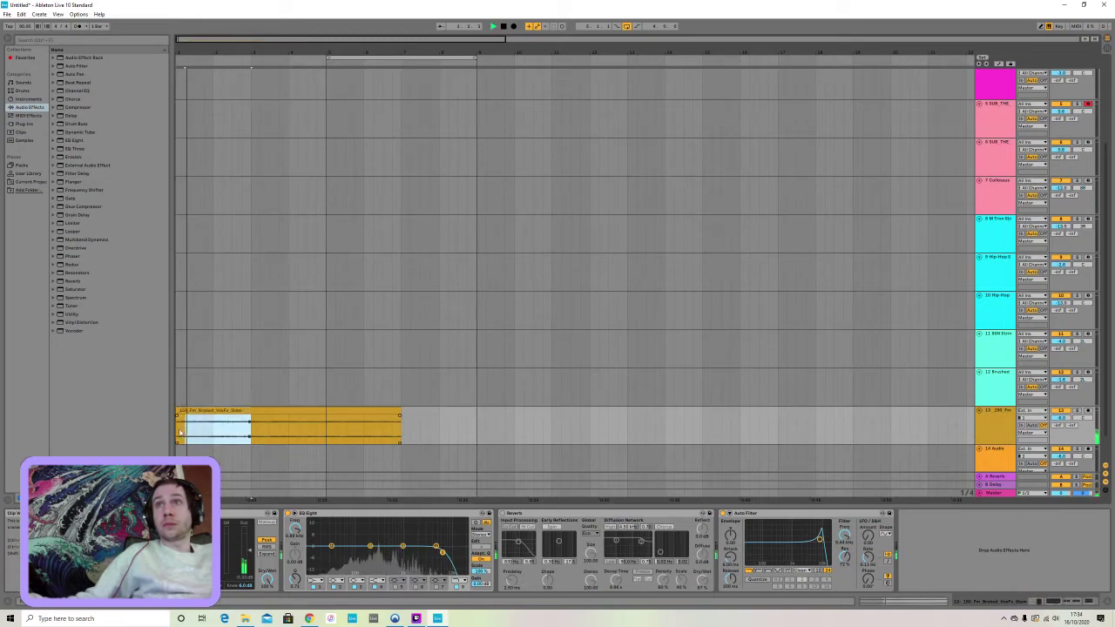
{"action": "key", "text": "ctrl+d"}
{"action": "key", "text": "ctrl+d"}
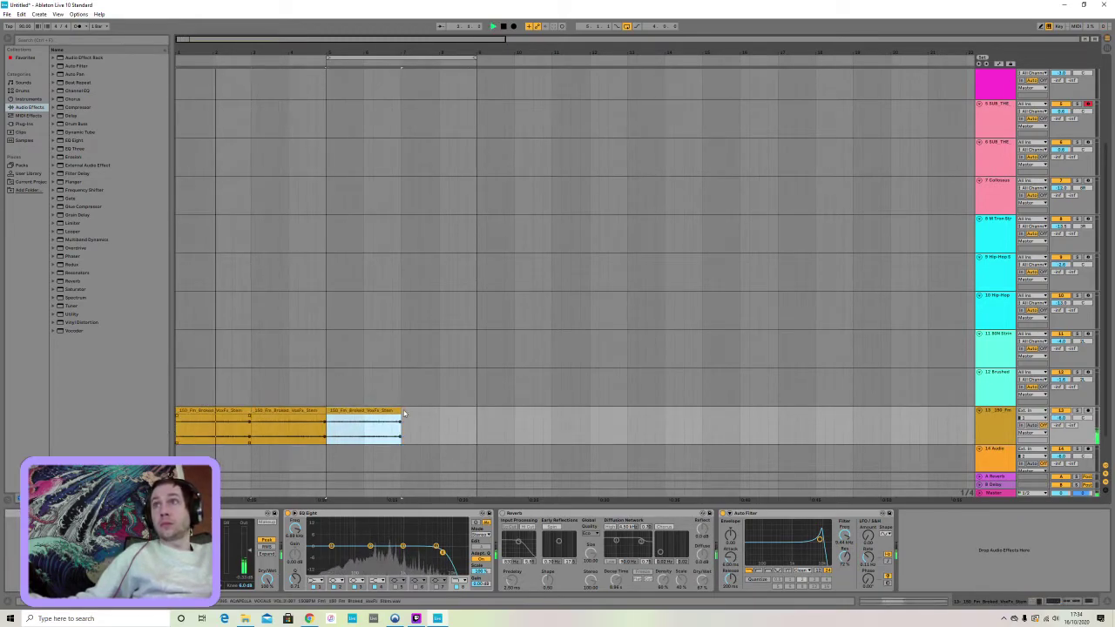
{"action": "left_click_drag", "start_coordinate": [401, 410], "coordinate": [157, 461]}
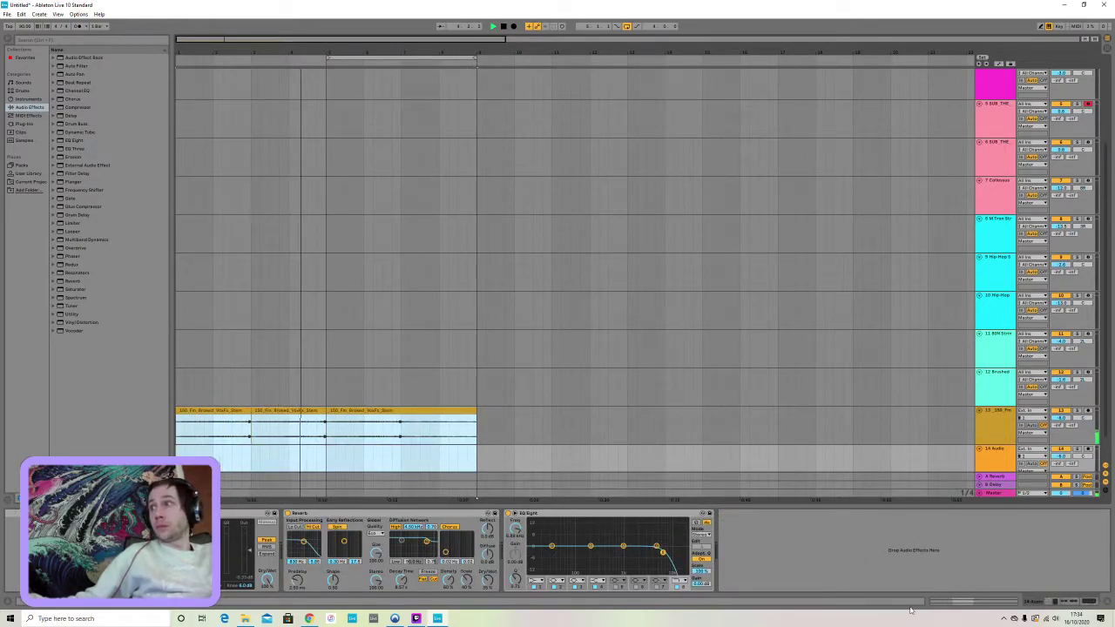
{"action": "key", "text": "shift+Tab"}
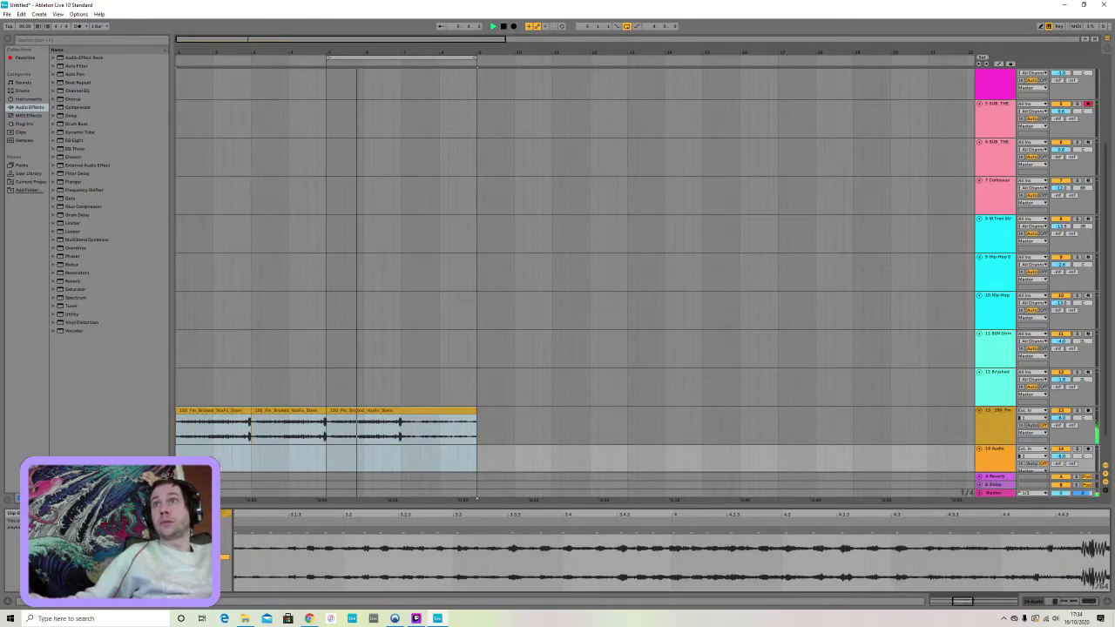
Show the devices of track 3, the second snare track, and arm it for recording
{"action": "scroll", "coordinate": [779, 398], "scroll_direction": "up", "scroll_amount": 3}
{"action": "left_click", "coordinate": [1001, 170]}
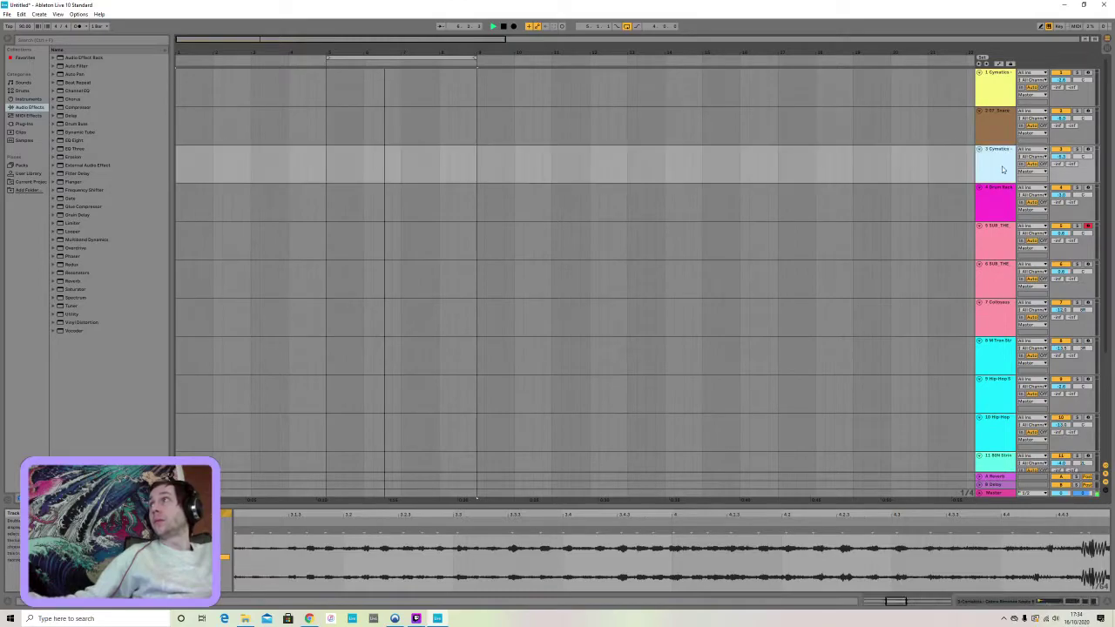
{"action": "double_click", "coordinate": [1002, 170]}
{"action": "left_click", "coordinate": [1088, 149]}
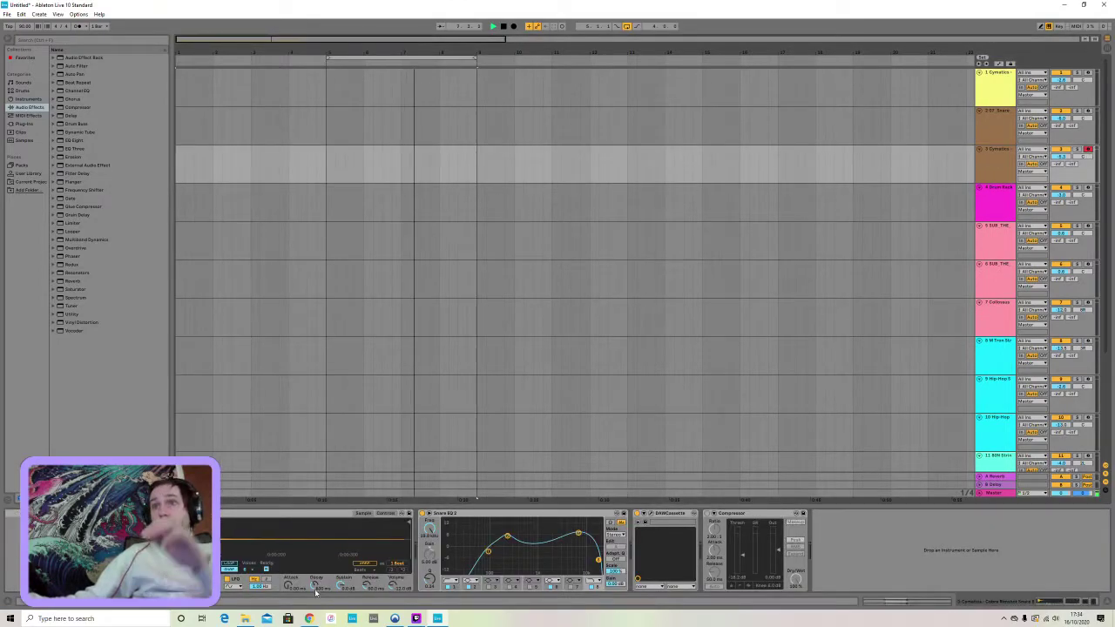
In File Explorer, open the Drum One Shots folder of the Cymatics - Cobra Hip Hop Sample Pack in samples
{"action": "left_click", "coordinate": [245, 618]}
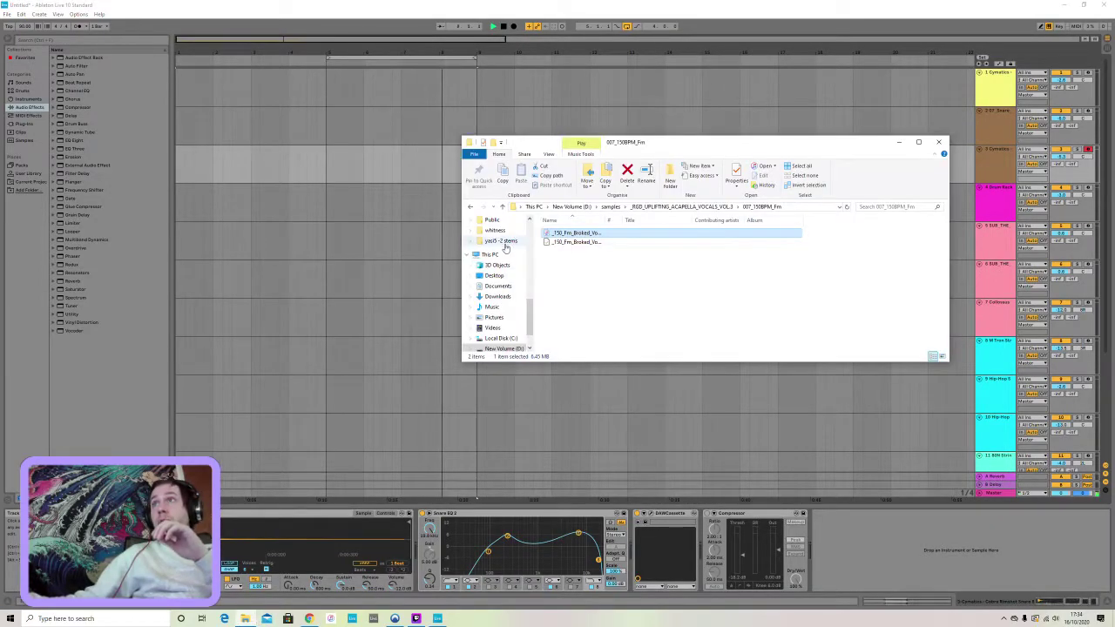
{"action": "left_click", "coordinate": [503, 349]}
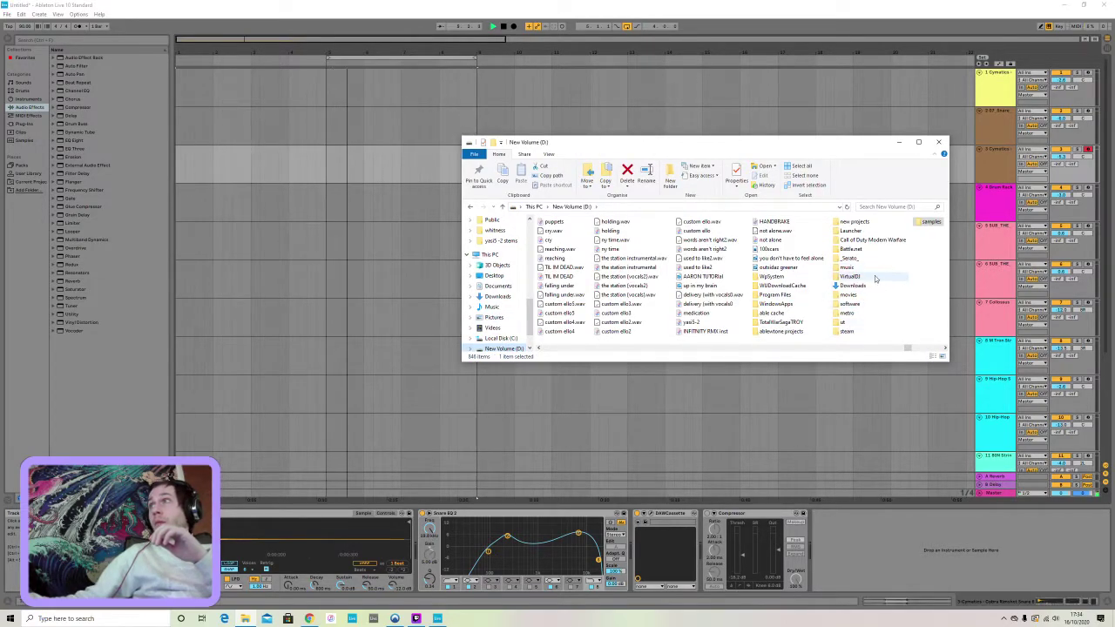
{"action": "double_click", "coordinate": [930, 221]}
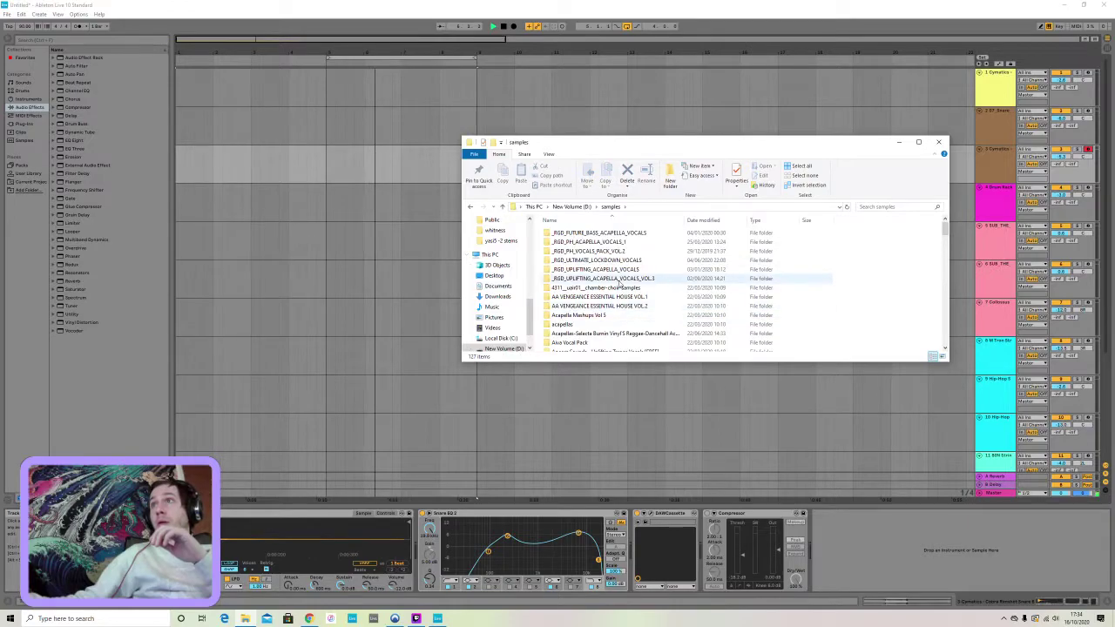
{"action": "scroll", "coordinate": [614, 283], "scroll_direction": "down", "scroll_amount": 3}
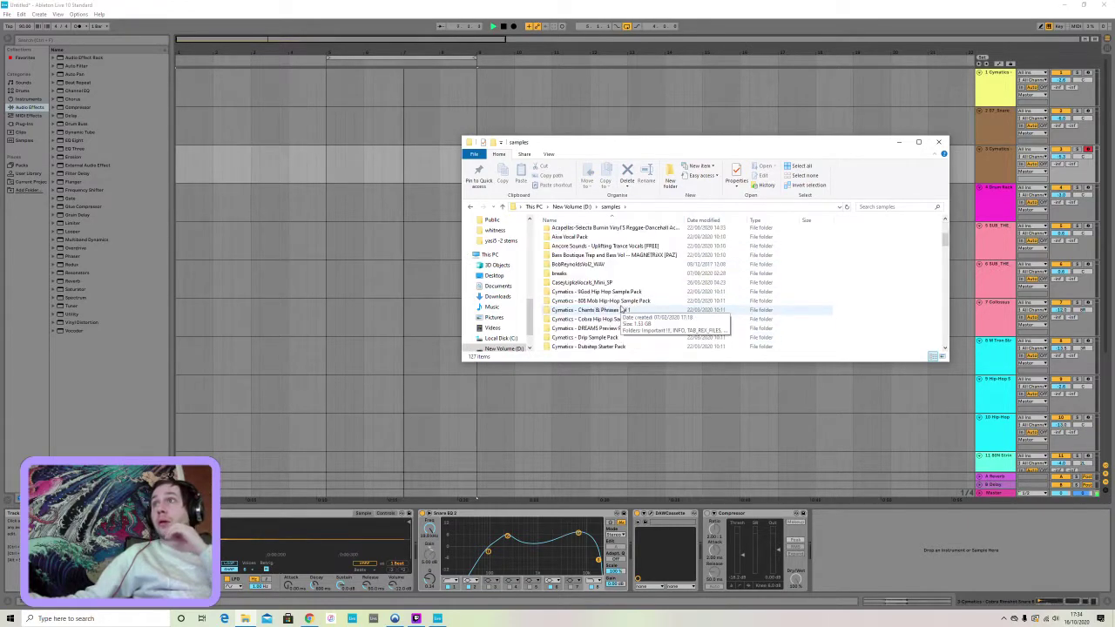
{"action": "double_click", "coordinate": [614, 318]}
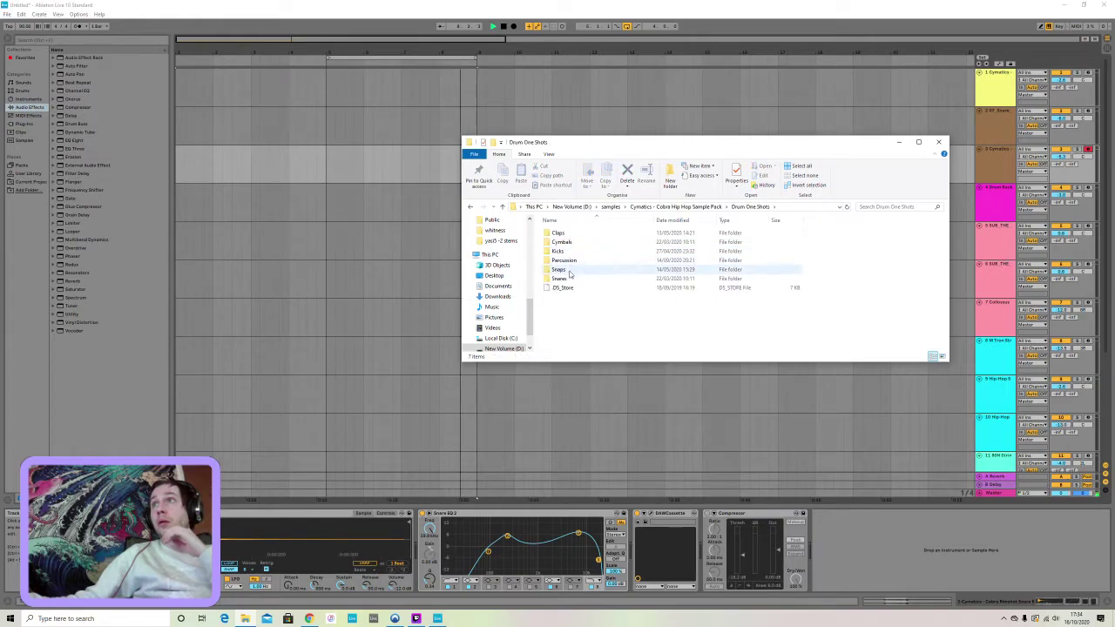
Load Cymatics - Cobra Clap 5 from the Claps folder into the sampler on track 3 in Ableton Live
{"action": "left_click", "coordinate": [562, 279]}
{"action": "double_click", "coordinate": [558, 233]}
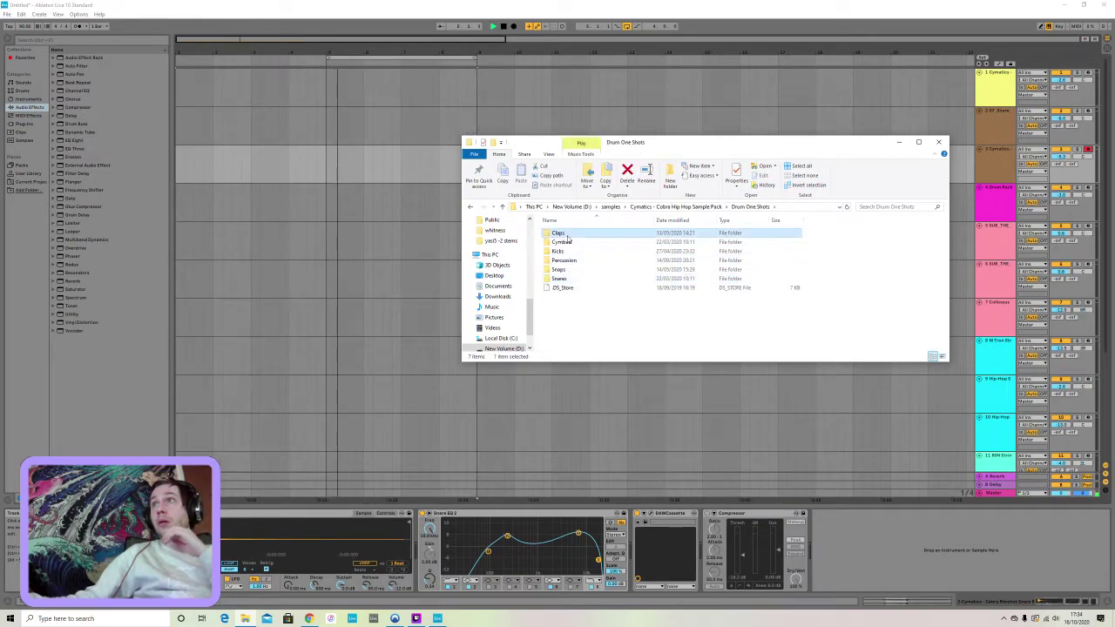
{"action": "scroll", "coordinate": [606, 293], "scroll_direction": "down", "scroll_amount": 1}
{"action": "left_click", "coordinate": [606, 293]}
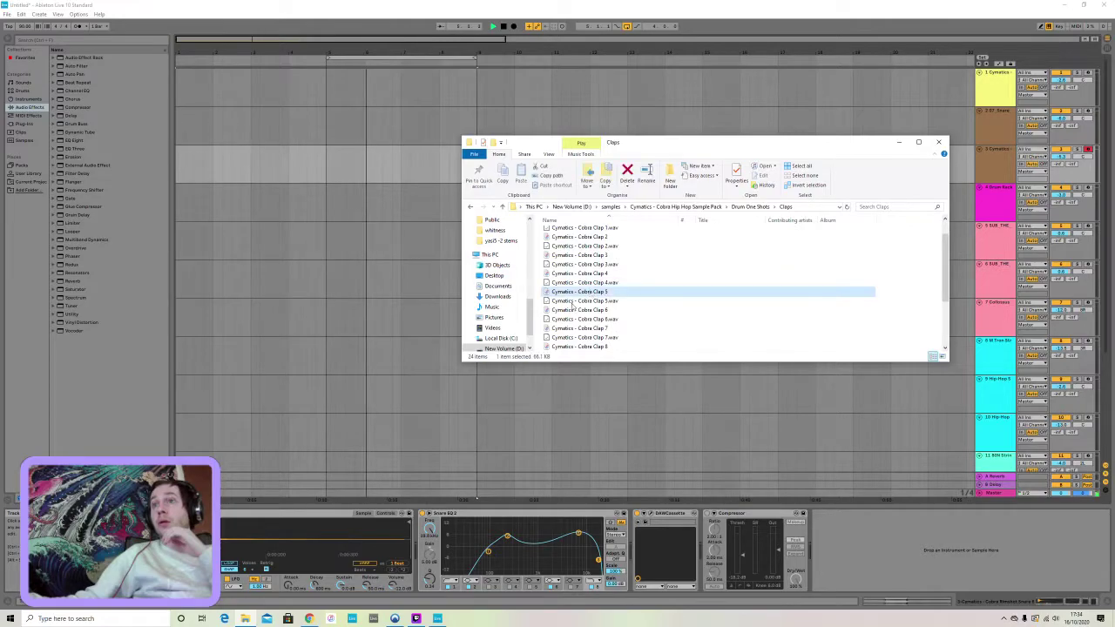
{"action": "key", "text": "alt+Tab"}
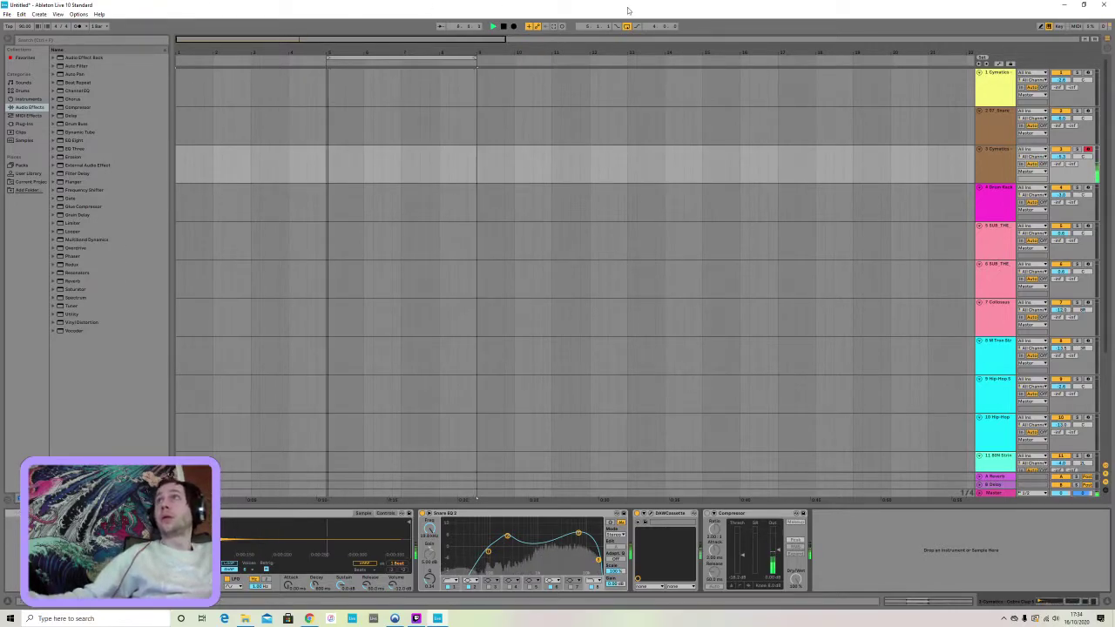
Record a clap pattern over the loop from bar 5 to bar 9 on track 3, and set the tempo to 140 BPM
{"action": "left_click", "coordinate": [513, 27]}
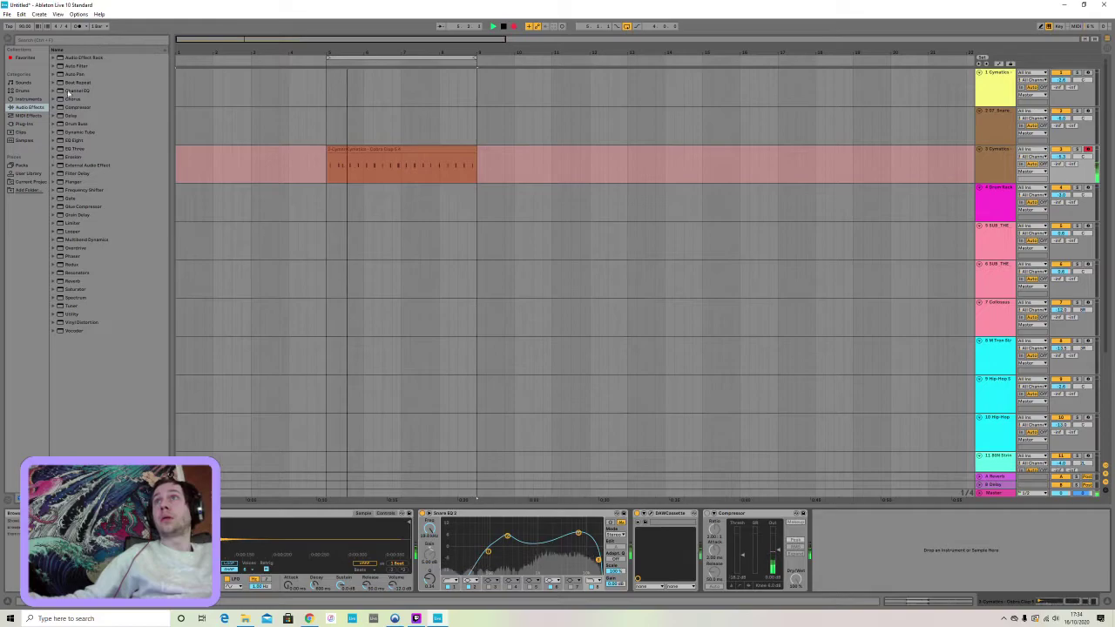
{"action": "key", "text": "space"}
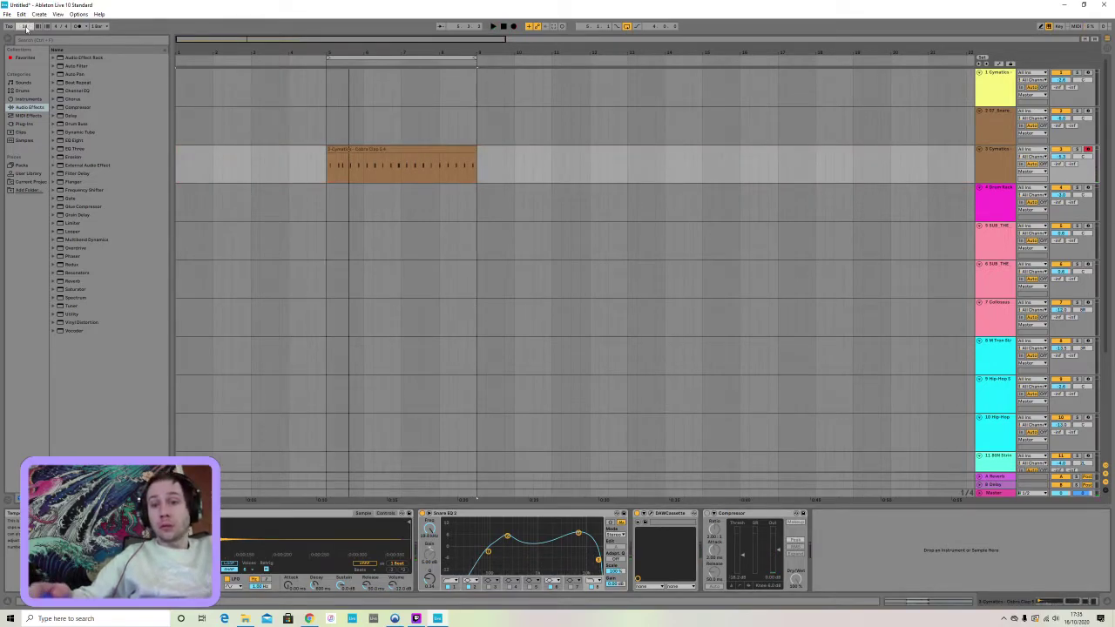
{"action": "key", "text": "space"}
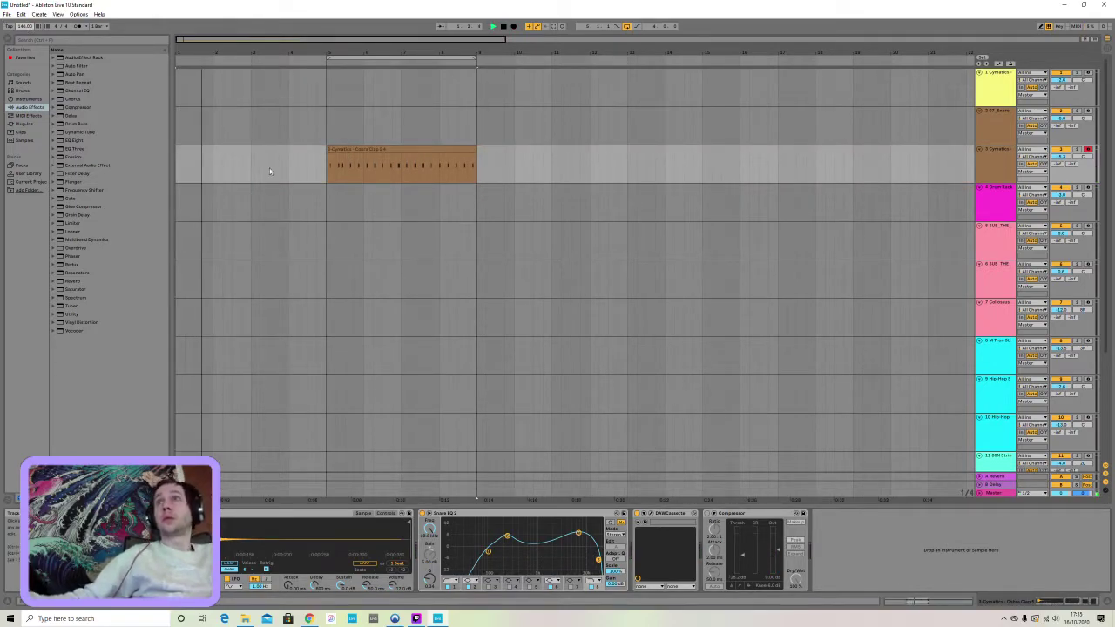
Delete all the vocal clips on track 13
{"action": "scroll", "coordinate": [389, 237], "scroll_direction": "down", "scroll_amount": 3}
{"action": "left_click_drag", "start_coordinate": [495, 422], "coordinate": [123, 412]}
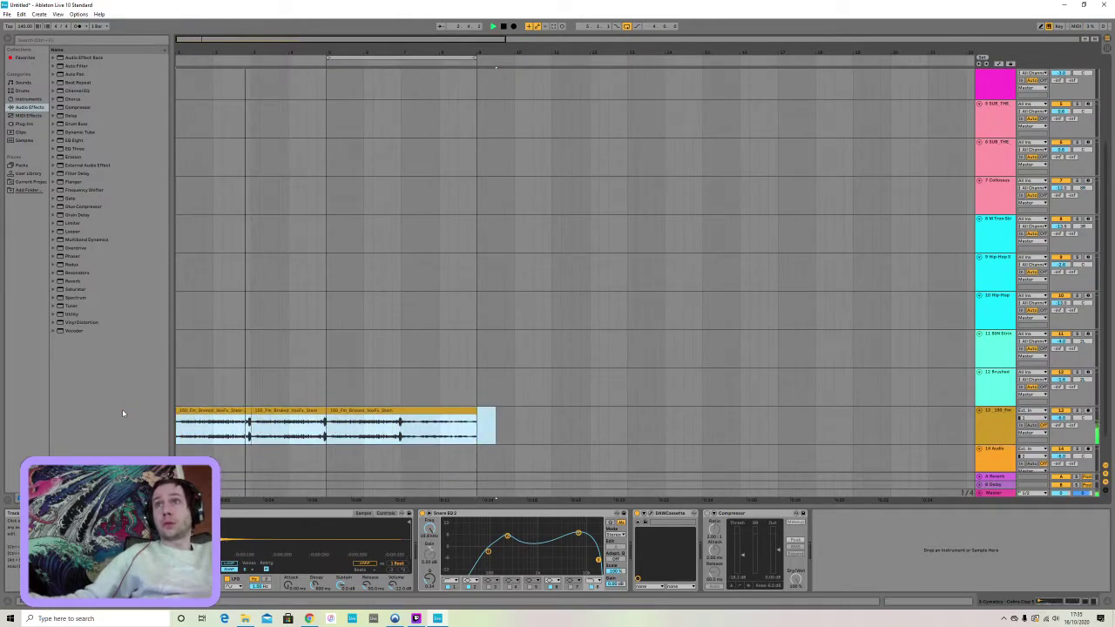
{"action": "key", "text": "Delete"}
In File Explorer, open 007_150BPM_Fm in samples' _RGD_UPLIFTING_ACAPELLA_VOCALS_VOL.3 folder and place its first vocal file on track 13 at bar 1 in Ableton Live
{"action": "left_click", "coordinate": [245, 618]}
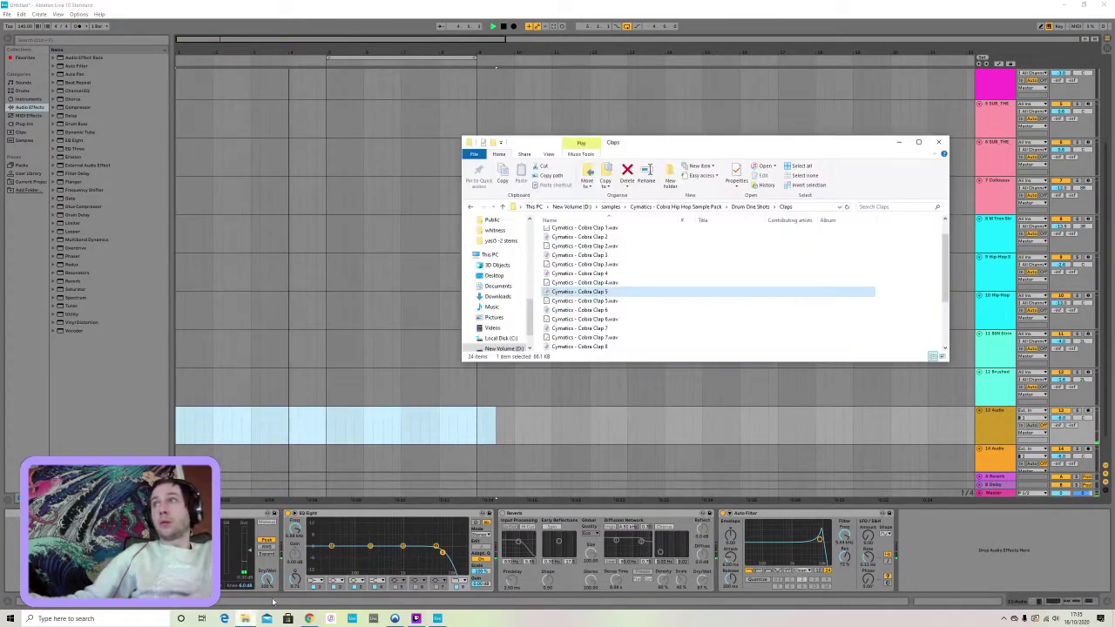
{"action": "left_click", "coordinate": [503, 207]}
{"action": "left_click", "coordinate": [503, 206]}
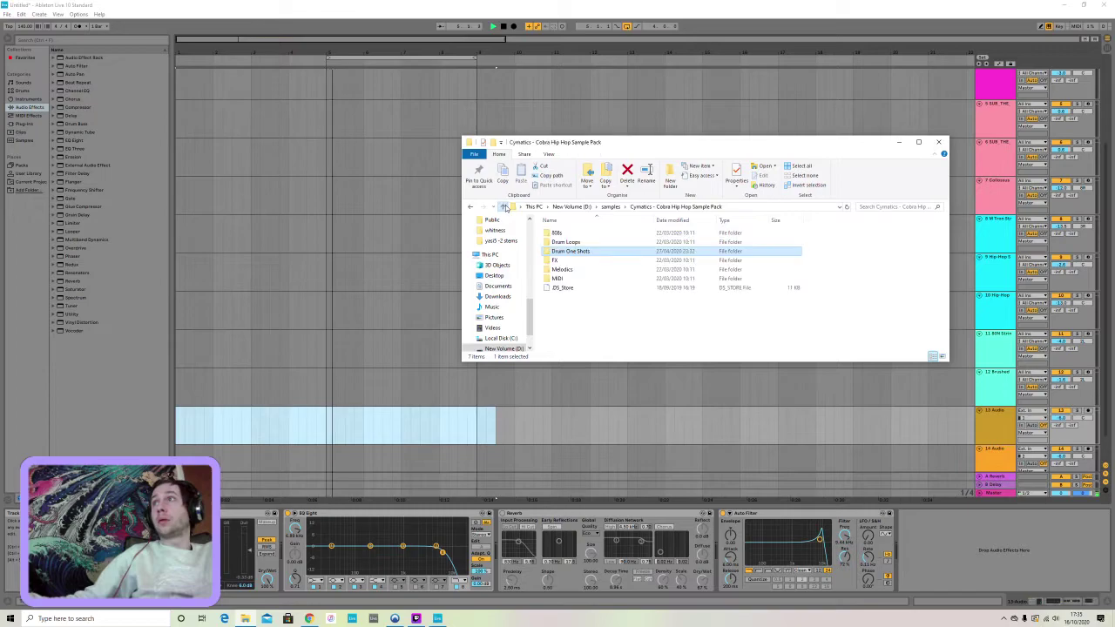
{"action": "left_click", "coordinate": [503, 207]}
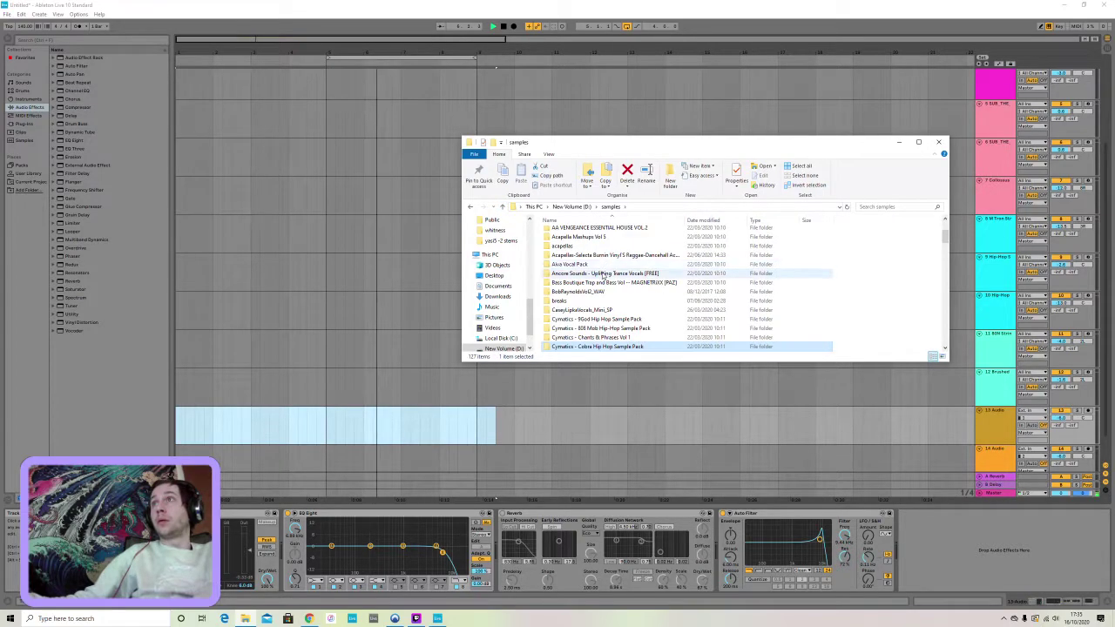
{"action": "scroll", "coordinate": [610, 273], "scroll_direction": "down", "scroll_amount": 4}
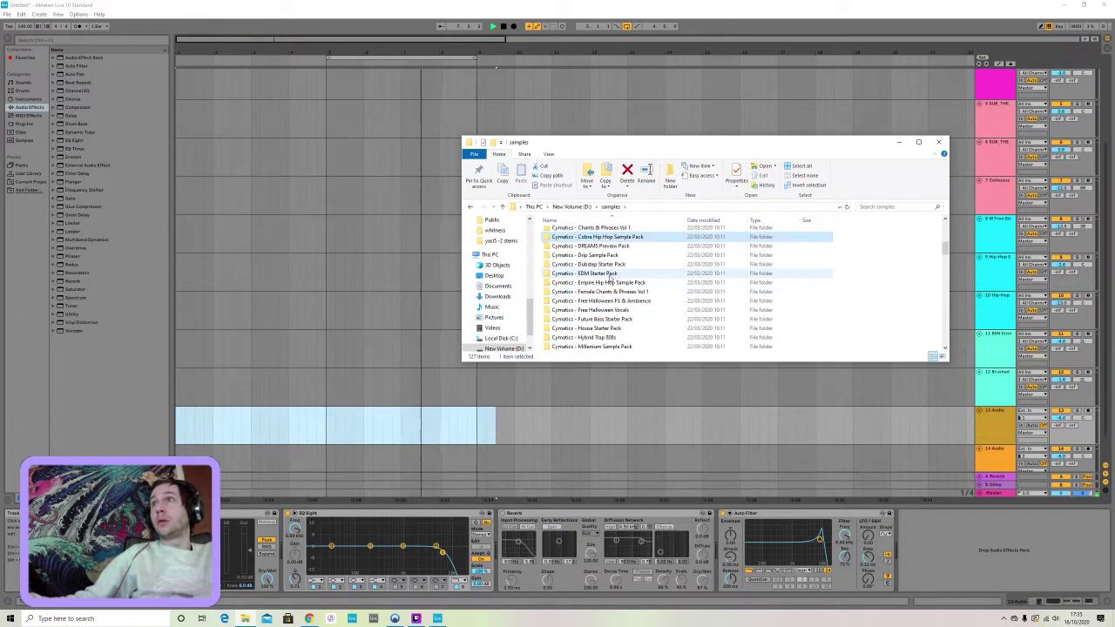
{"action": "scroll", "coordinate": [611, 281], "scroll_direction": "up", "scroll_amount": 8}
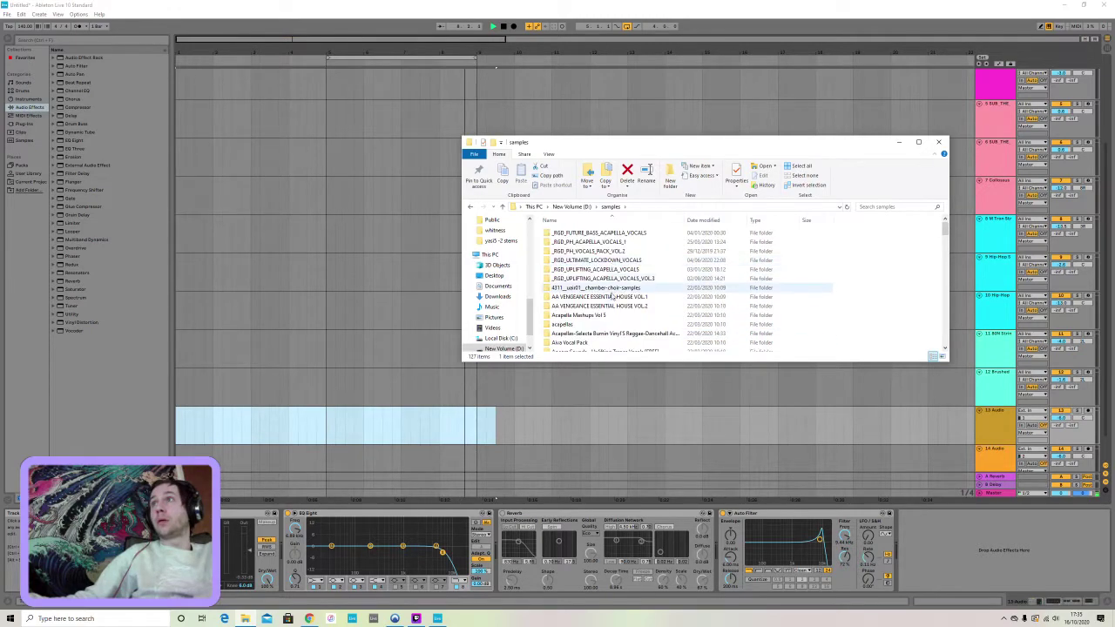
{"action": "double_click", "coordinate": [610, 278]}
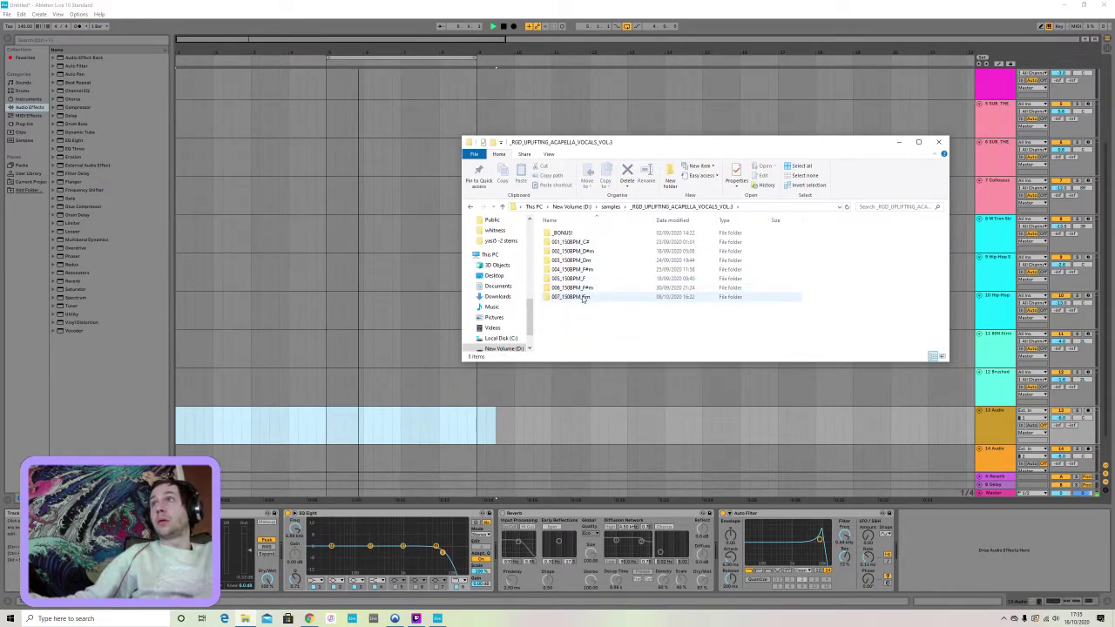
{"action": "double_click", "coordinate": [582, 297]}
{"action": "left_click_drag", "start_coordinate": [572, 234], "coordinate": [181, 419]}
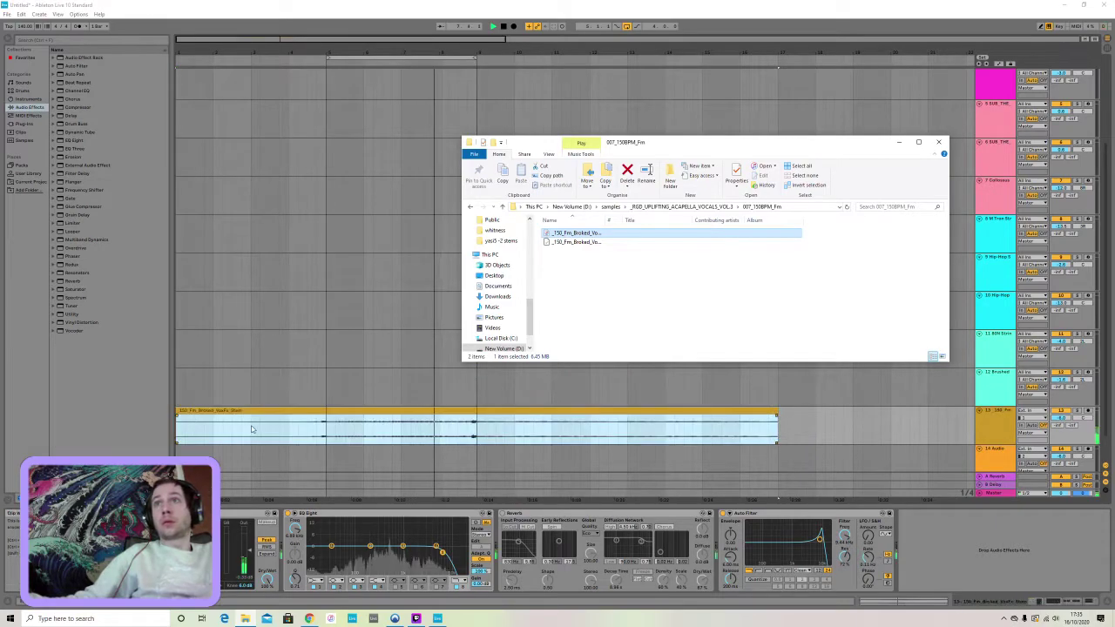
{"action": "left_click", "coordinate": [335, 428]}
{"action": "left_click_drag", "start_coordinate": [323, 427], "coordinate": [252, 427]}
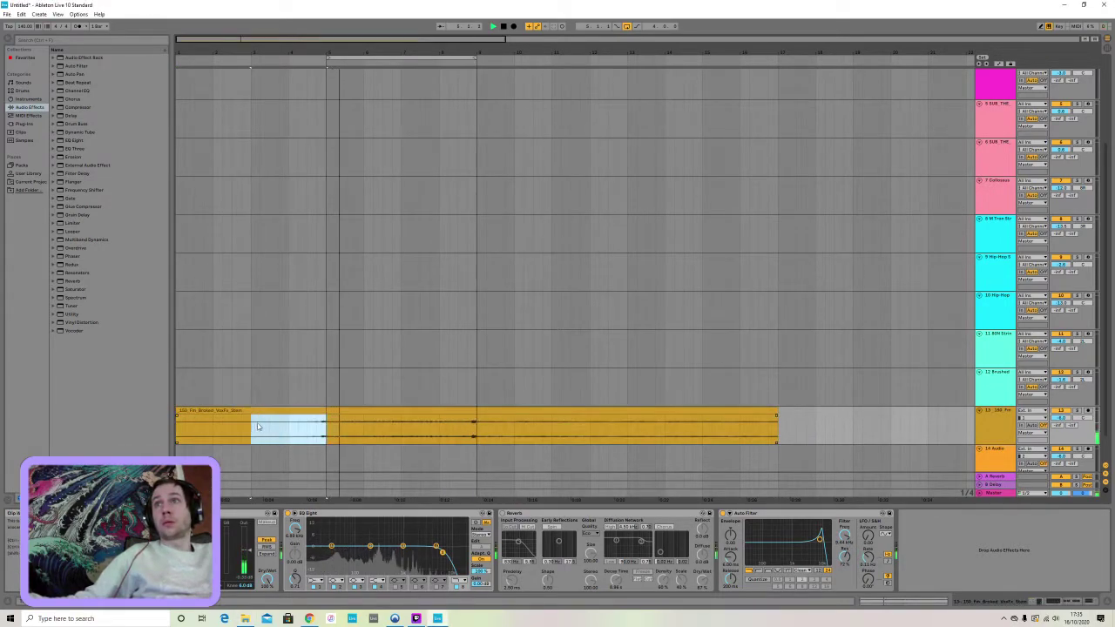
{"action": "key", "text": "ctrl+a"}
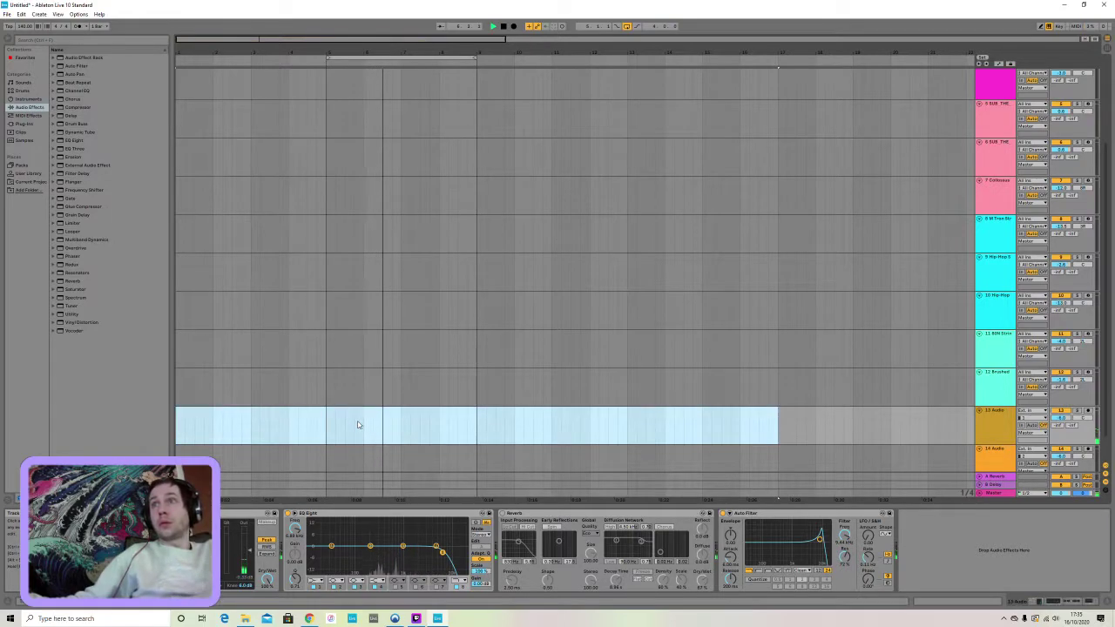
Copy the vocal section of bars 5 to 9 to bars 1 to 5 and to bar 9, extending the last copy to bar 17
{"action": "left_click_drag", "start_coordinate": [479, 428], "coordinate": [327, 426]}
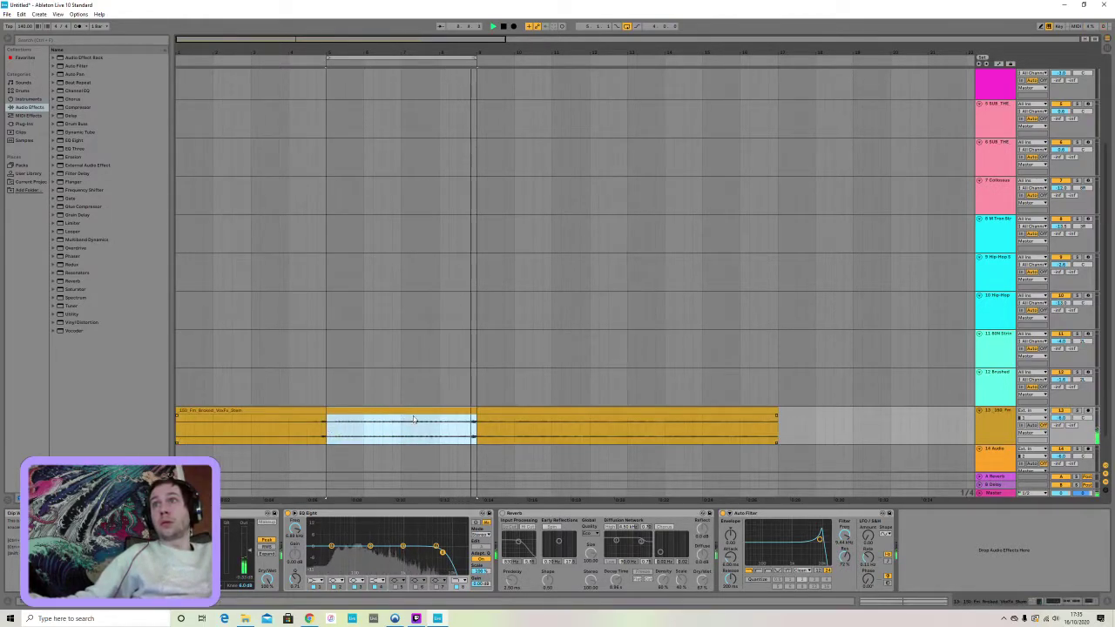
{"action": "left_click_drag", "start_coordinate": [414, 414], "coordinate": [235, 413]}
{"action": "key", "text": "ctrl+d"}
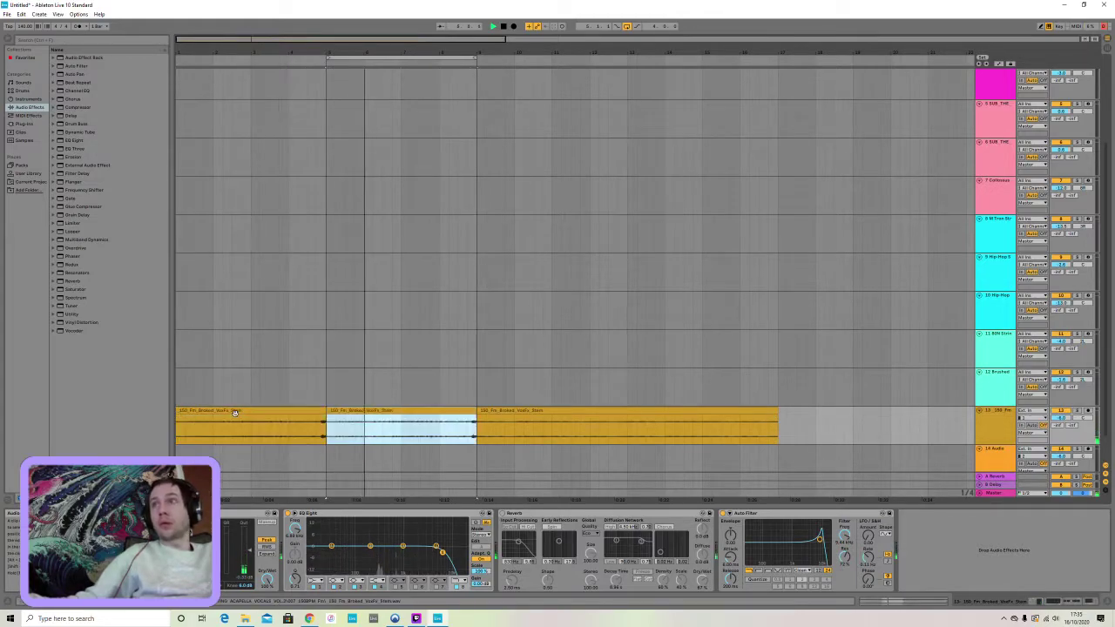
{"action": "key", "text": "ctrl+d"}
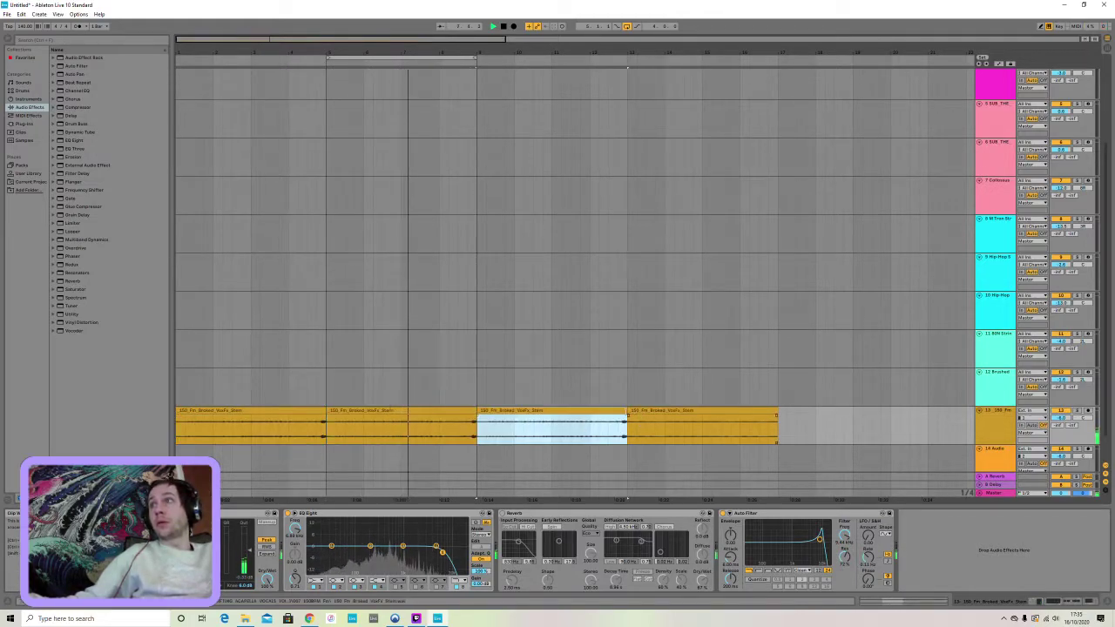
{"action": "left_click_drag", "start_coordinate": [626, 419], "coordinate": [781, 436]}
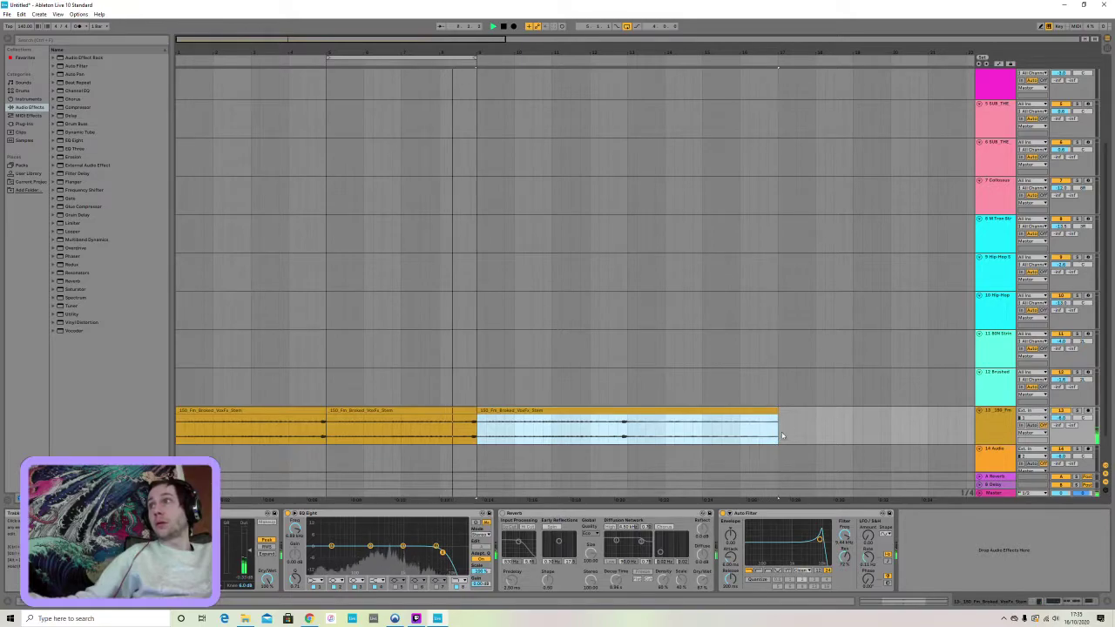
Turn off warping for all three vocal clips on track 13
{"action": "key", "text": "ctrl+a"}
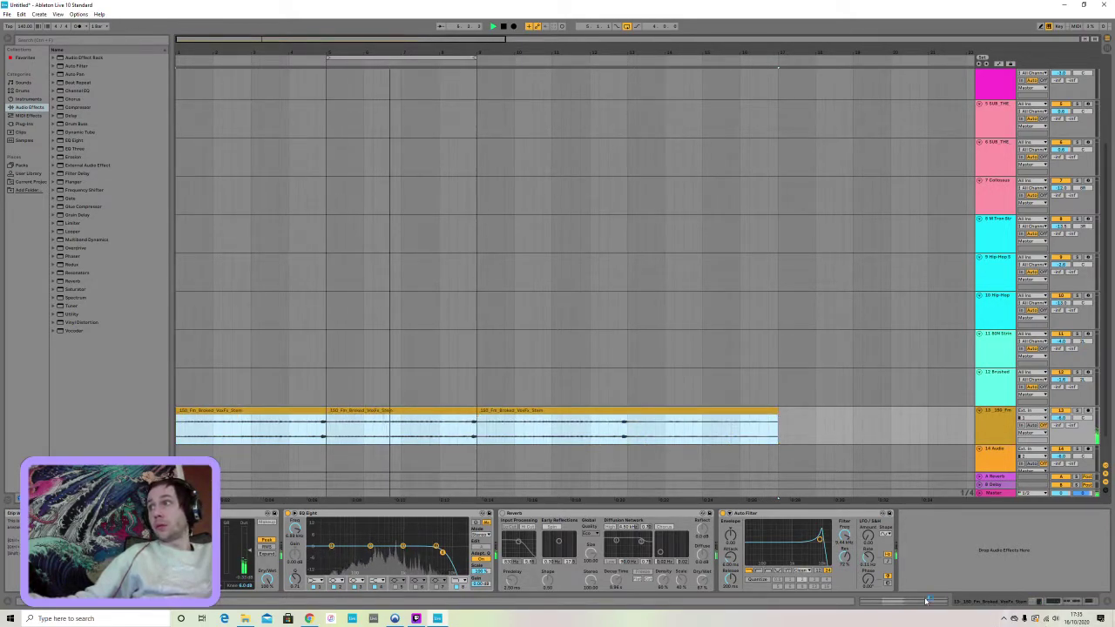
{"action": "key", "text": "shift+Tab"}
{"action": "left_click", "coordinate": [175, 523]}
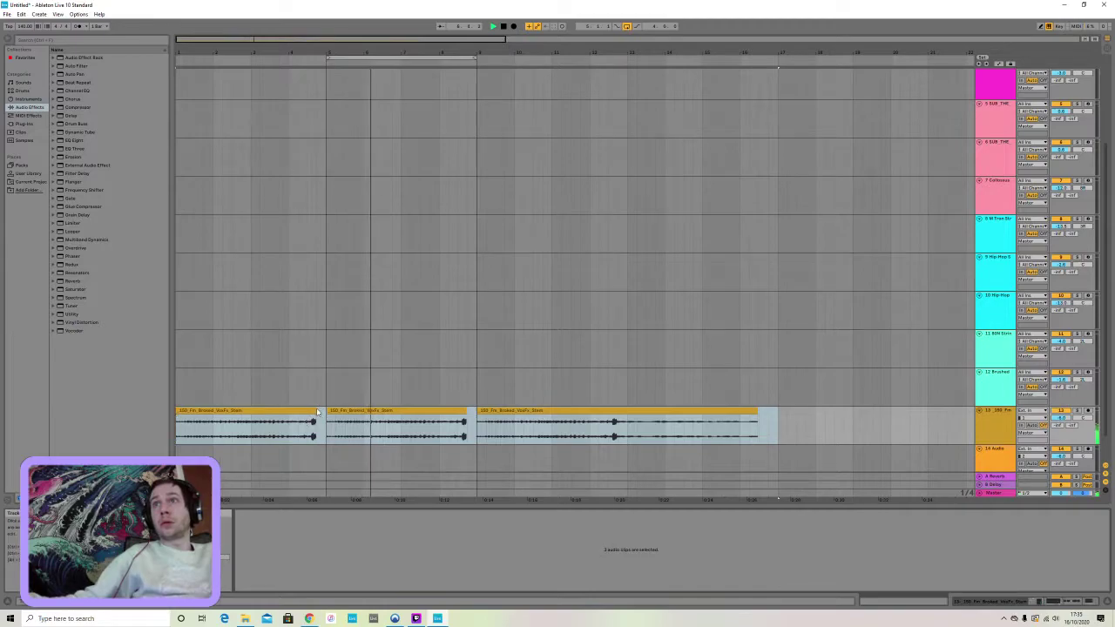
Extend the ends of the three vocal clips to bar 5, bar 9 and about bar 17 to close the gaps
{"action": "left_click", "coordinate": [318, 412]}
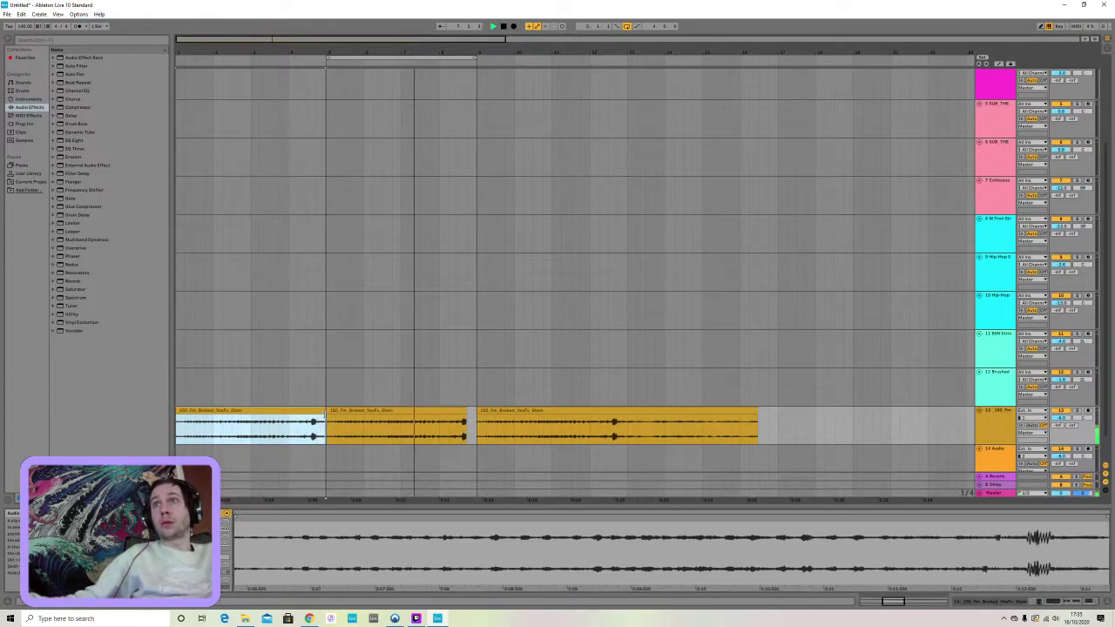
{"action": "left_click", "coordinate": [462, 411]}
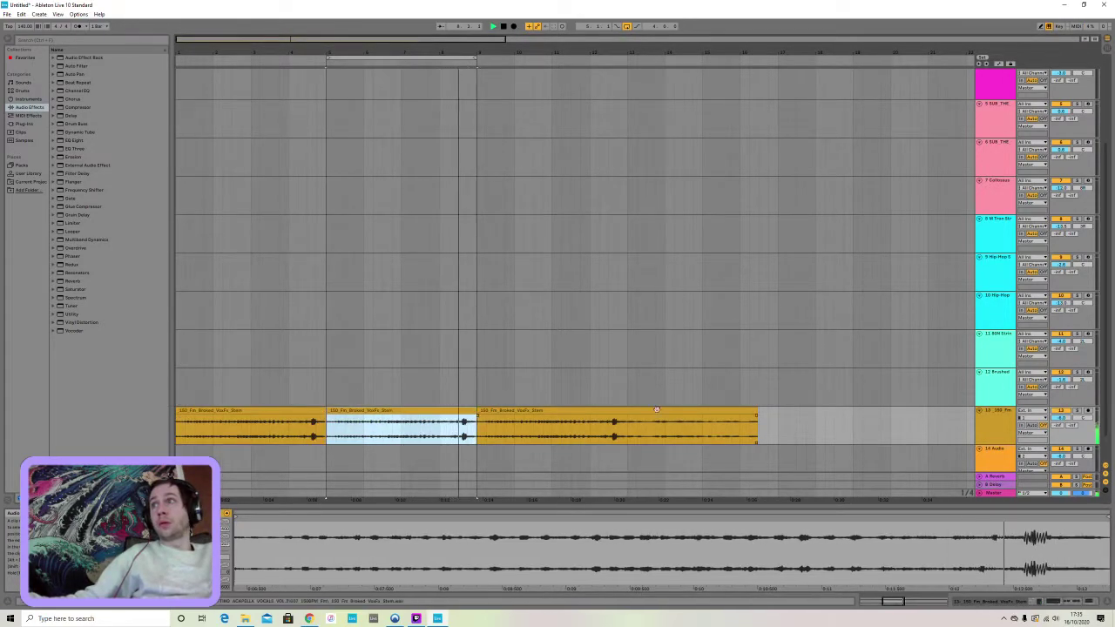
{"action": "left_click", "coordinate": [759, 413]}
{"action": "left_click_drag", "start_coordinate": [761, 412], "coordinate": [776, 412]}
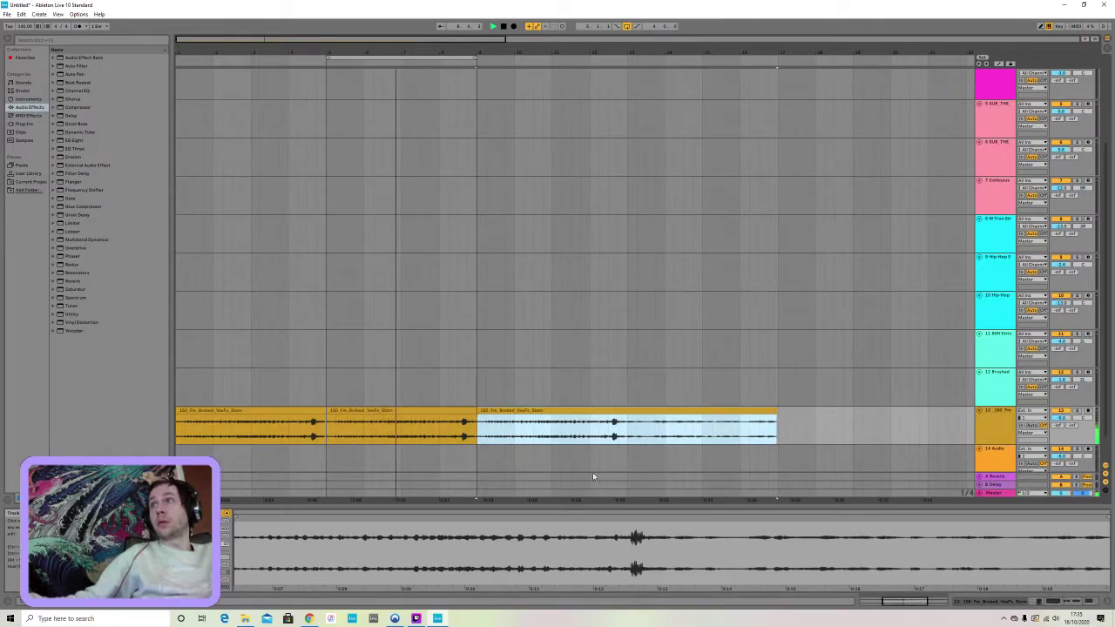
Delete the recorded clap clip on track 3
{"action": "scroll", "coordinate": [441, 303], "scroll_direction": "up", "scroll_amount": 3}
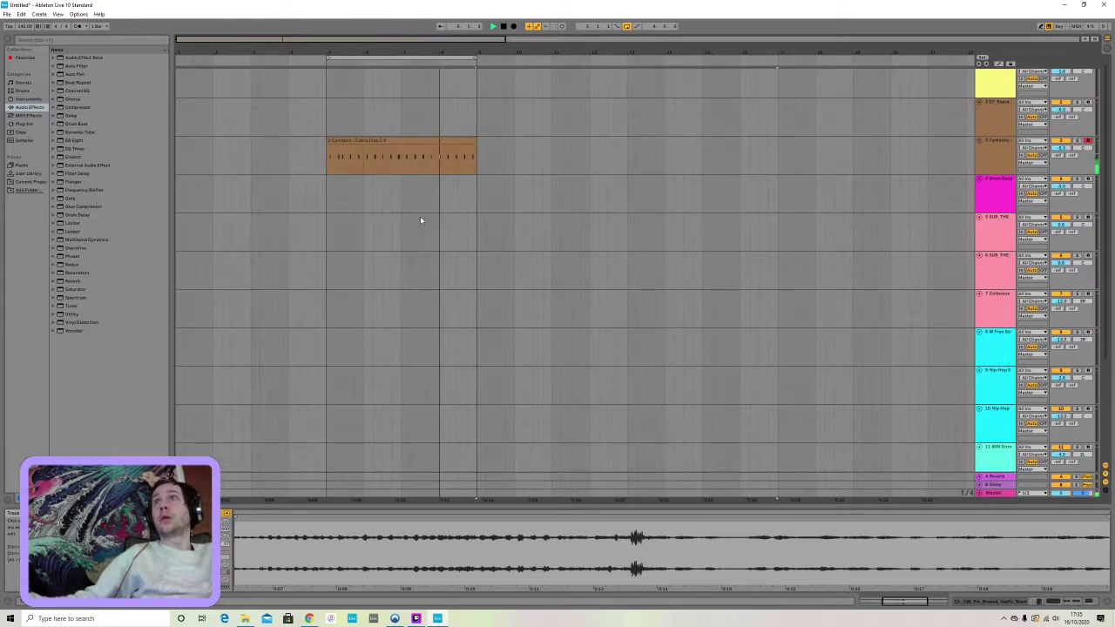
{"action": "left_click", "coordinate": [388, 140]}
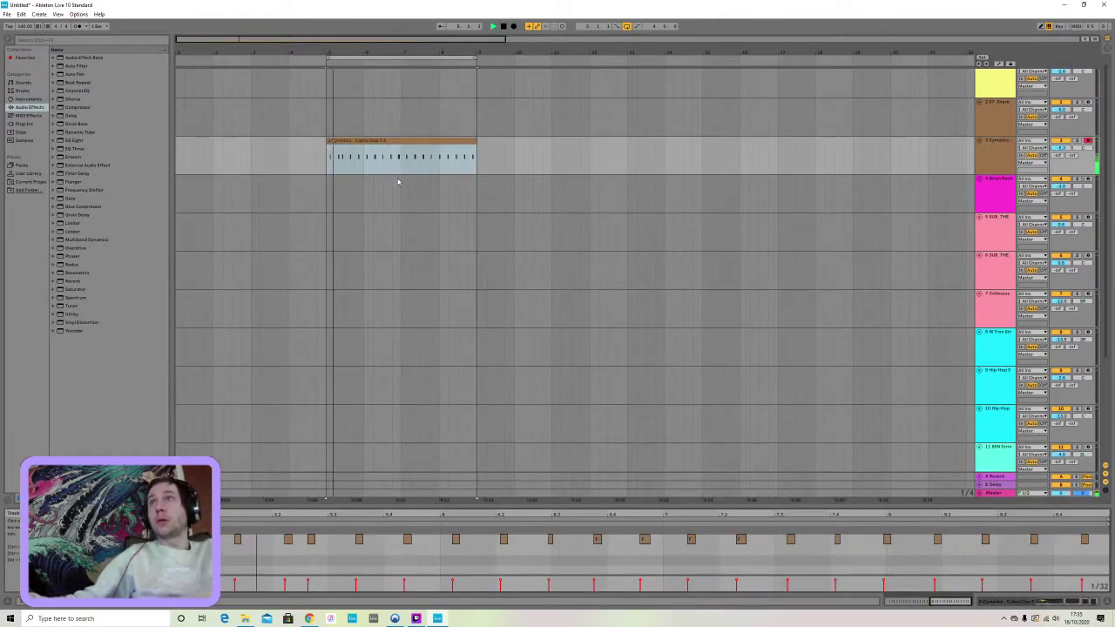
{"action": "key", "text": "Delete"}
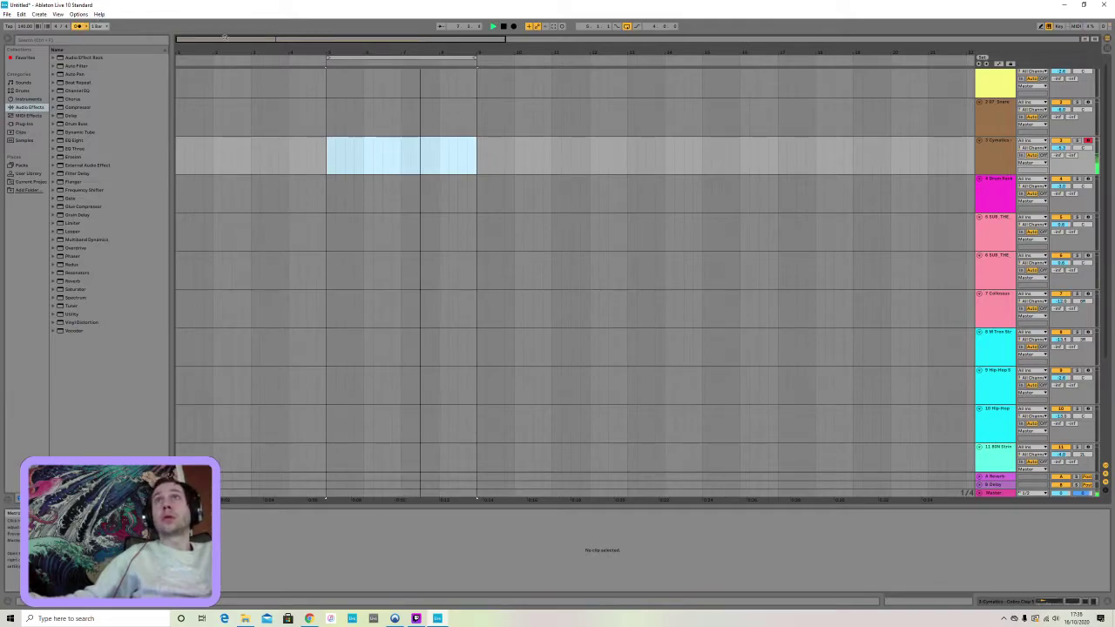
Record a new clap pattern on track 3 from bar 5 to bar 9 and quantize its notes
{"action": "left_click", "coordinate": [513, 26]}
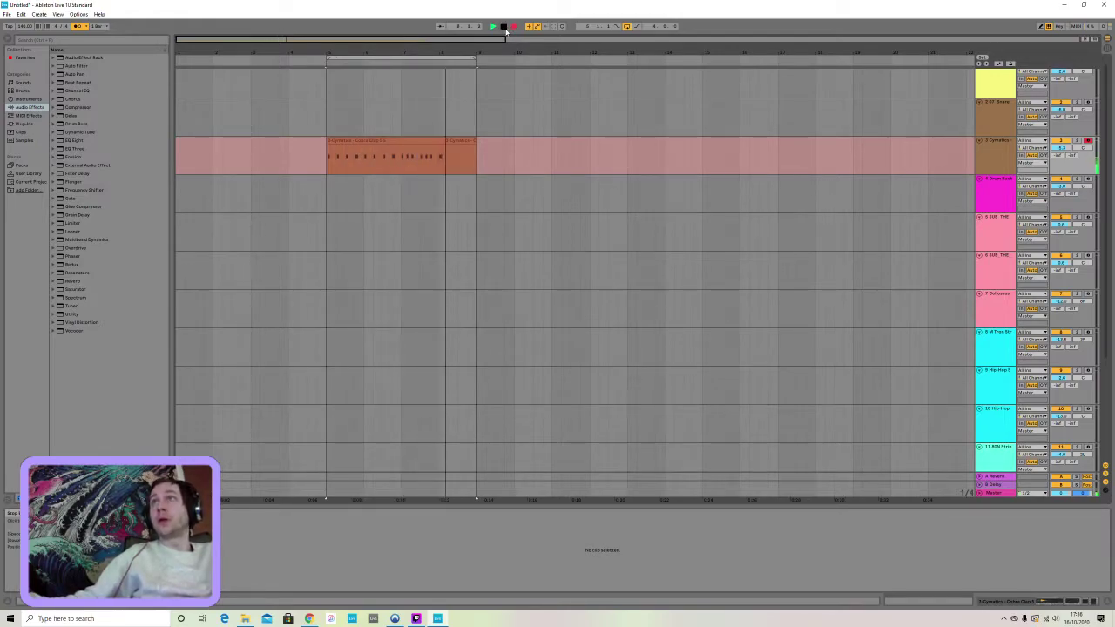
{"action": "left_click", "coordinate": [513, 26]}
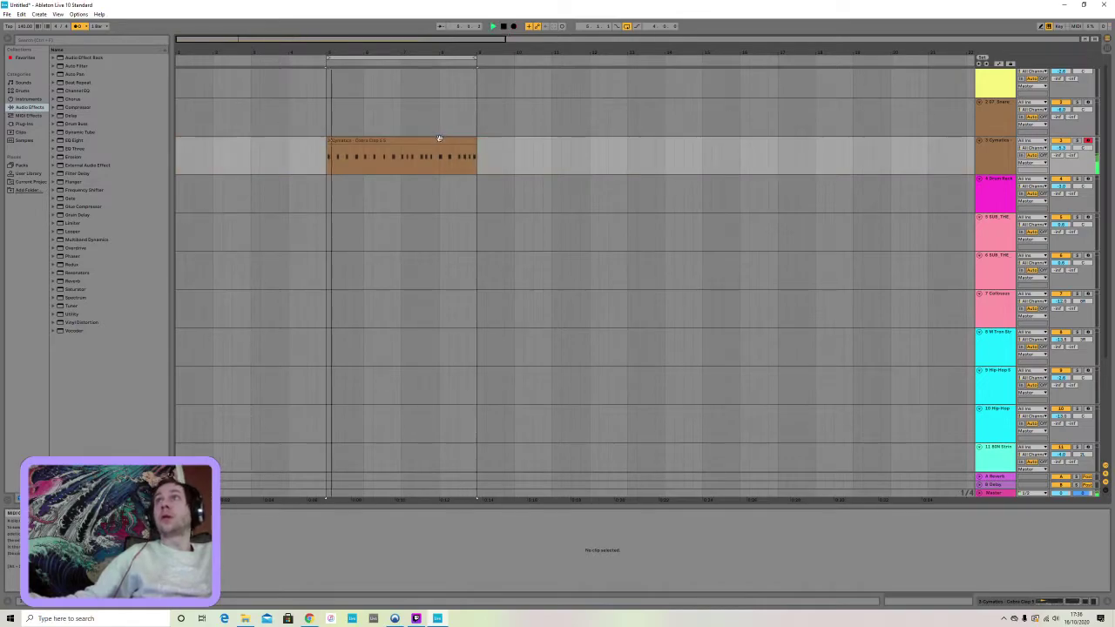
{"action": "left_click", "coordinate": [438, 140]}
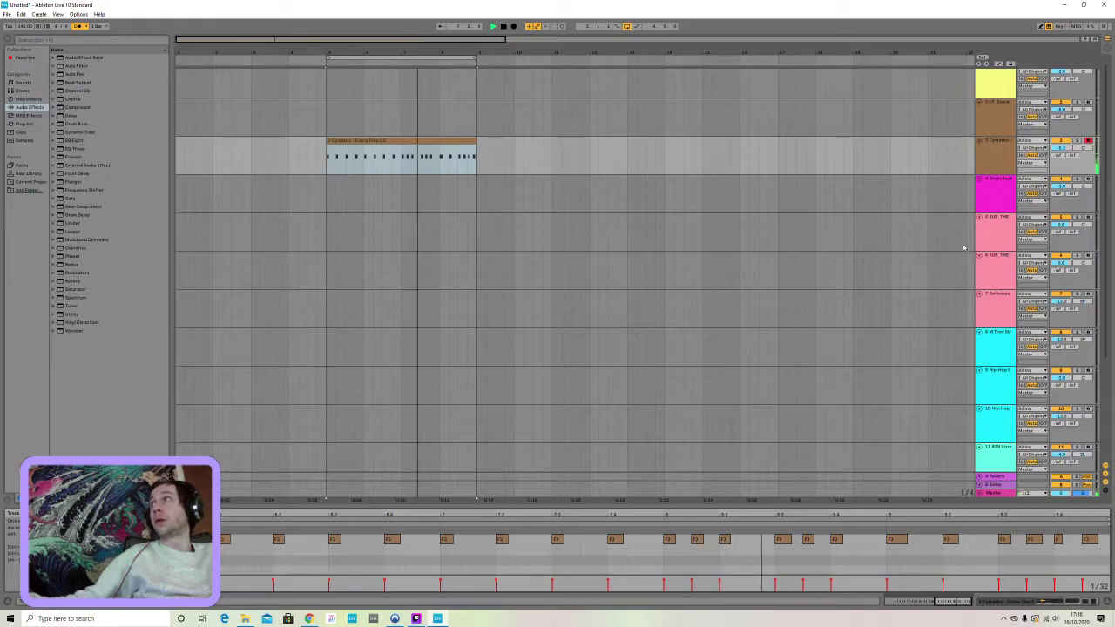
Duplicate clap track 3 and add the Pitch MIDI effect to the duplicate on track 4
{"action": "right_click", "coordinate": [995, 153]}
{"action": "left_click", "coordinate": [1007, 170]}
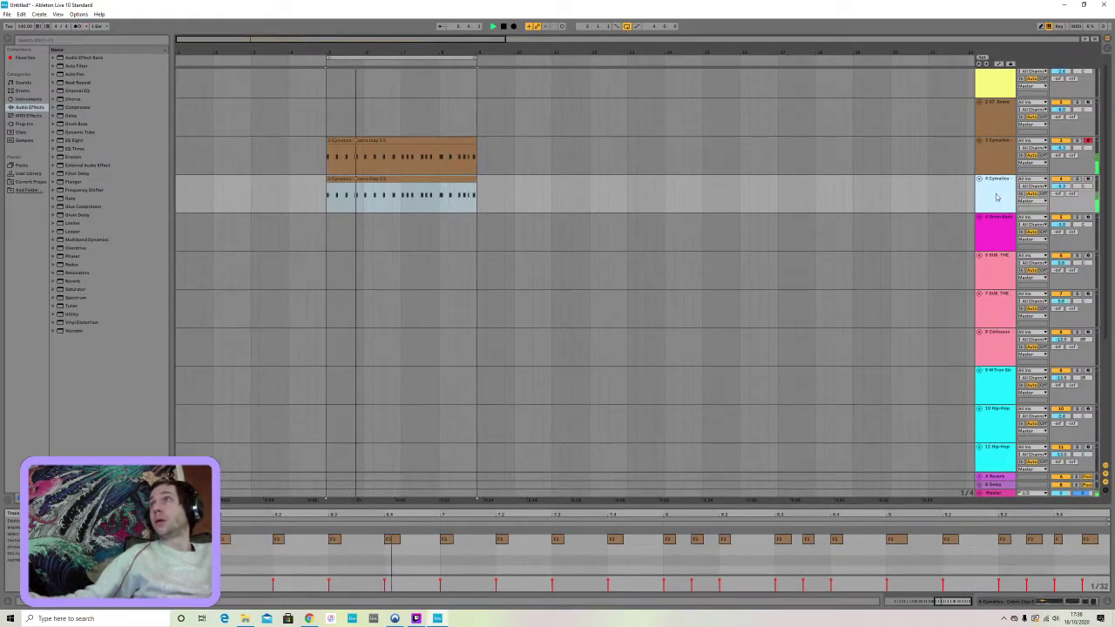
{"action": "double_click", "coordinate": [996, 197]}
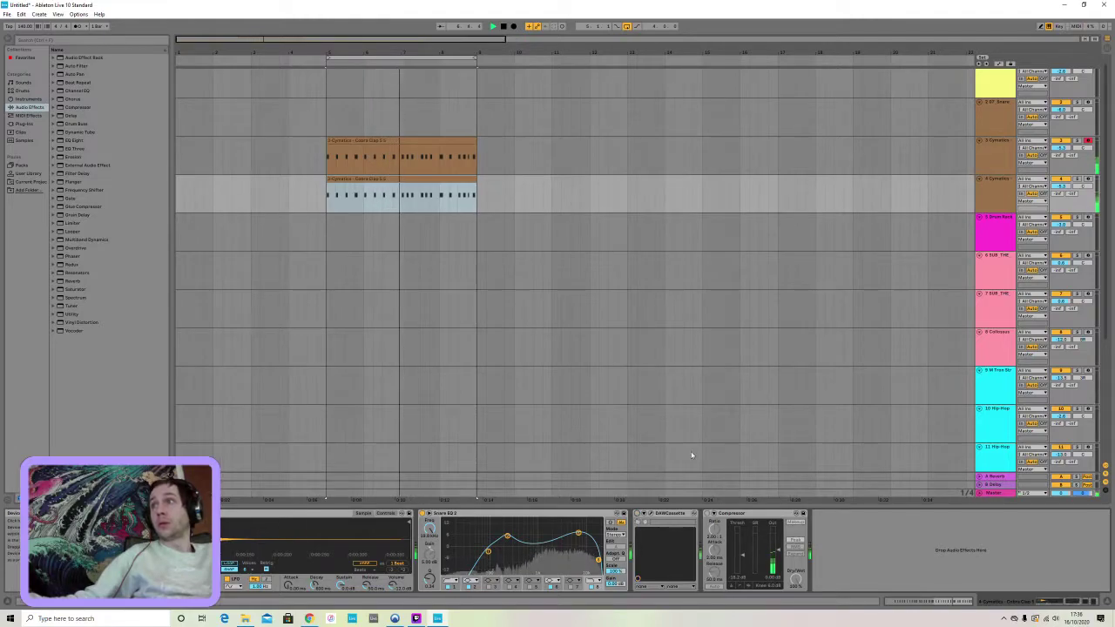
{"action": "key", "text": "Up"}
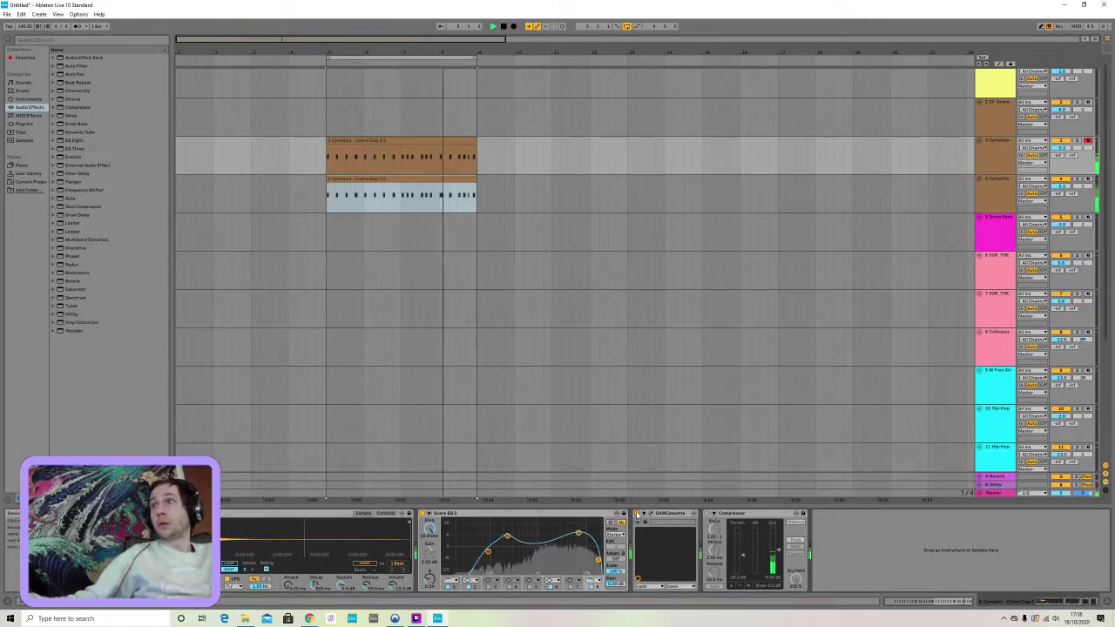
{"action": "key", "text": "Down"}
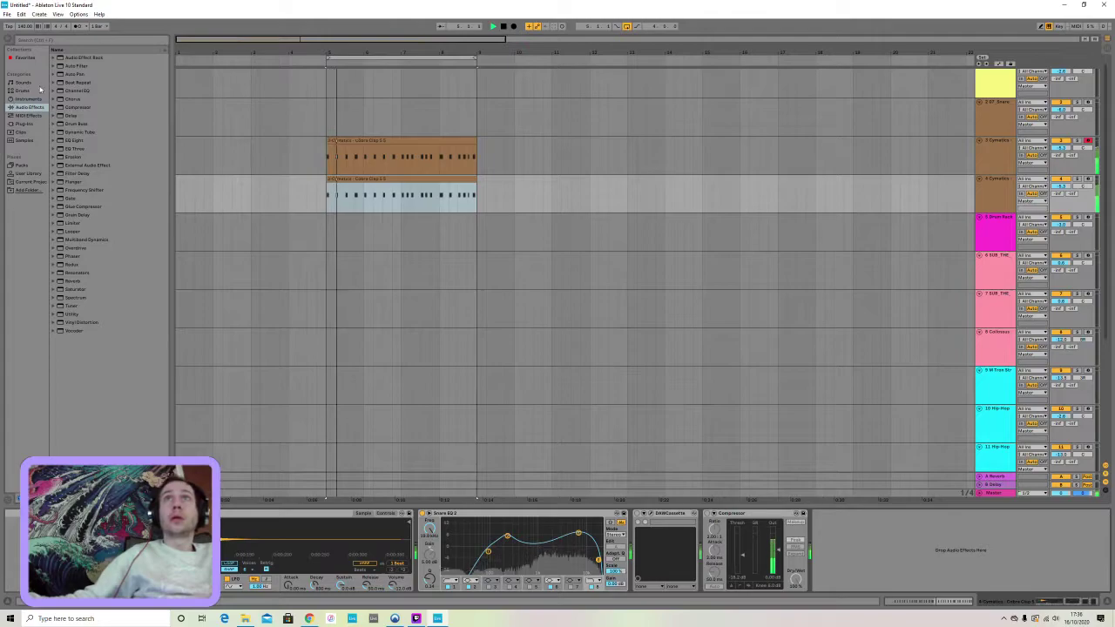
{"action": "left_click", "coordinate": [26, 115]}
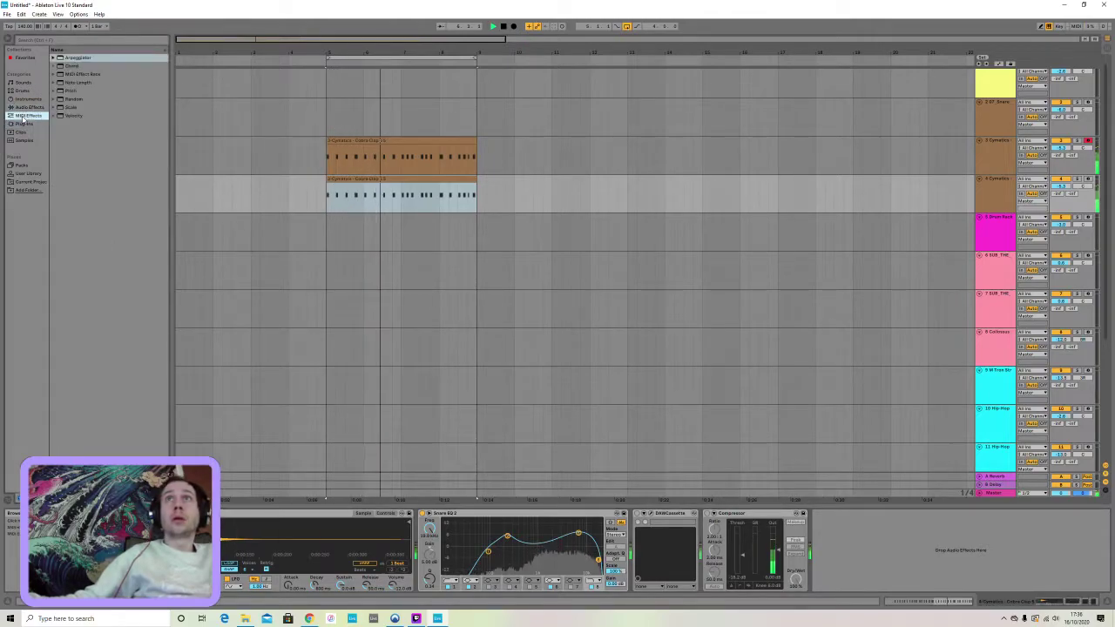
{"action": "left_click", "coordinate": [73, 91]}
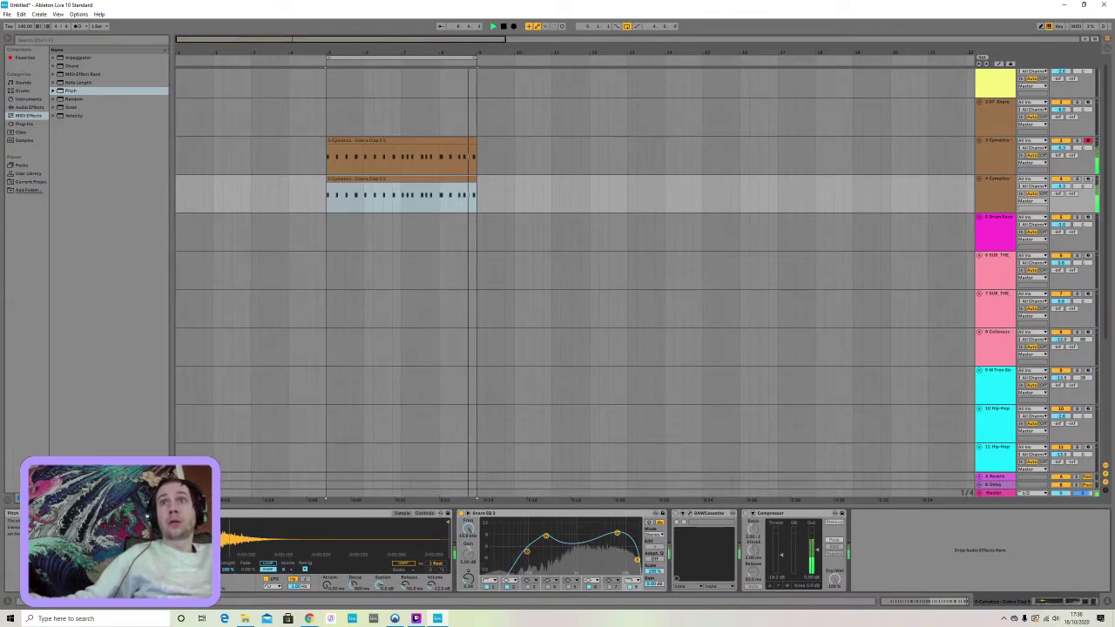
Add a Reverb to the end of track 4's device chain and balance the volumes of clap tracks 3 and 4 in the mixer
{"action": "key", "text": "Up"}
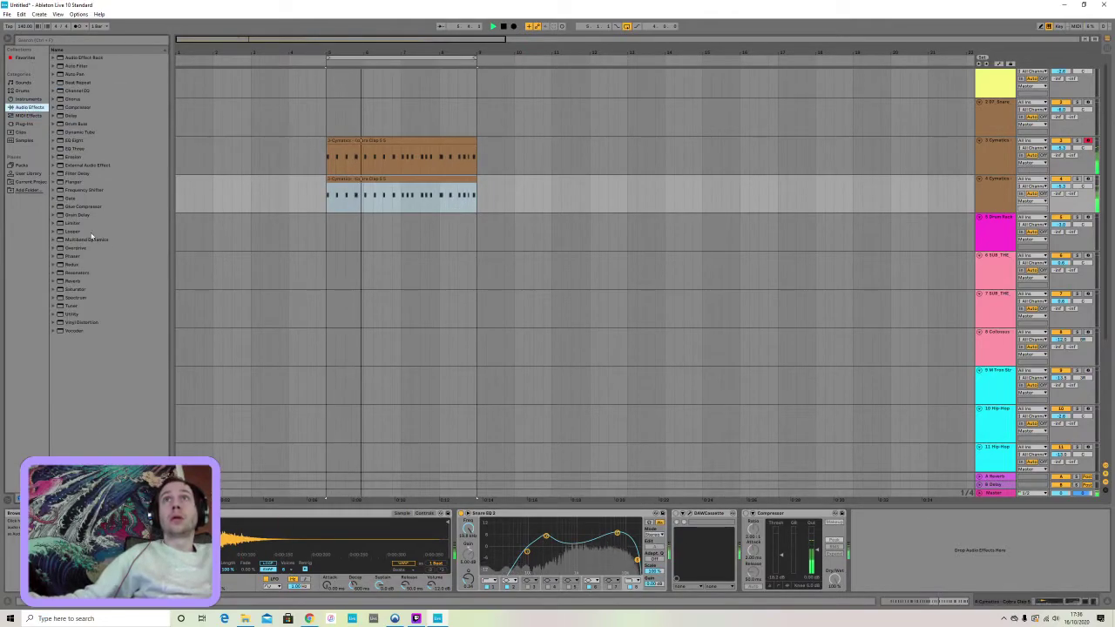
{"action": "double_click", "coordinate": [79, 281]}
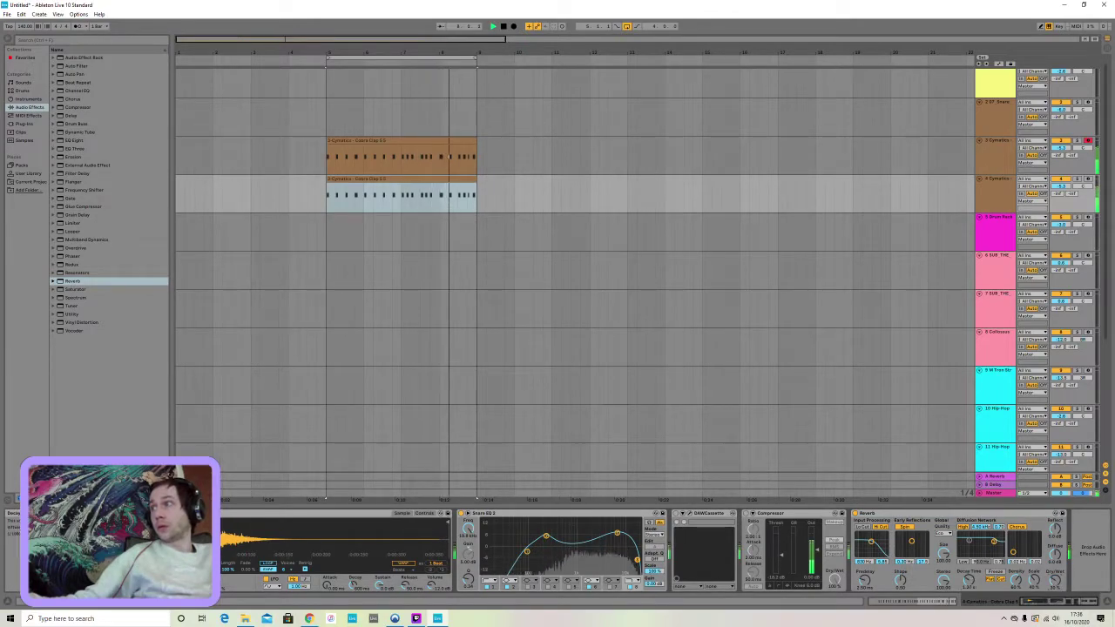
{"action": "key", "text": "Tab"}
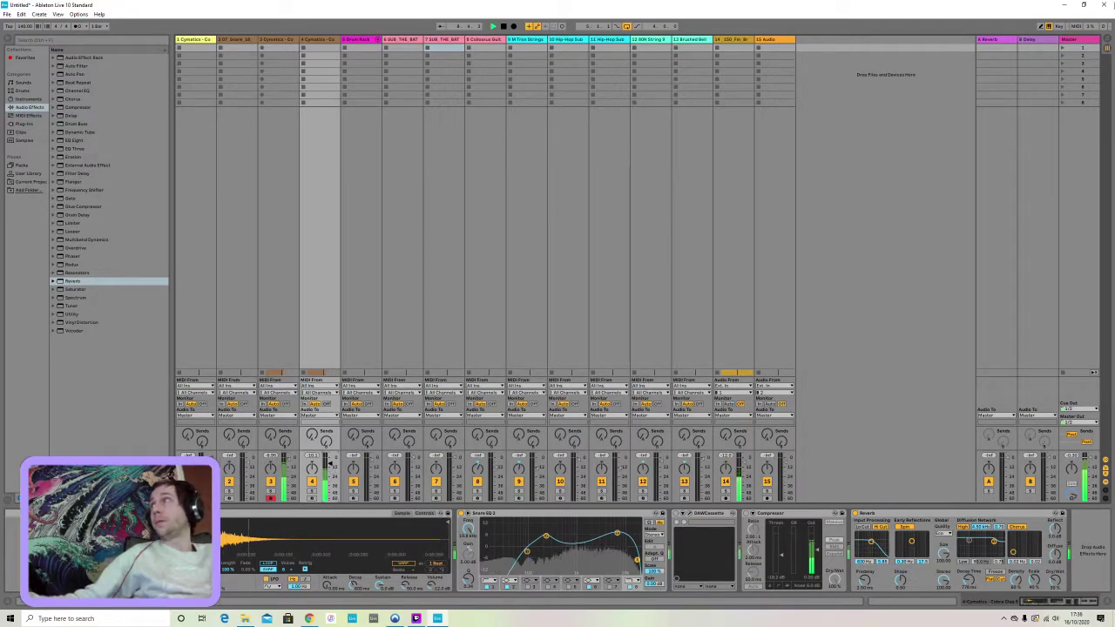
{"action": "left_click", "coordinate": [1110, 42]}
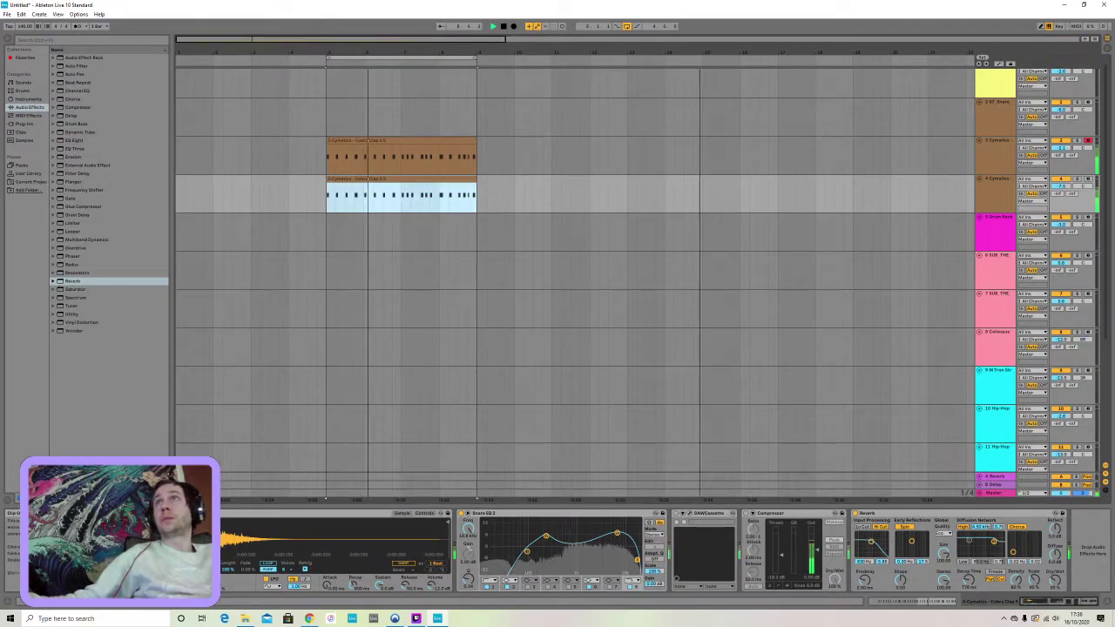
Duplicate the clap clips on tracks 3 and 4 to bars 9 to 13 and loop the copies
{"action": "left_click_drag", "start_coordinate": [292, 208], "coordinate": [232, 170]}
{"action": "key", "text": "ctrl+d"}
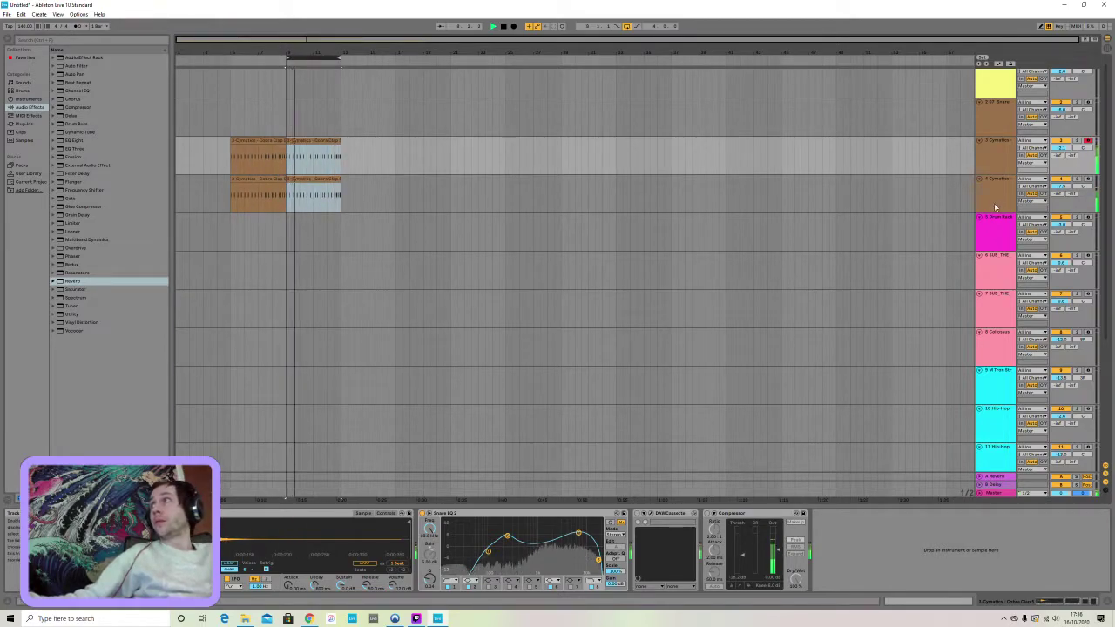
Load the Serum_x64 plug-in onto track 6, replacing its current instrument
{"action": "left_click", "coordinate": [990, 230]}
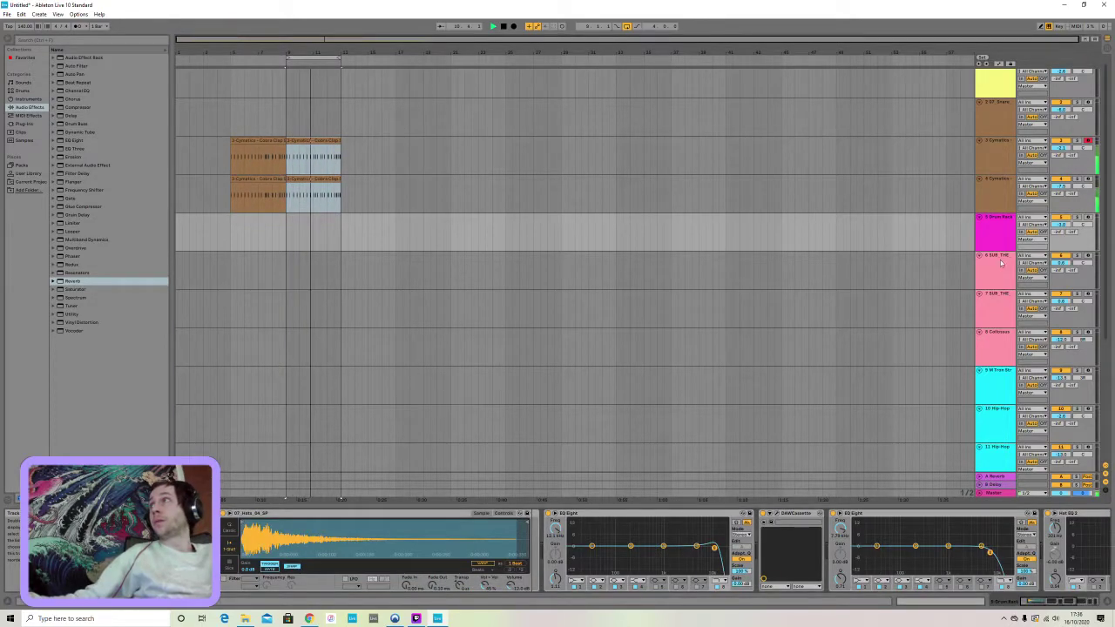
{"action": "left_click", "coordinate": [1000, 262]}
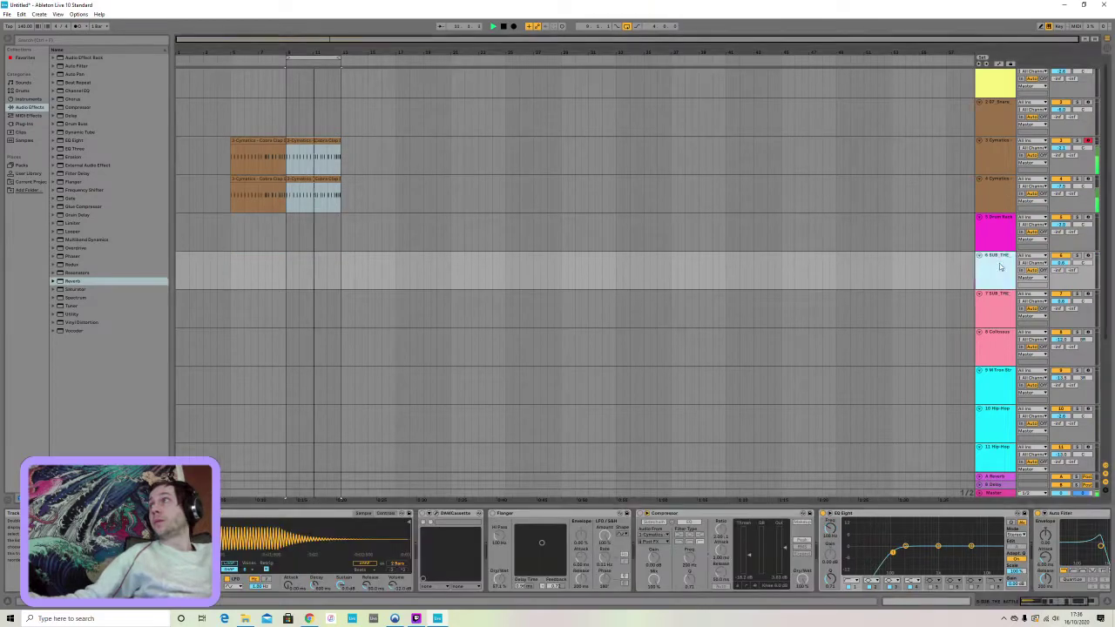
{"action": "left_click", "coordinate": [25, 124]}
{"action": "left_click", "coordinate": [58, 59]}
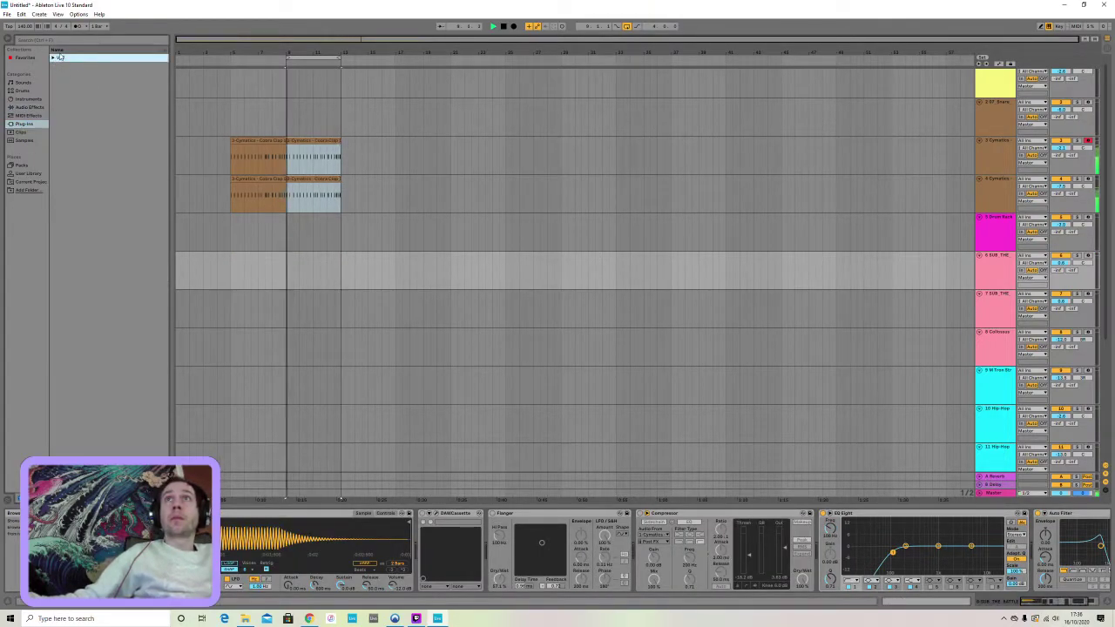
{"action": "left_click", "coordinate": [55, 59]}
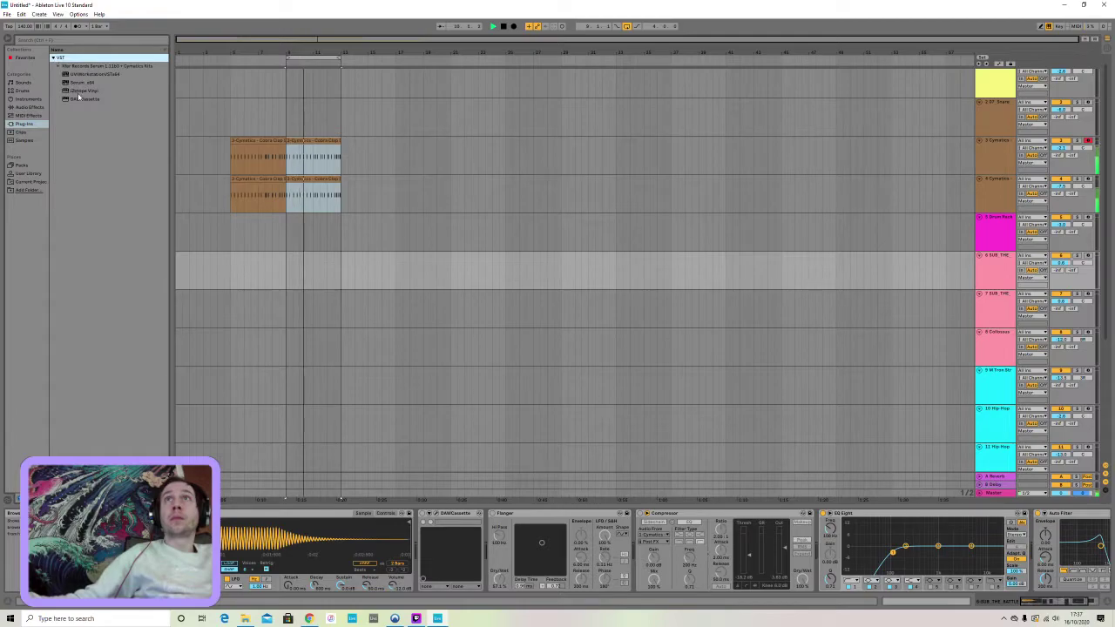
{"action": "left_click", "coordinate": [77, 81]}
{"action": "double_click", "coordinate": [76, 82]}
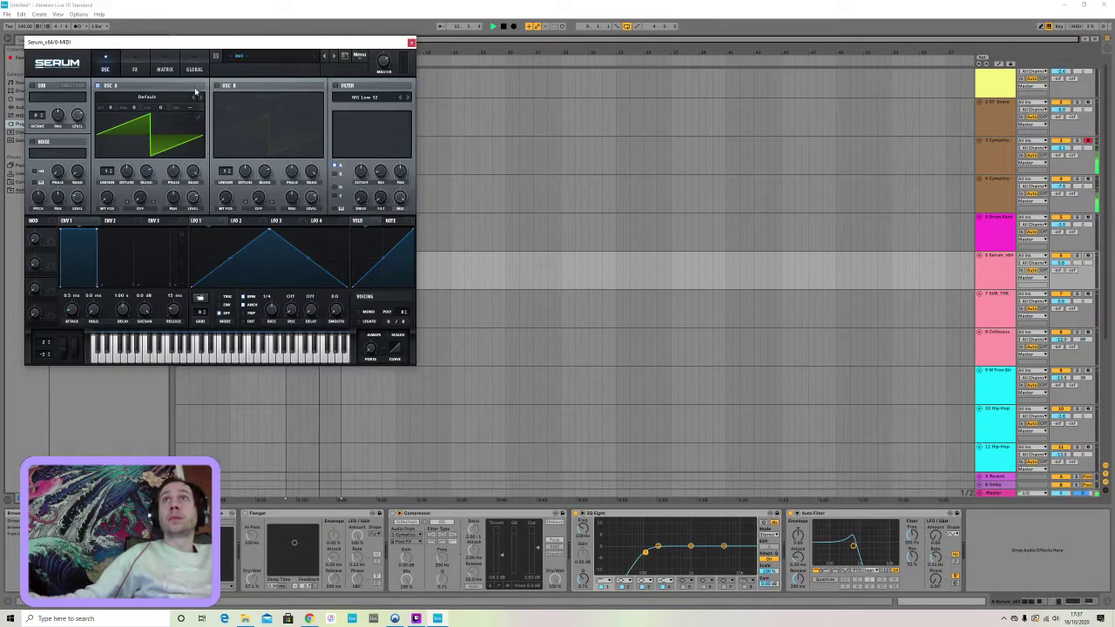
Load the user preset "wave" in Serum and switch oscillator A's wavetable to Analog_BD_Sin
{"action": "left_click", "coordinate": [289, 58]}
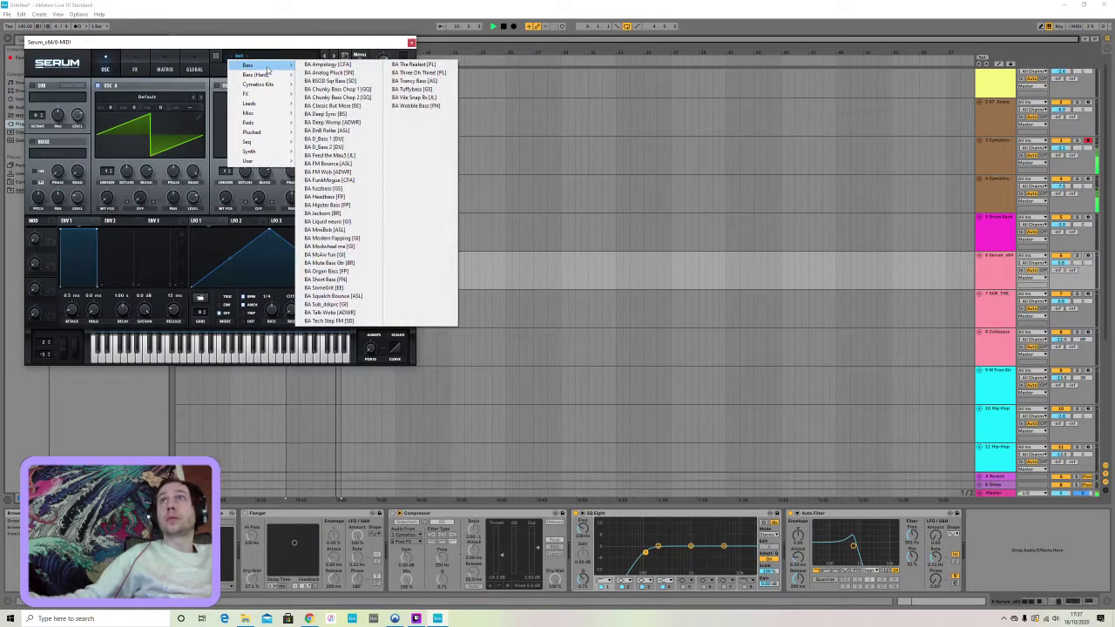
{"action": "mouse_move", "coordinate": [261, 162]}
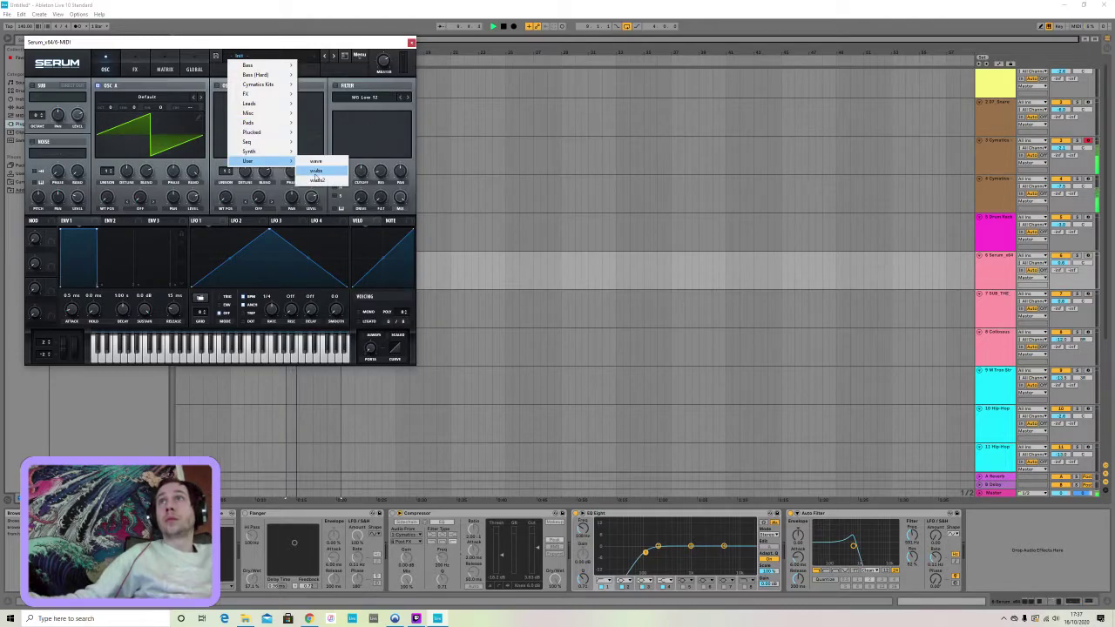
{"action": "left_click", "coordinate": [316, 162]}
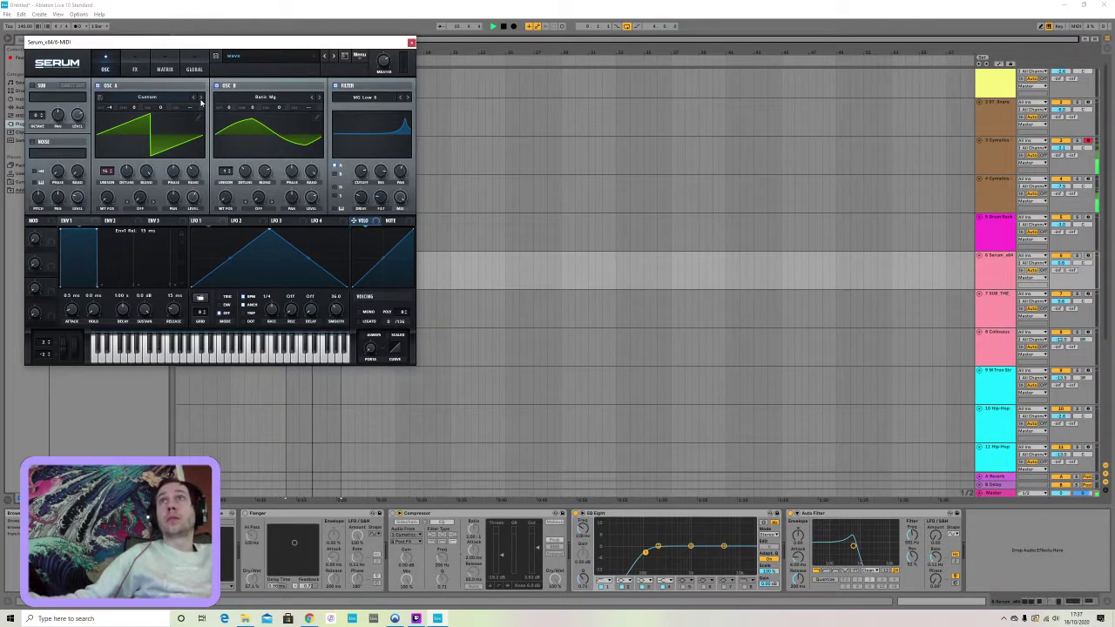
{"action": "left_click", "coordinate": [201, 100]}
{"action": "left_click", "coordinate": [201, 98]}
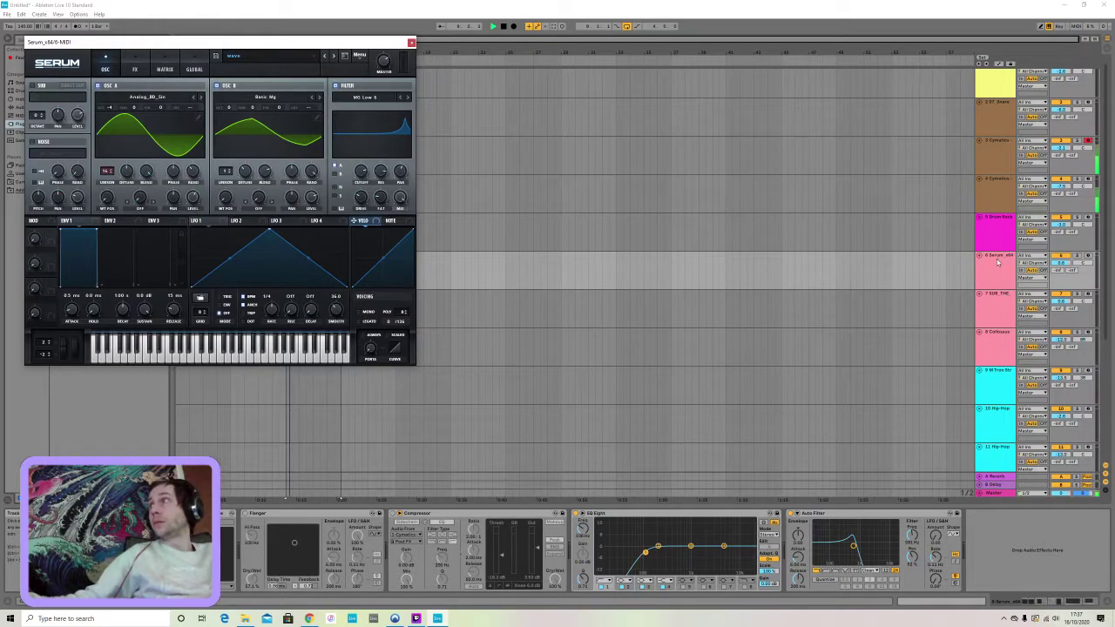
Arm Serum track 6, close the plug-in window and record a bass line from bar 9 to bar 13
{"action": "left_click", "coordinate": [1088, 256]}
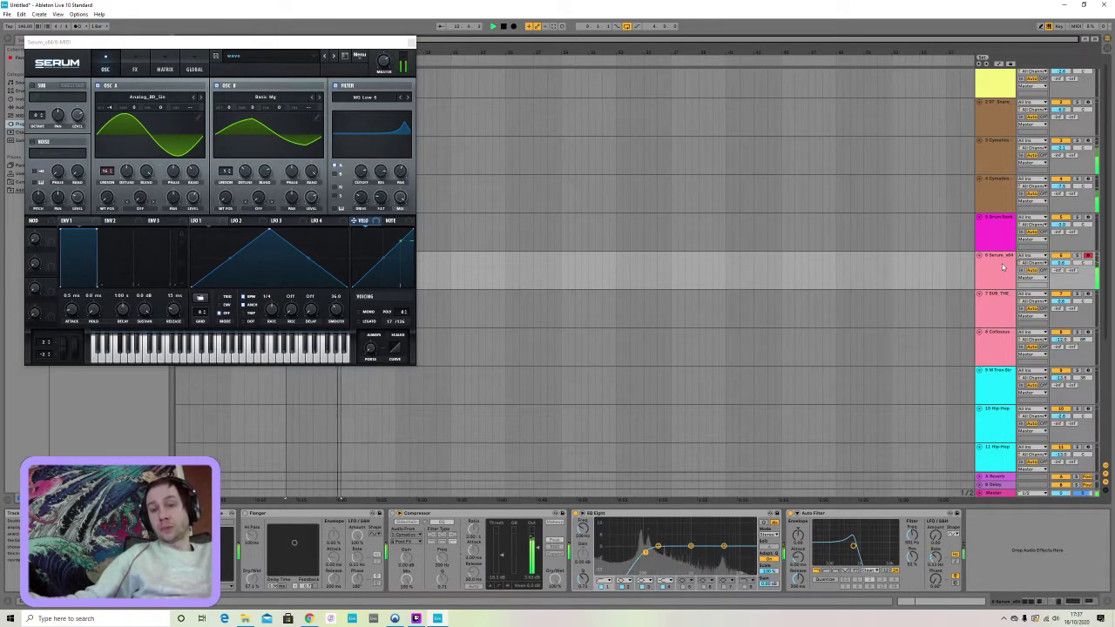
{"action": "right_click", "coordinate": [1004, 265]}
{"action": "left_click", "coordinate": [967, 273]}
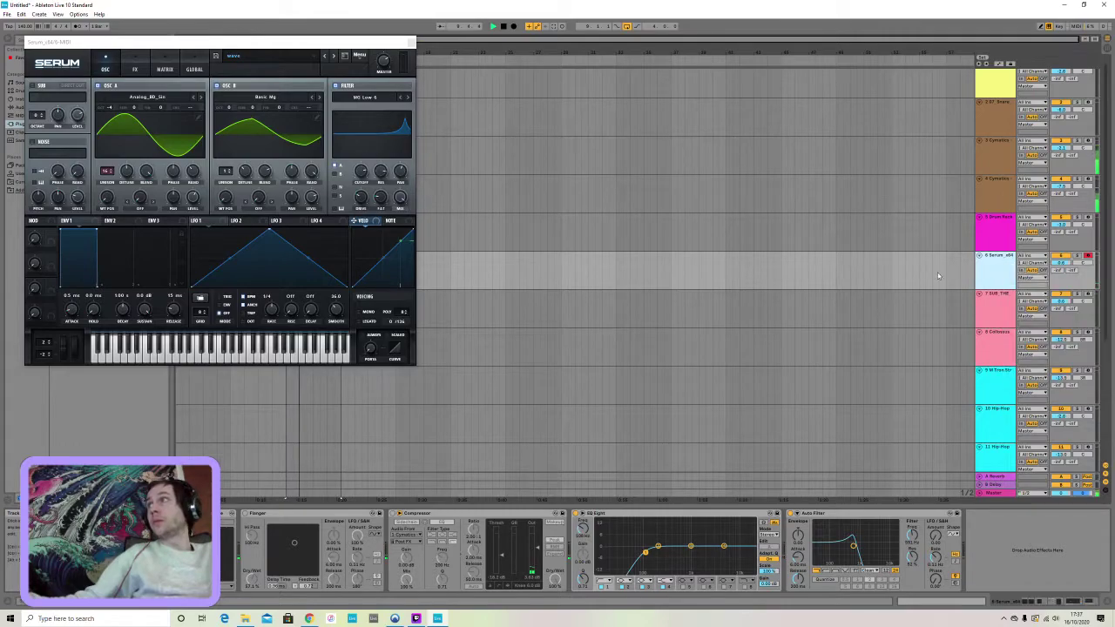
{"action": "right_click", "coordinate": [883, 276]}
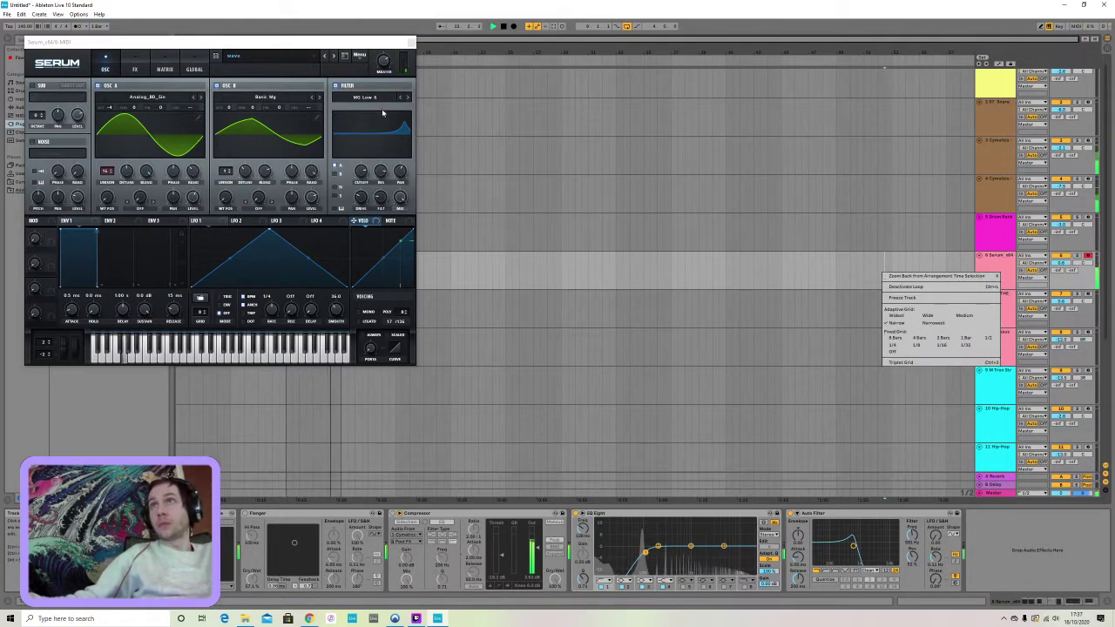
{"action": "left_click", "coordinate": [410, 42]}
{"action": "left_click", "coordinate": [410, 42]}
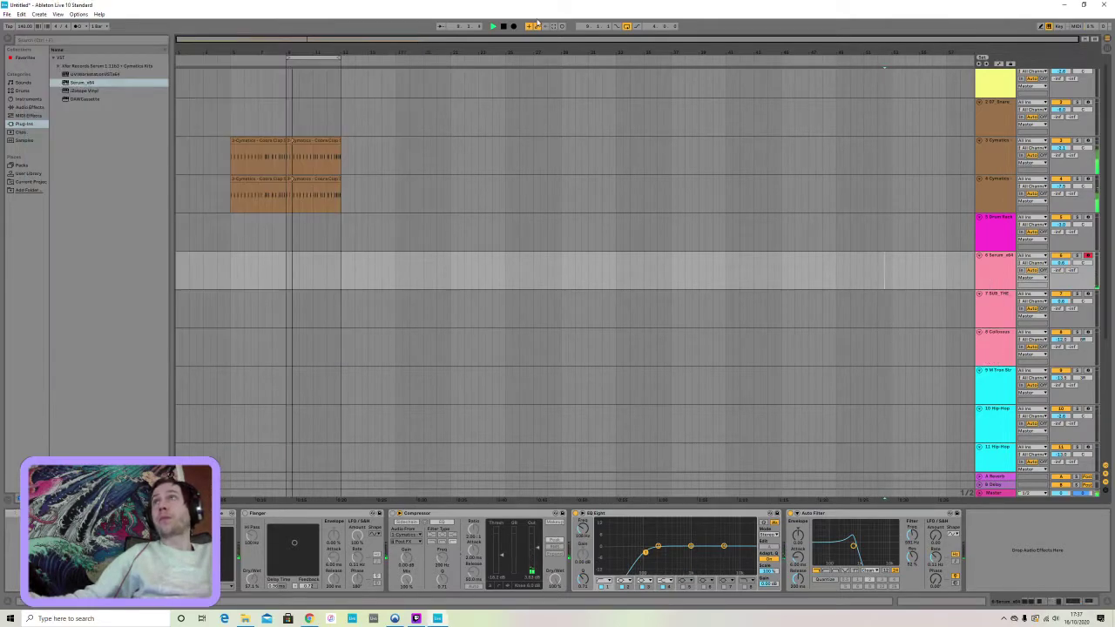
{"action": "left_click", "coordinate": [514, 26]}
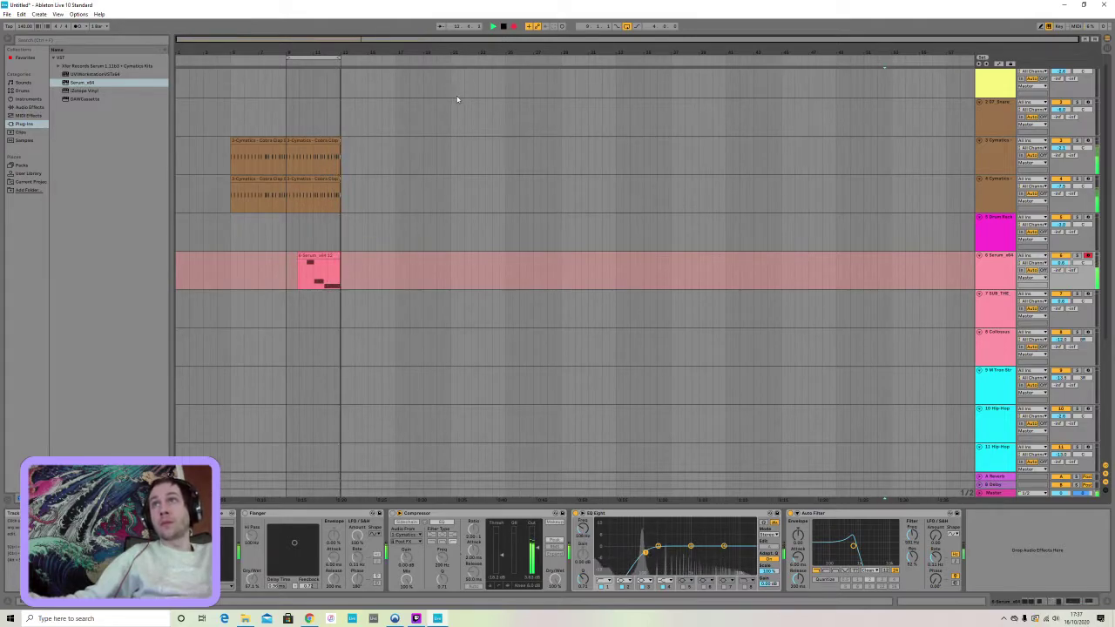
{"action": "key", "text": "space"}
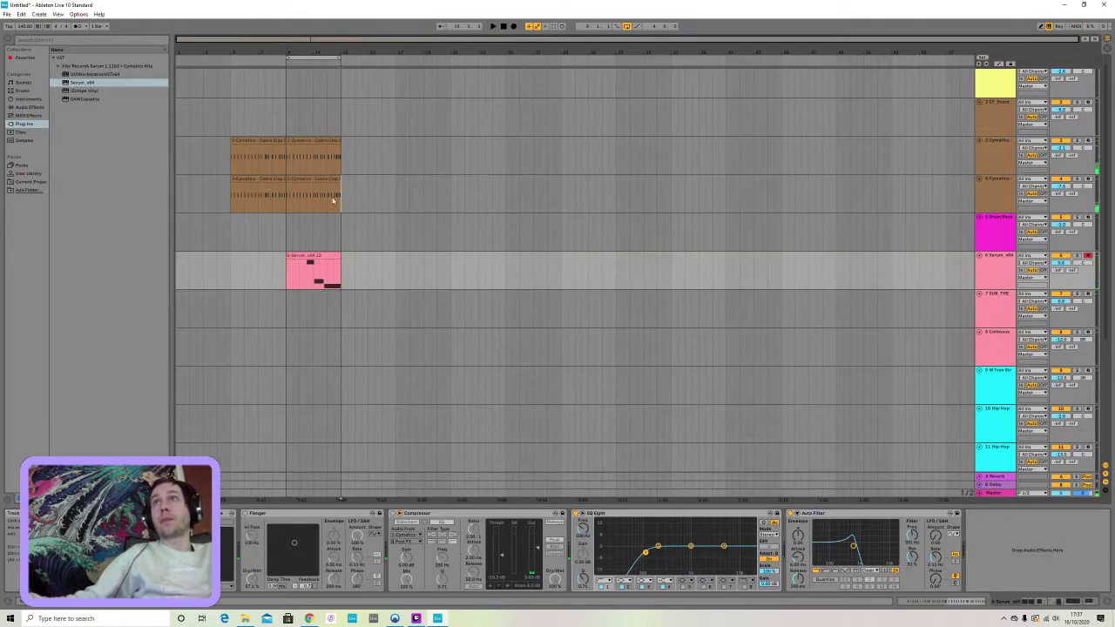
Duplicate the clap clips on tracks 3 and 4 to bars 13 to 17 and move the loop over the copies
{"action": "left_click_drag", "start_coordinate": [332, 201], "coordinate": [287, 144]}
{"action": "key", "text": "ctrl+d"}
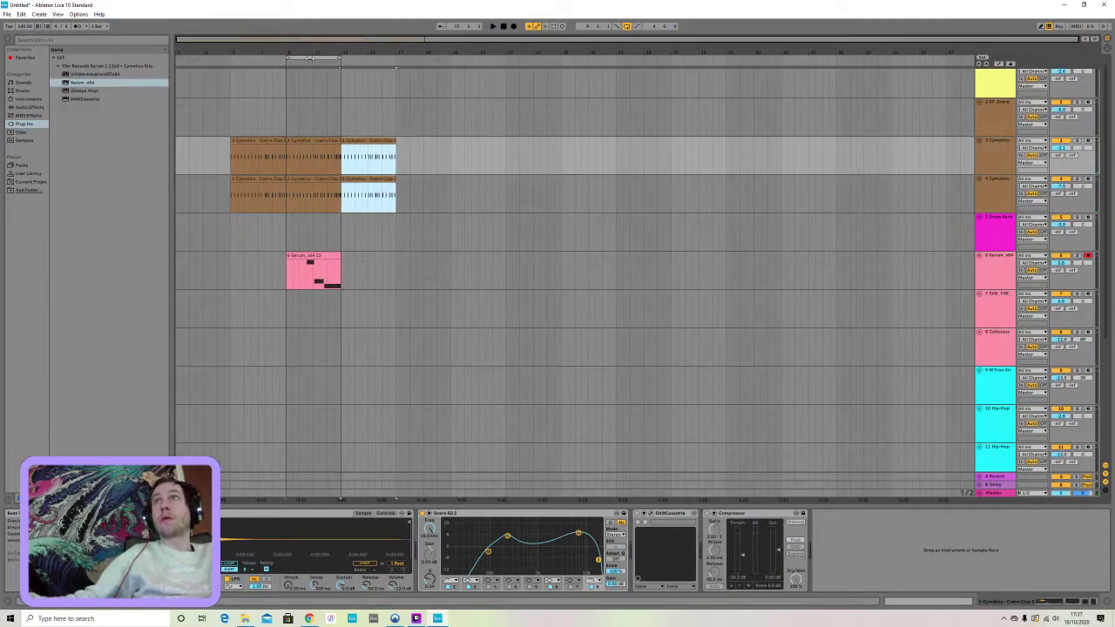
{"action": "left_click_drag", "start_coordinate": [309, 59], "coordinate": [369, 59]}
Record a second bass phrase on Serum track 6 from bar 13 to bar 17
{"action": "scroll", "coordinate": [397, 387], "scroll_direction": "down", "scroll_amount": 5}
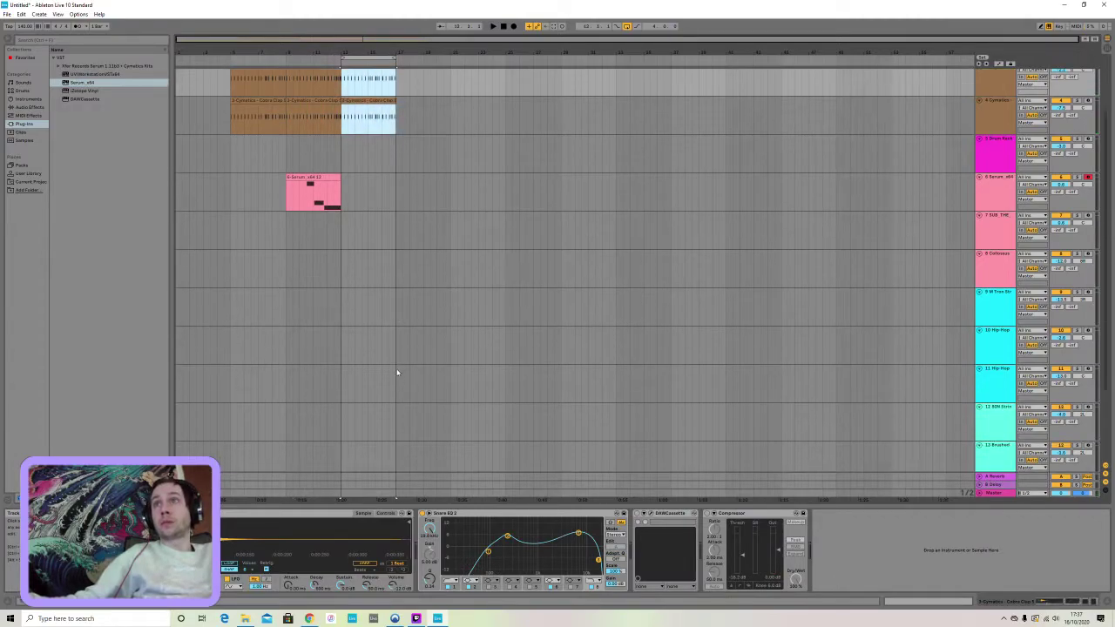
{"action": "scroll", "coordinate": [404, 380], "scroll_direction": "up", "scroll_amount": 2}
{"action": "scroll", "coordinate": [404, 380], "scroll_direction": "up", "scroll_amount": 2}
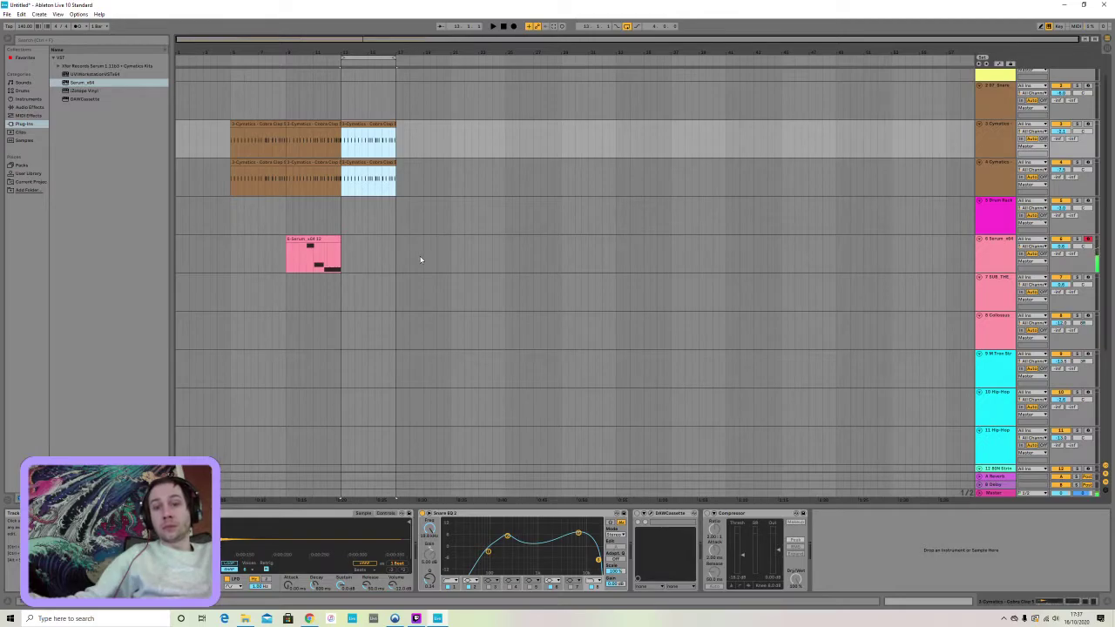
{"action": "left_click", "coordinate": [513, 27]}
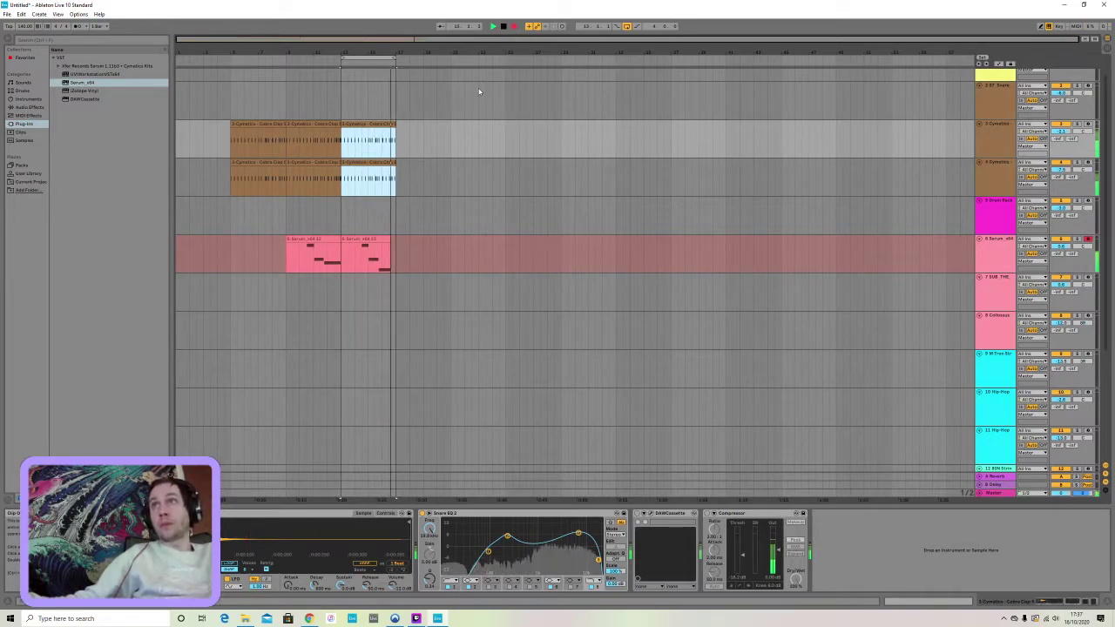
{"action": "key", "text": "space"}
Consolidate the two bass clips on track 6 into one clip and select all of its notes for editing
{"action": "left_click_drag", "start_coordinate": [397, 264], "coordinate": [286, 257]}
{"action": "right_click", "coordinate": [304, 241]}
{"action": "left_click", "coordinate": [340, 306]}
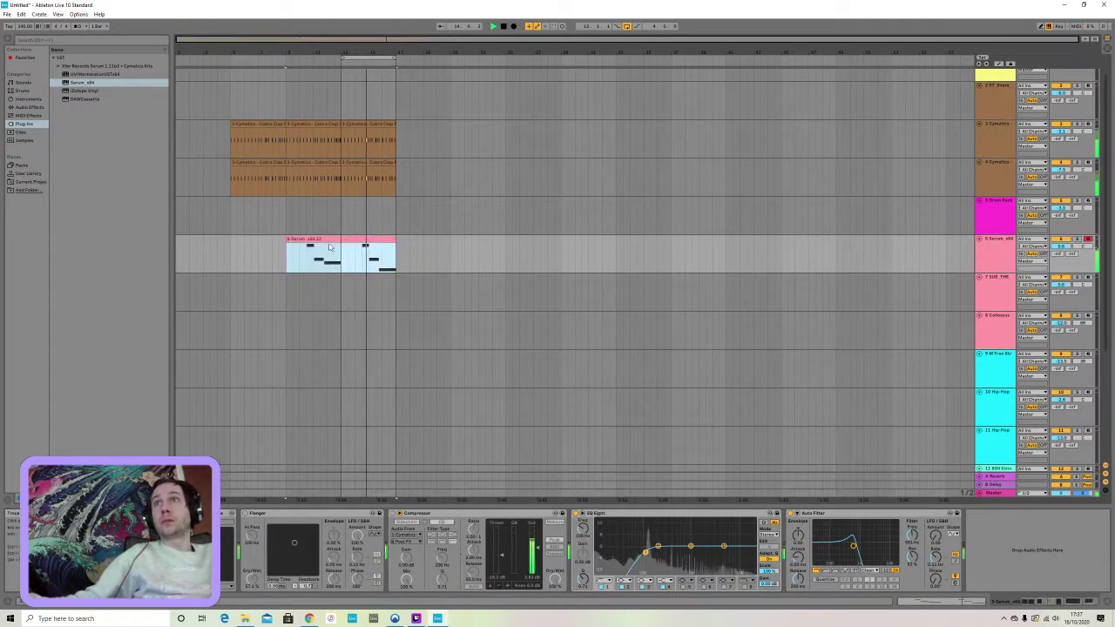
{"action": "double_click", "coordinate": [341, 240]}
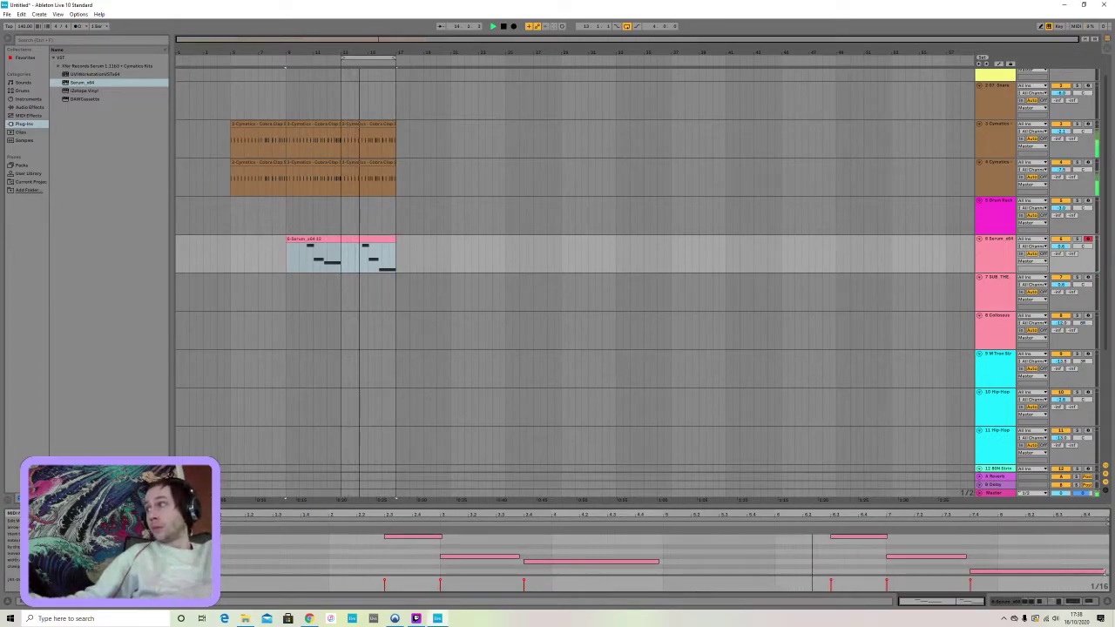
{"action": "left_click_drag", "start_coordinate": [1029, 551], "coordinate": [917, 538]}
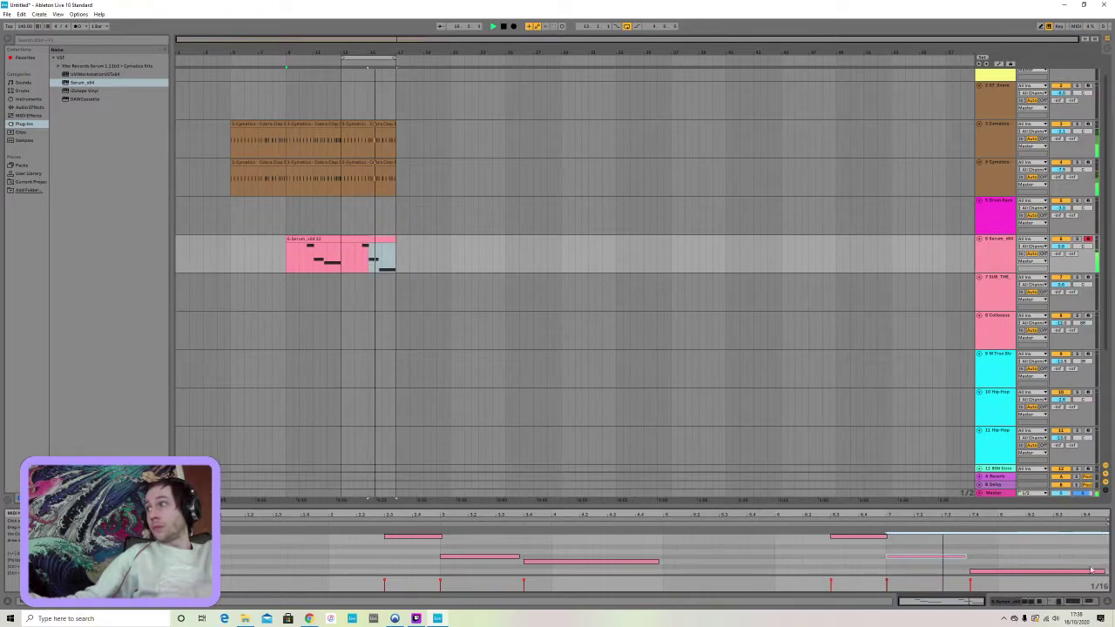
{"action": "left_click_drag", "start_coordinate": [1108, 574], "coordinate": [321, 483]}
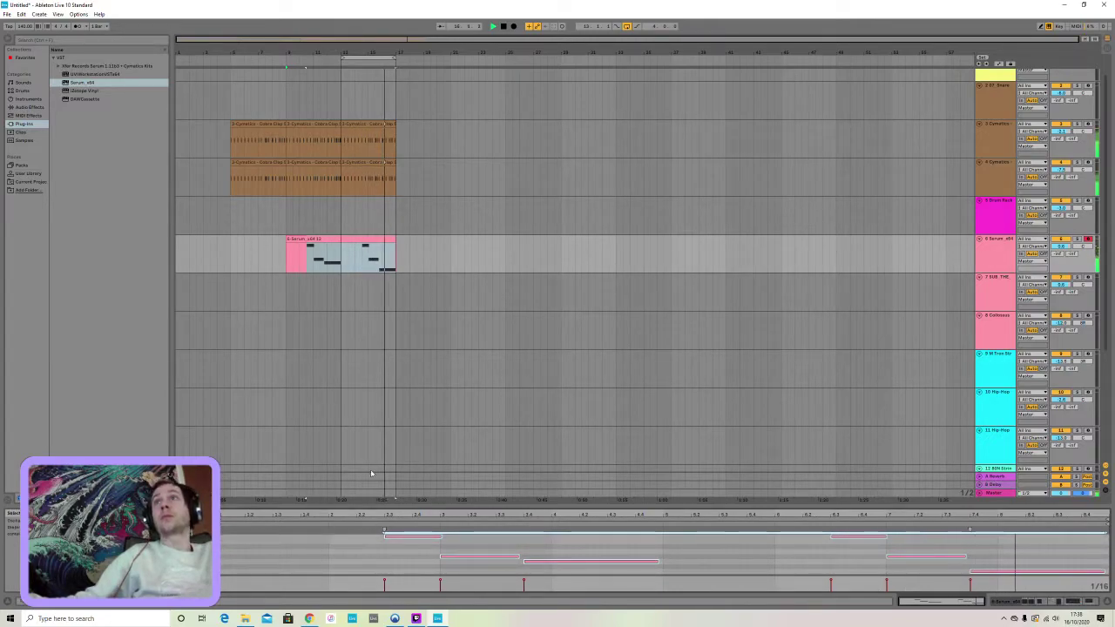
Duplicate Serum bass track 6 together with its clip and devices
{"action": "left_click", "coordinate": [1003, 252]}
{"action": "right_click", "coordinate": [999, 250]}
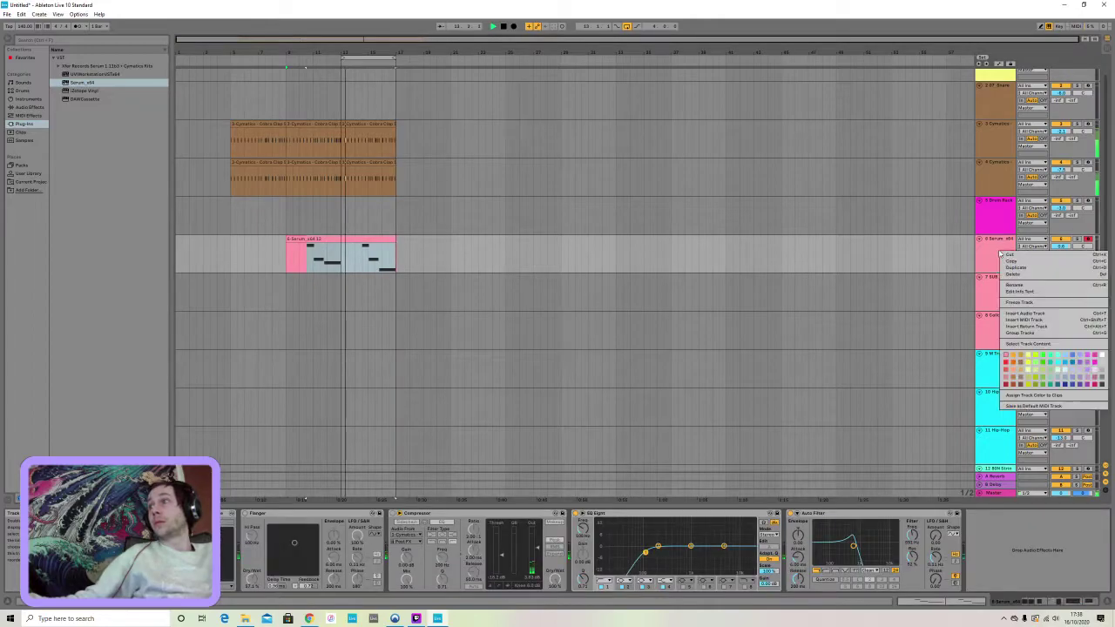
{"action": "left_click", "coordinate": [1012, 269]}
{"action": "key", "text": "ctrl+d"}
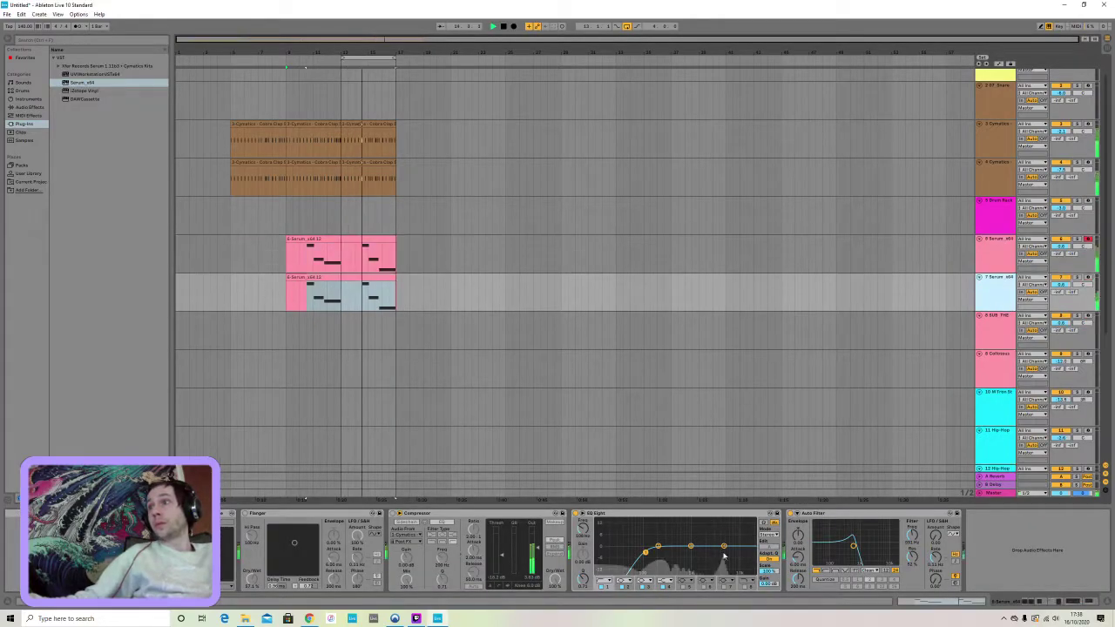
On duplicate bass track 7, replace the EQ Eight's low cut with a high cut, then enable the Flanger and adjust its delay and feedback
{"action": "left_click", "coordinate": [611, 585]}
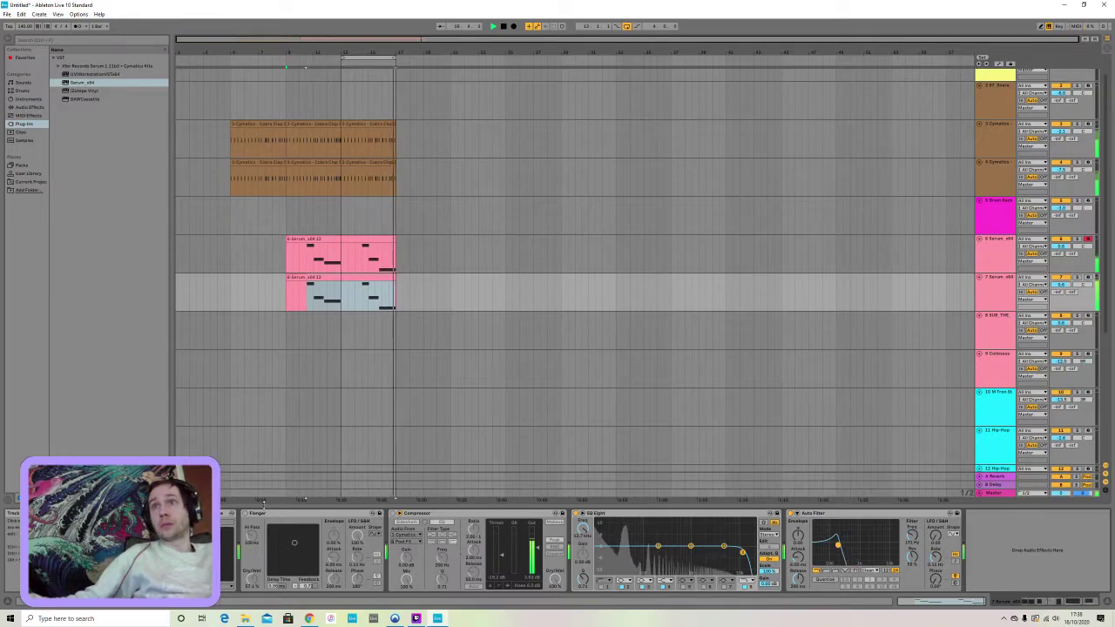
{"action": "left_click", "coordinate": [245, 513]}
{"action": "left_click_drag", "start_coordinate": [295, 543], "coordinate": [297, 540]}
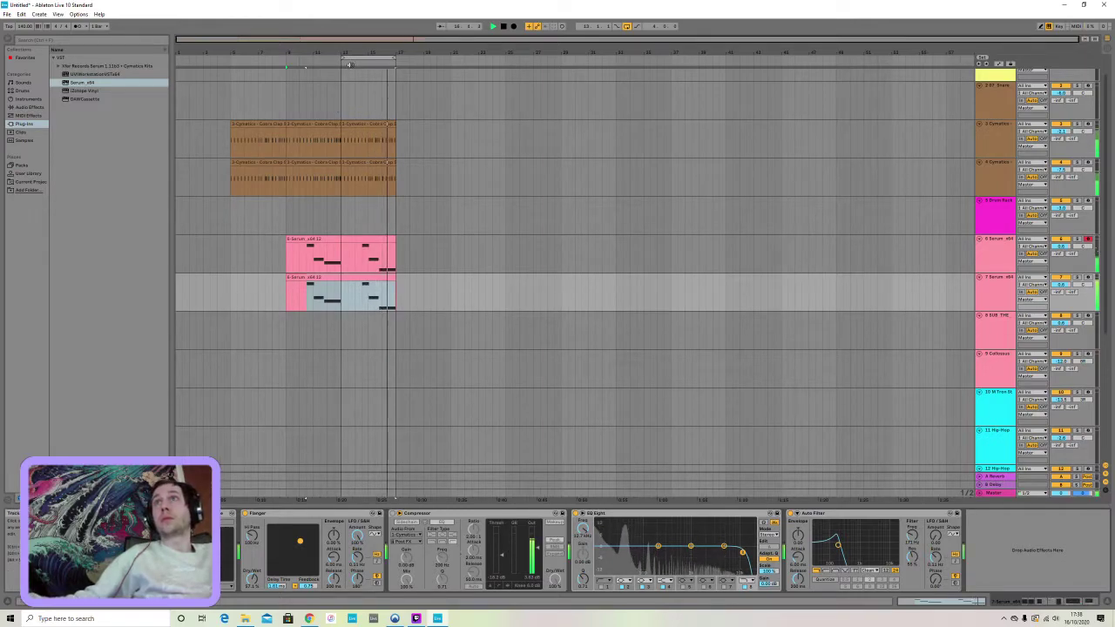
Duplicate the content of bars 9 to 17 across all tracks to bars 17 to 25 and set the loop to the copy
{"action": "left_click_drag", "start_coordinate": [342, 59], "coordinate": [293, 67]}
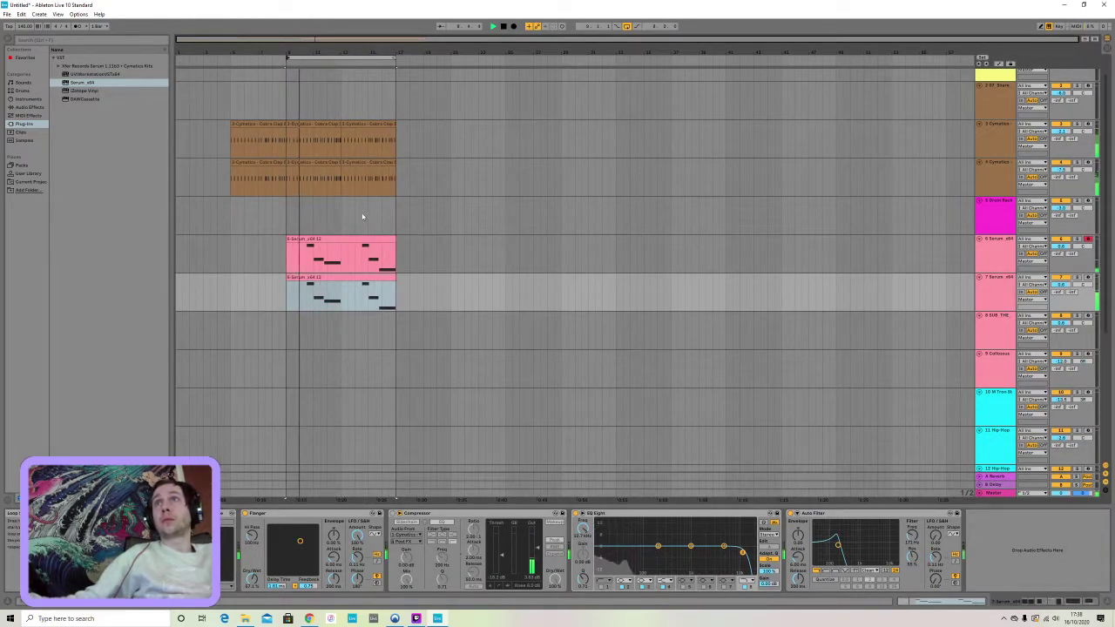
{"action": "scroll", "coordinate": [375, 235], "scroll_direction": "down", "scroll_amount": 4}
{"action": "scroll", "coordinate": [382, 256], "scroll_direction": "down", "scroll_amount": 2}
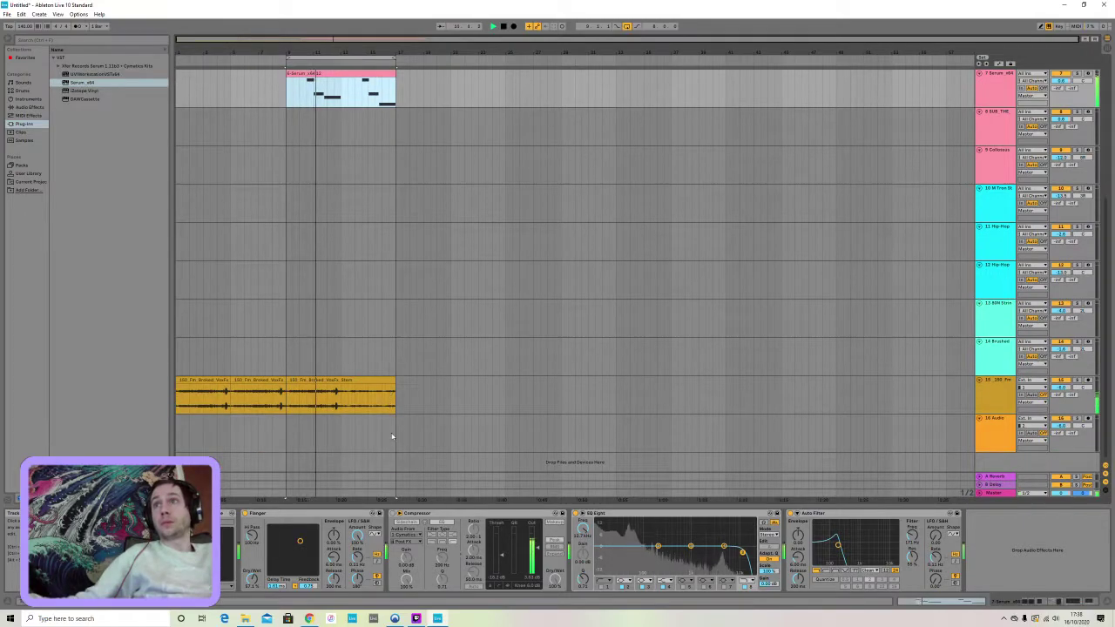
{"action": "left_click_drag", "start_coordinate": [396, 443], "coordinate": [288, 35]}
{"action": "scroll", "coordinate": [319, 107], "scroll_direction": "up", "scroll_amount": 1}
{"action": "scroll", "coordinate": [319, 108], "scroll_direction": "up", "scroll_amount": 1}
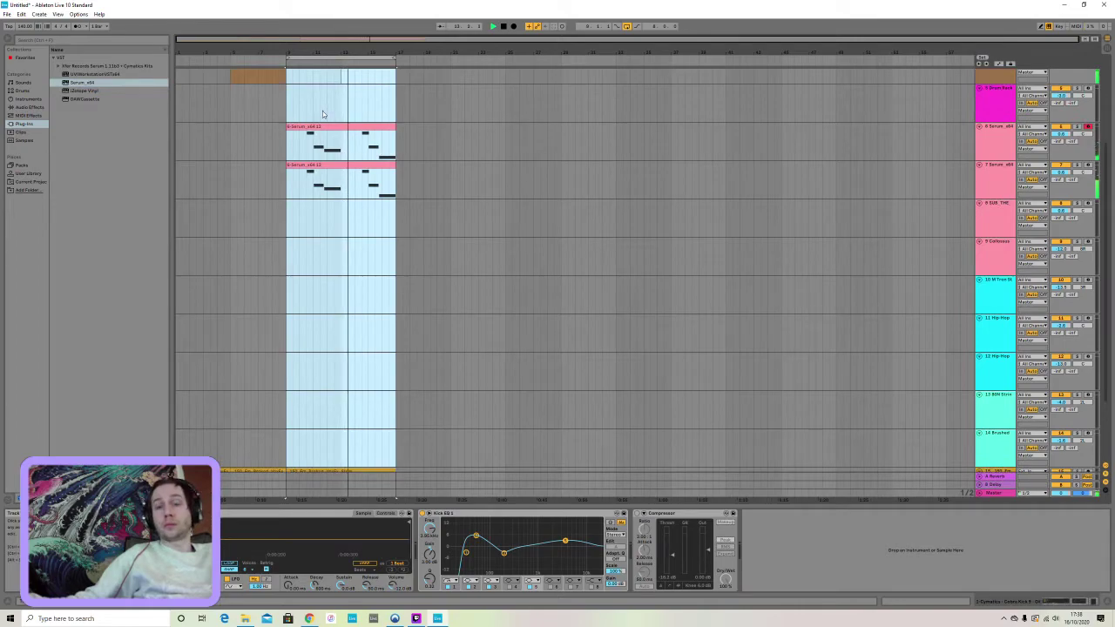
{"action": "scroll", "coordinate": [322, 115], "scroll_direction": "up", "scroll_amount": 1}
{"action": "key", "text": "ctrl+d"}
{"action": "left_click_drag", "start_coordinate": [350, 59], "coordinate": [460, 73]}
{"action": "scroll", "coordinate": [491, 165], "scroll_direction": "up", "scroll_amount": 1}
{"action": "scroll", "coordinate": [491, 164], "scroll_direction": "up", "scroll_amount": 2}
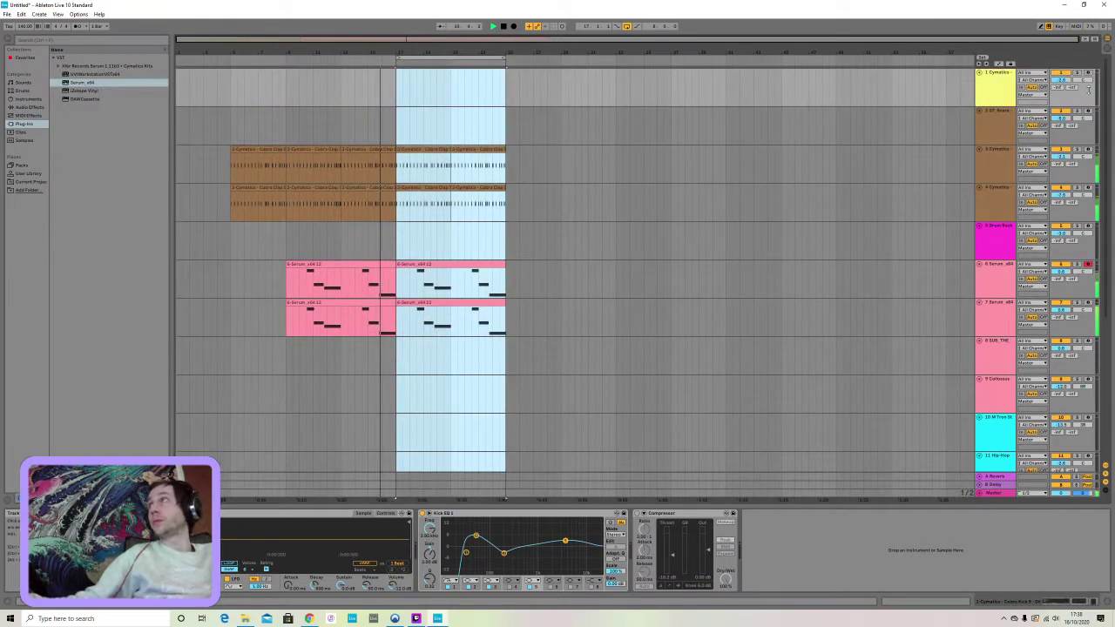
Arm kick track 1, record a kick pattern from bar 17 to bar 25 and open the recorded clip's notes
{"action": "left_click", "coordinate": [1087, 74]}
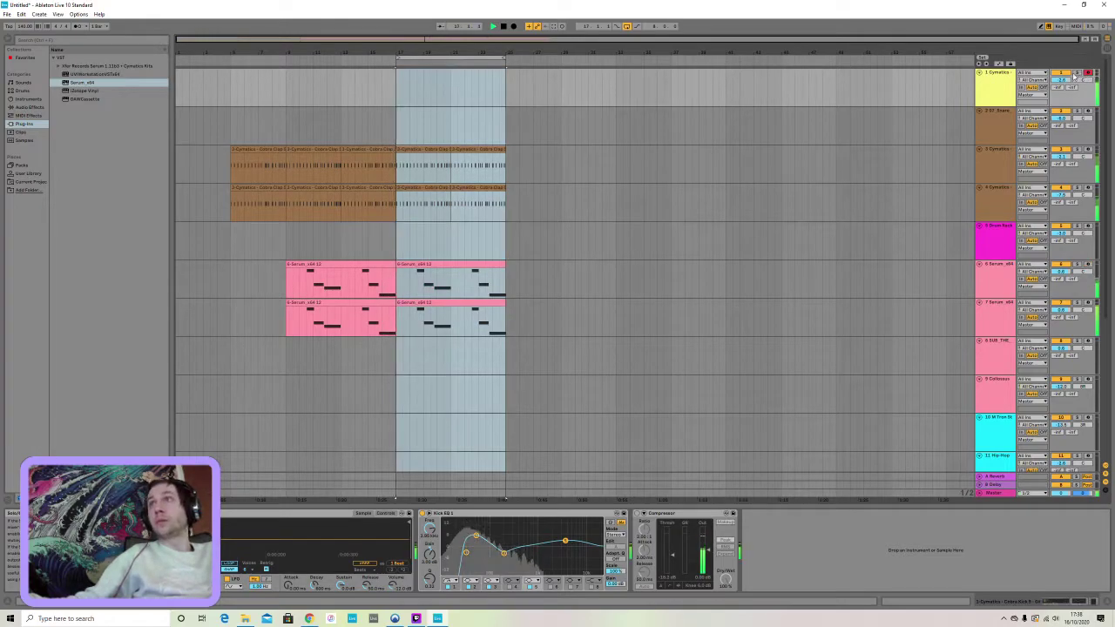
{"action": "left_click", "coordinate": [514, 26]}
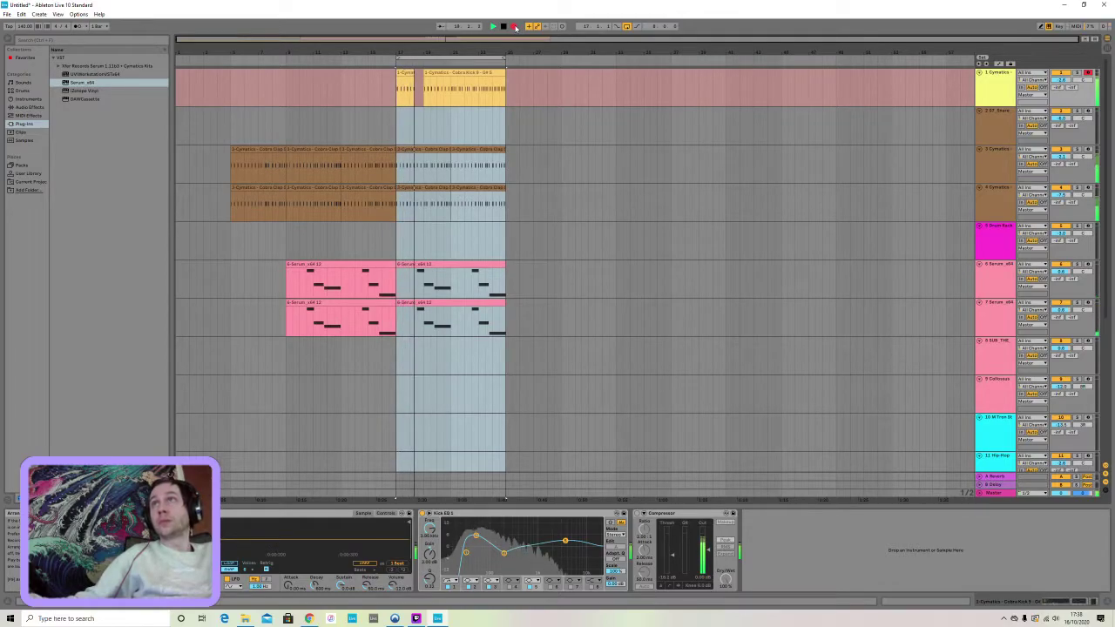
{"action": "key", "text": "space"}
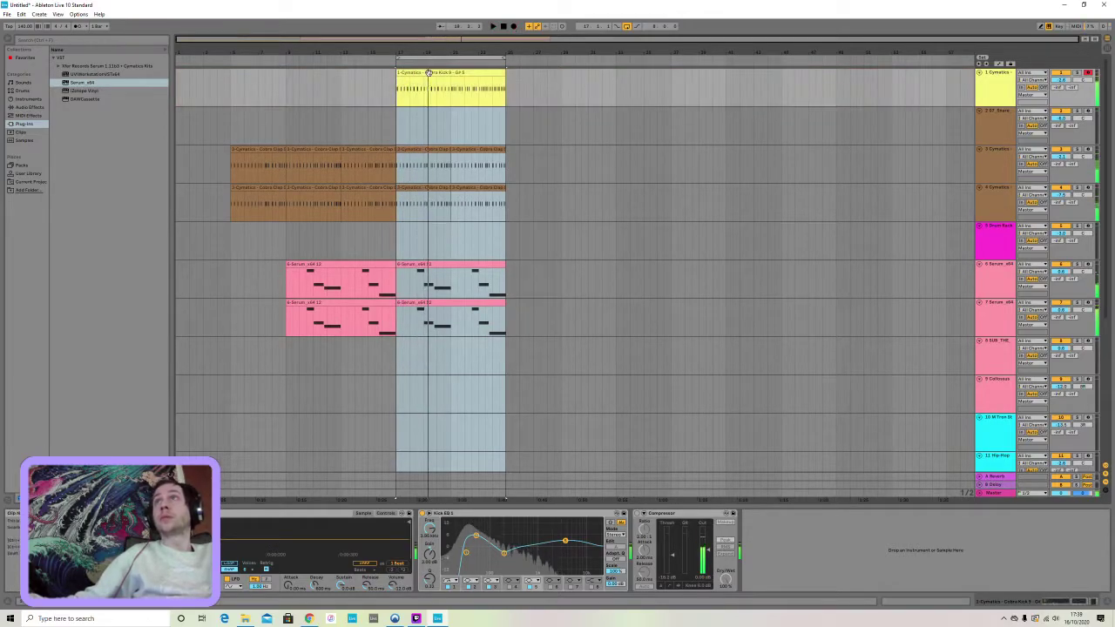
{"action": "left_click", "coordinate": [429, 74]}
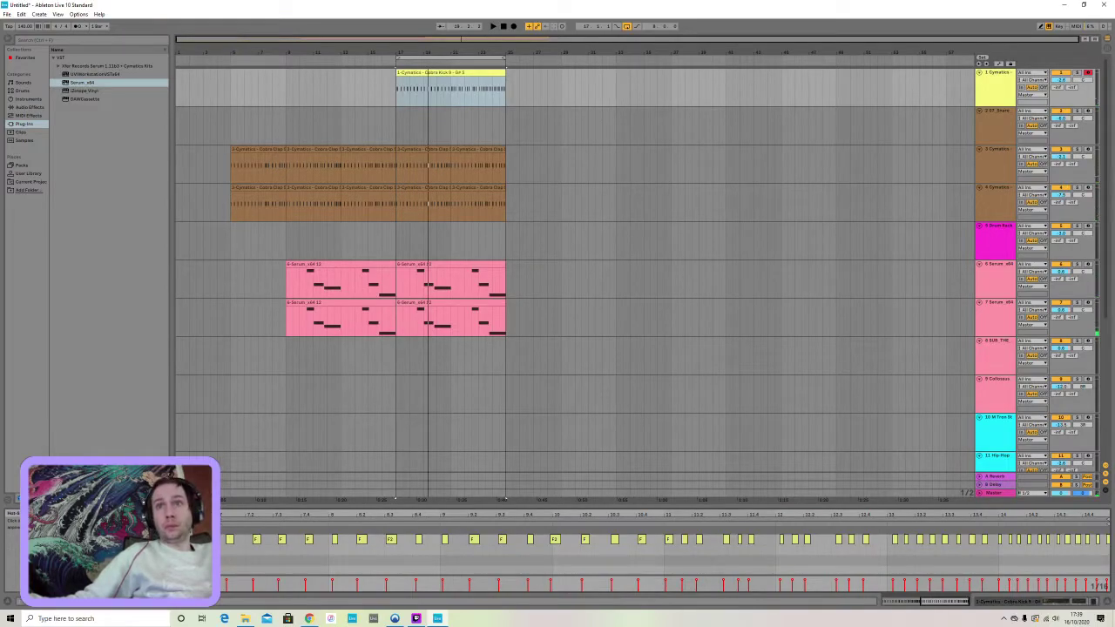
Quantize the recorded kick notes, move the stray note before 7.4 onto 7.4 and play the loop
{"action": "key", "text": "ctrl+u"}
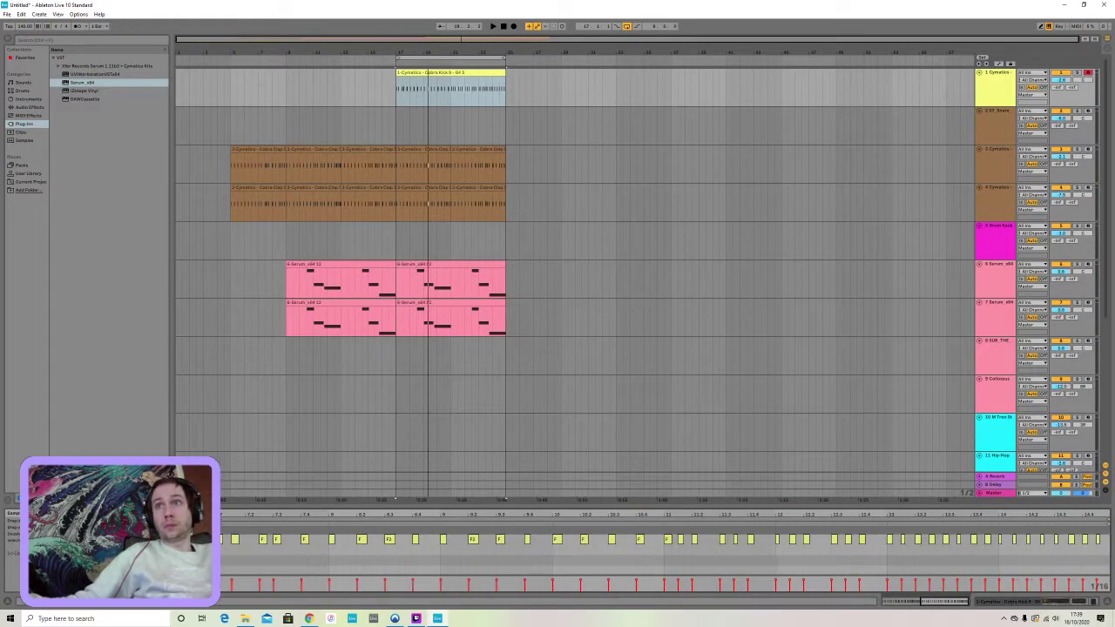
{"action": "left_click", "coordinate": [263, 540]}
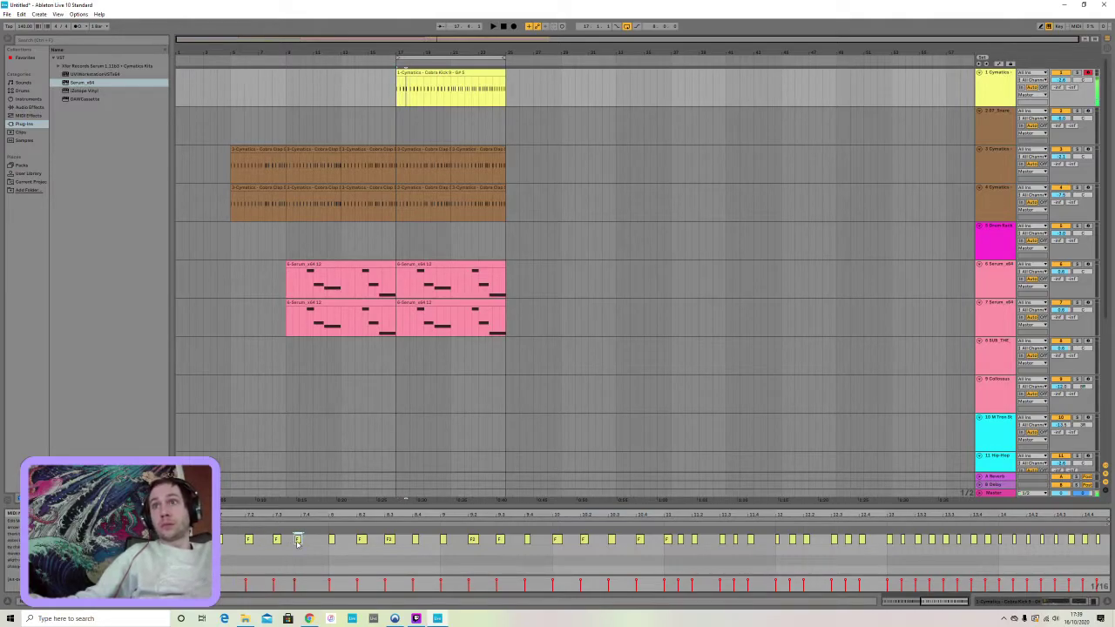
{"action": "key", "text": "space"}
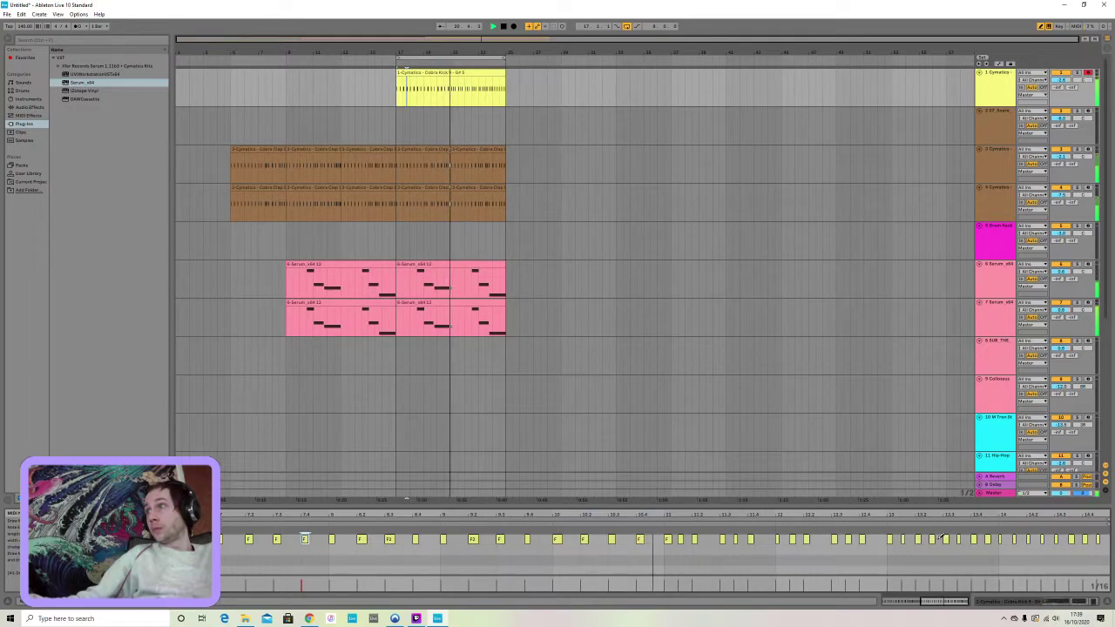
Fill the kick clip with extra 1/16 notes from bar 13 up to 14.3
{"action": "left_click", "coordinate": [967, 538]}
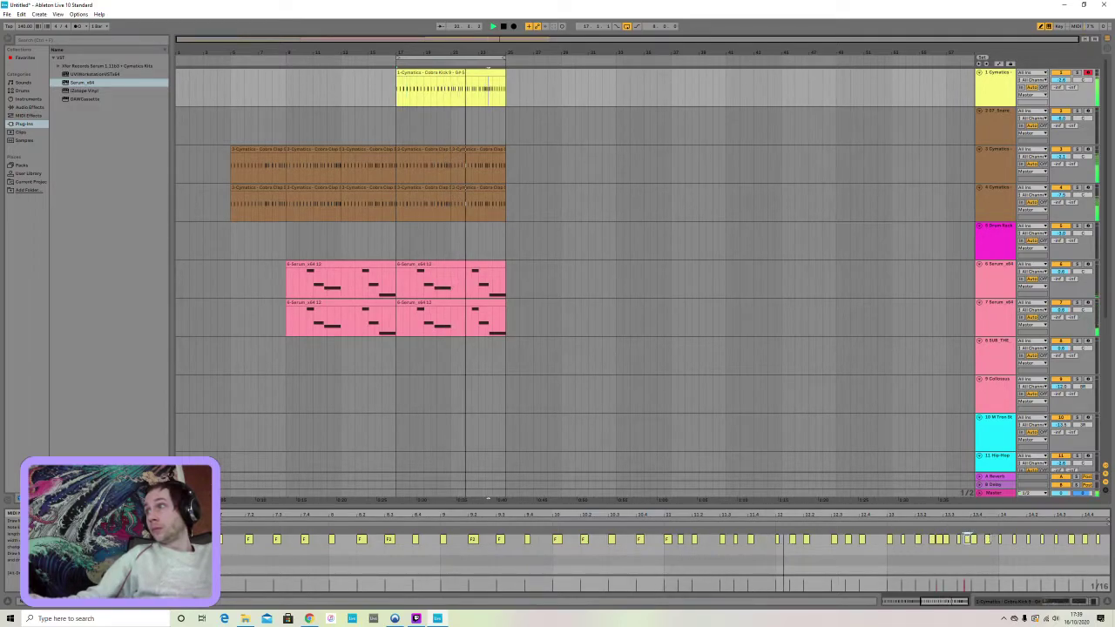
{"action": "left_click", "coordinate": [993, 538]}
{"action": "left_click_drag", "start_coordinate": [1008, 537], "coordinate": [1057, 538]}
With a 1/32 grid, draw a kick roll from 14.3 to 14.4, continue it at a higher pitch to the clip's end and remove the overlapping low notes
{"action": "key", "text": "plus"}
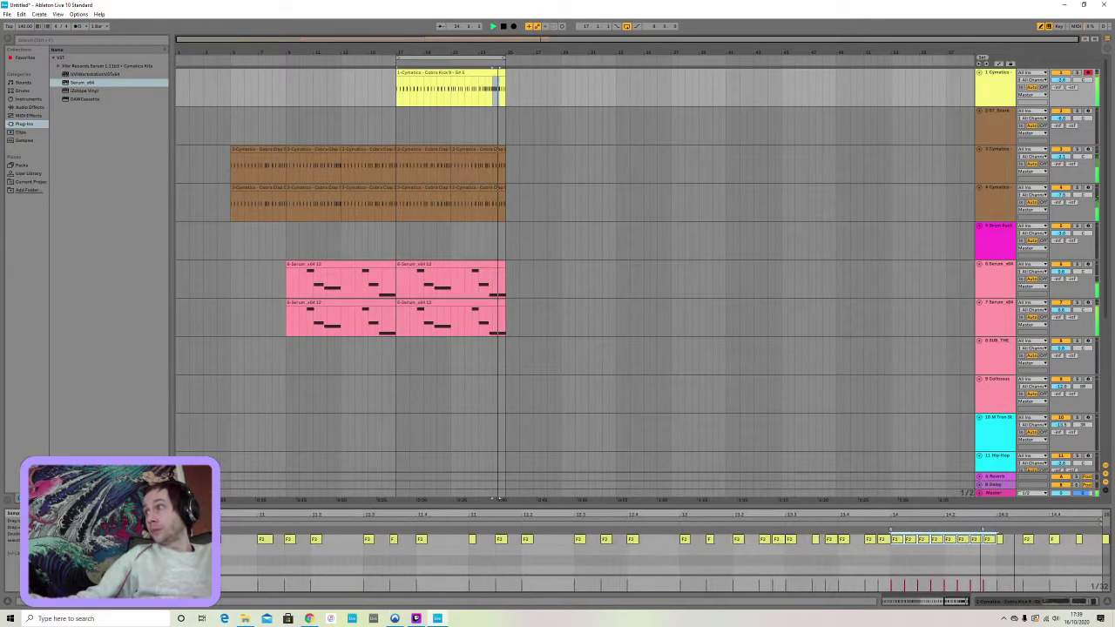
{"action": "left_click", "coordinate": [1002, 539]}
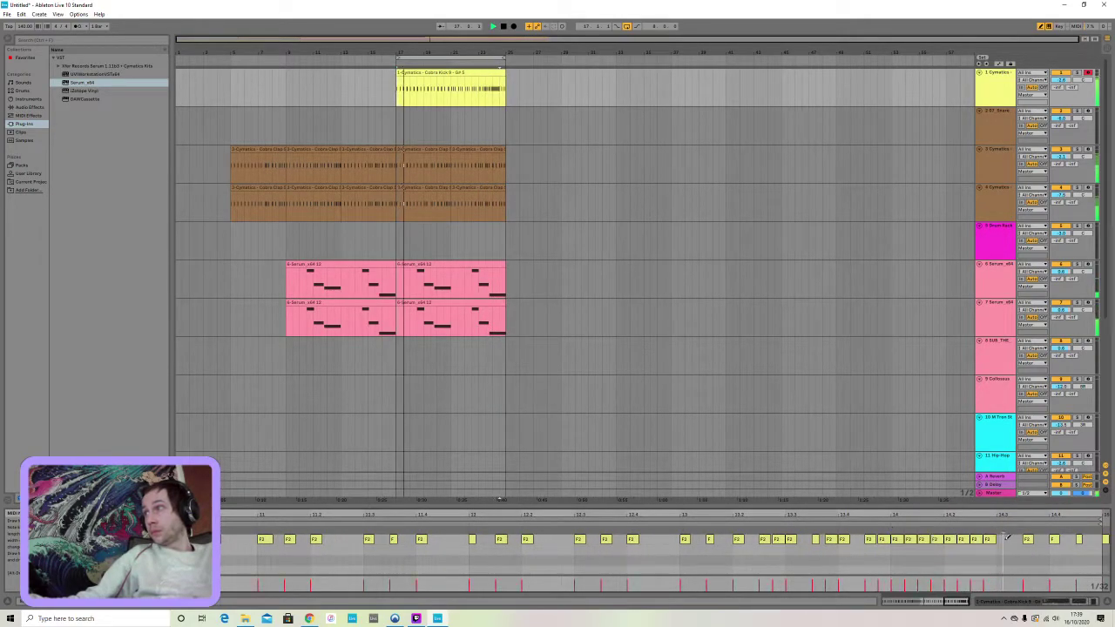
{"action": "left_click_drag", "start_coordinate": [1002, 538], "coordinate": [1054, 537]}
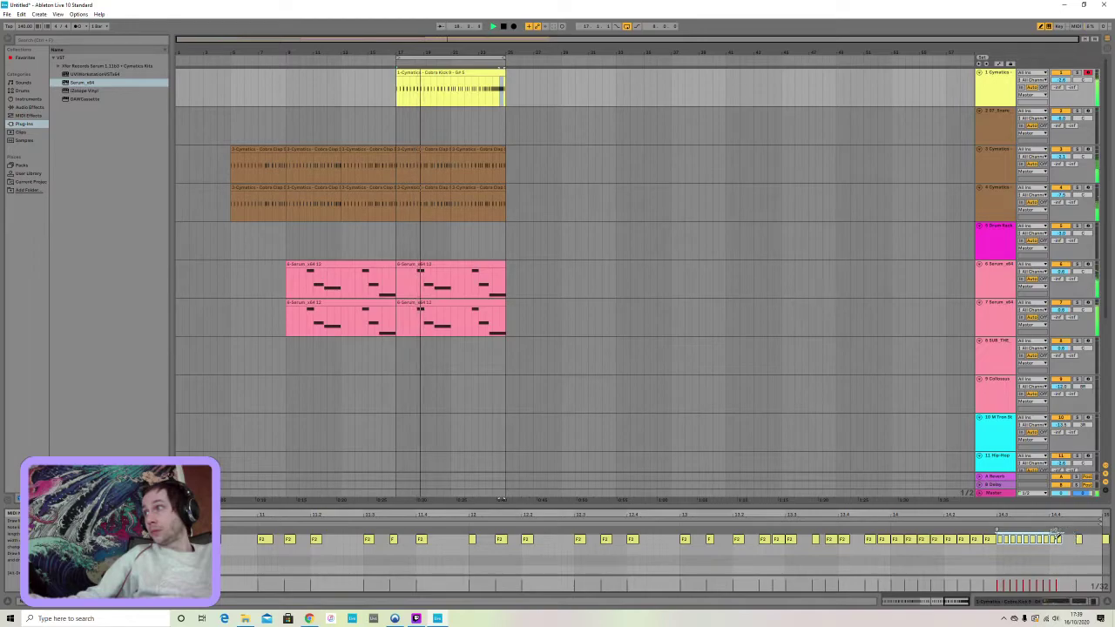
{"action": "scroll", "coordinate": [1071, 544], "scroll_direction": "up", "scroll_amount": 2}
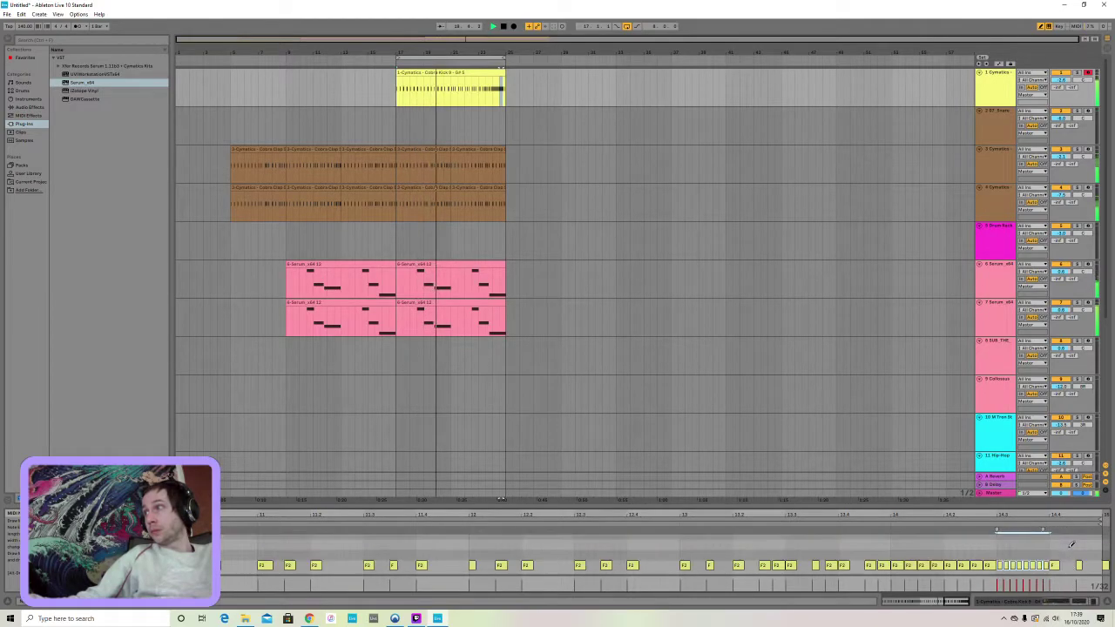
{"action": "left_click_drag", "start_coordinate": [1052, 542], "coordinate": [1099, 544]}
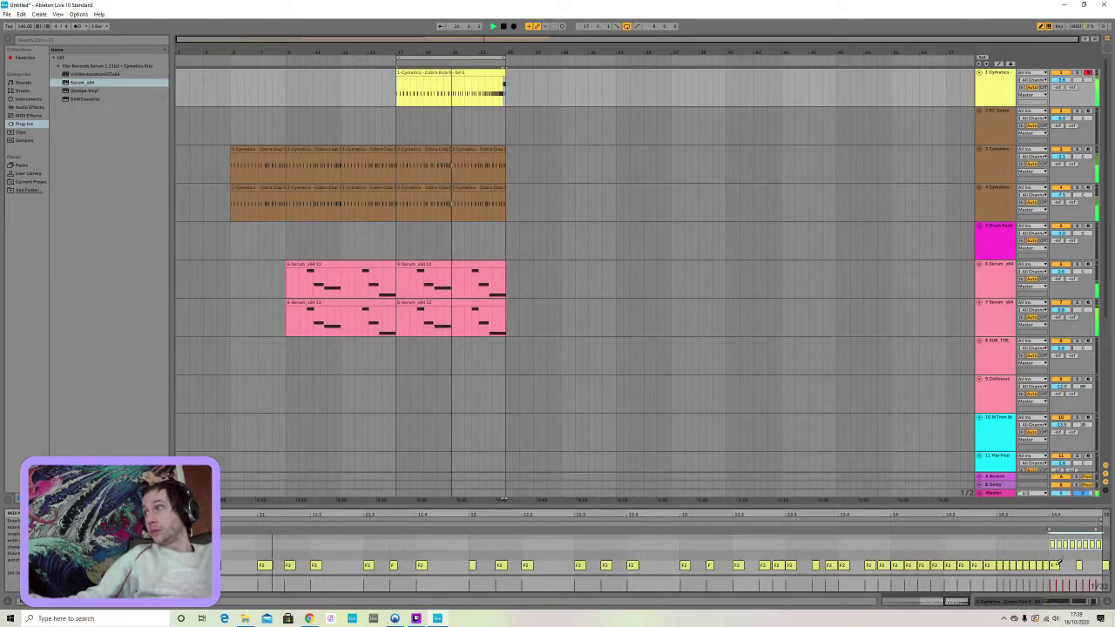
{"action": "left_click", "coordinate": [1053, 565]}
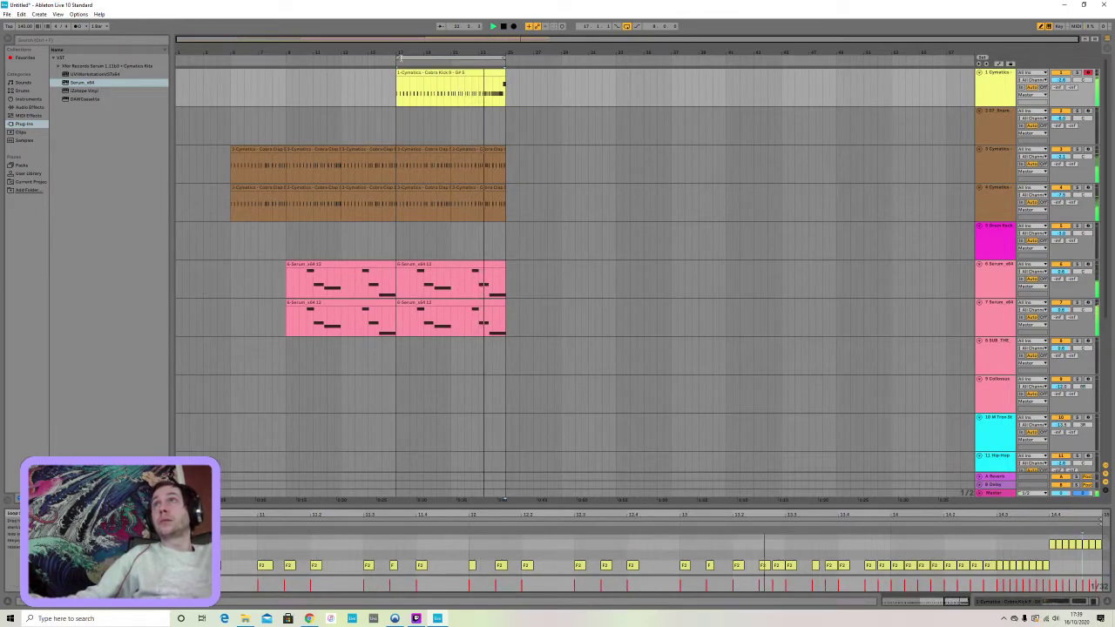
Loop bars 21 to 25 and add in-between notes and 1/32 rolls from bar 9 to clap track 3's last clip
{"action": "left_click_drag", "start_coordinate": [398, 58], "coordinate": [451, 65]}
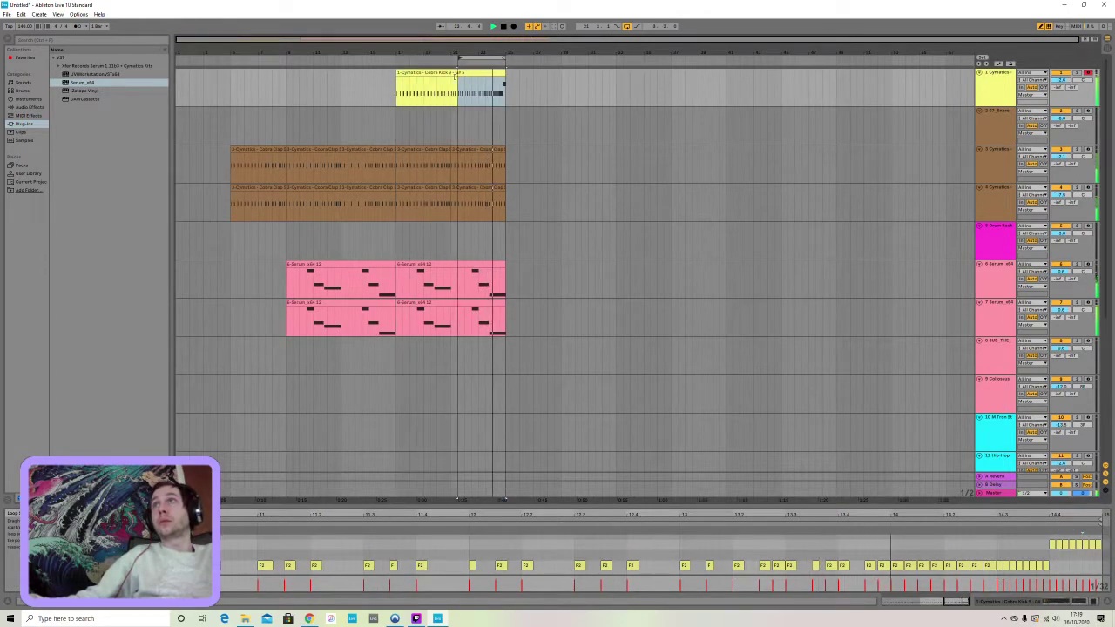
{"action": "left_click", "coordinate": [478, 149]}
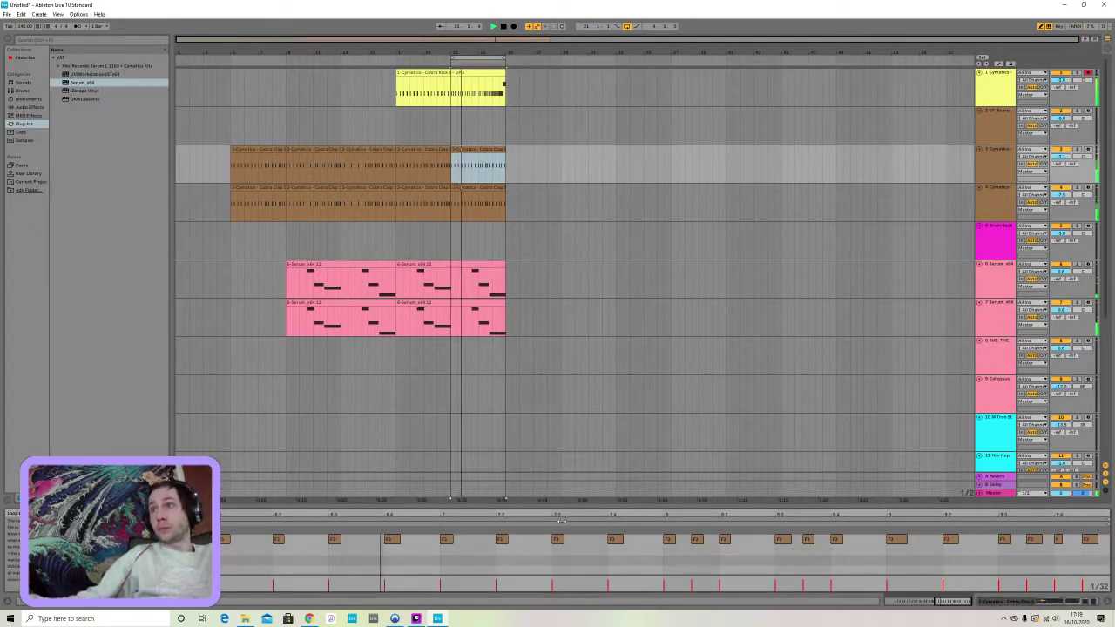
{"action": "left_click", "coordinate": [528, 537]}
{"action": "left_click", "coordinate": [590, 537]}
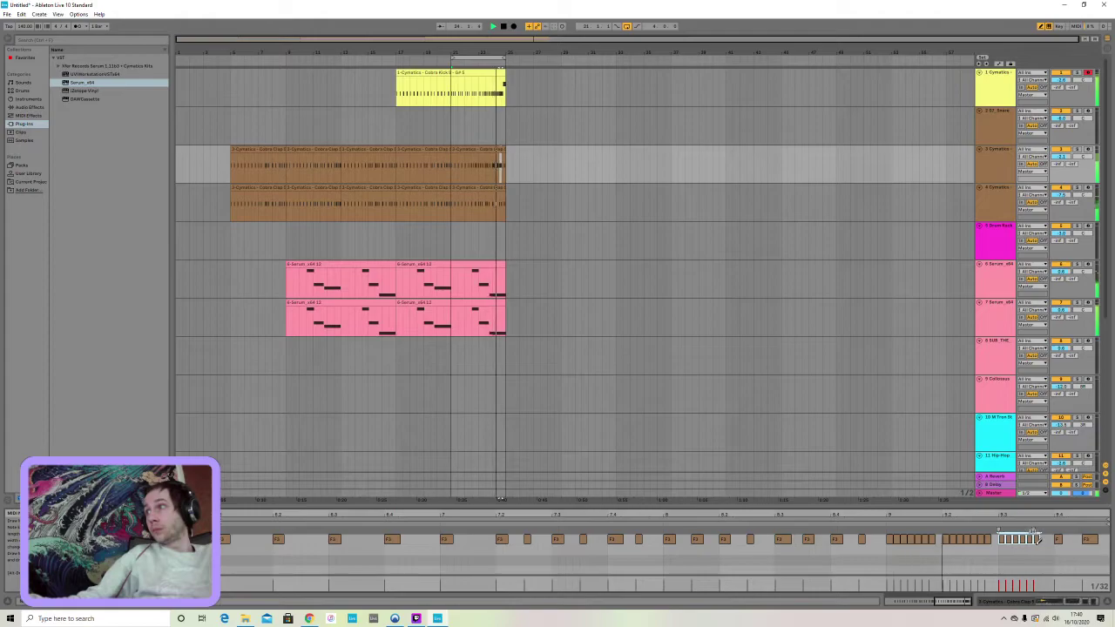
Raise the clap roll at 9.3 and draw higher 1/32 rolls from 9.4 to the clip's end
{"action": "key", "text": "Up"}
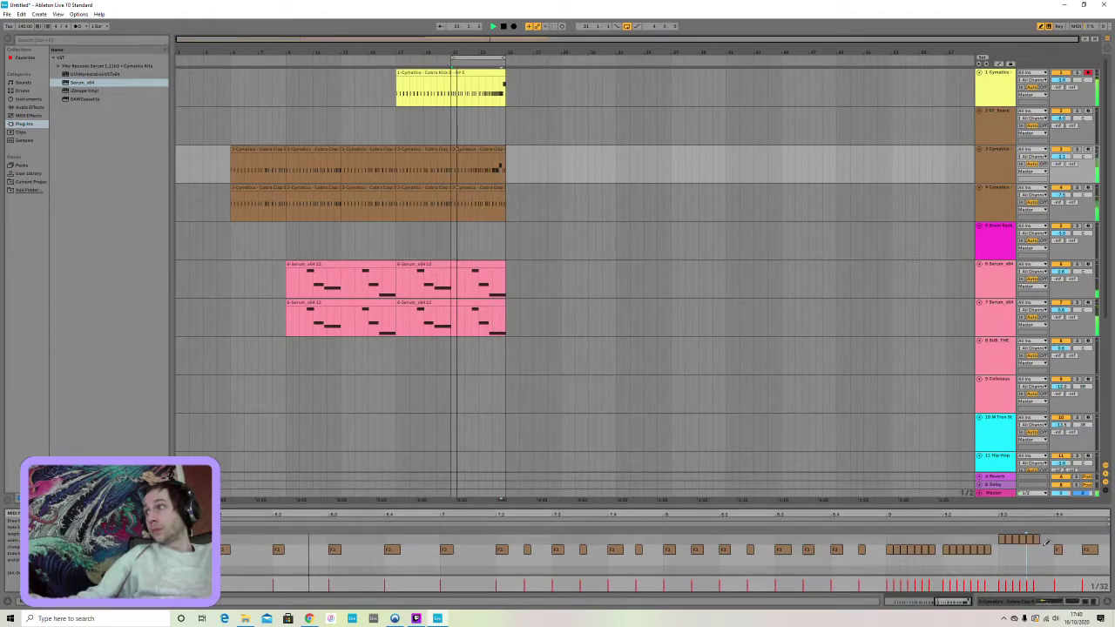
{"action": "scroll", "coordinate": [1045, 542], "scroll_direction": "up", "scroll_amount": 3}
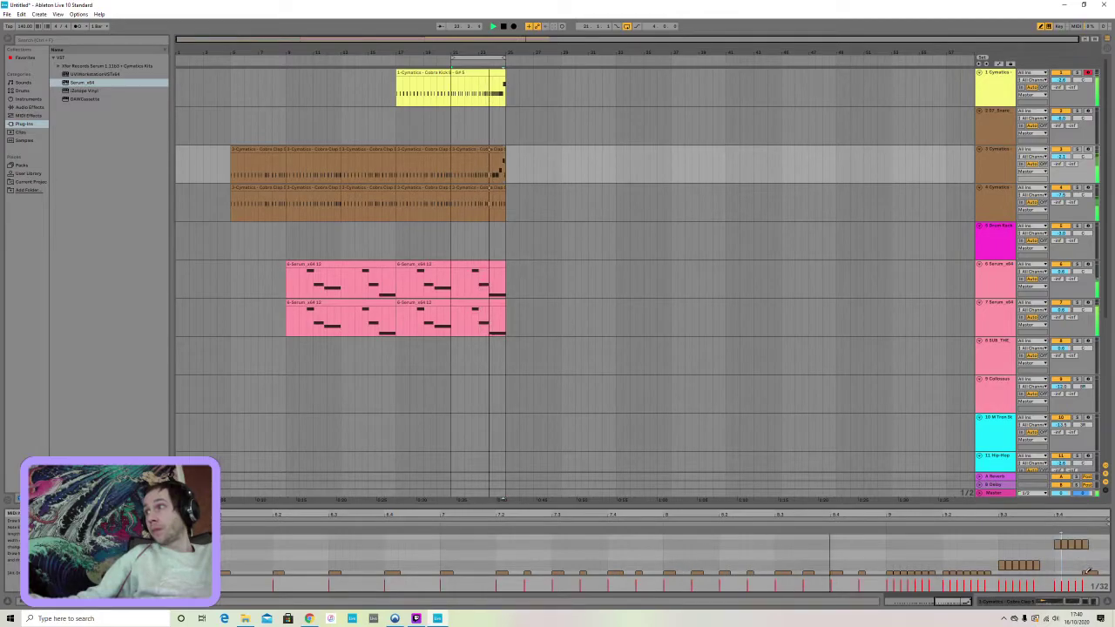
{"action": "scroll", "coordinate": [1095, 544], "scroll_direction": "up", "scroll_amount": 2}
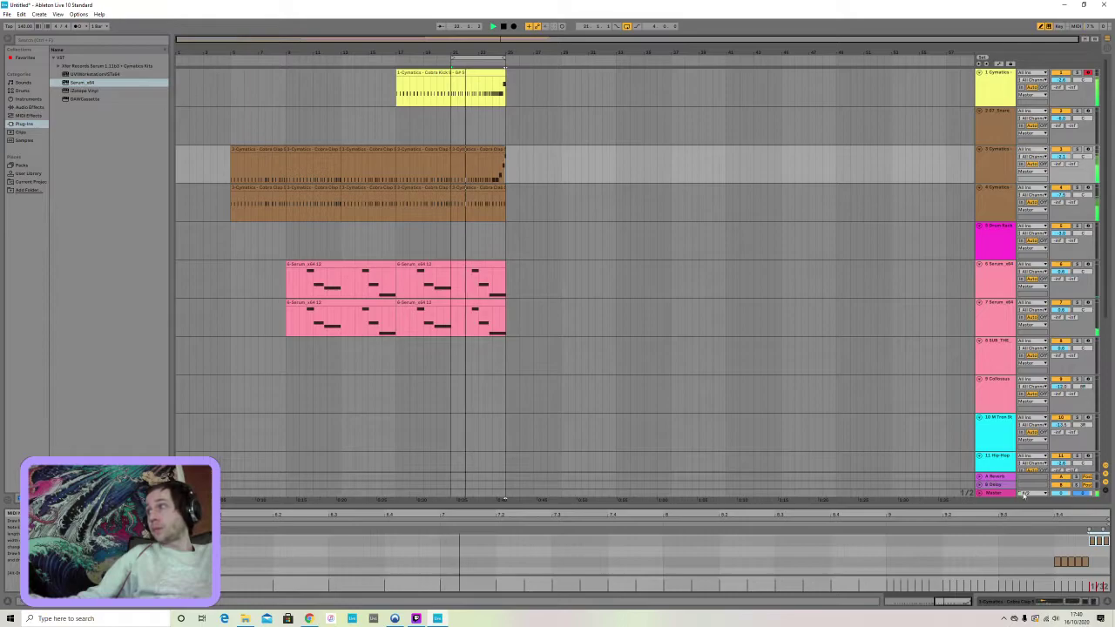
Turn off draw mode and shift individual clap notes between 9.3 and 9.4 to higher pitches
{"action": "left_click", "coordinate": [1043, 28]}
{"action": "scroll", "coordinate": [1042, 288], "scroll_direction": "down", "scroll_amount": 1}
{"action": "scroll", "coordinate": [1042, 559], "scroll_direction": "down", "scroll_amount": 1}
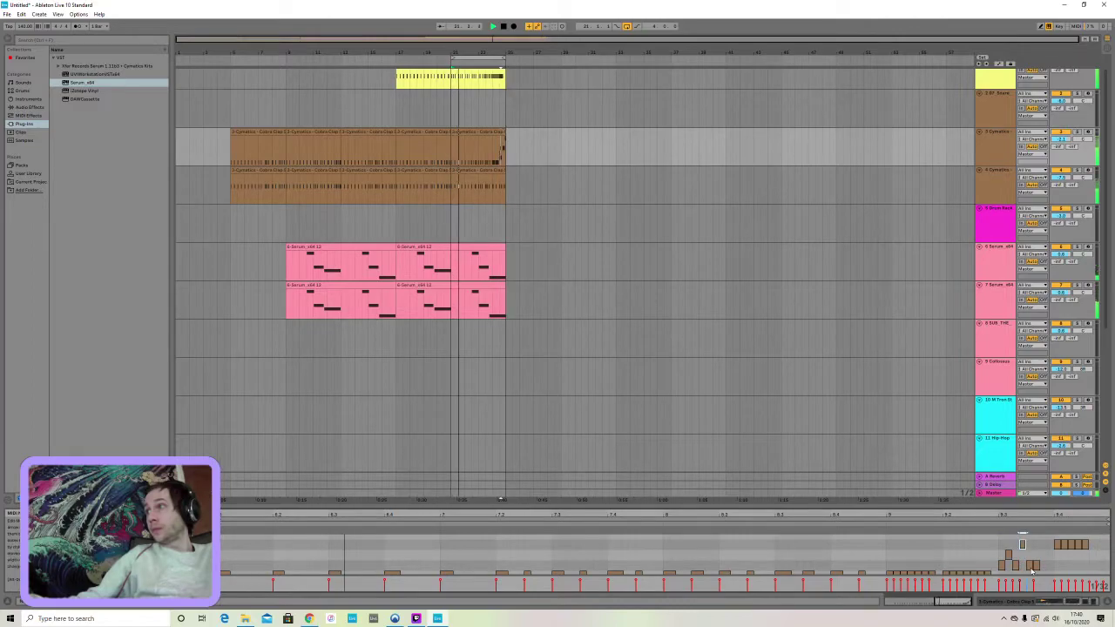
{"action": "scroll", "coordinate": [1036, 564], "scroll_direction": "up", "scroll_amount": 3}
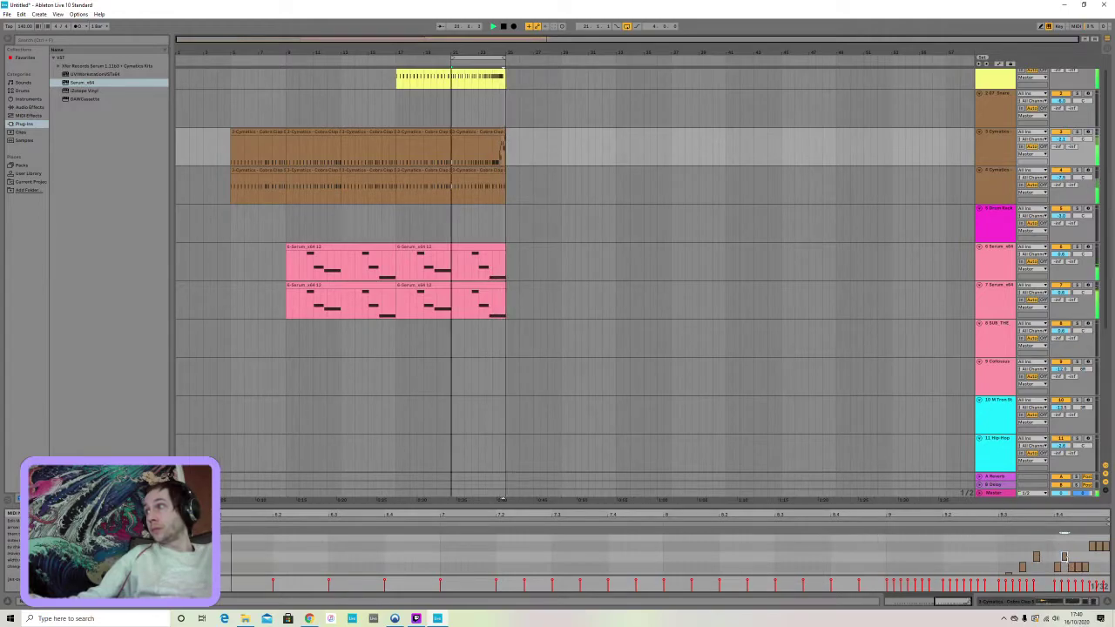
Shift individual clap notes after 9.4 to progressively higher pitches up to the clip's last note
{"action": "key", "text": "Up"}
{"action": "key", "text": "Up"}
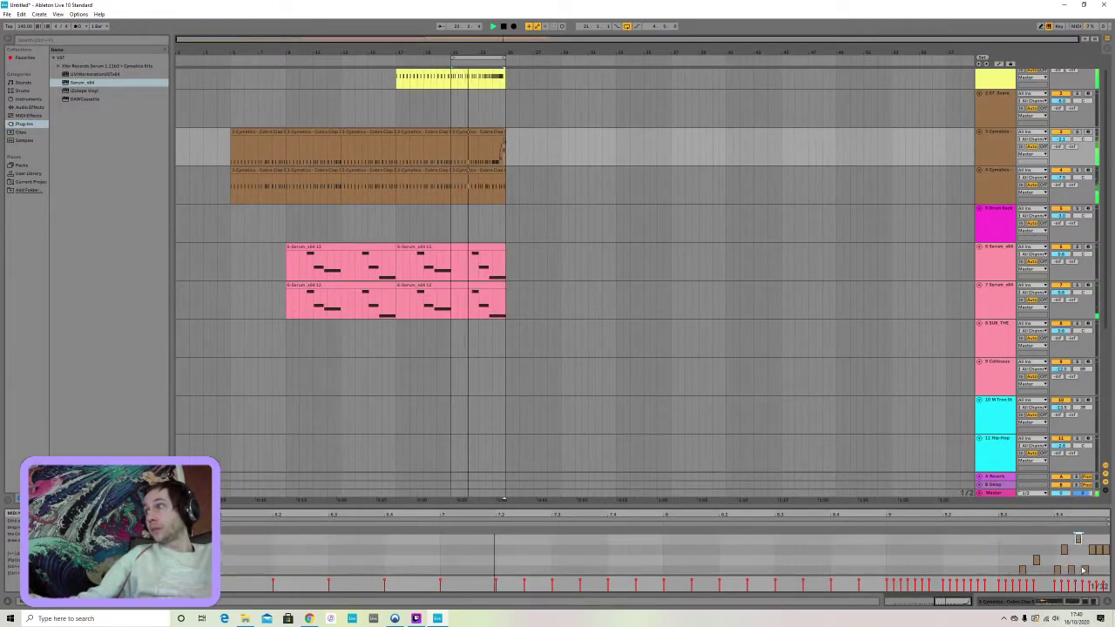
{"action": "scroll", "coordinate": [1094, 557], "scroll_direction": "up", "scroll_amount": 2}
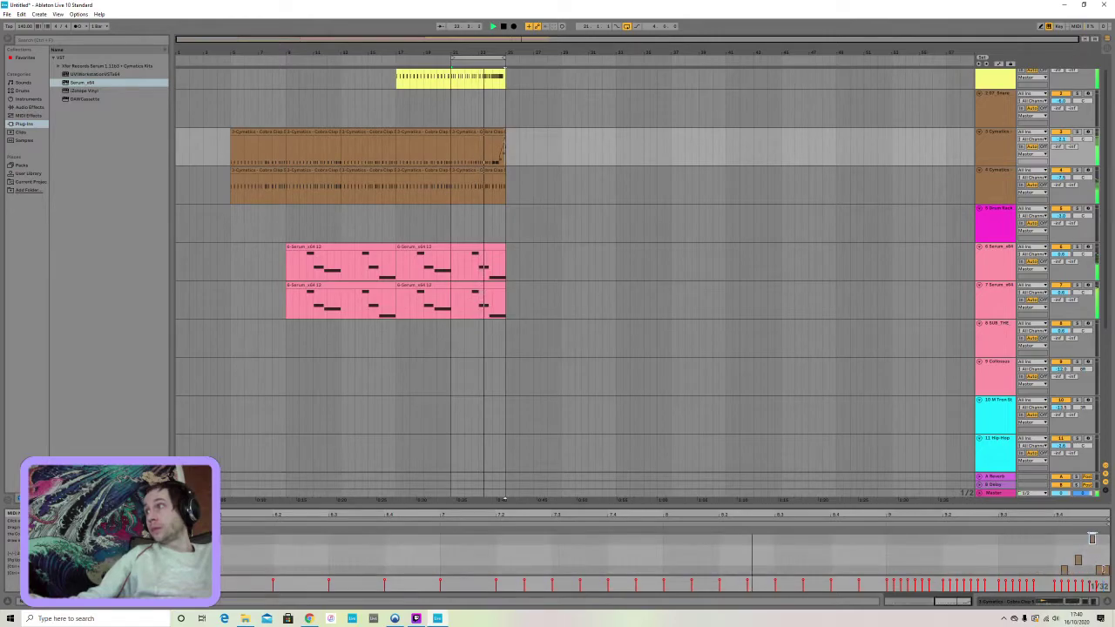
{"action": "key", "text": "Up"}
{"action": "key", "text": "Up"}
{"action": "scroll", "coordinate": [1100, 572], "scroll_direction": "down", "scroll_amount": 1}
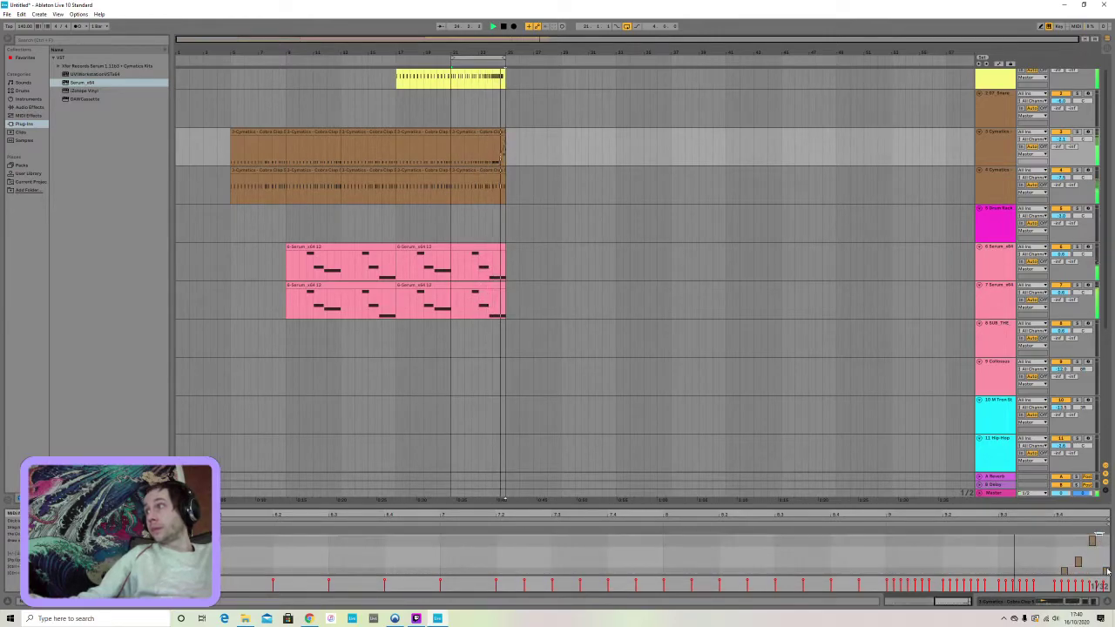
{"action": "left_click", "coordinate": [1106, 571]}
{"action": "key", "text": "Up"}
{"action": "key", "text": "Up"}
{"action": "key", "text": "Up"}
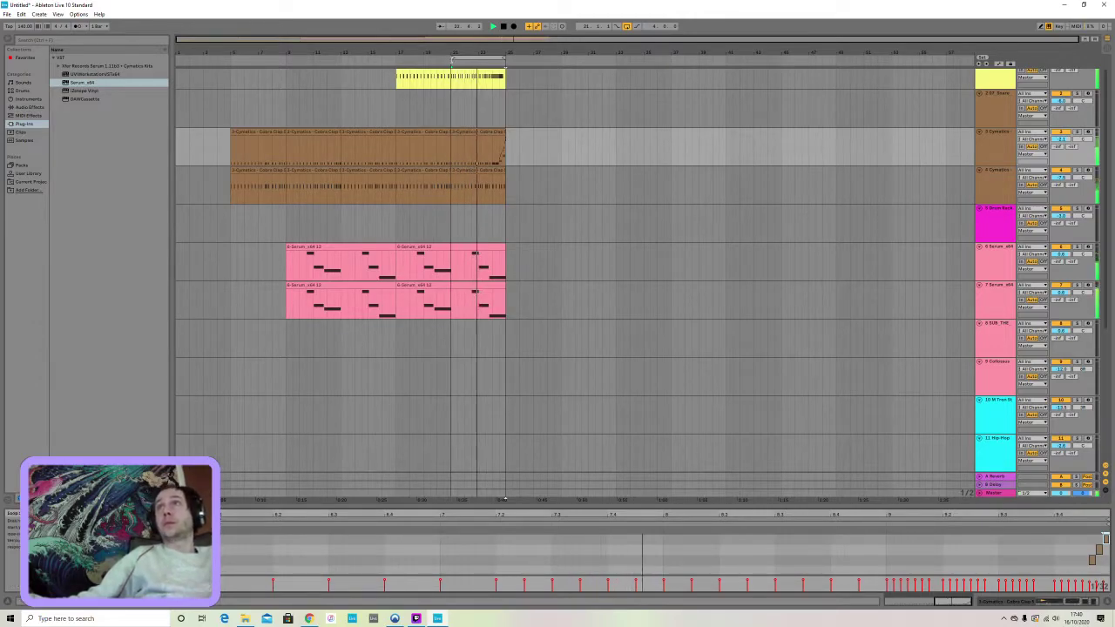
Extend the loop back to bars 17 to 25 and rearrange vocal track 15 so its opening hit phrase starts at bars 17 and 21
{"action": "left_click_drag", "start_coordinate": [451, 55], "coordinate": [403, 55]}
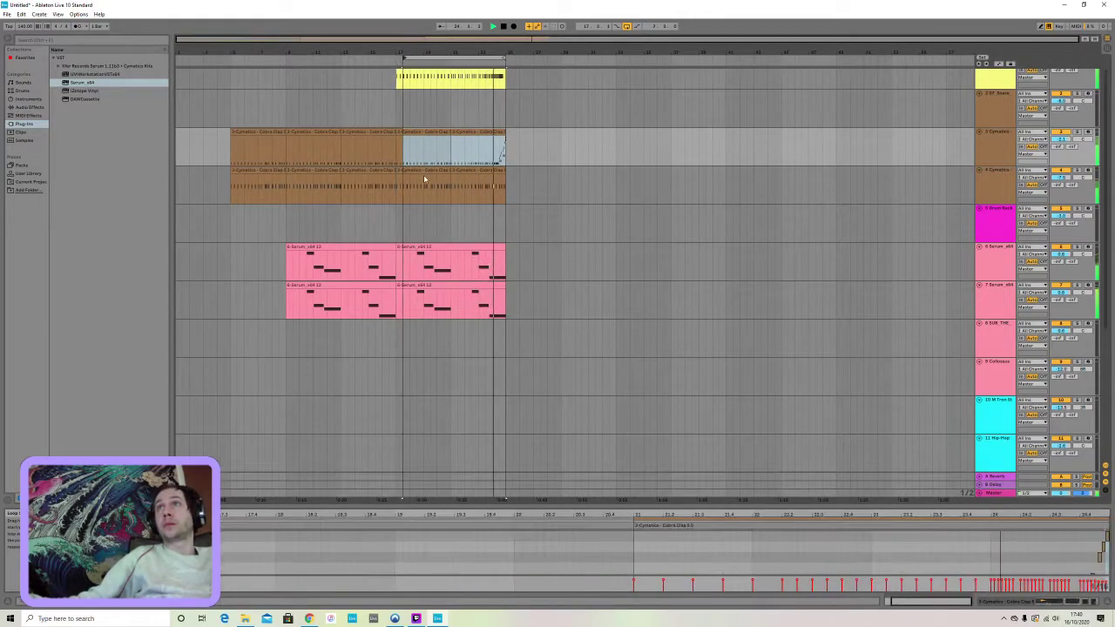
{"action": "scroll", "coordinate": [396, 268], "scroll_direction": "down", "scroll_amount": 5}
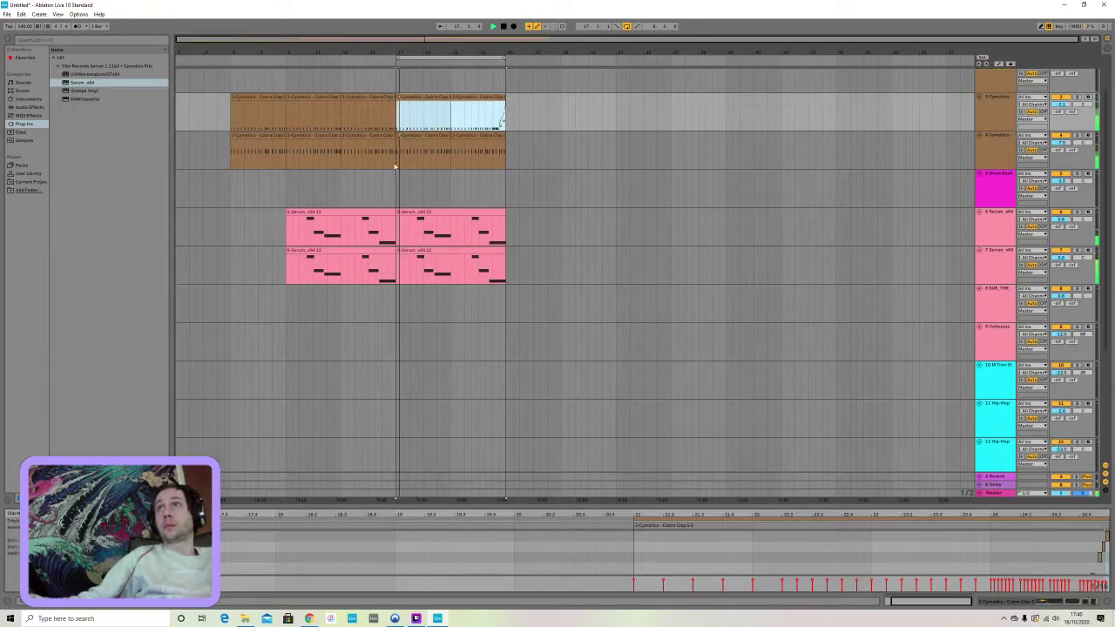
{"action": "scroll", "coordinate": [395, 268], "scroll_direction": "down", "scroll_amount": 2}
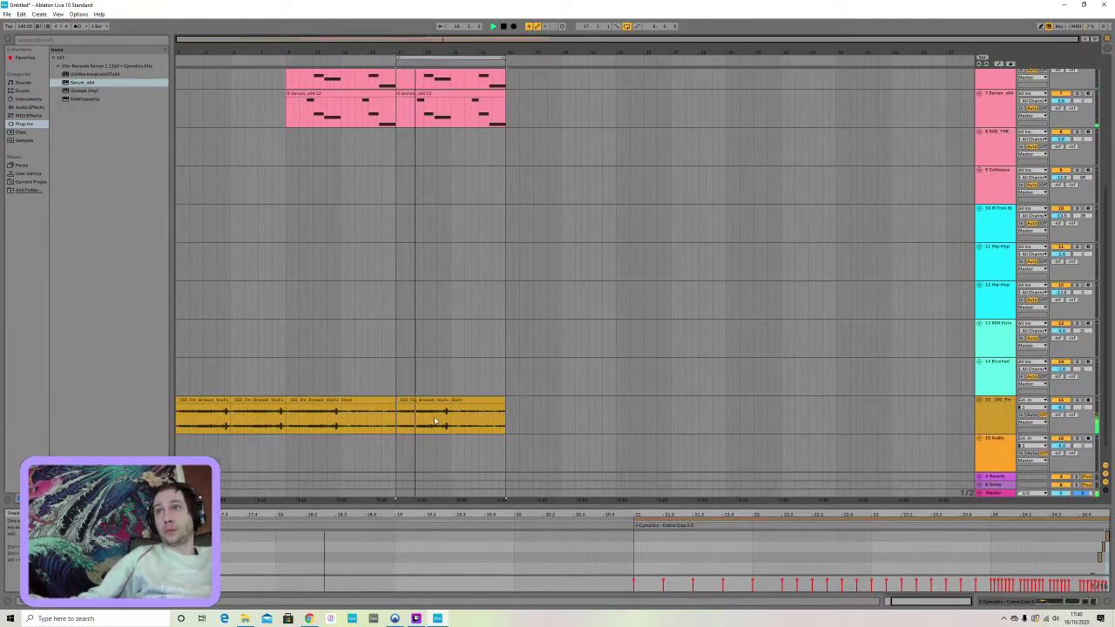
{"action": "left_click_drag", "start_coordinate": [443, 422], "coordinate": [502, 429]}
{"action": "left_click", "coordinate": [399, 419]}
{"action": "key", "text": "ctrl+v"}
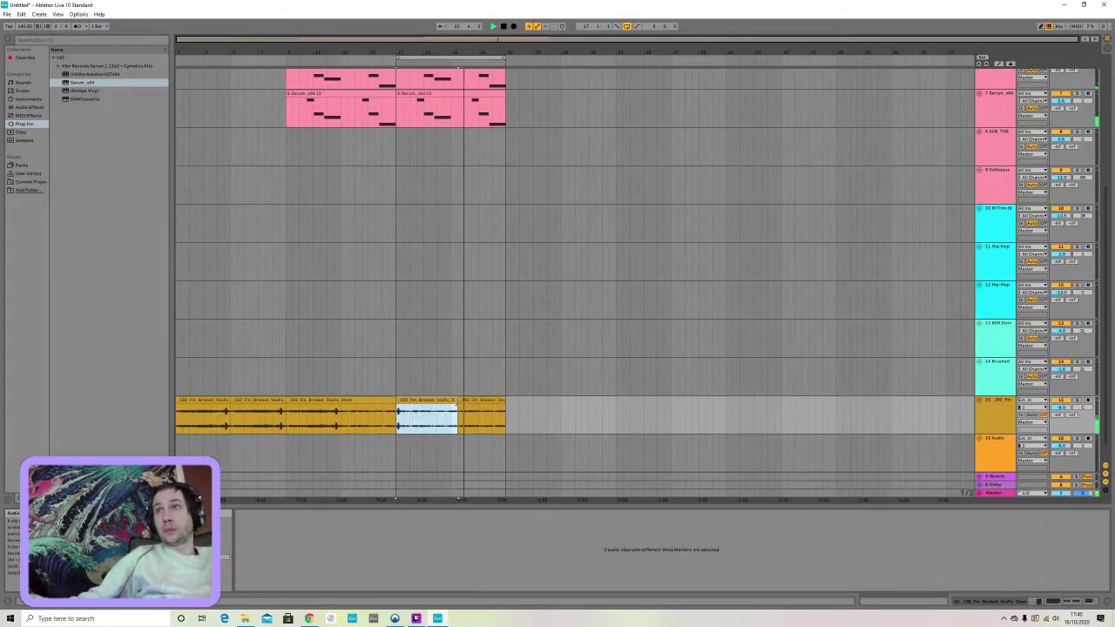
{"action": "left_click_drag", "start_coordinate": [455, 403], "coordinate": [499, 399]}
{"action": "left_click", "coordinate": [439, 410]}
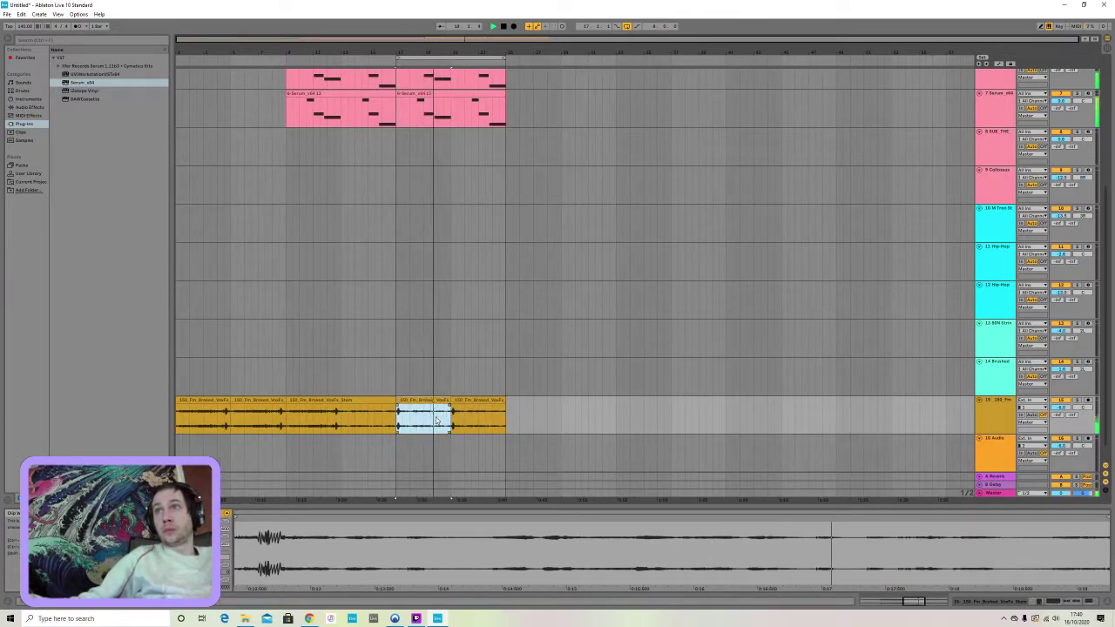
Try duplicating the half-bar vocal slice containing the hit at bar 21
{"action": "left_click", "coordinate": [452, 418]}
{"action": "key", "text": "ctrl+d"}
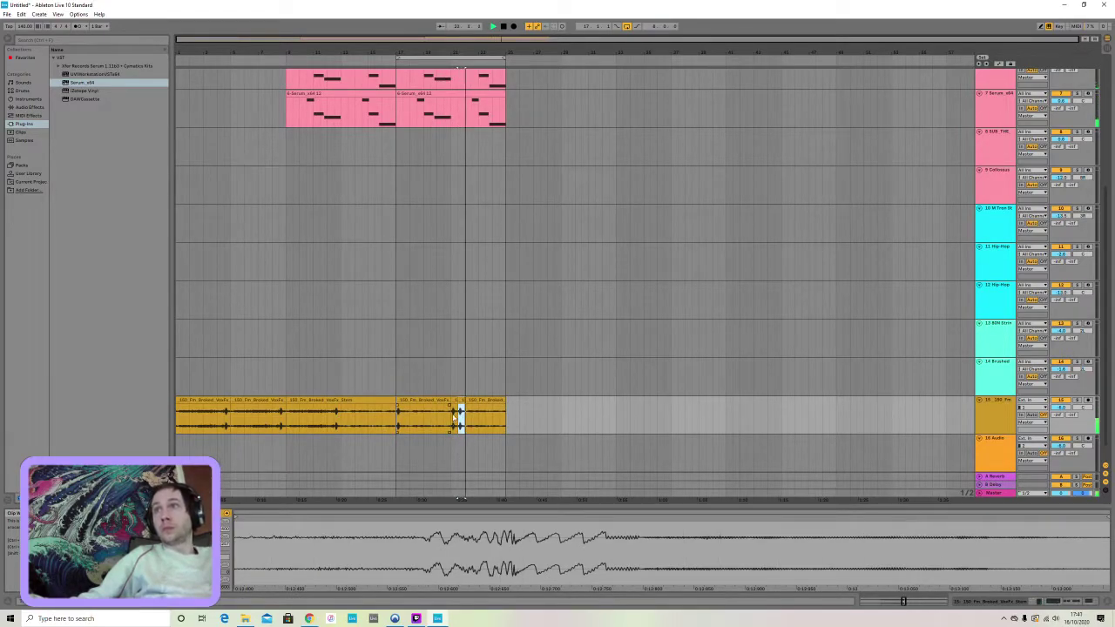
{"action": "key", "text": "ctrl+z"}
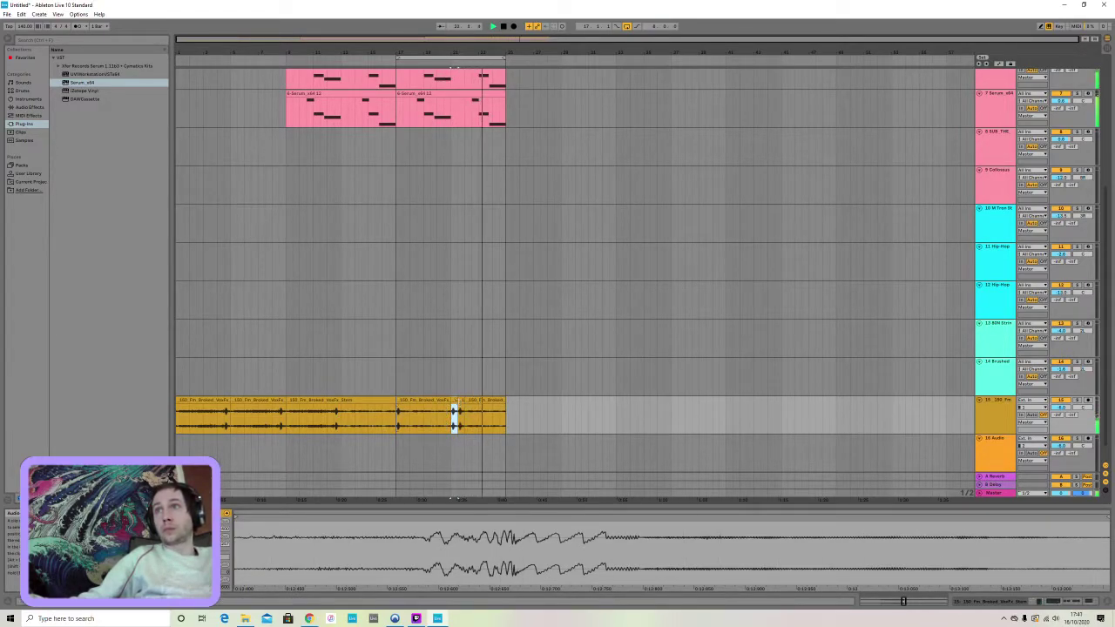
Select the half-bar vocal slice just before bar 22 and duplicate it repeatedly up to bar 25
{"action": "left_click", "coordinate": [457, 402]}
{"action": "left_click_drag", "start_coordinate": [458, 409], "coordinate": [461, 411]}
{"action": "key", "text": "ctrl+d"}
{"action": "key", "text": "ctrl+d"}
{"action": "key", "text": "ctrl+d"}
{"action": "key", "text": "ctrl+d"}
{"action": "key", "text": "ctrl+d"}
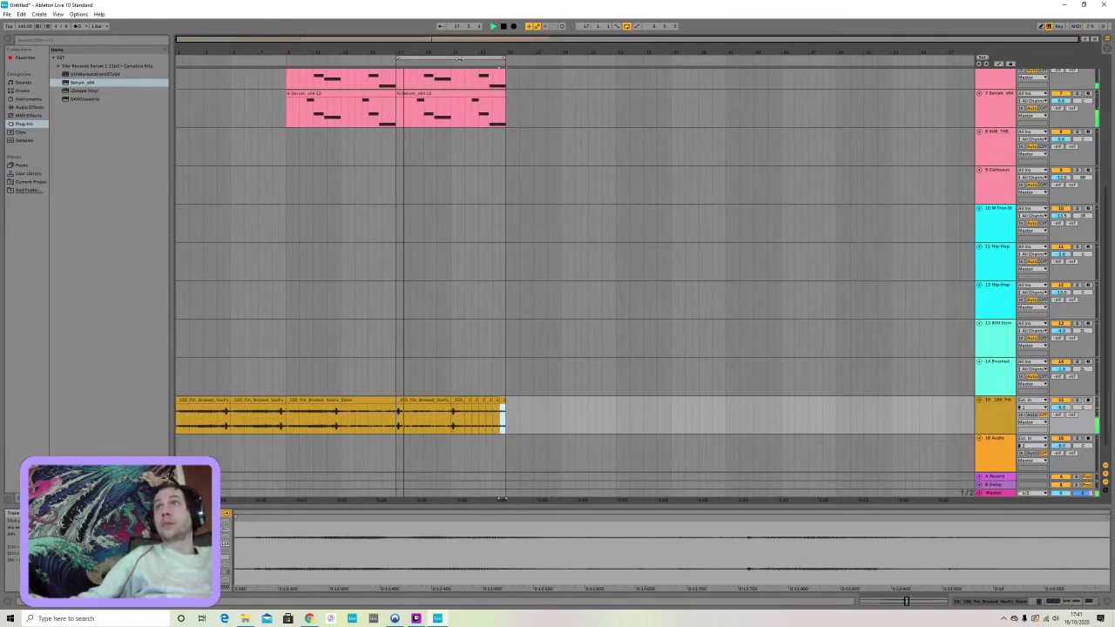
Duplicate a quarter-bar vocal slice from bar 23 five times and extend the final vocal clip's start back over the last duplicates
{"action": "left_click_drag", "start_coordinate": [422, 52], "coordinate": [362, 116]}
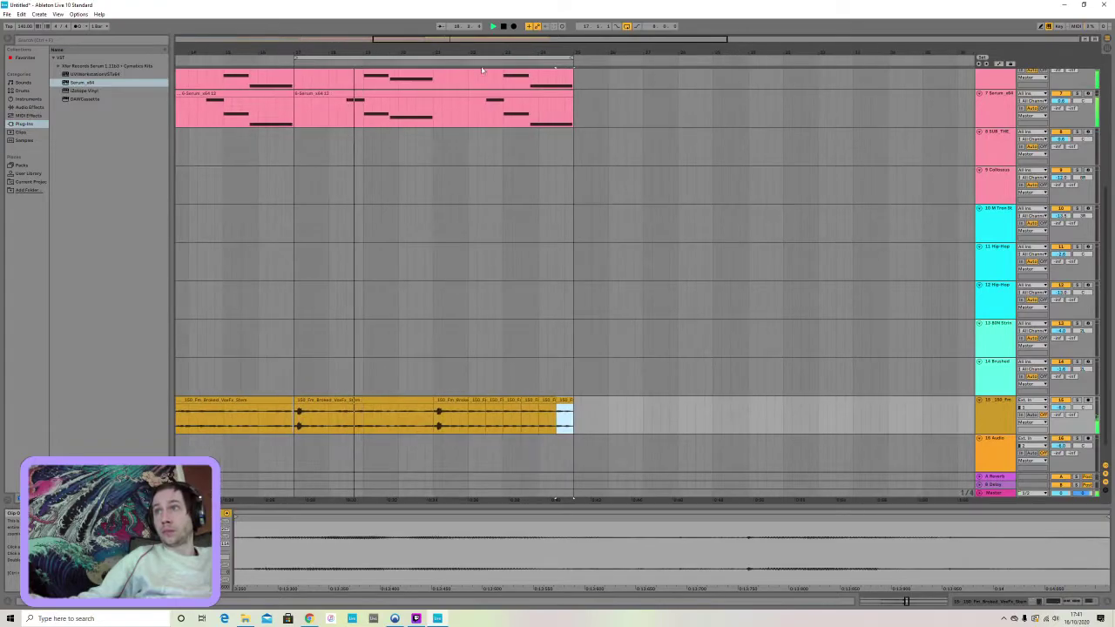
{"action": "left_click_drag", "start_coordinate": [513, 420], "coordinate": [503, 419]}
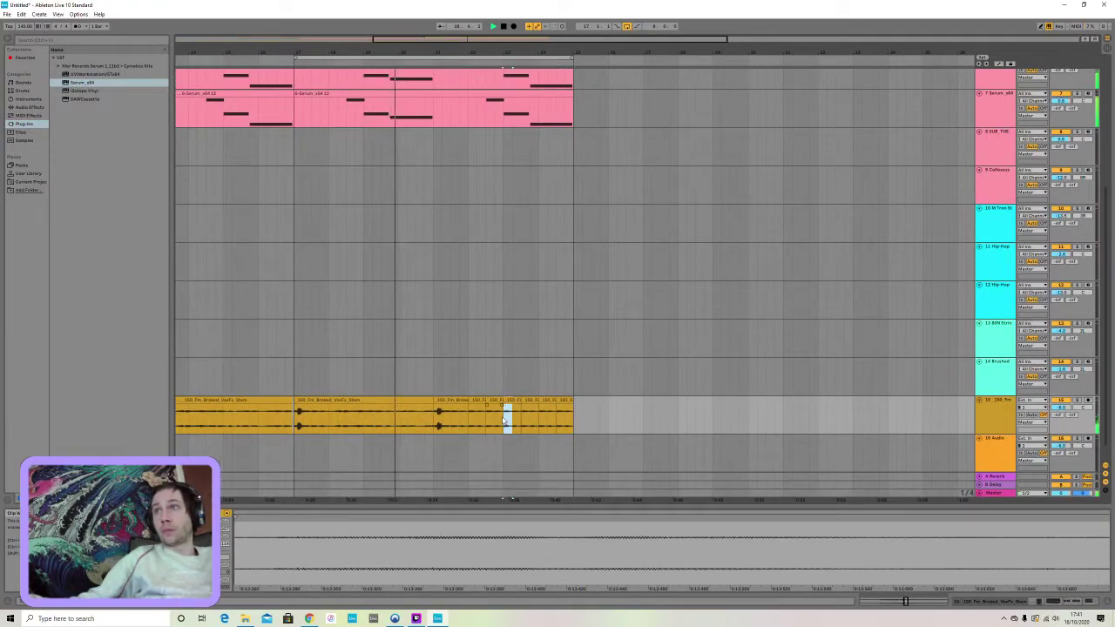
{"action": "key", "text": "ctrl+d"}
{"action": "key", "text": "ctrl+d"}
{"action": "key", "text": "ctrl+d"}
{"action": "key", "text": "ctrl+d"}
{"action": "key", "text": "ctrl+d"}
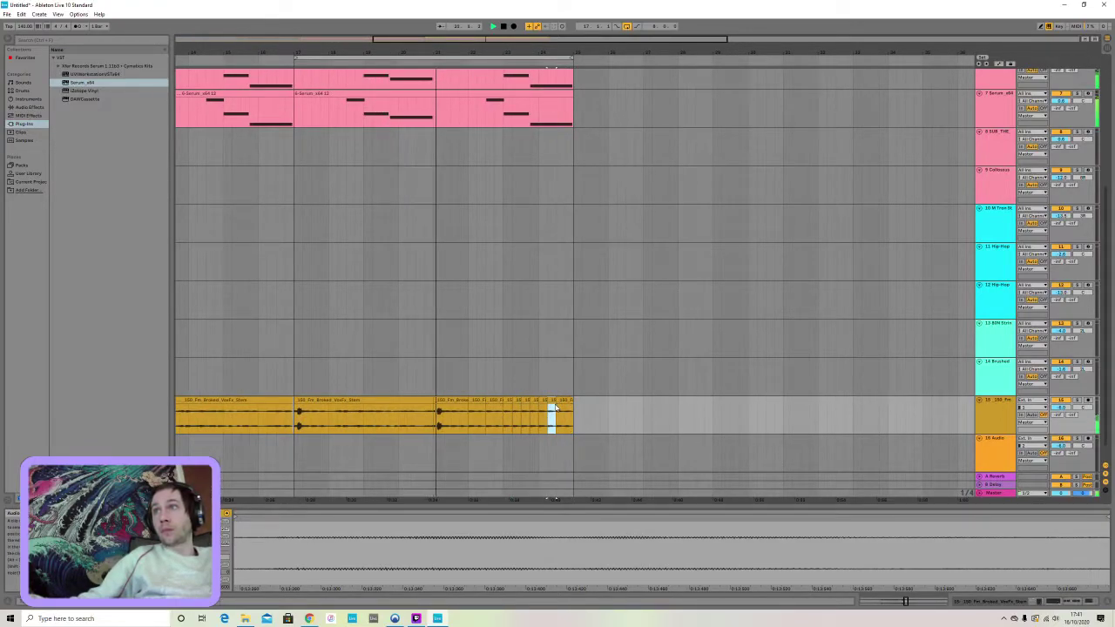
{"action": "left_click", "coordinate": [559, 421]}
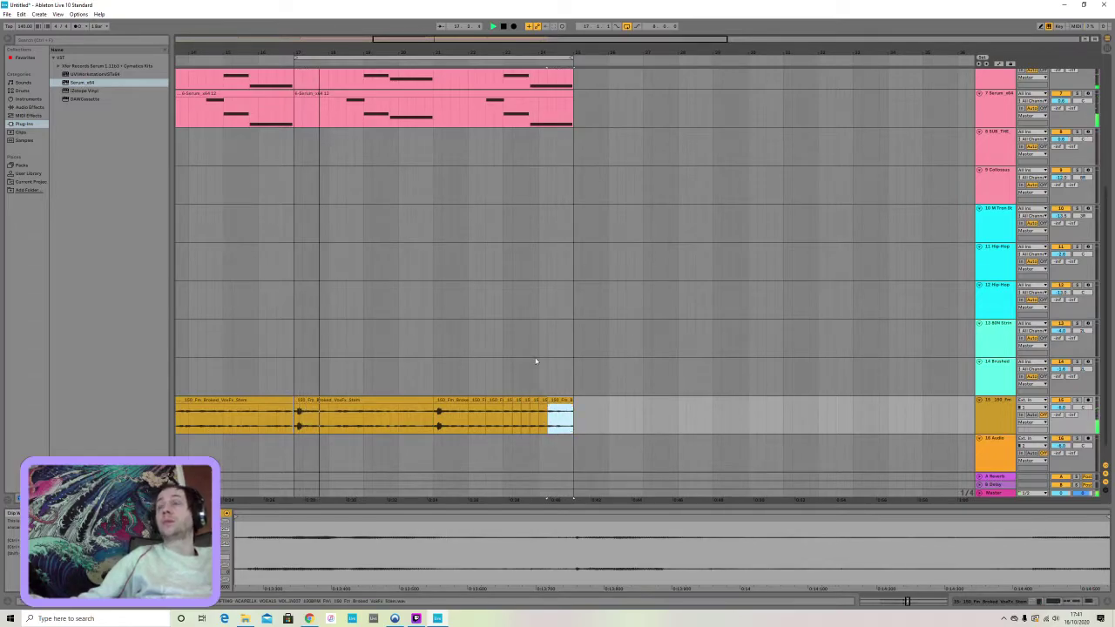
{"action": "left_click_drag", "start_coordinate": [450, 52], "coordinate": [486, 37]}
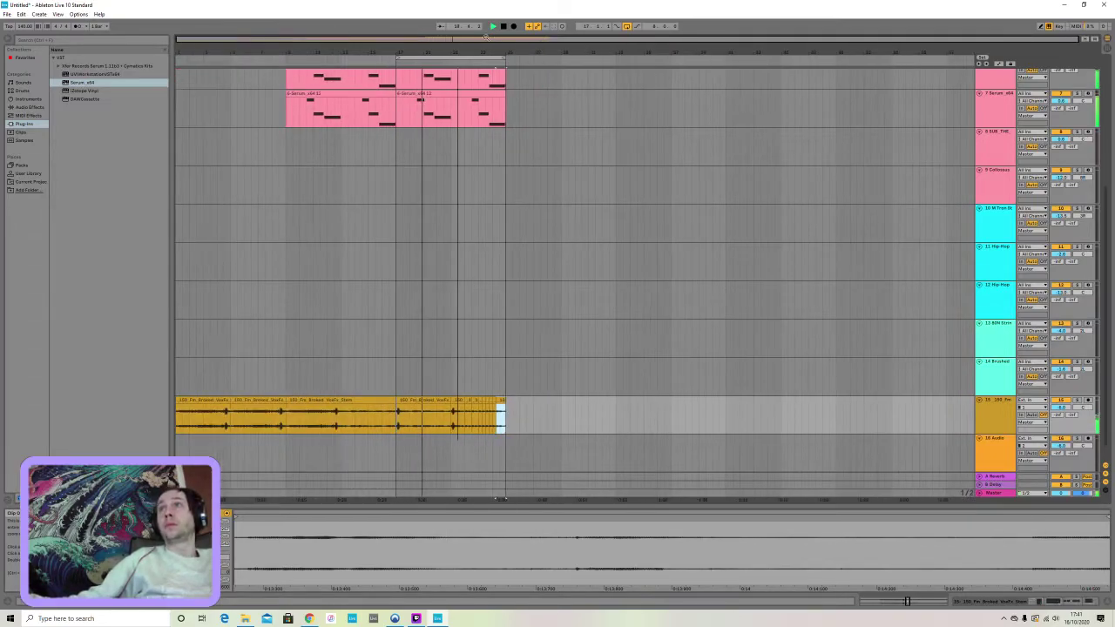
Switch to File Explorer and open the VEH2 Reverse Crash folder inside samples, AA VENGEANCE ESSENTIAL HOUSE VOL.2, VEH2 Cymbals on drive D
{"action": "scroll", "coordinate": [762, 356], "scroll_direction": "down", "scroll_amount": 1}
{"action": "double_click", "coordinate": [1001, 434]}
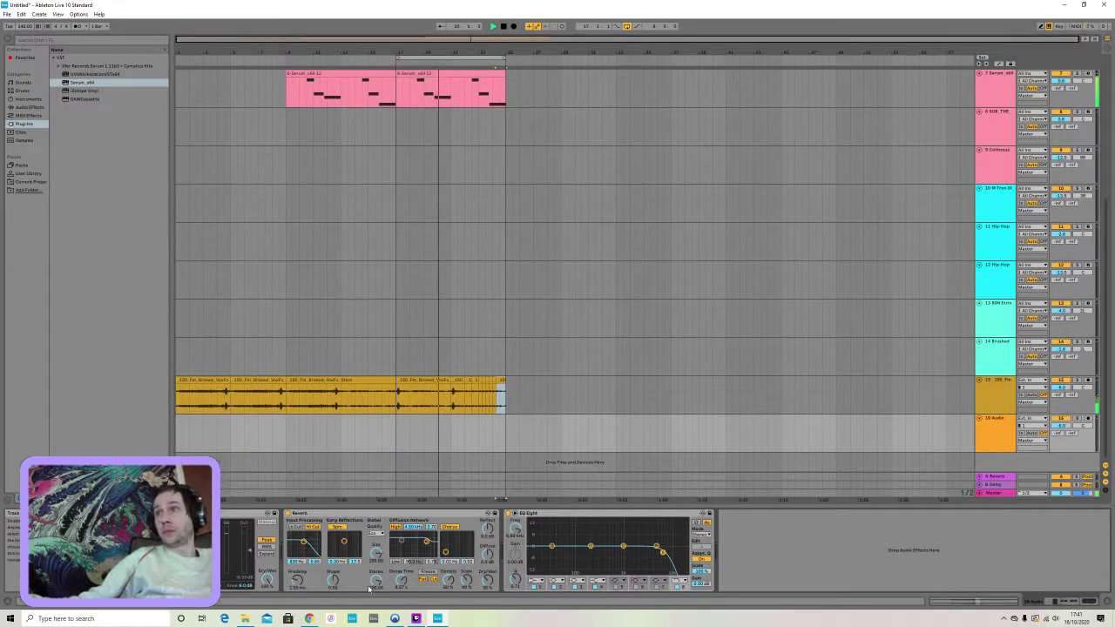
{"action": "left_click", "coordinate": [244, 618]}
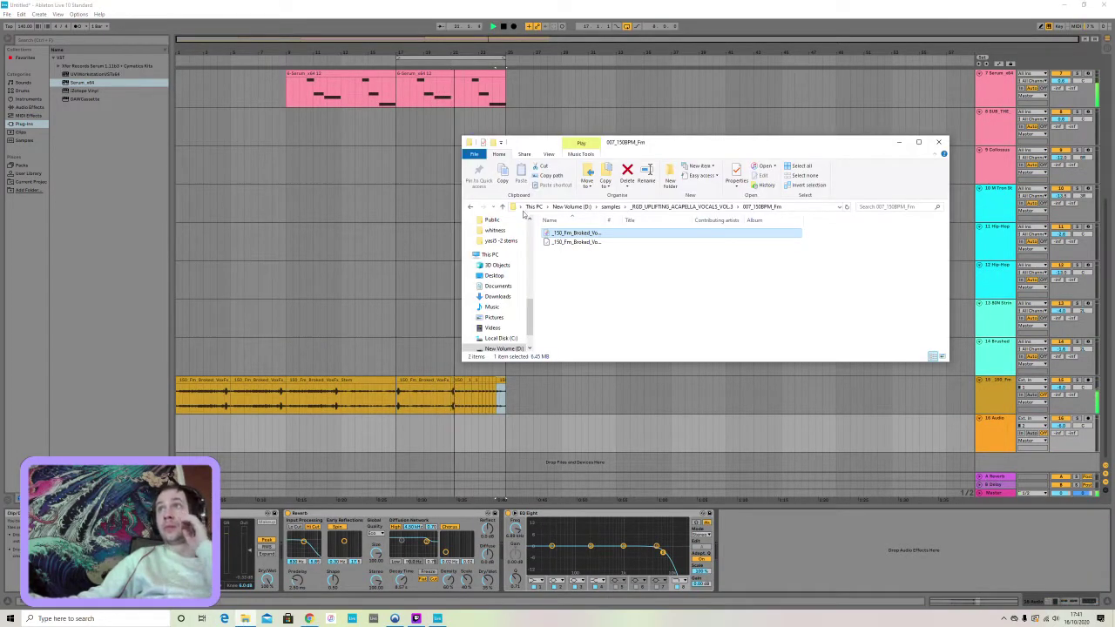
{"action": "left_click", "coordinate": [504, 348]}
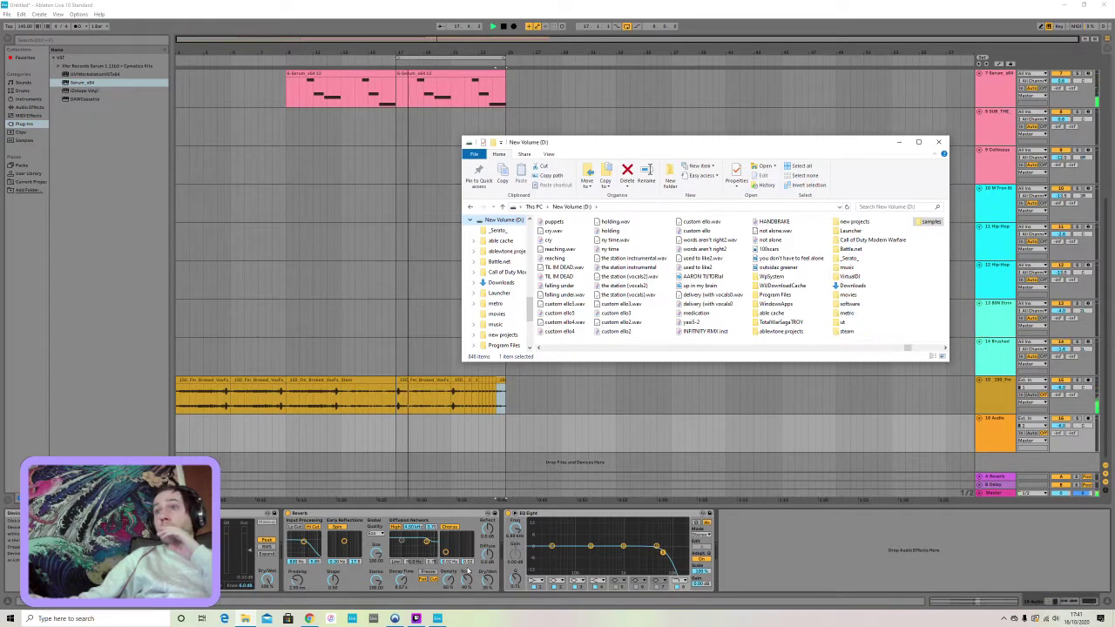
{"action": "left_click", "coordinate": [416, 618]}
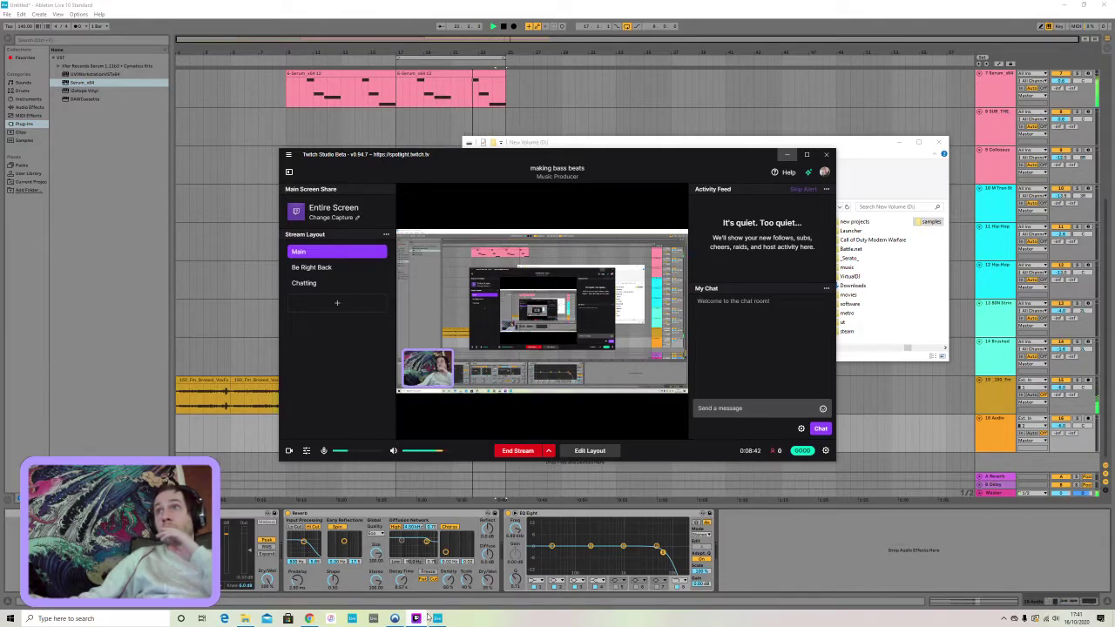
{"action": "left_click", "coordinate": [435, 618]}
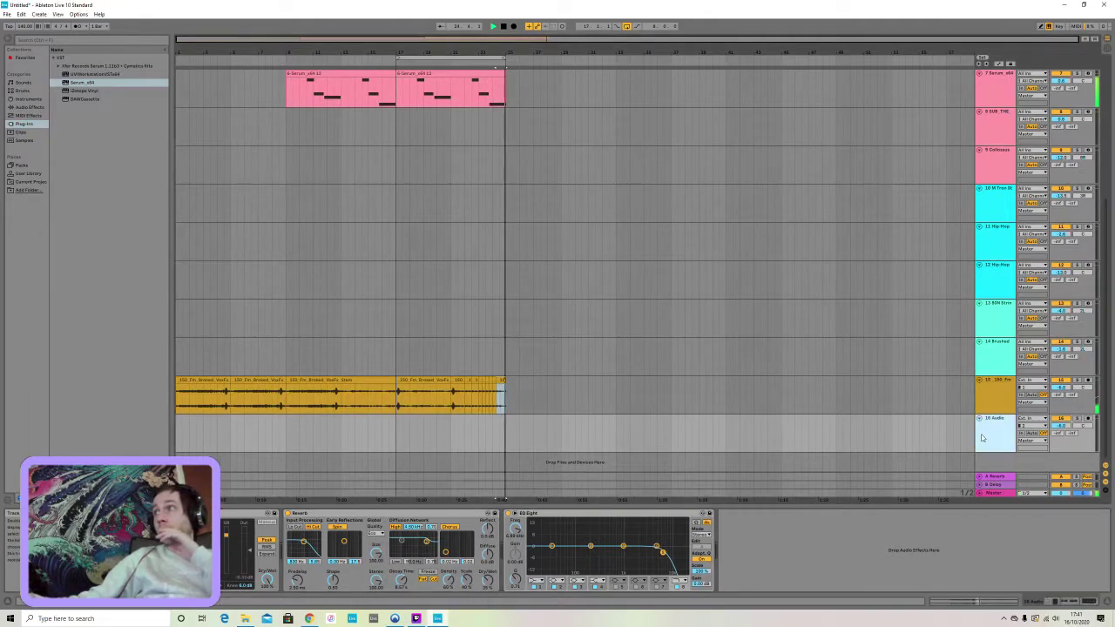
{"action": "left_click", "coordinate": [247, 618]}
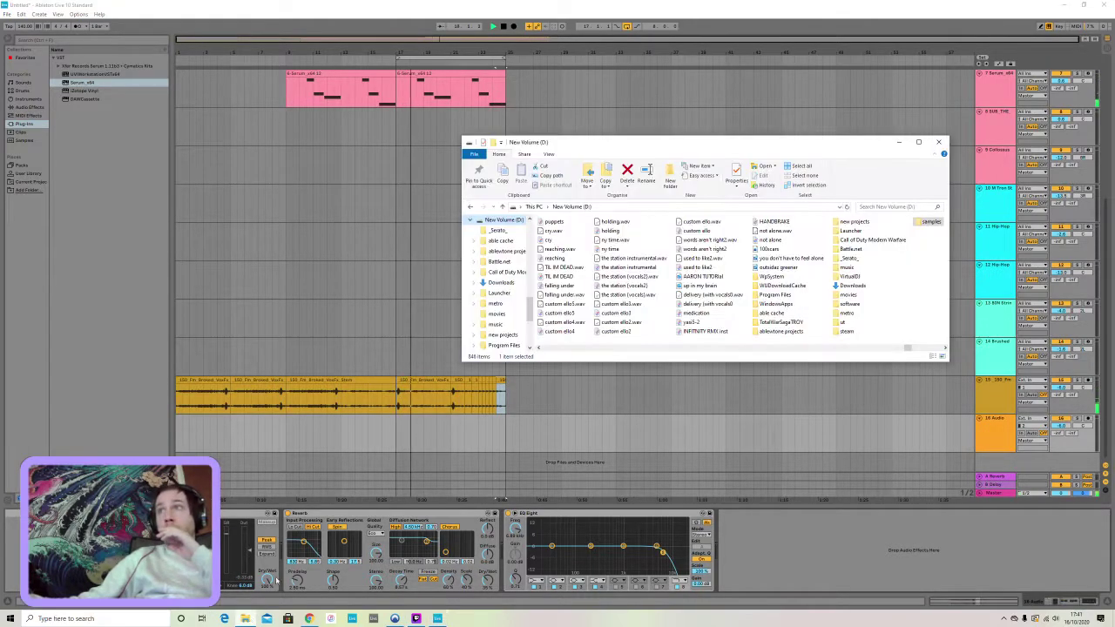
{"action": "double_click", "coordinate": [930, 222]}
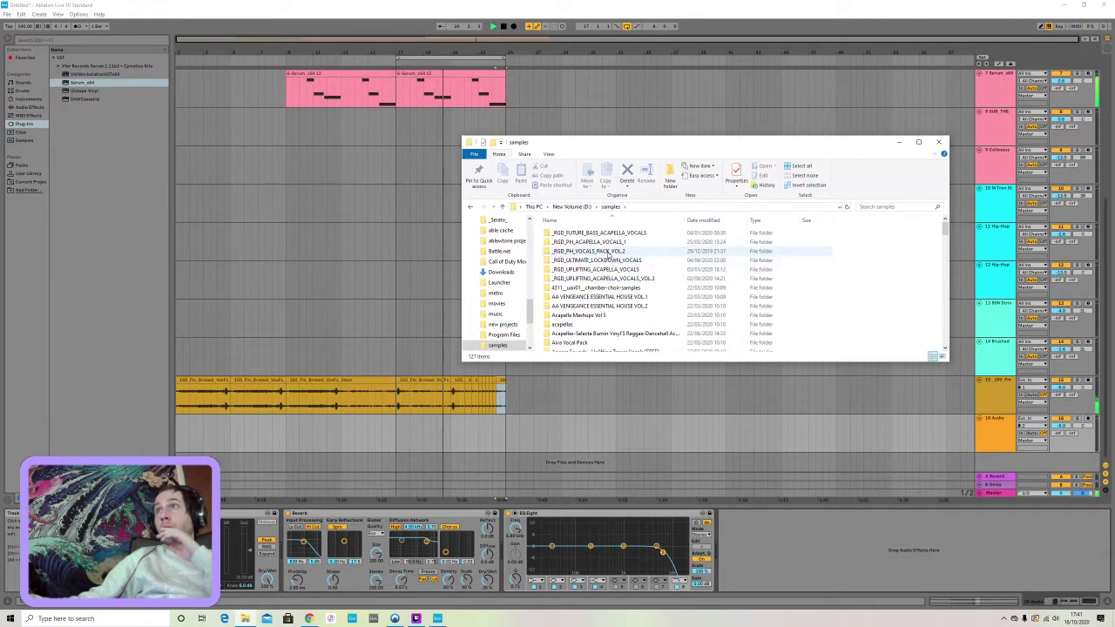
{"action": "double_click", "coordinate": [594, 305]}
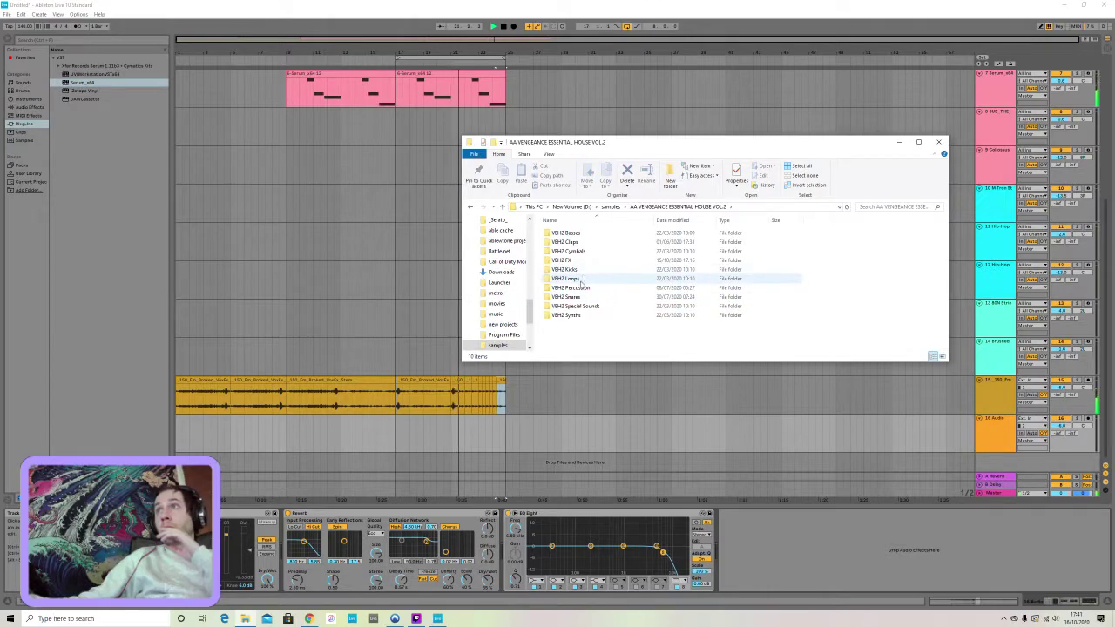
{"action": "double_click", "coordinate": [571, 251]}
{"action": "double_click", "coordinate": [578, 260]}
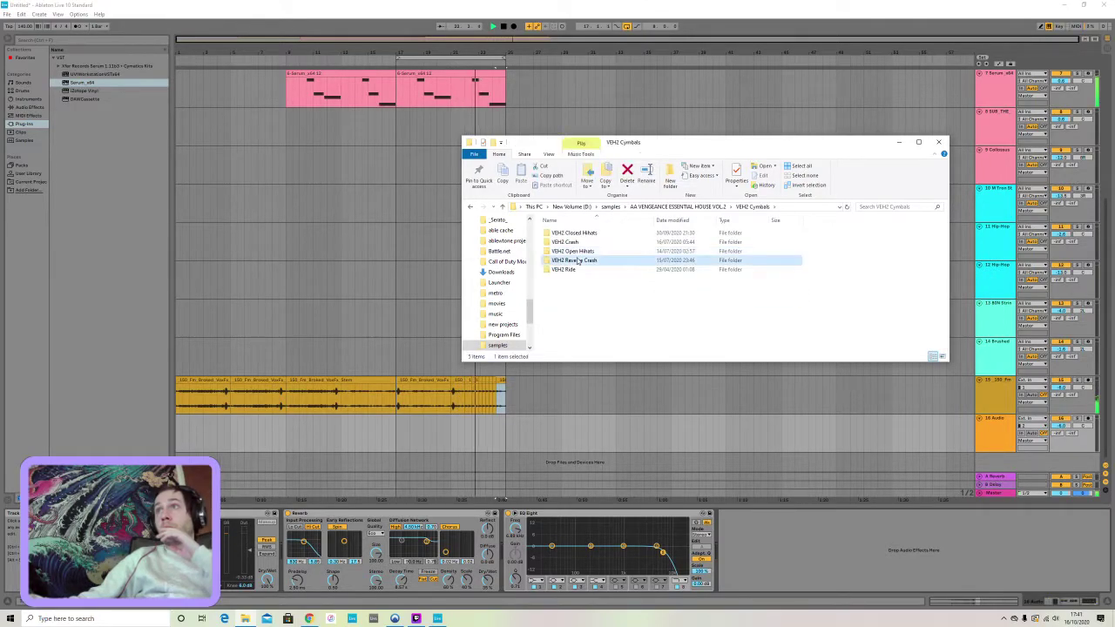
Place a VEH2 reverse crash sample on audio track 16 across bars 23 to 25 and copy its first half to bar 26
{"action": "left_click_drag", "start_coordinate": [576, 315], "coordinate": [491, 420]}
{"action": "left_click", "coordinate": [491, 420]}
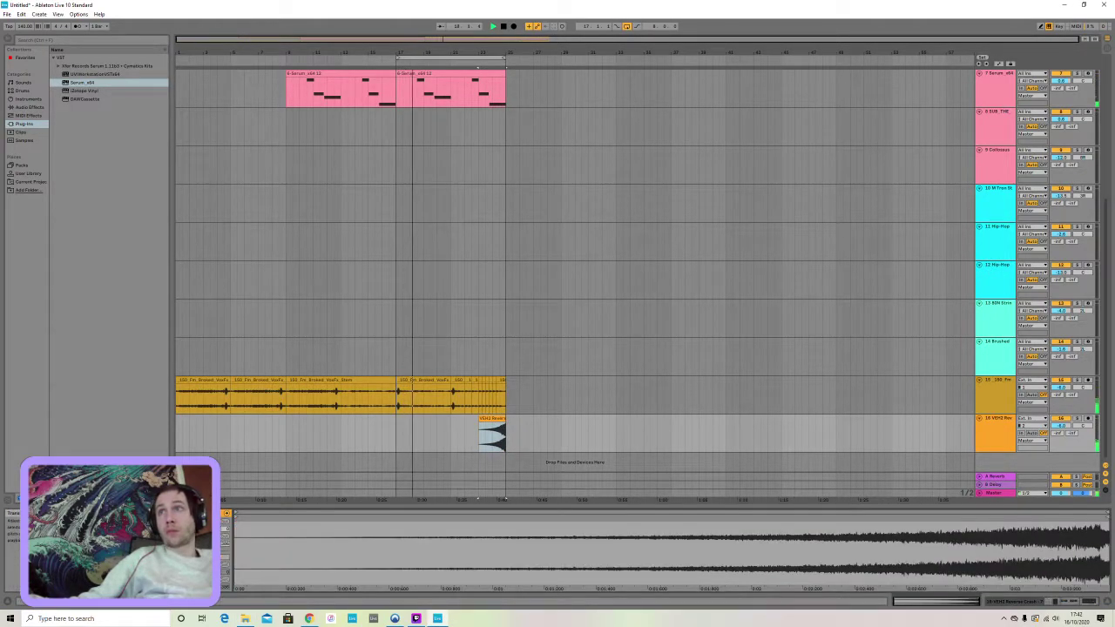
{"action": "left_click", "coordinate": [486, 443]}
{"action": "left_click_drag", "start_coordinate": [485, 442], "coordinate": [492, 442]}
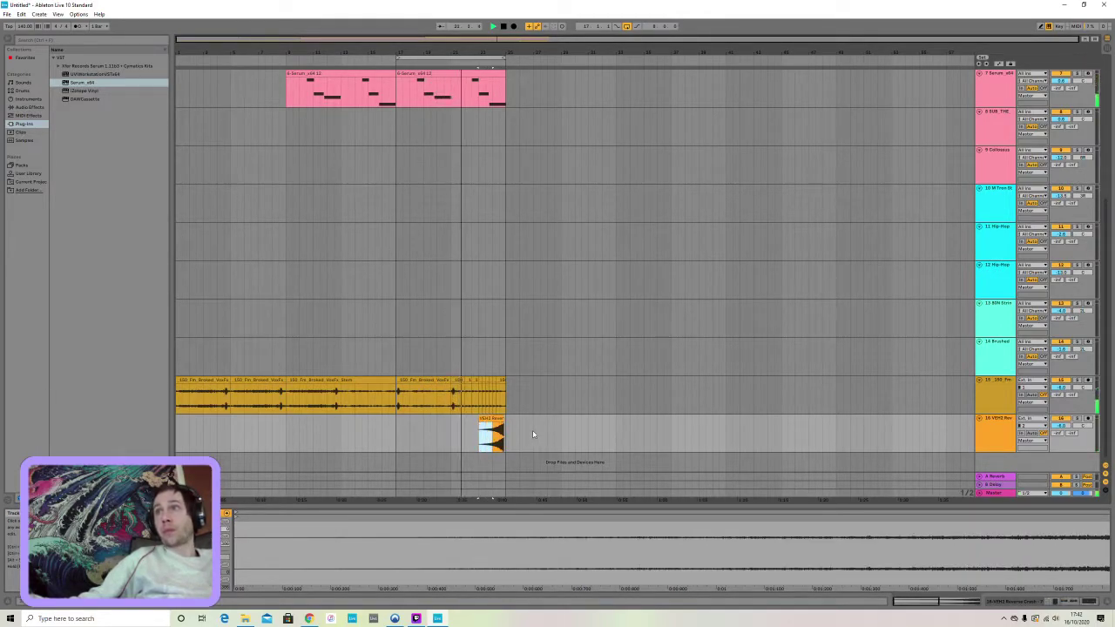
{"action": "left_click", "coordinate": [521, 428]}
{"action": "key", "text": "ctrl+v"}
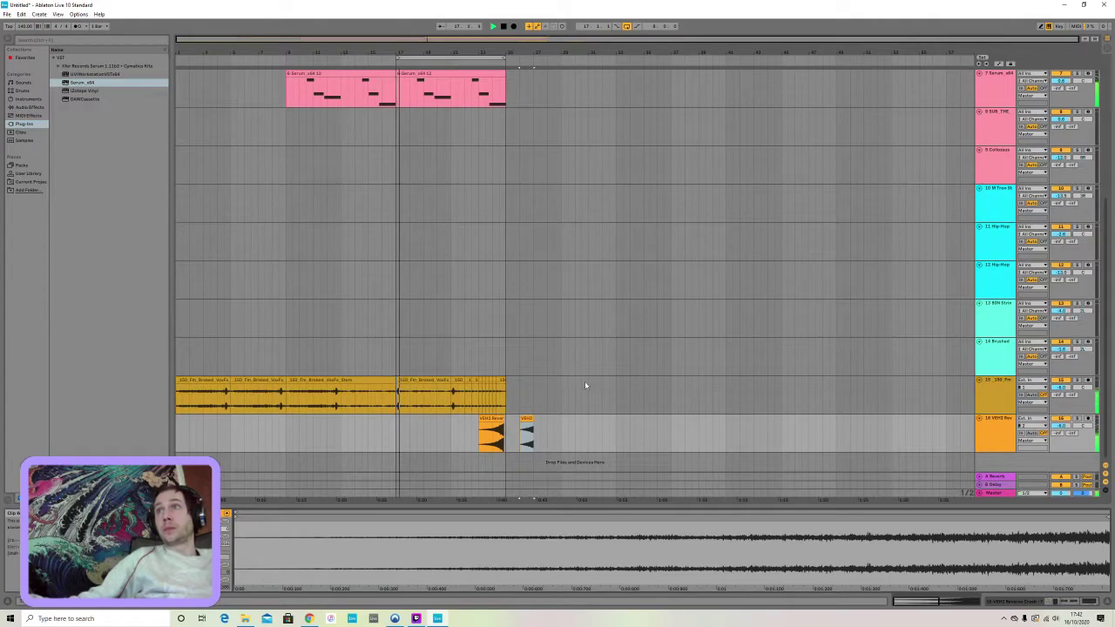
Duplicate the last vocal slice on track 15 past bar 25 and extend the copy's end to bar 27
{"action": "left_click", "coordinate": [502, 381]}
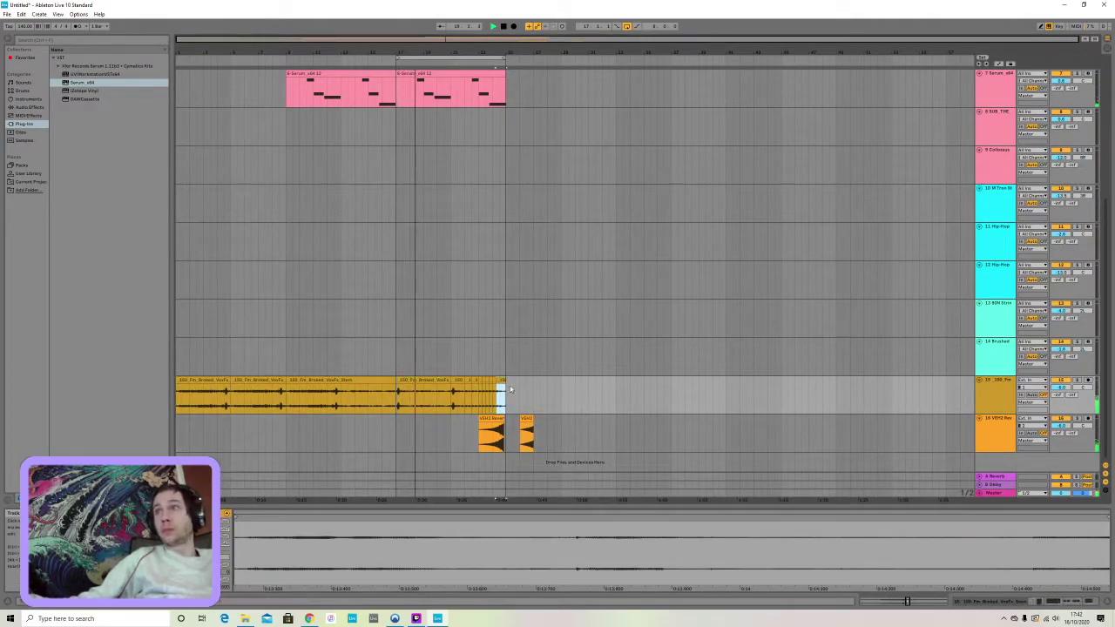
{"action": "key", "text": "ctrl+d"}
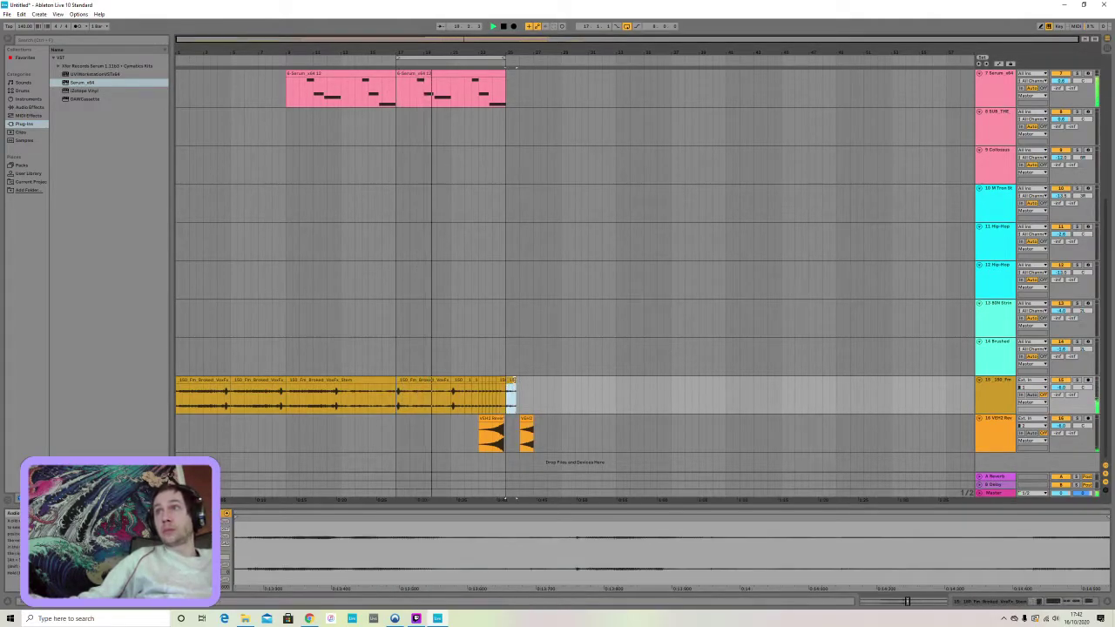
{"action": "left_click_drag", "start_coordinate": [515, 386], "coordinate": [533, 387]}
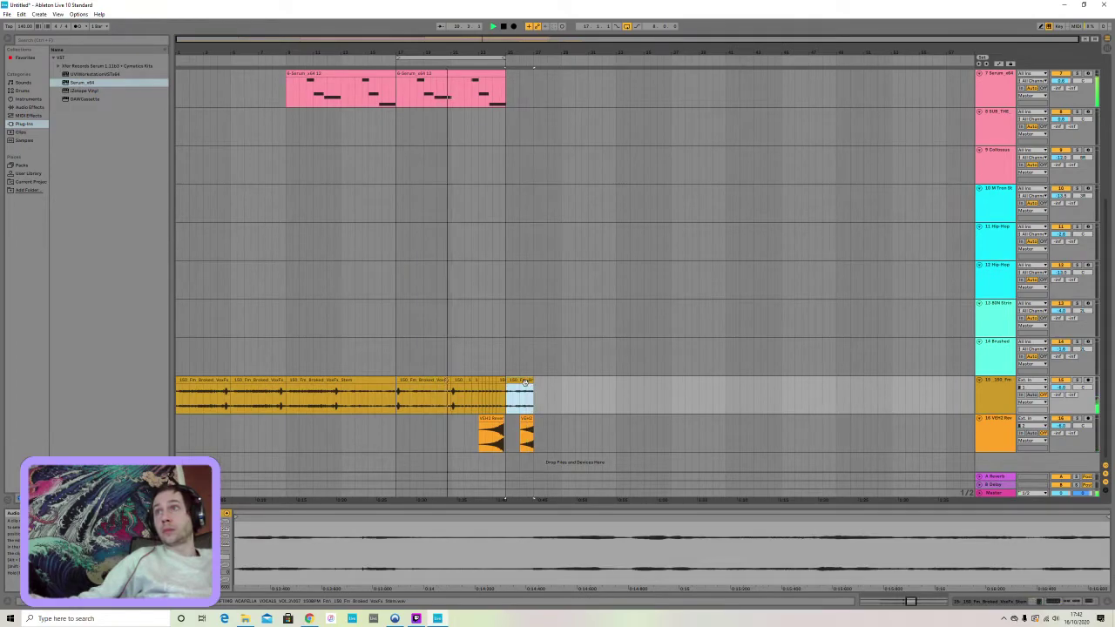
{"action": "double_click", "coordinate": [991, 403]}
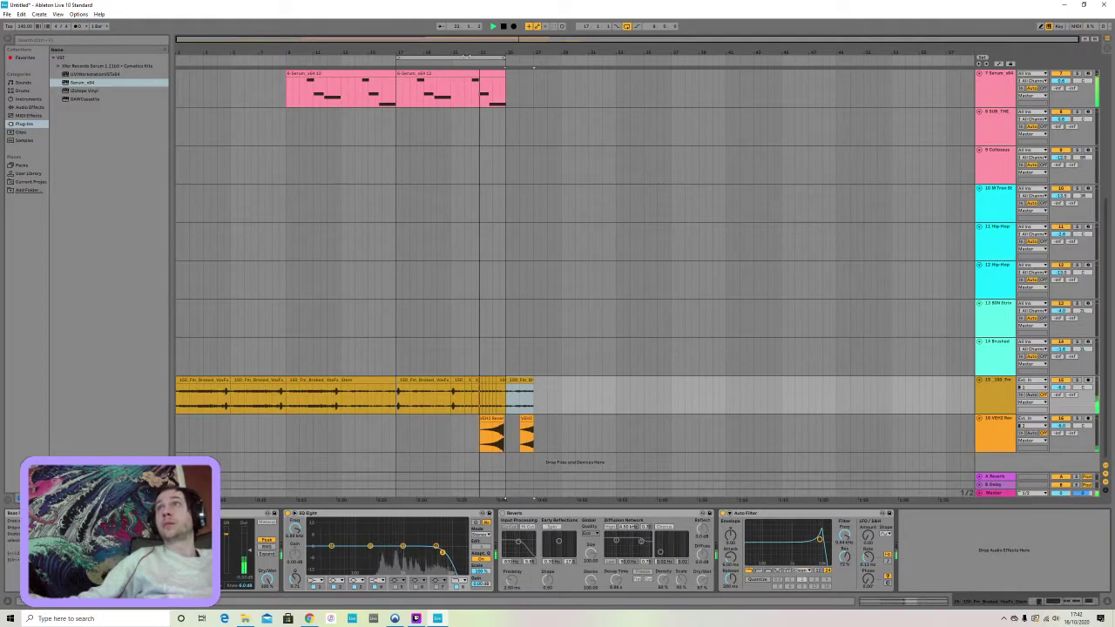
Move the loop to bars 27 to 35 and copy the one-bar vocal hit slice from bar 21 to bars 27 and 31
{"action": "left_click_drag", "start_coordinate": [445, 58], "coordinate": [582, 57]}
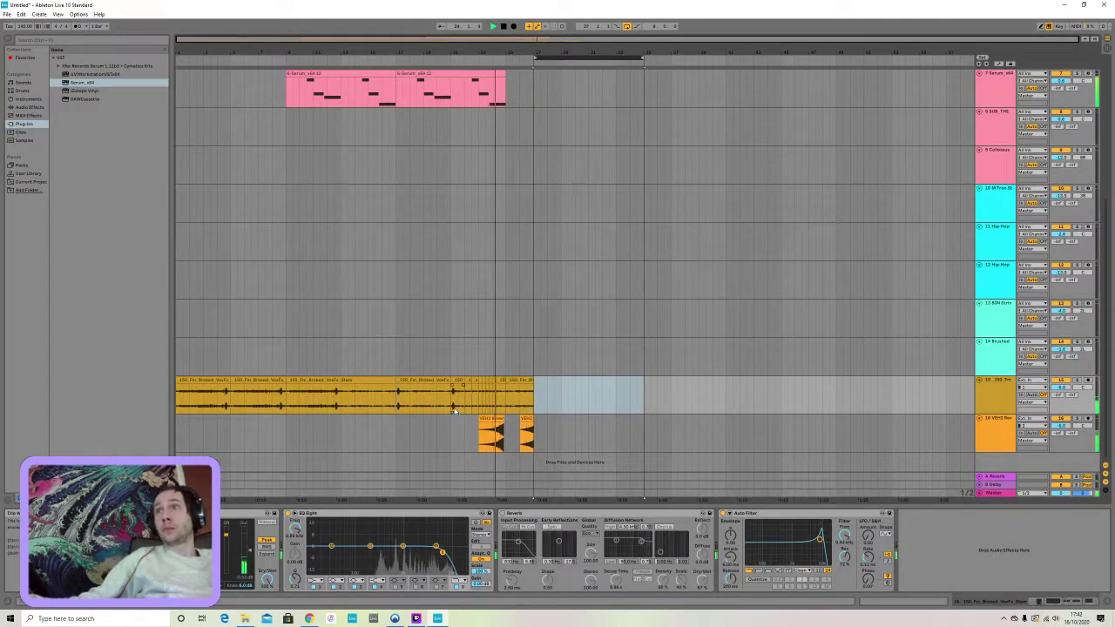
{"action": "left_click", "coordinate": [457, 379]}
{"action": "key", "text": "ctrl+c"}
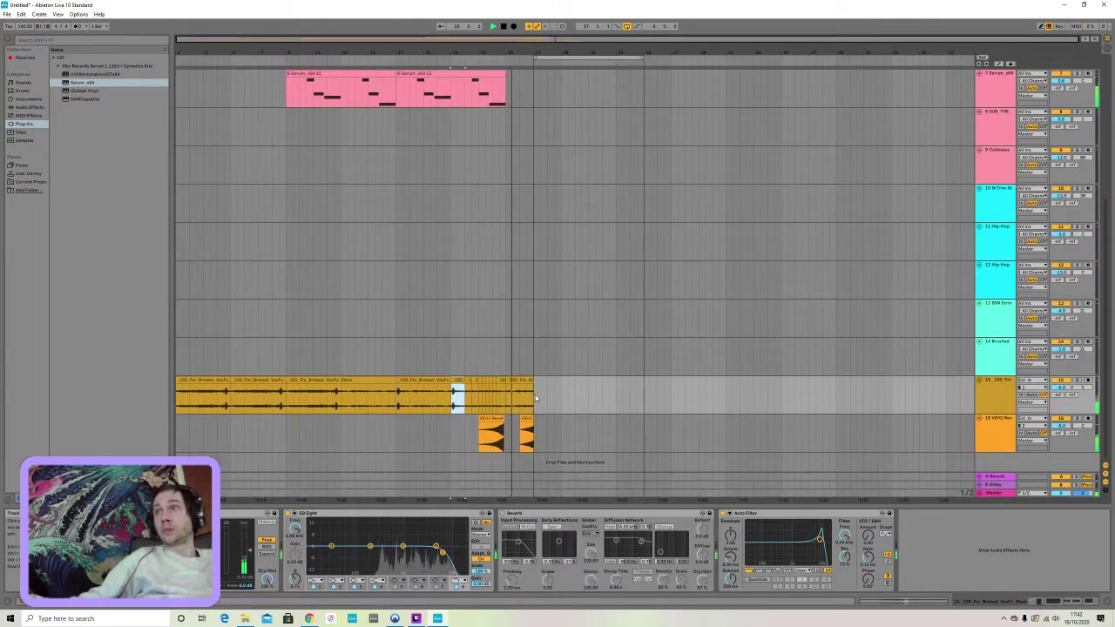
{"action": "left_click", "coordinate": [535, 389]}
{"action": "key", "text": "ctrl+v"}
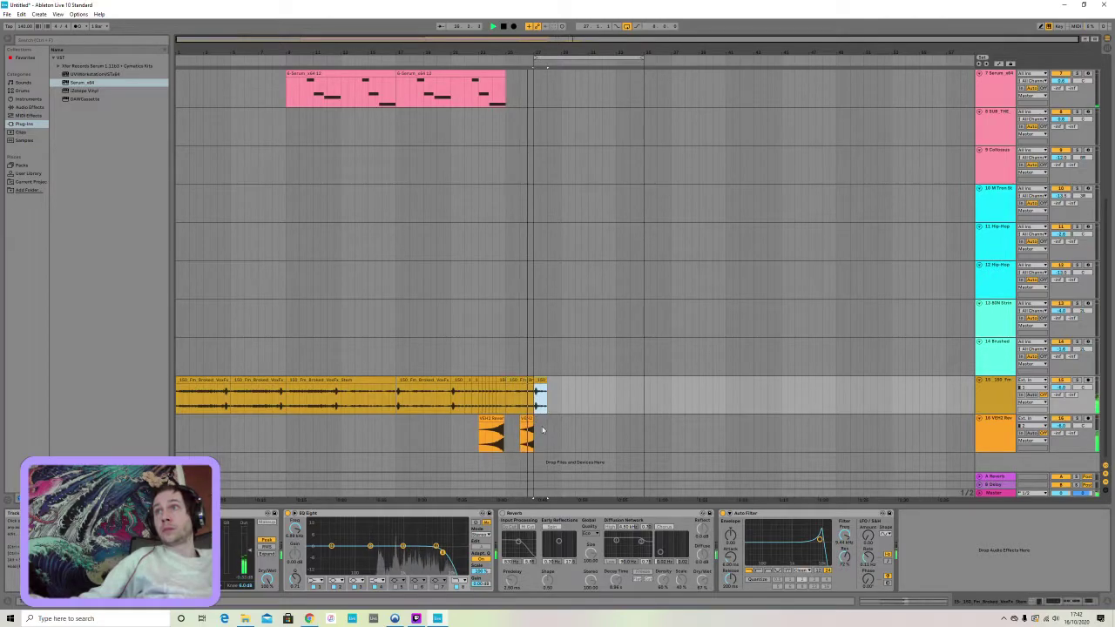
{"action": "left_click", "coordinate": [587, 406]}
{"action": "key", "text": "ctrl+v"}
Copy the one-bar vocal section just before bar 27 to bars 30 and 34 on track 15
{"action": "left_click_drag", "start_coordinate": [520, 398], "coordinate": [534, 398]}
{"action": "key", "text": "ctrl+c"}
{"action": "left_click", "coordinate": [578, 403]}
{"action": "key", "text": "ctrl+v"}
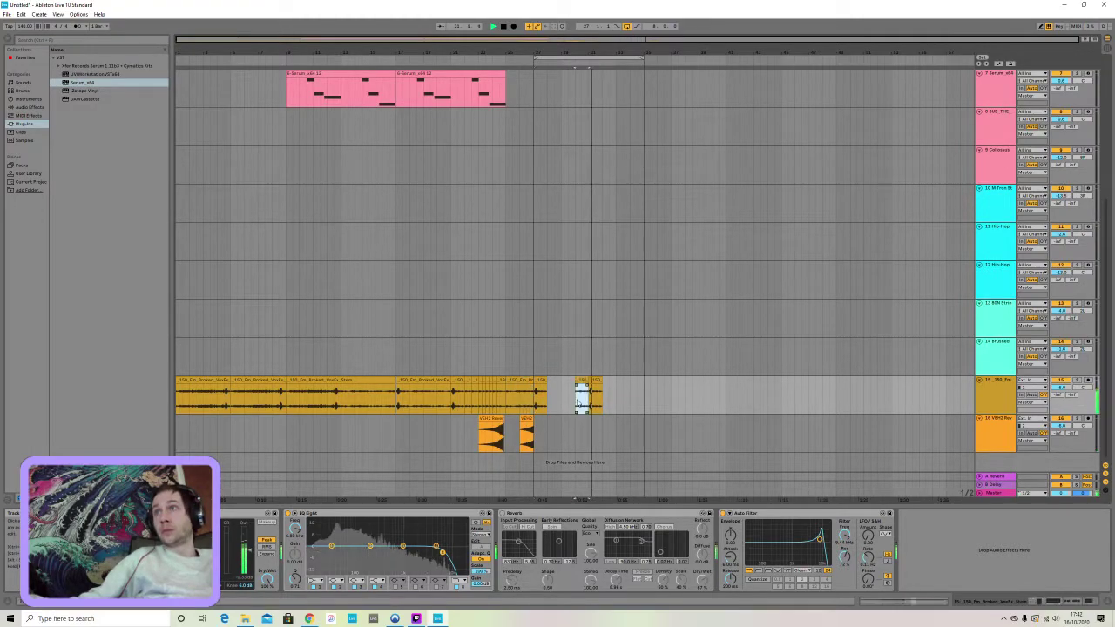
{"action": "left_click", "coordinate": [629, 404]}
{"action": "key", "text": "ctrl+v"}
Copy the kick clip from bars 17 to 25 to bar 27 and duplicate a one-bar section from the copy's second half up to bar 34
{"action": "scroll", "coordinate": [597, 416], "scroll_direction": "up", "scroll_amount": 2}
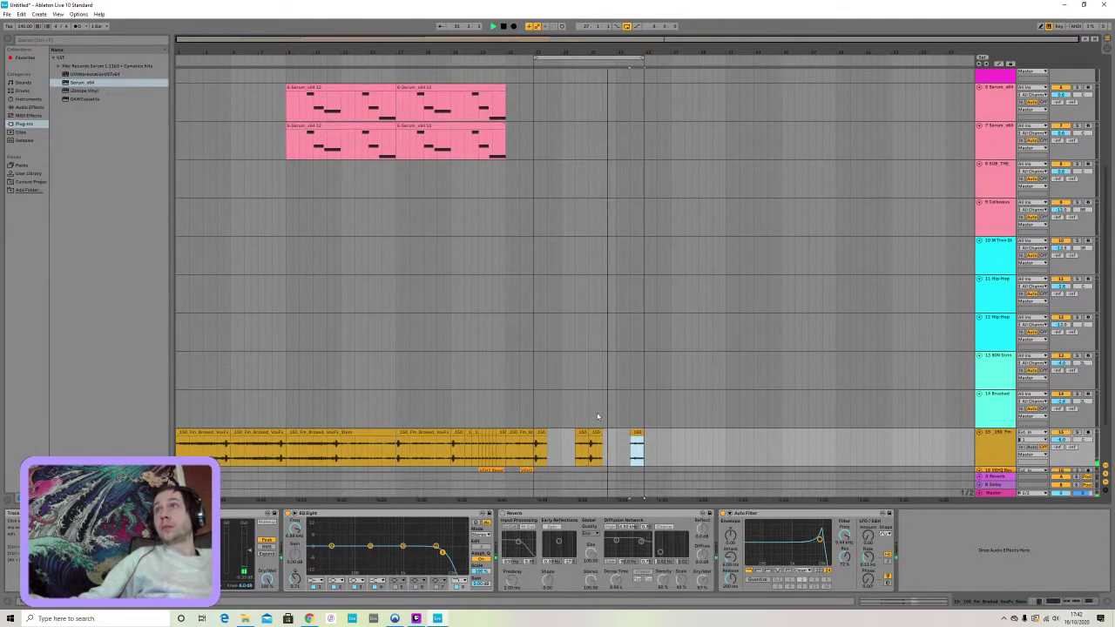
{"action": "scroll", "coordinate": [597, 416], "scroll_direction": "up", "scroll_amount": 5}
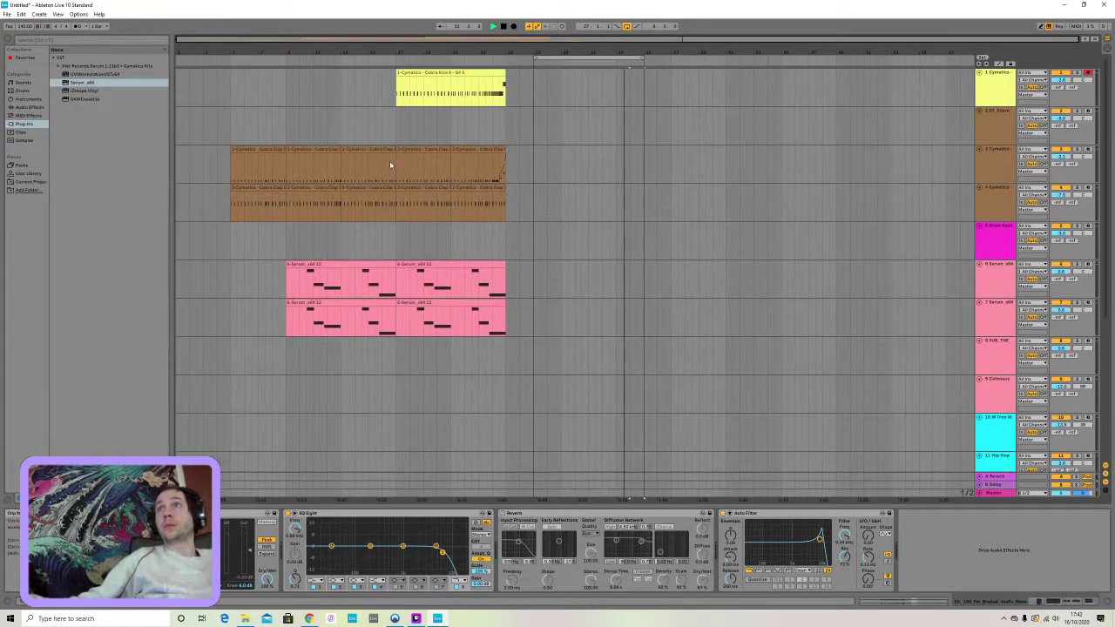
{"action": "left_click", "coordinate": [470, 75]}
{"action": "key", "text": "ctrl+c"}
{"action": "left_click", "coordinate": [533, 100]}
{"action": "key", "text": "ctrl+v"}
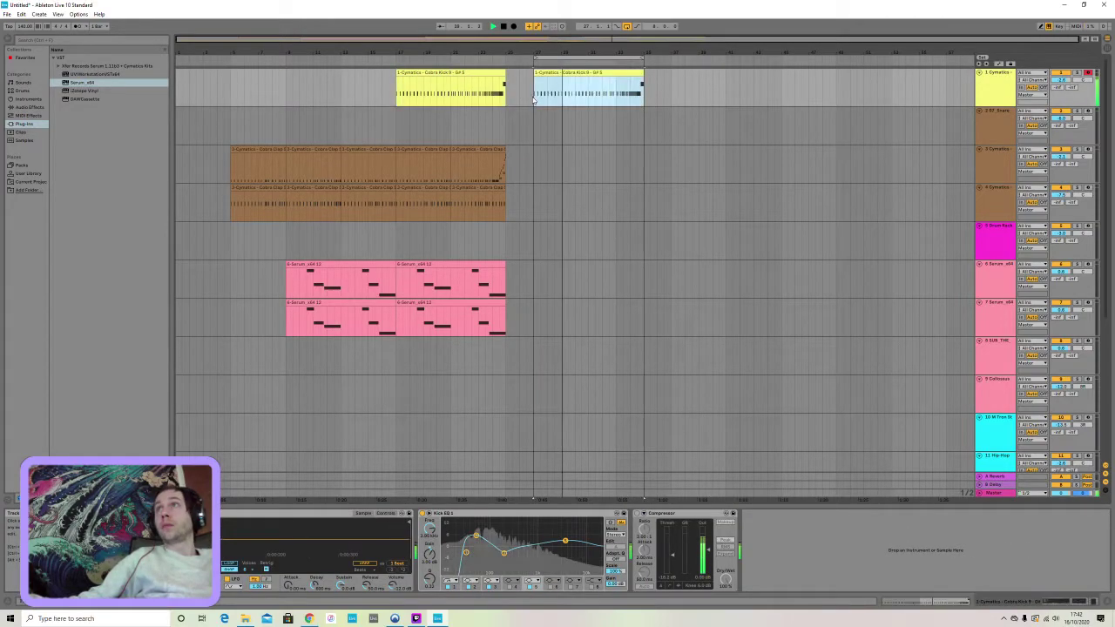
{"action": "mouse_move", "coordinate": [589, 91]}
{"action": "left_mouse_down"}
{"action": "mouse_move", "coordinate": [563, 91]}
{"action": "mouse_move", "coordinate": [603, 94]}
{"action": "left_mouse_up"}
{"action": "key", "text": "ctrl+d"}
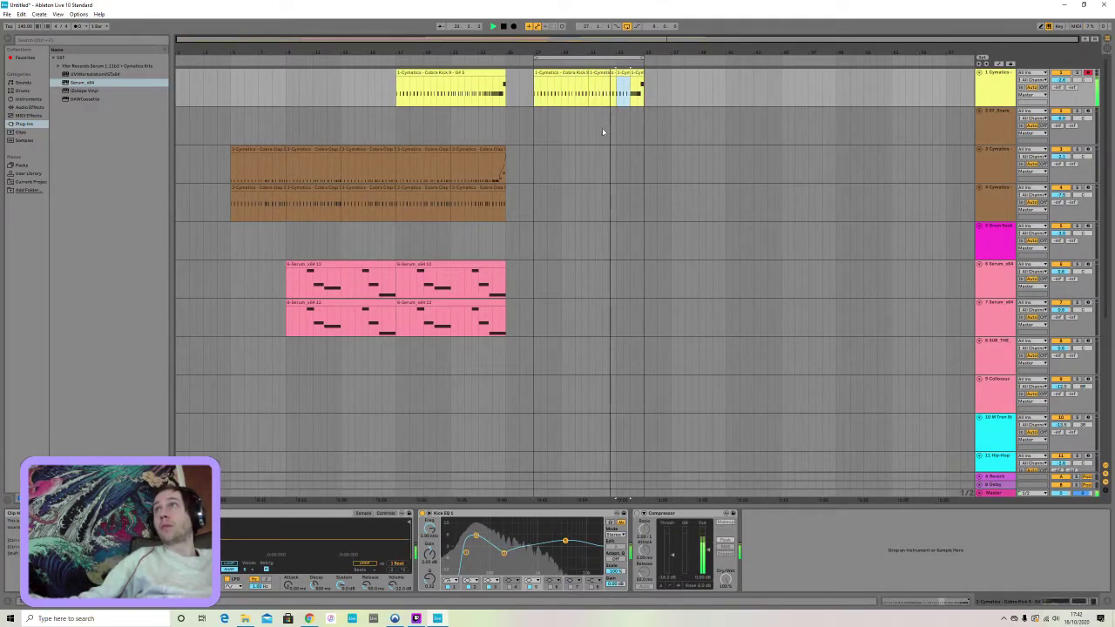
Arm clap track 3 and record a new clap pattern over the loop from bar 27 to 35
{"action": "left_click", "coordinate": [1000, 171]}
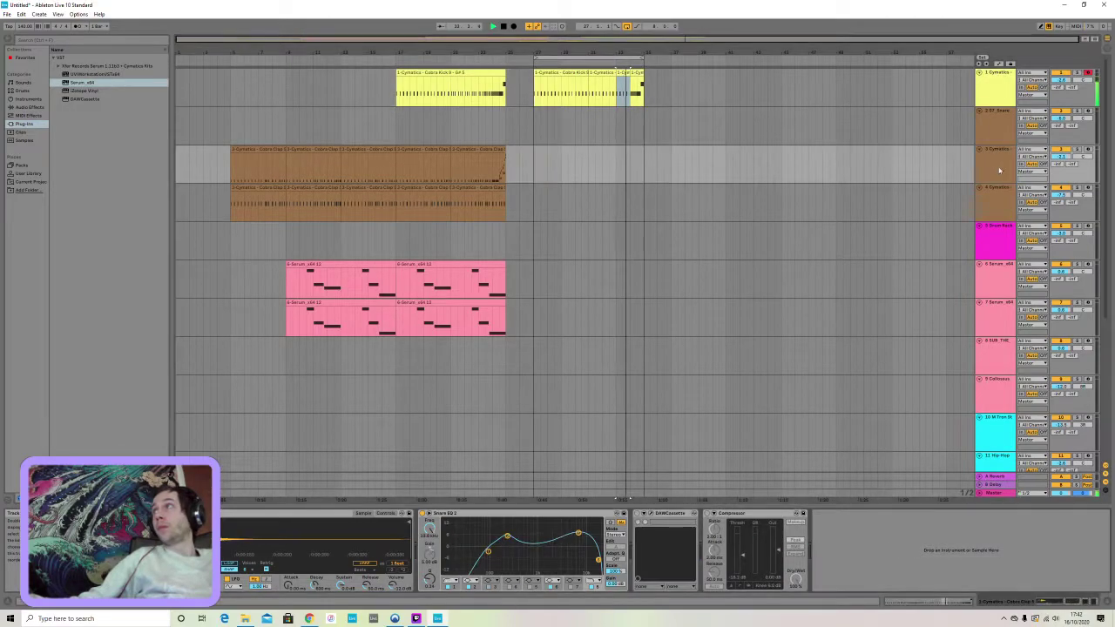
{"action": "left_click", "coordinate": [1086, 150]}
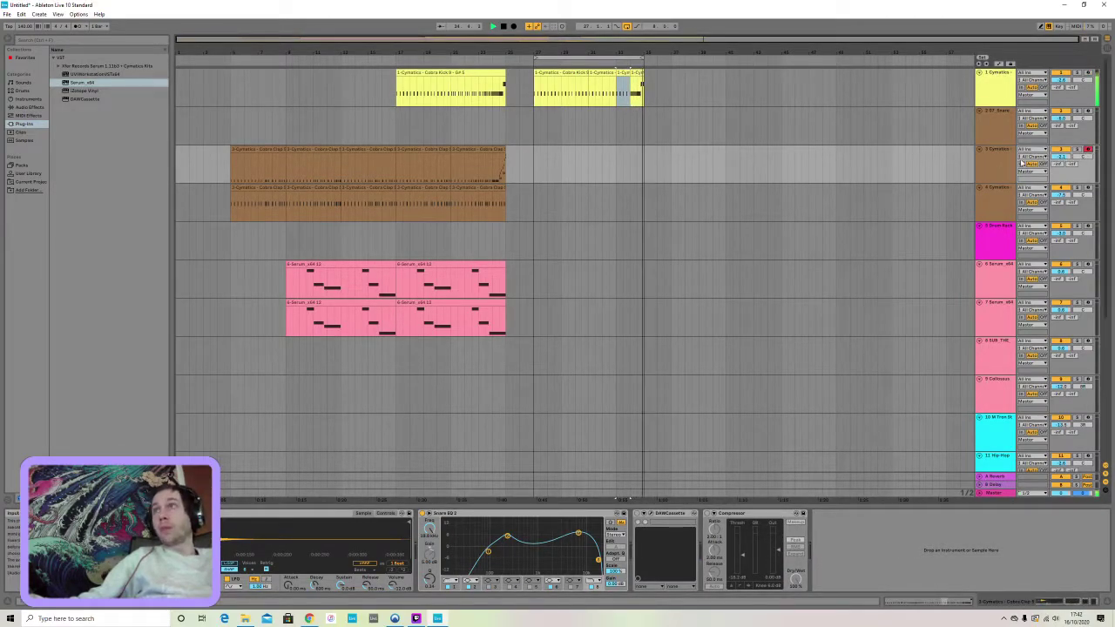
{"action": "left_click", "coordinate": [514, 27]}
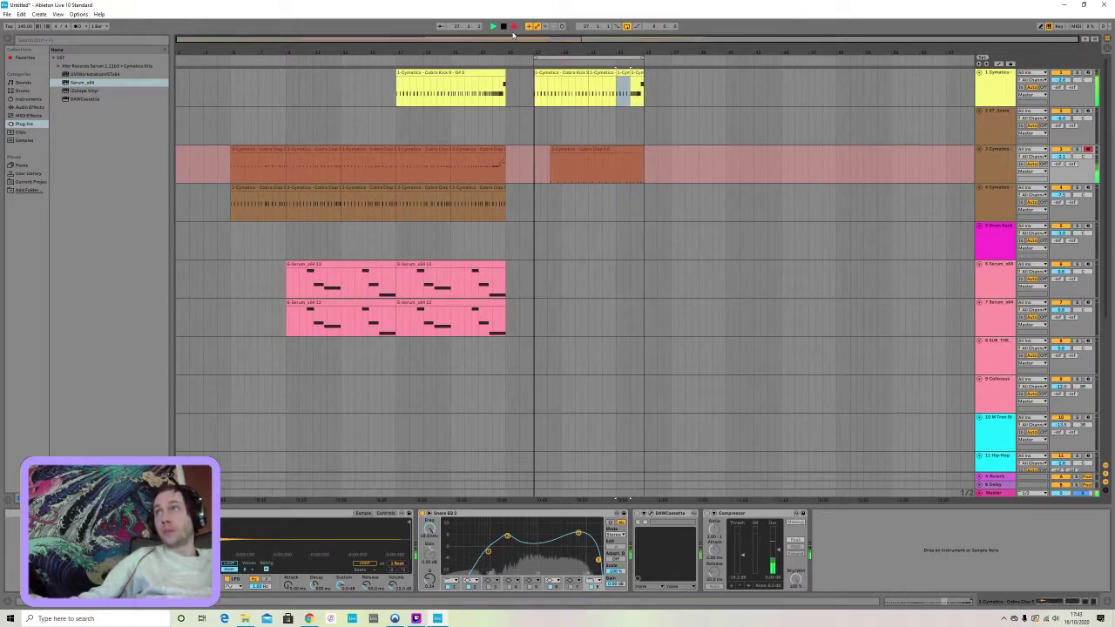
{"action": "key", "text": "space"}
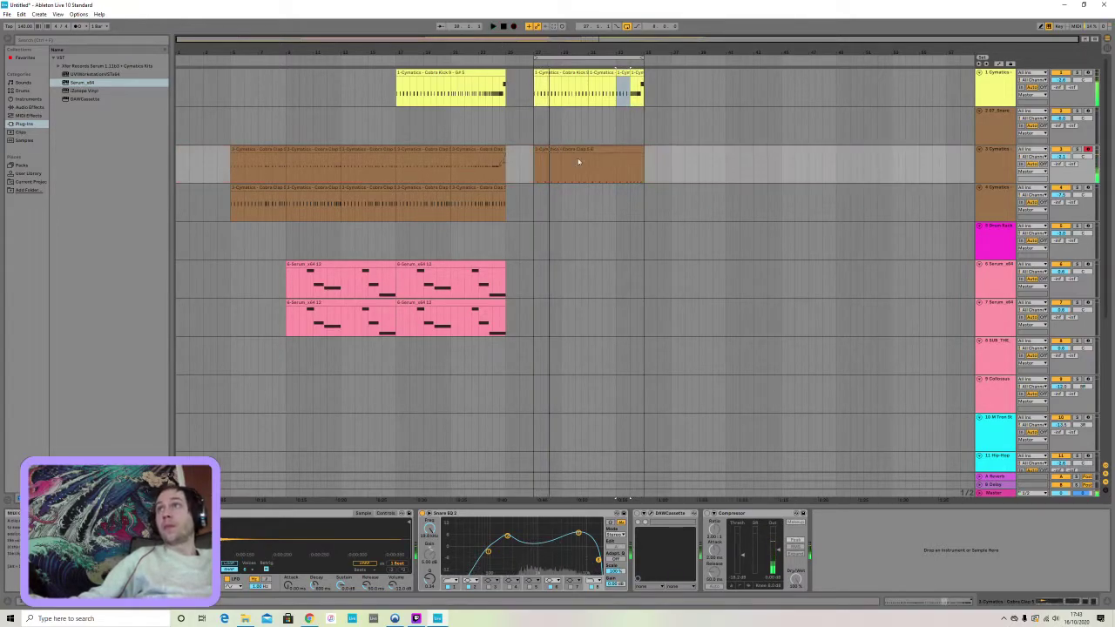
{"action": "key", "text": "space"}
Open the recorded clap clip on track 3 and snap its notes to the grid
{"action": "double_click", "coordinate": [573, 149]}
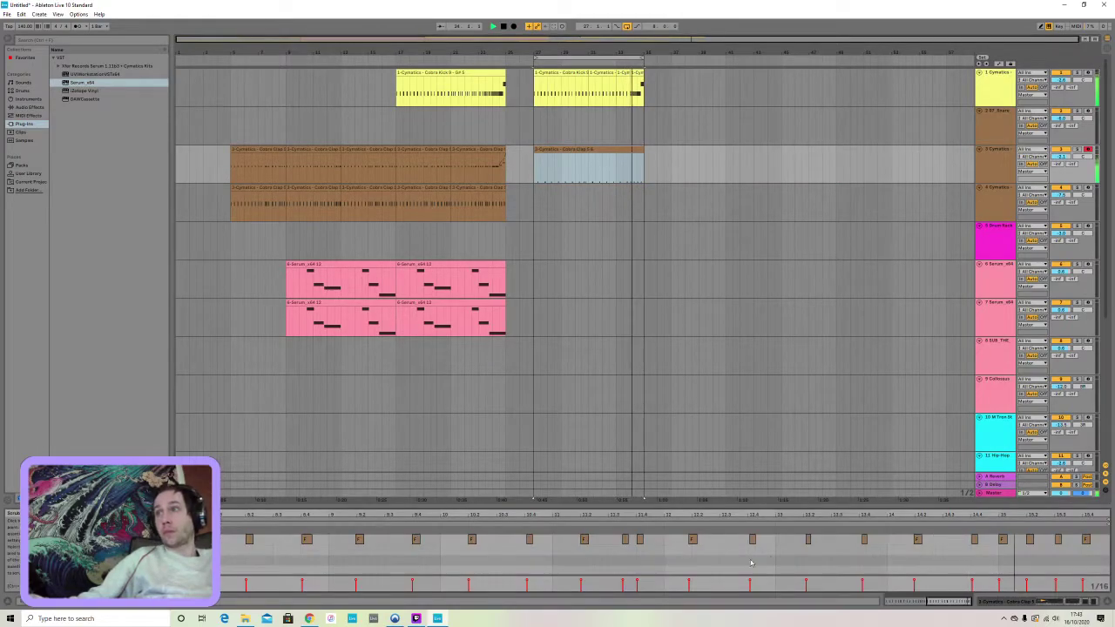
{"action": "left_click_drag", "start_coordinate": [879, 554], "coordinate": [711, 533]}
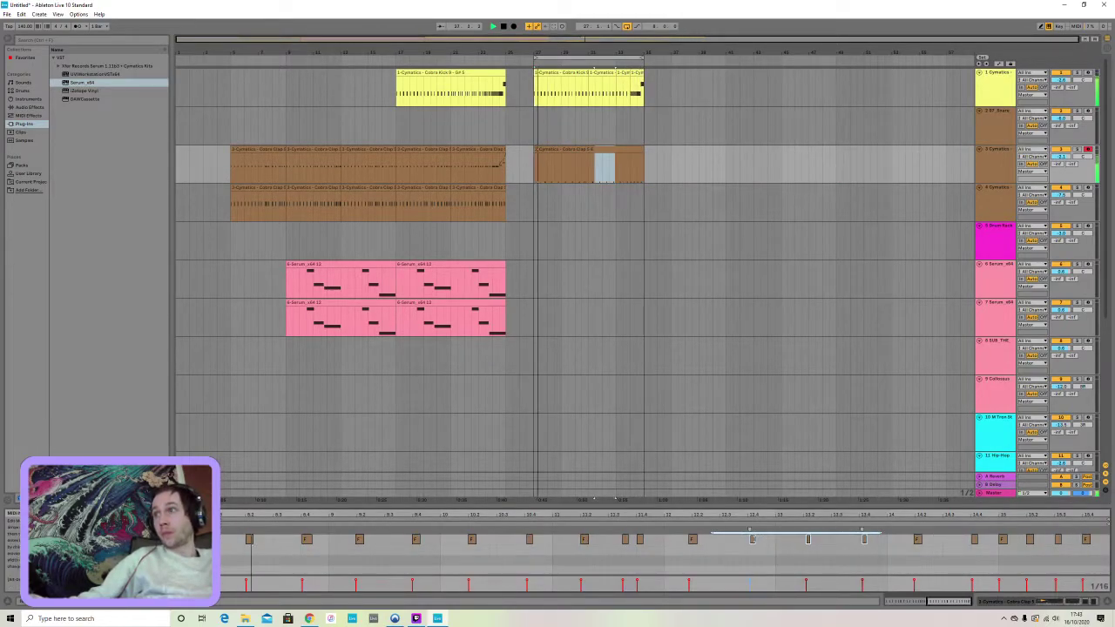
{"action": "left_click", "coordinate": [754, 538]}
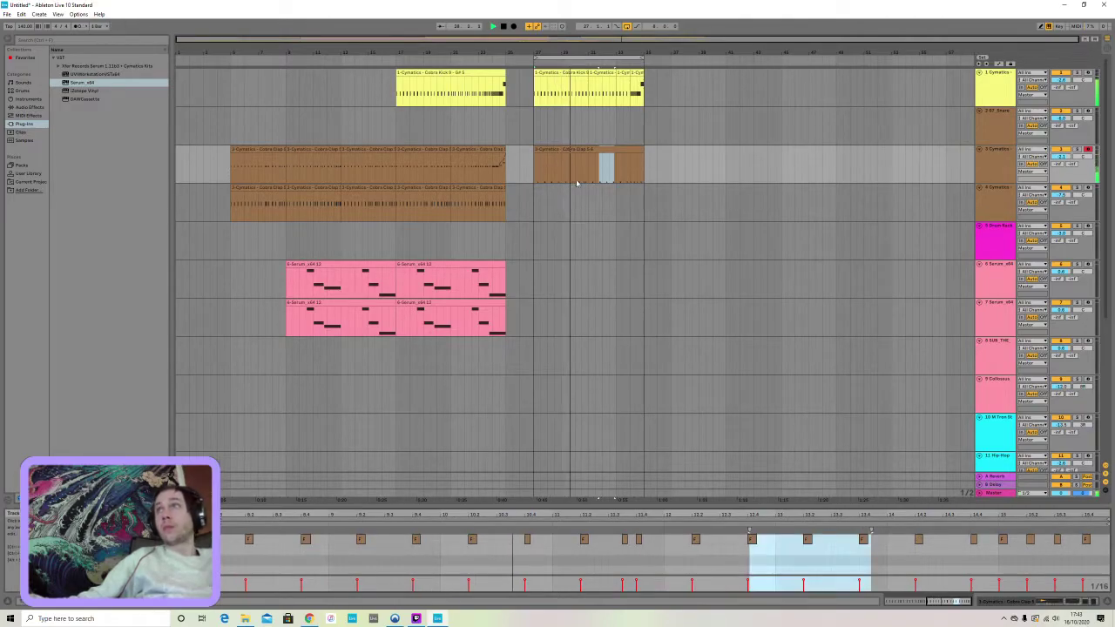
Copy the recorded clap clip from track 3 to clap track 4 at bar 27
{"action": "left_click", "coordinate": [582, 150]}
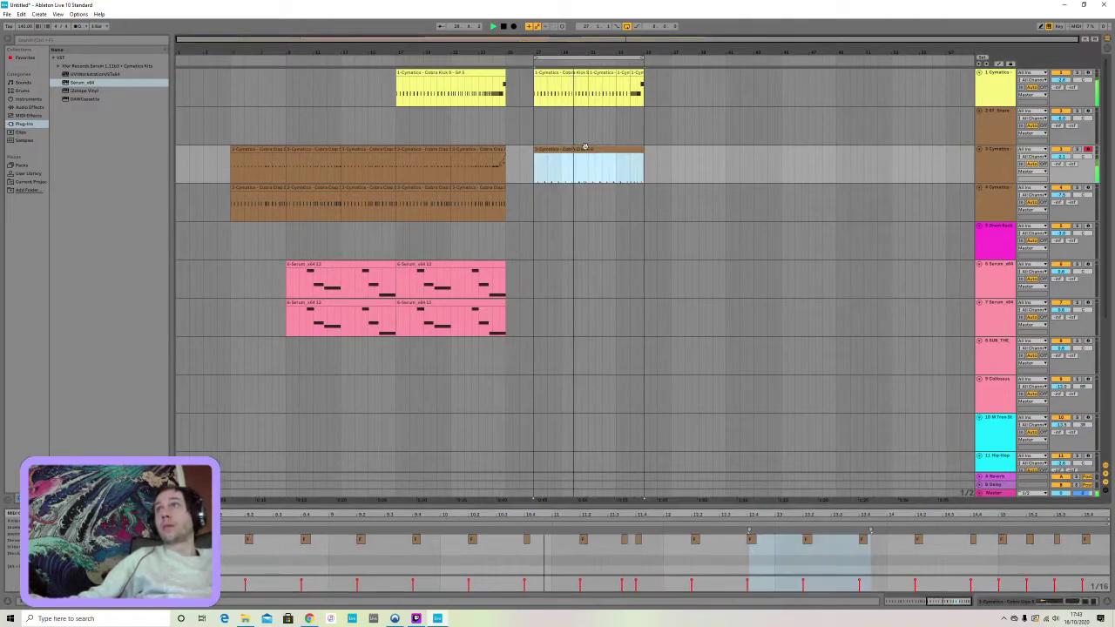
{"action": "left_click", "coordinate": [534, 209]}
{"action": "key", "text": "ctrl+v"}
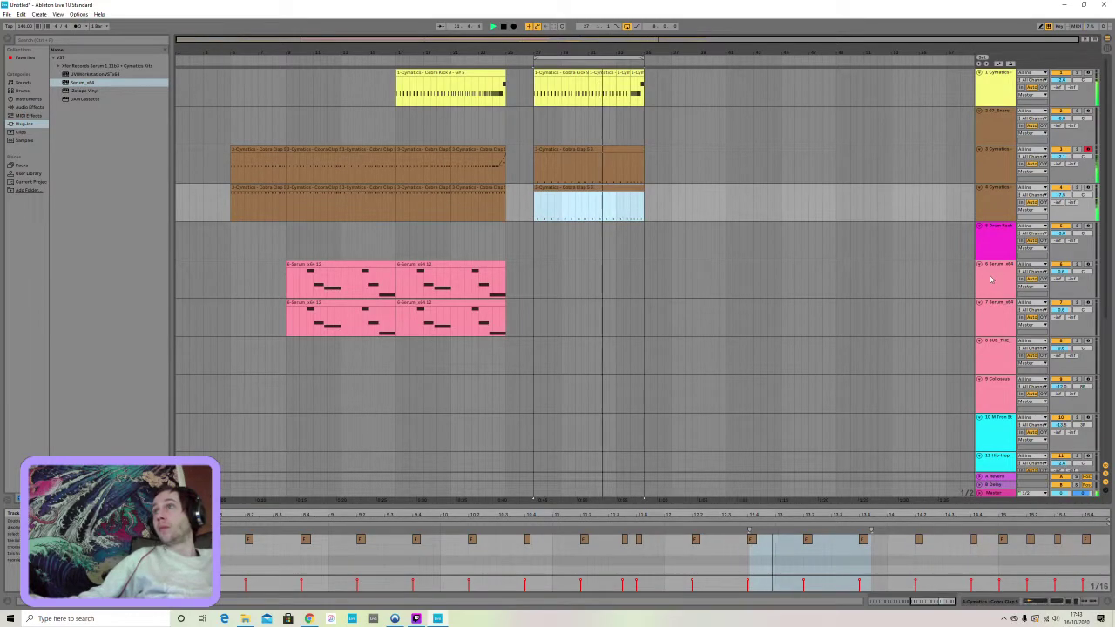
Show the devices of the track 5 Drum Rack, then switch to File Explorer and go up to the samples folder
{"action": "left_click", "coordinate": [991, 253]}
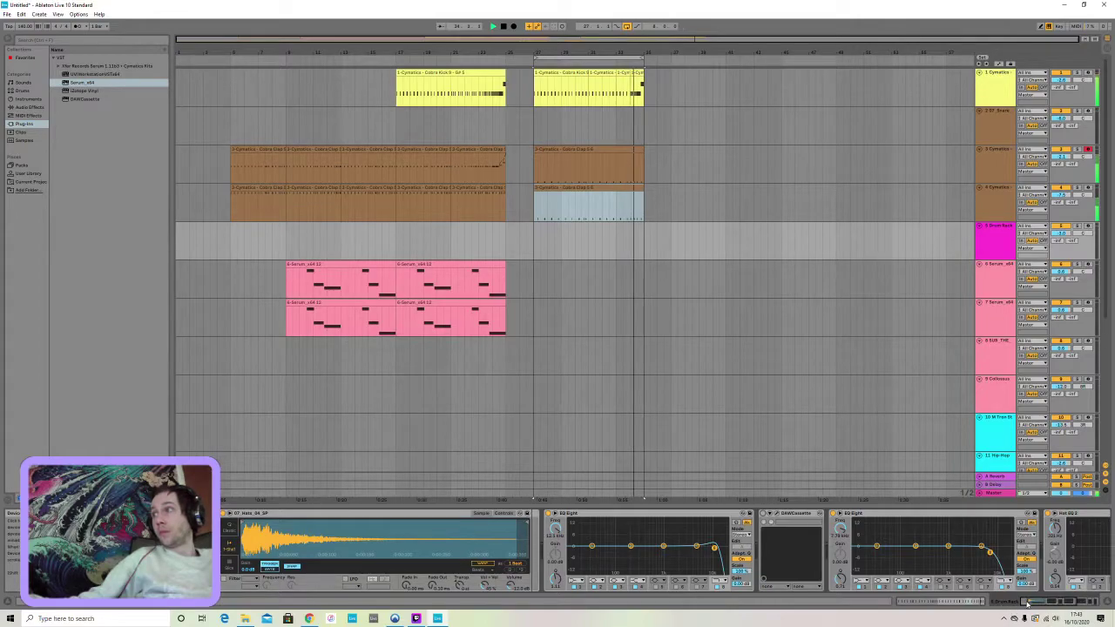
{"action": "scroll", "coordinate": [995, 556], "scroll_direction": "down", "scroll_amount": 4}
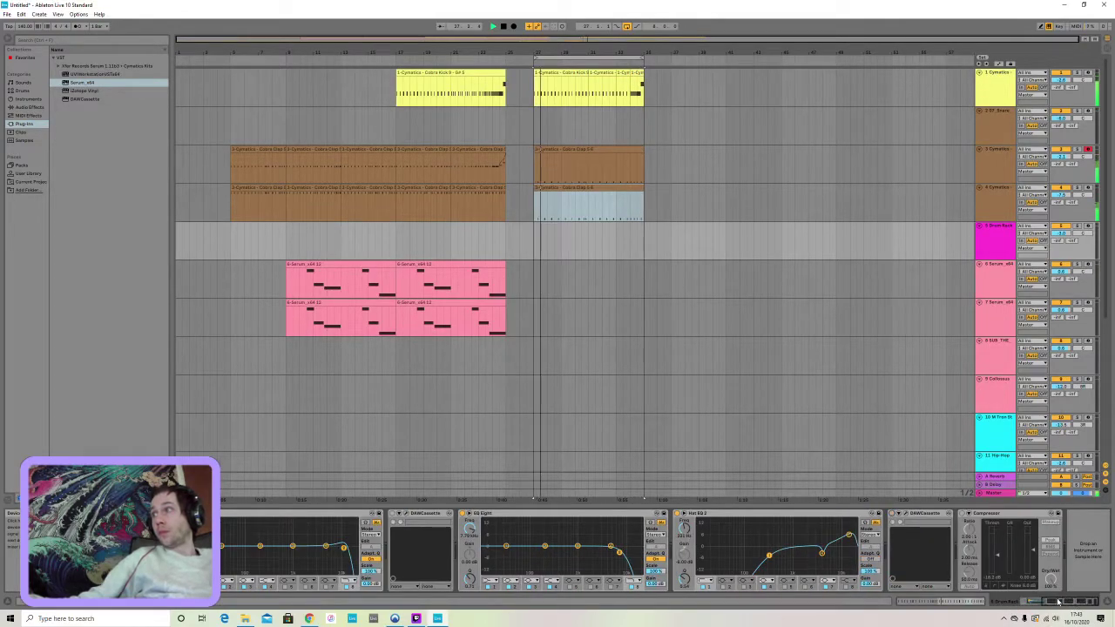
{"action": "scroll", "coordinate": [1058, 601], "scroll_direction": "up", "scroll_amount": 4}
{"action": "left_click", "coordinate": [244, 618]}
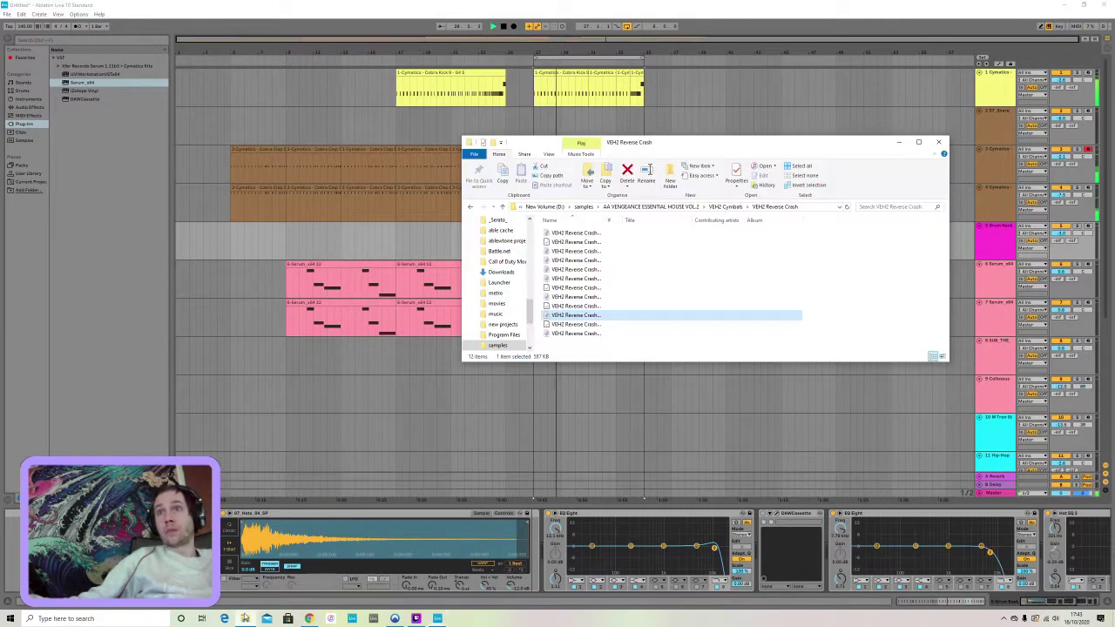
{"action": "left_click", "coordinate": [502, 207]}
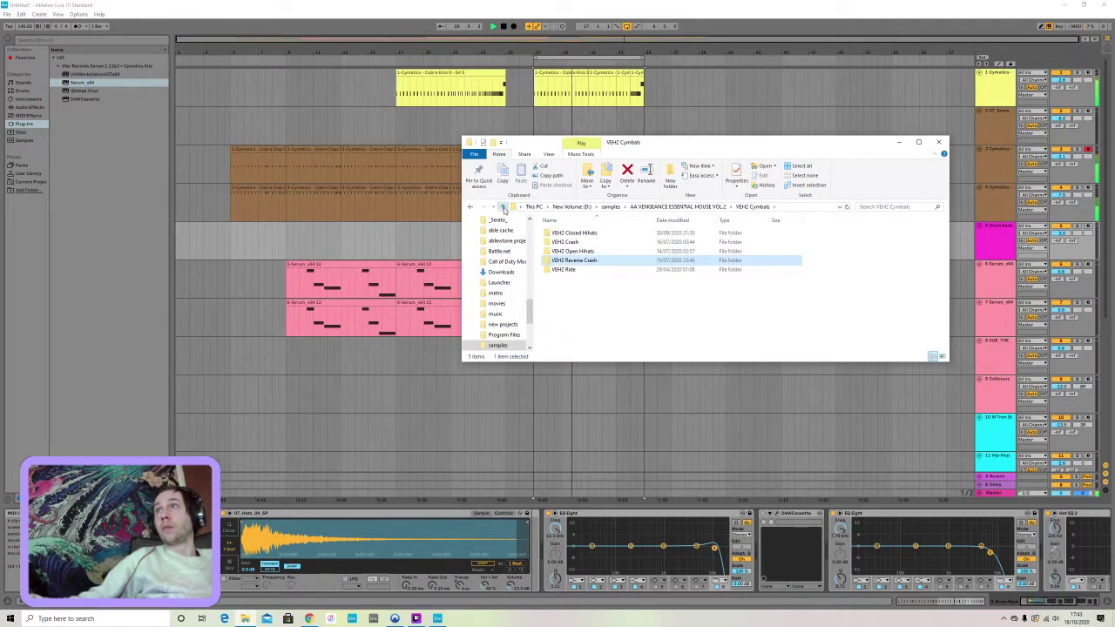
{"action": "left_click", "coordinate": [502, 207]}
{"action": "left_click", "coordinate": [502, 207]}
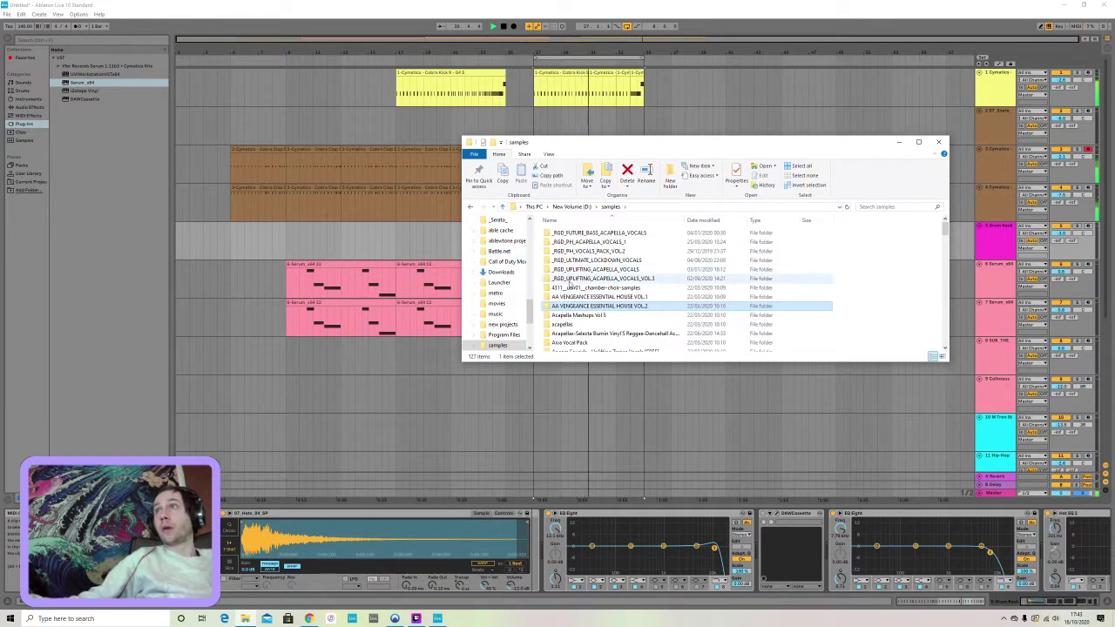
Load Cymatics - Cobra Closed Hihat 5 from the Cobra Hip Hop Sample Pack's Drum One Shots, Cymbals, Hihats - Closed folder into the Drum Rack
{"action": "scroll", "coordinate": [579, 301], "scroll_direction": "down", "scroll_amount": 10}
{"action": "double_click", "coordinate": [599, 322]}
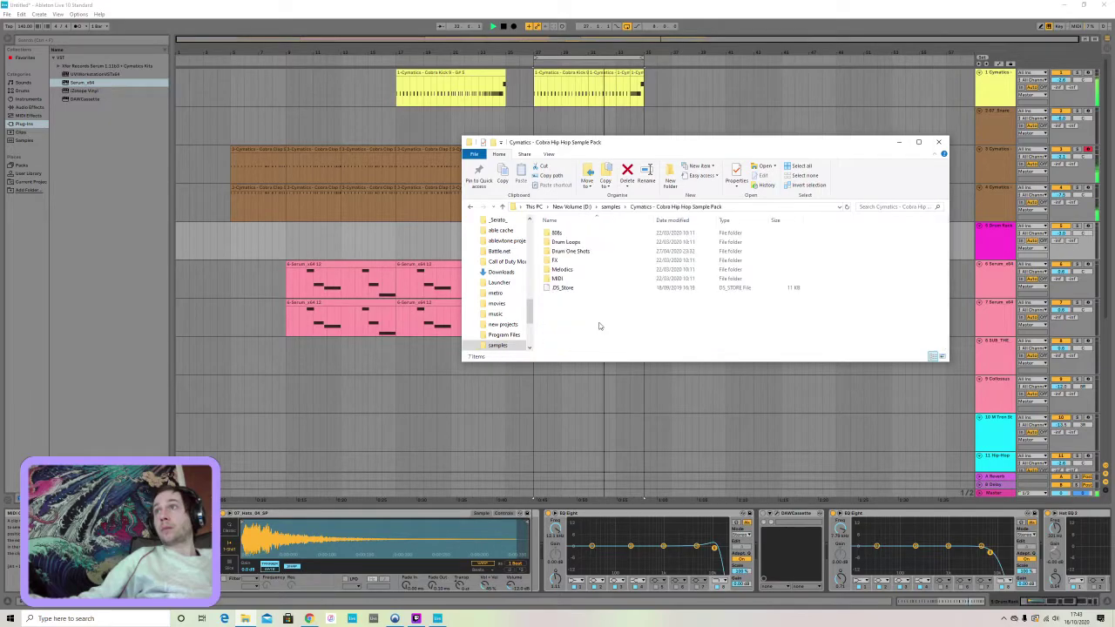
{"action": "double_click", "coordinate": [571, 251]}
{"action": "left_click", "coordinate": [570, 243]}
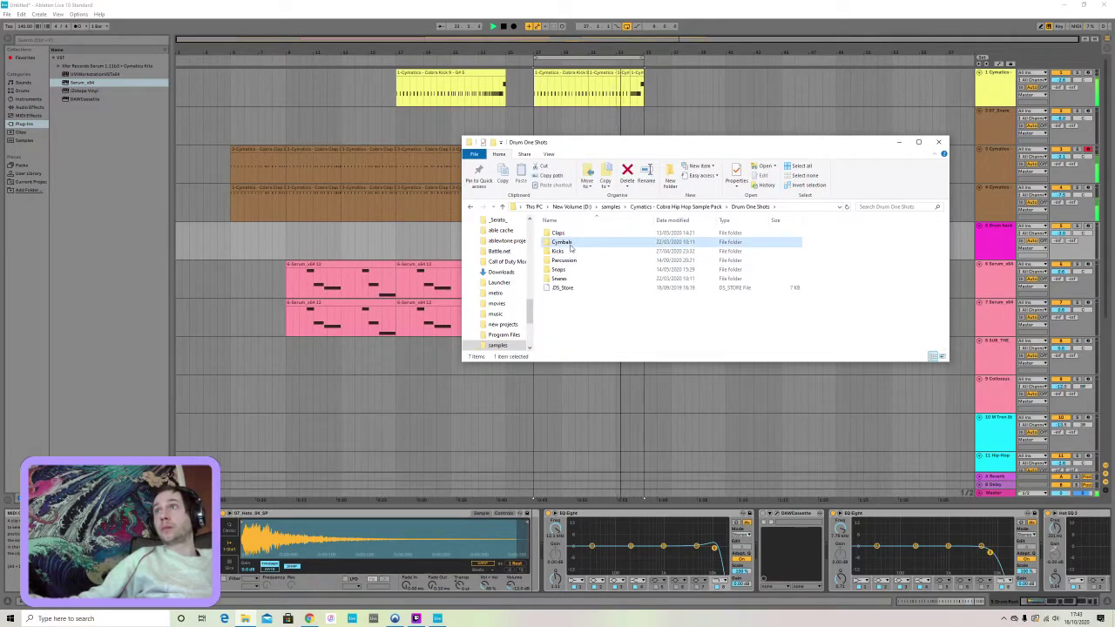
{"action": "double_click", "coordinate": [570, 244]}
{"action": "double_click", "coordinate": [571, 244]}
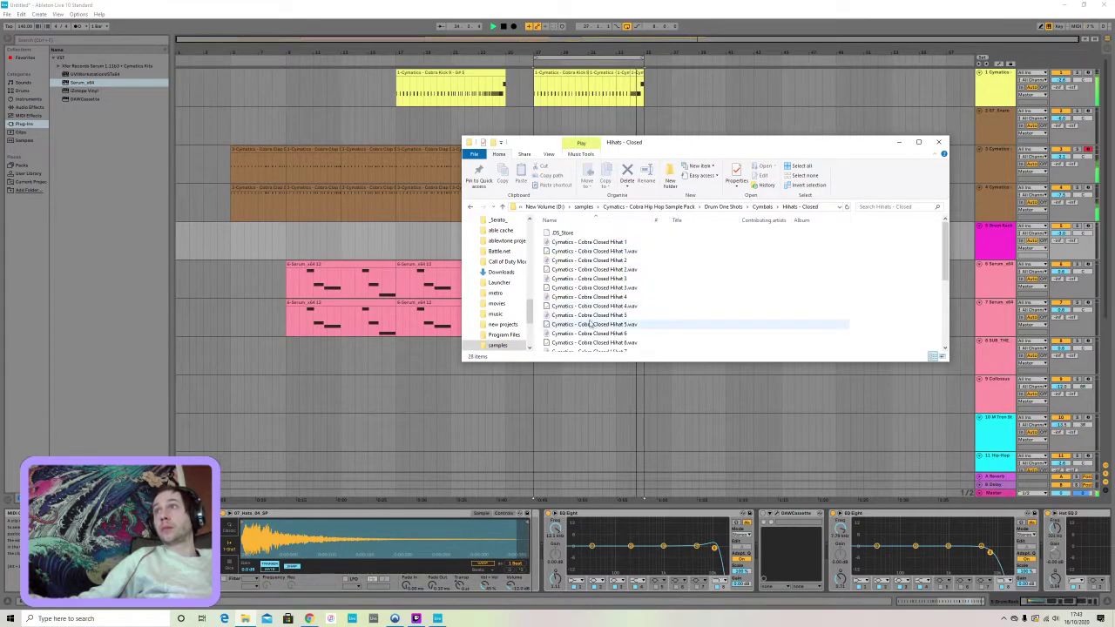
{"action": "left_click_drag", "start_coordinate": [588, 317], "coordinate": [383, 446]}
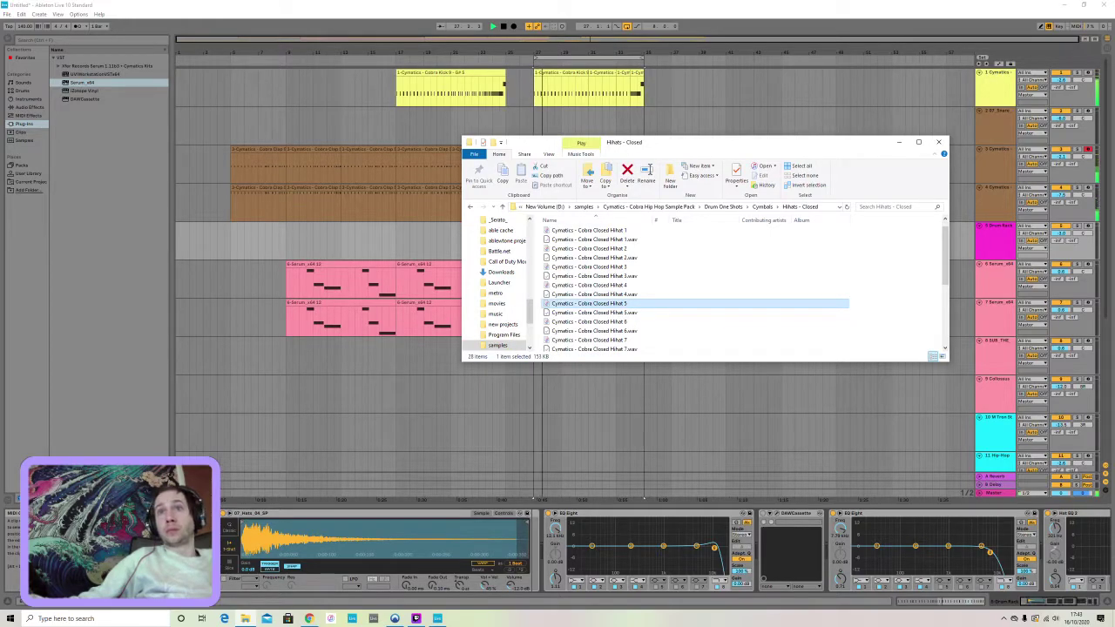
{"action": "key", "text": "alt+Tab"}
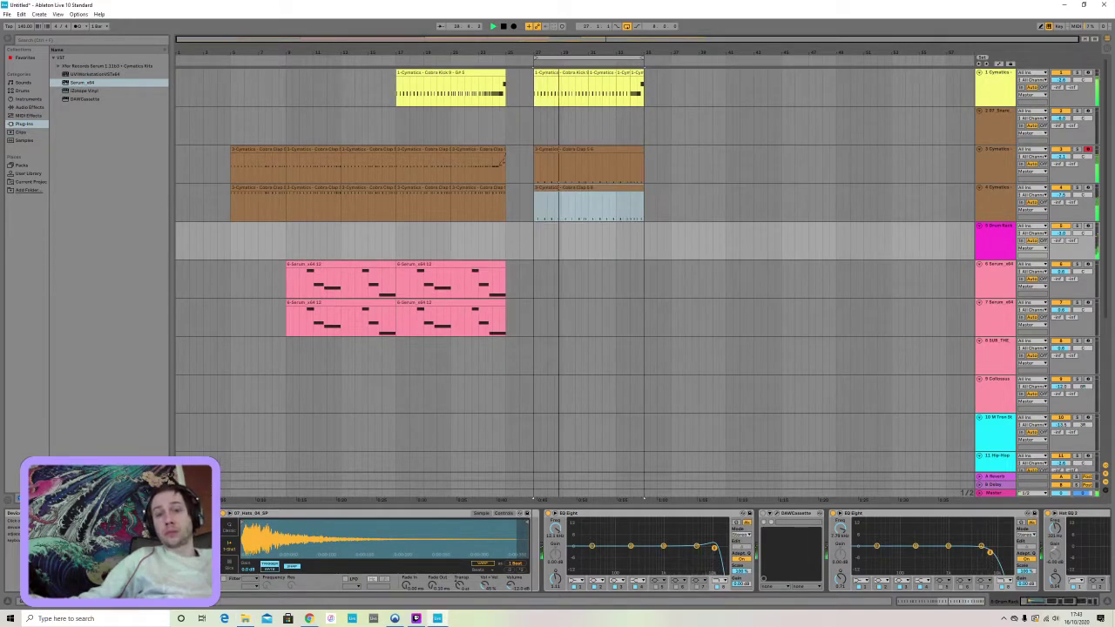
Arm the Drum Rack track, record a closed hi-hat pattern over bars 27 to 35 and quantize its notes
{"action": "left_click", "coordinate": [1087, 227]}
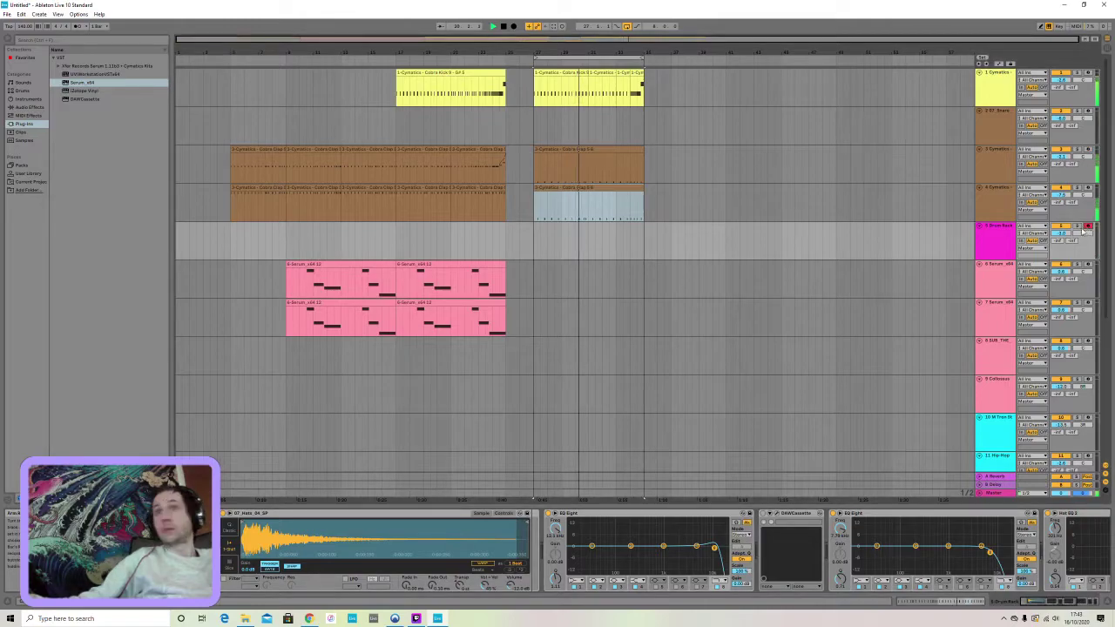
{"action": "left_click", "coordinate": [514, 26]}
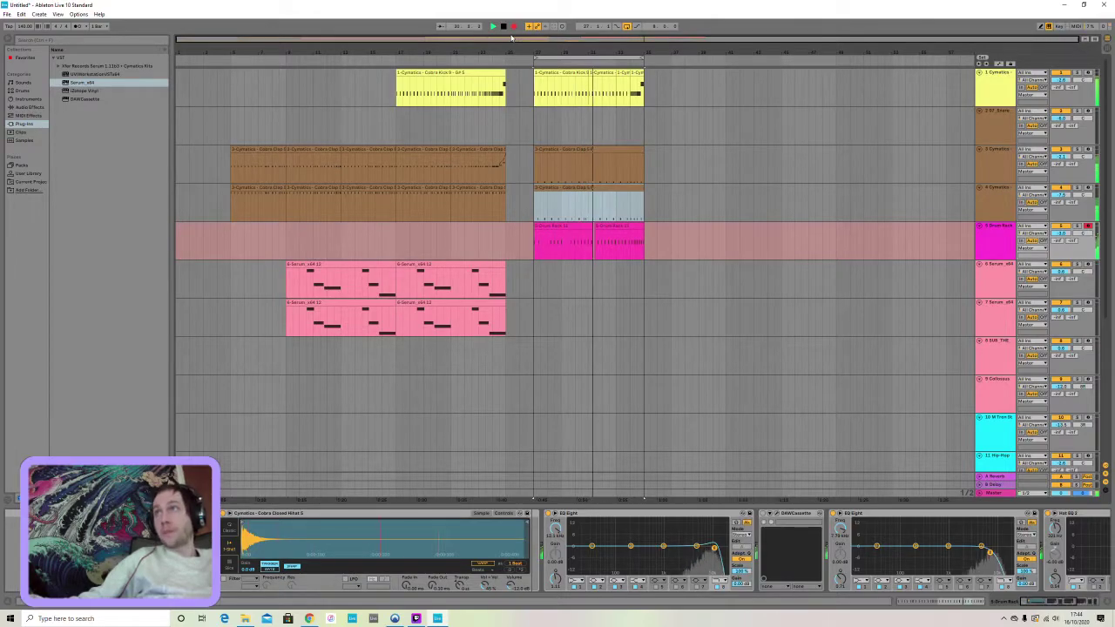
{"action": "key", "text": "space"}
{"action": "left_click", "coordinate": [582, 225]}
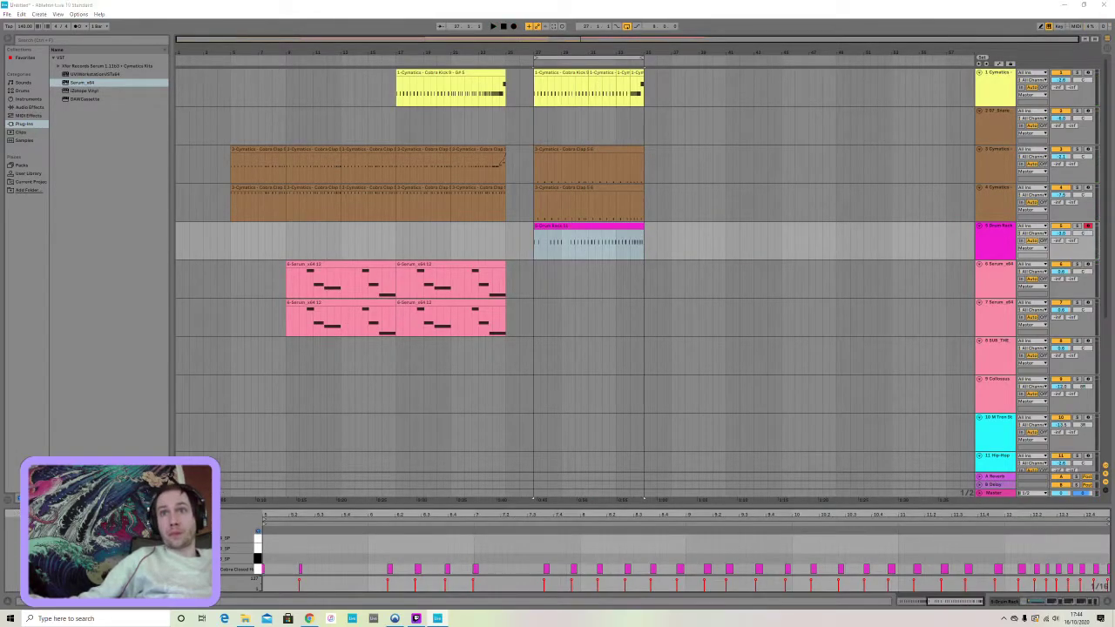
{"action": "key", "text": "ctrl+u"}
Copy the three bars from bar 30 to 33 of the hi-hat clip to bar 27 and consolidate the pattern into one clip
{"action": "left_click_drag", "start_coordinate": [571, 255], "coordinate": [615, 261]}
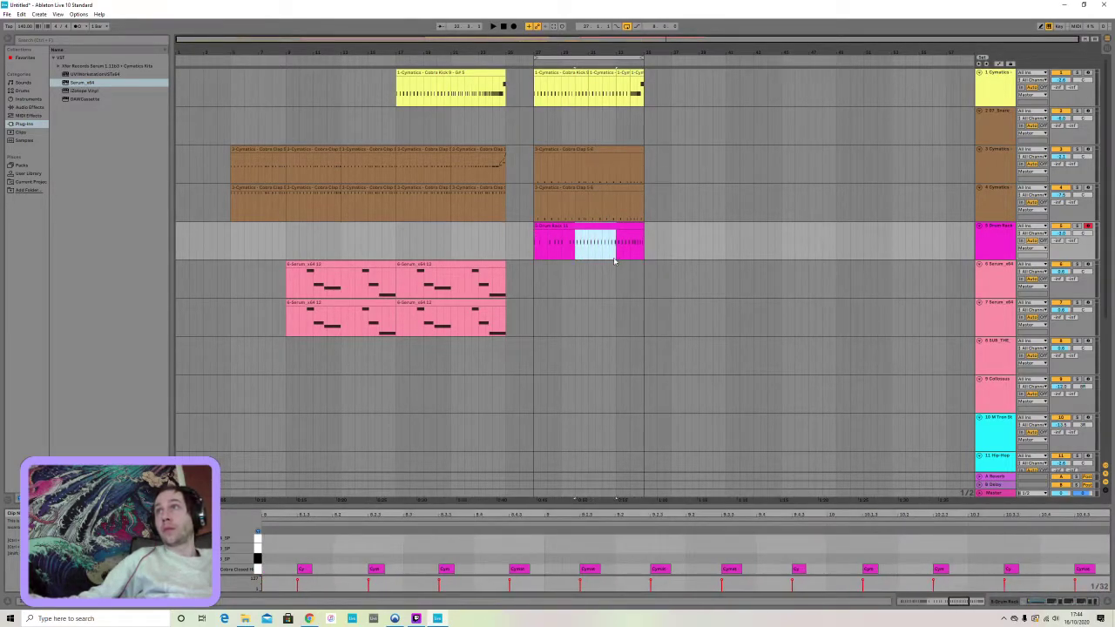
{"action": "left_click", "coordinate": [534, 256]}
{"action": "key", "text": "ctrl+v"}
{"action": "left_click_drag", "start_coordinate": [642, 258], "coordinate": [544, 258]}
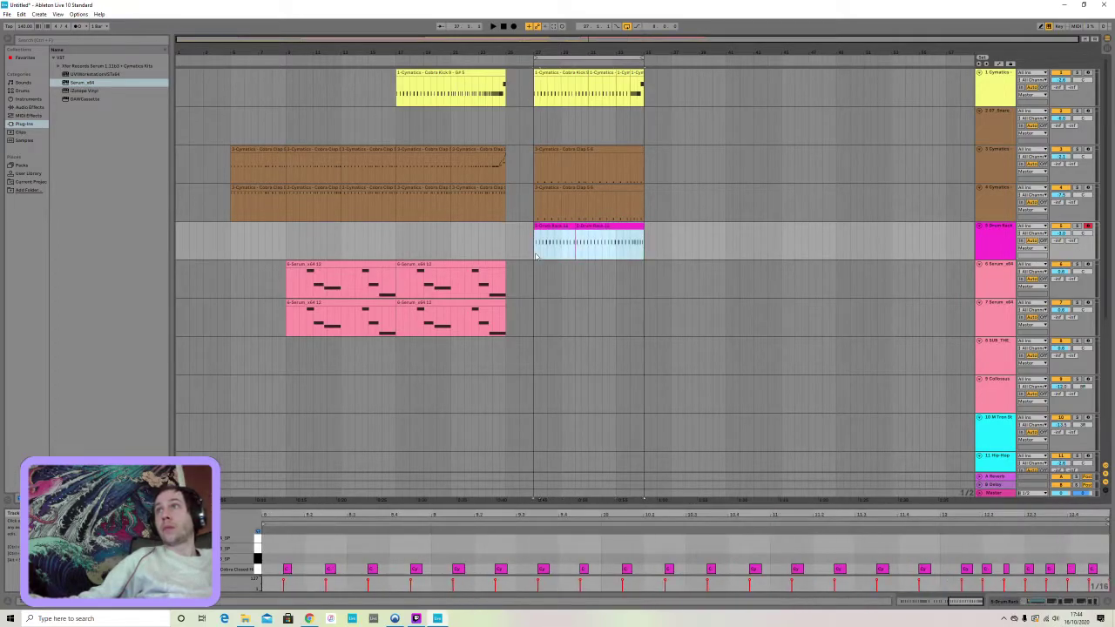
{"action": "right_click", "coordinate": [552, 226]}
{"action": "left_click", "coordinate": [584, 296]}
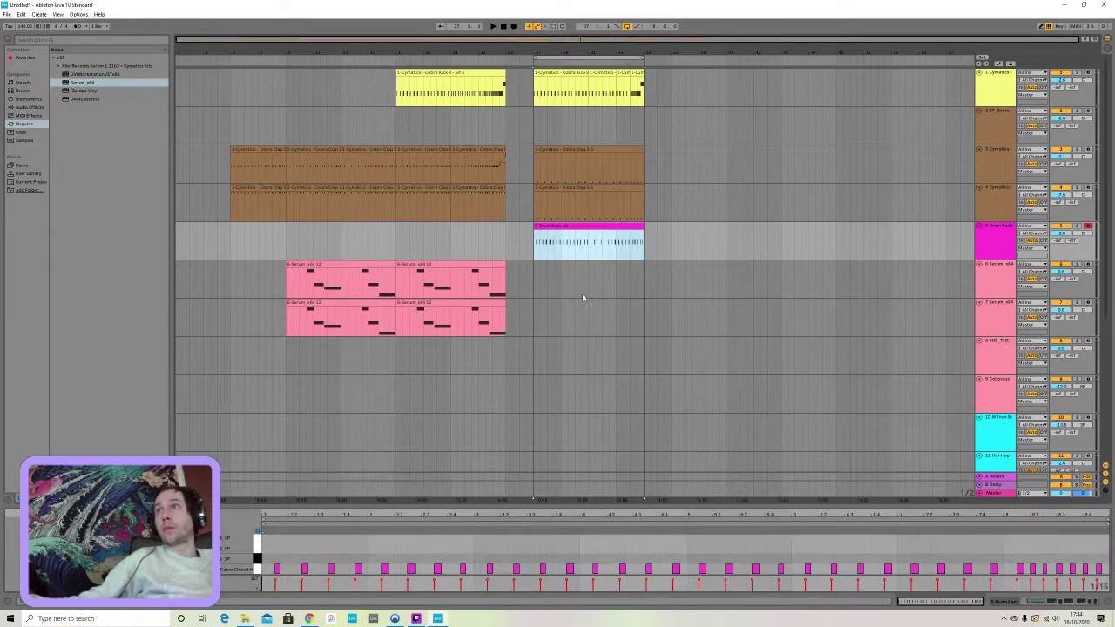
{"action": "key", "text": "space"}
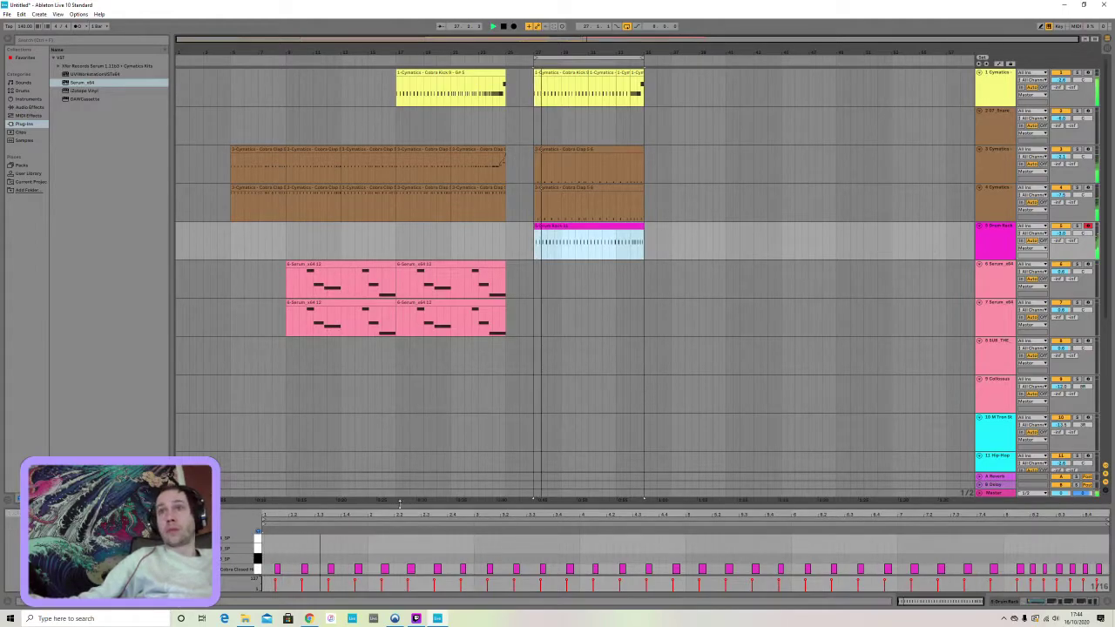
{"action": "left_click", "coordinate": [1012, 248]}
{"action": "double_click", "coordinate": [1012, 249]}
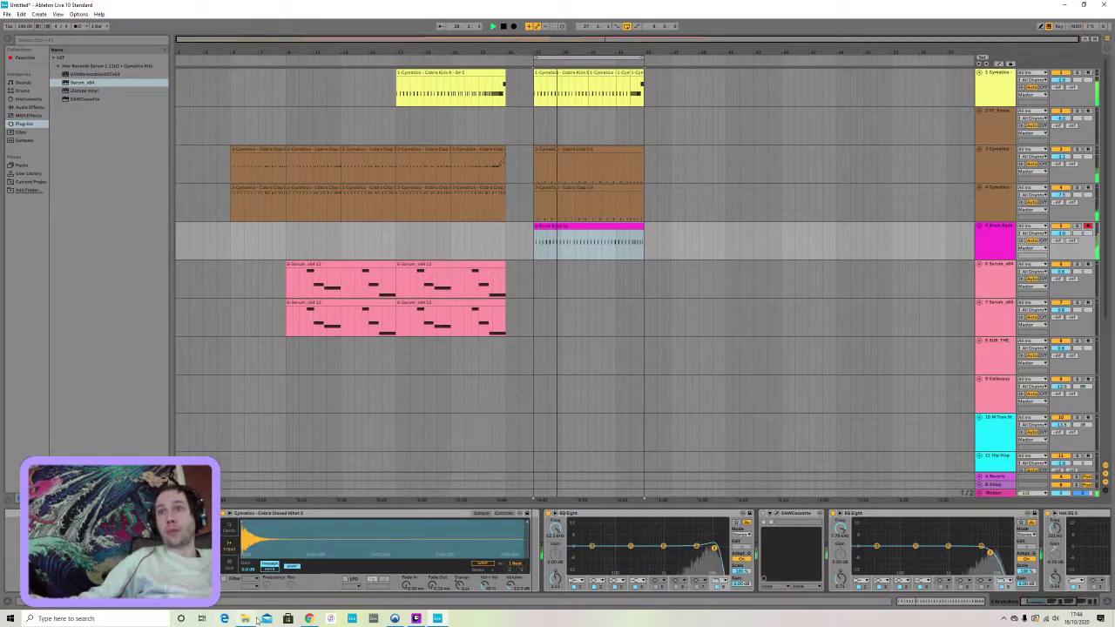
Switch to File Explorer and open the VEH2 Open Hihats folder under AA VENGEANCE ESSENTIAL HOUSE VOL.2, VEH2 Cymbals
{"action": "key", "text": "alt+Tab"}
{"action": "left_click", "coordinate": [503, 206]}
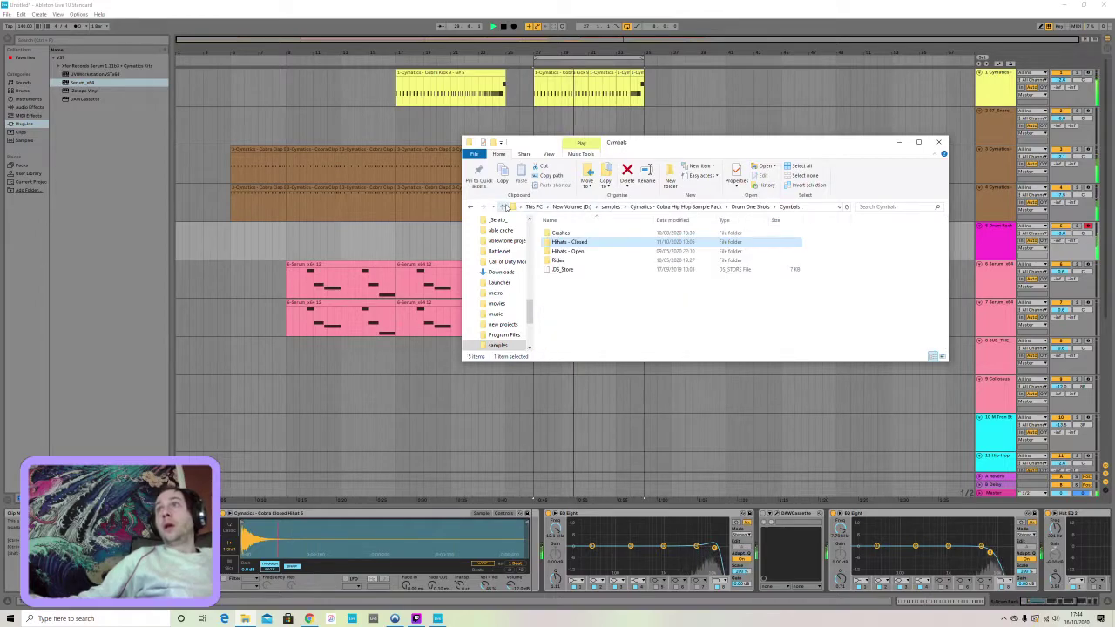
{"action": "left_click", "coordinate": [503, 206]}
{"action": "left_click", "coordinate": [503, 206]}
{"action": "left_click", "coordinate": [503, 206]}
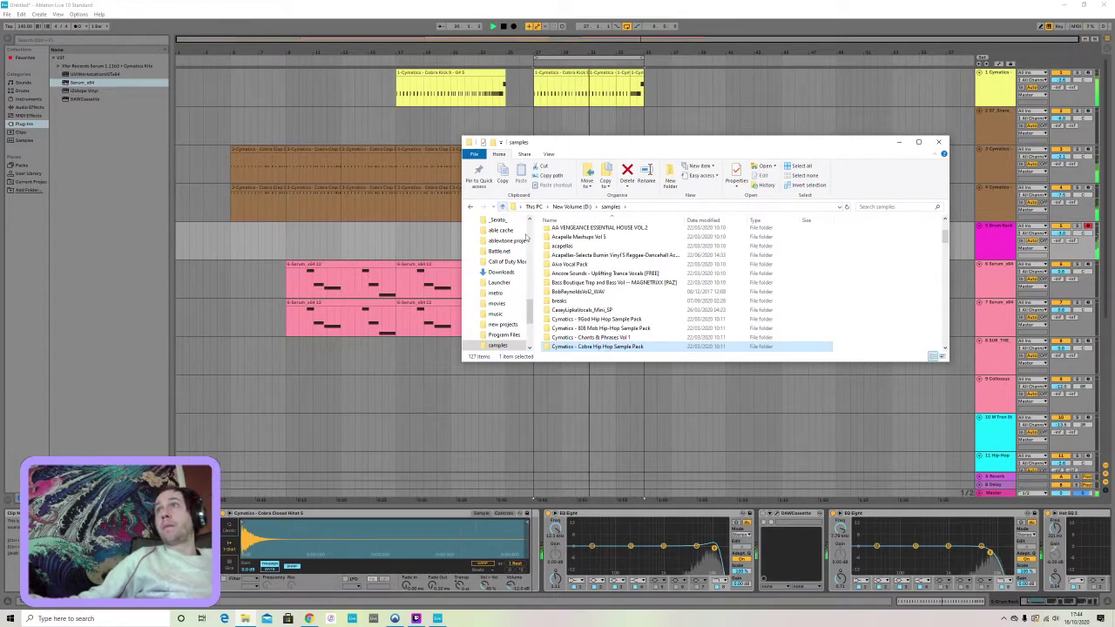
{"action": "scroll", "coordinate": [640, 312], "scroll_direction": "down", "scroll_amount": 5}
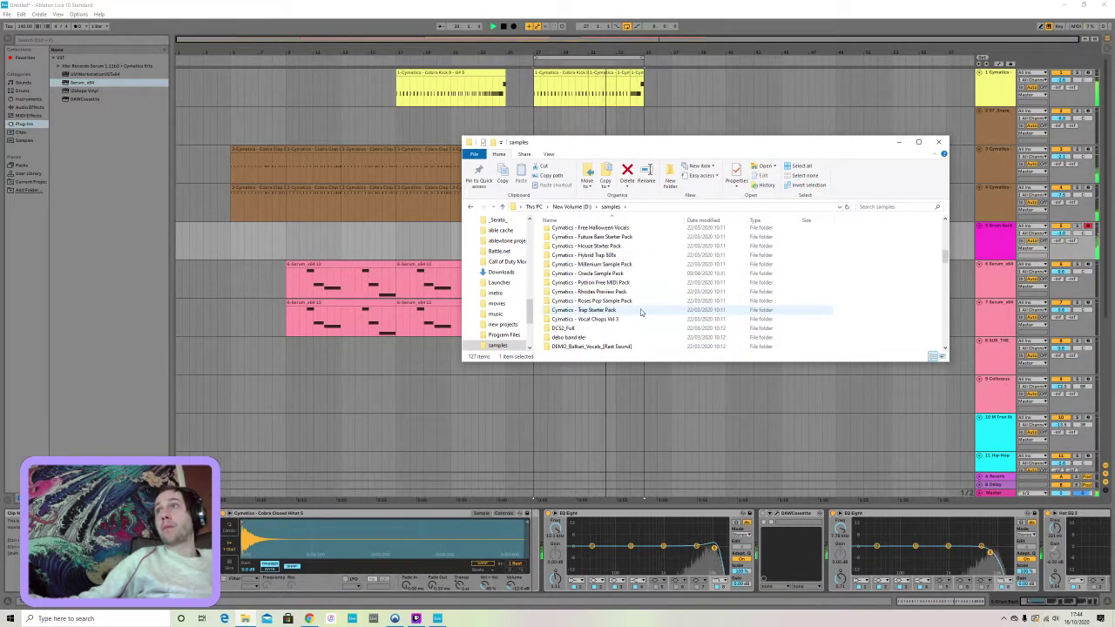
{"action": "scroll", "coordinate": [640, 312], "scroll_direction": "up", "scroll_amount": 6}
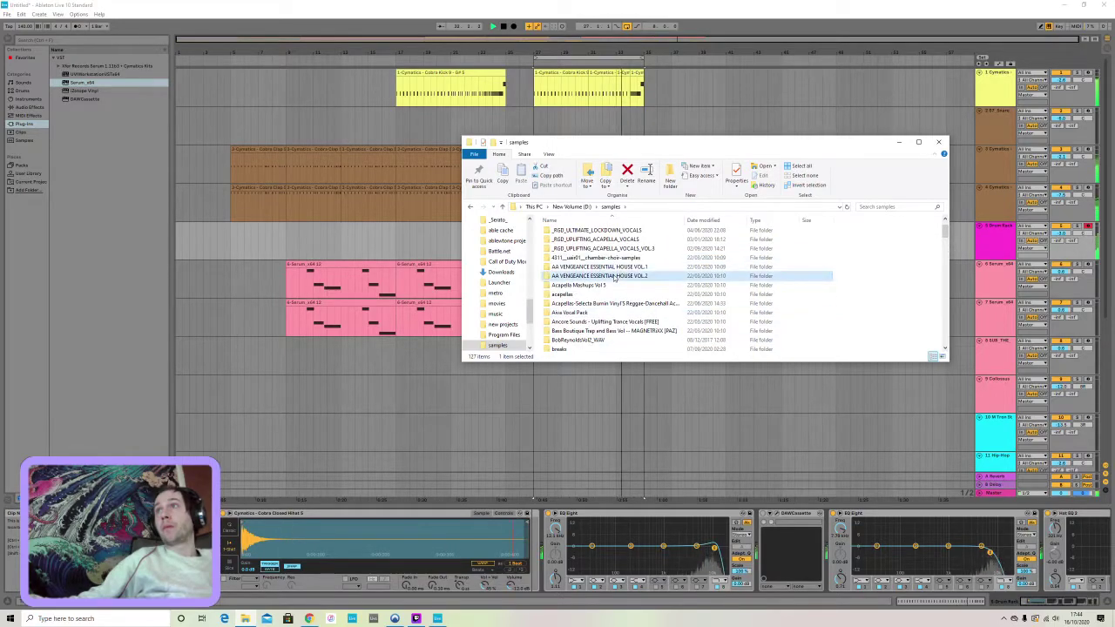
{"action": "double_click", "coordinate": [614, 276]}
{"action": "double_click", "coordinate": [575, 249]}
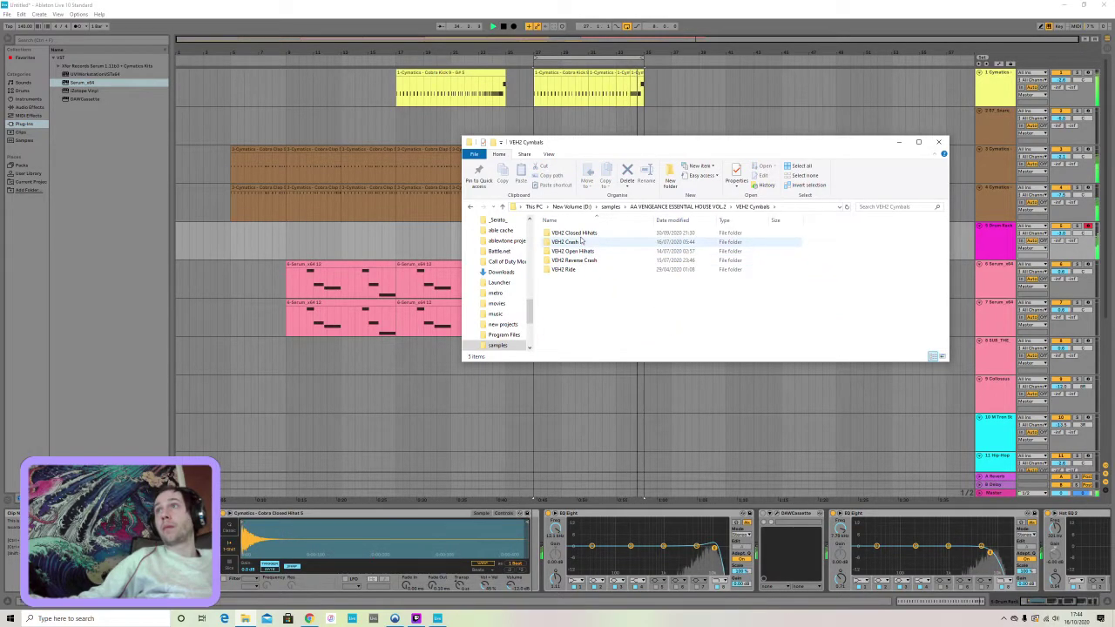
{"action": "double_click", "coordinate": [575, 251]}
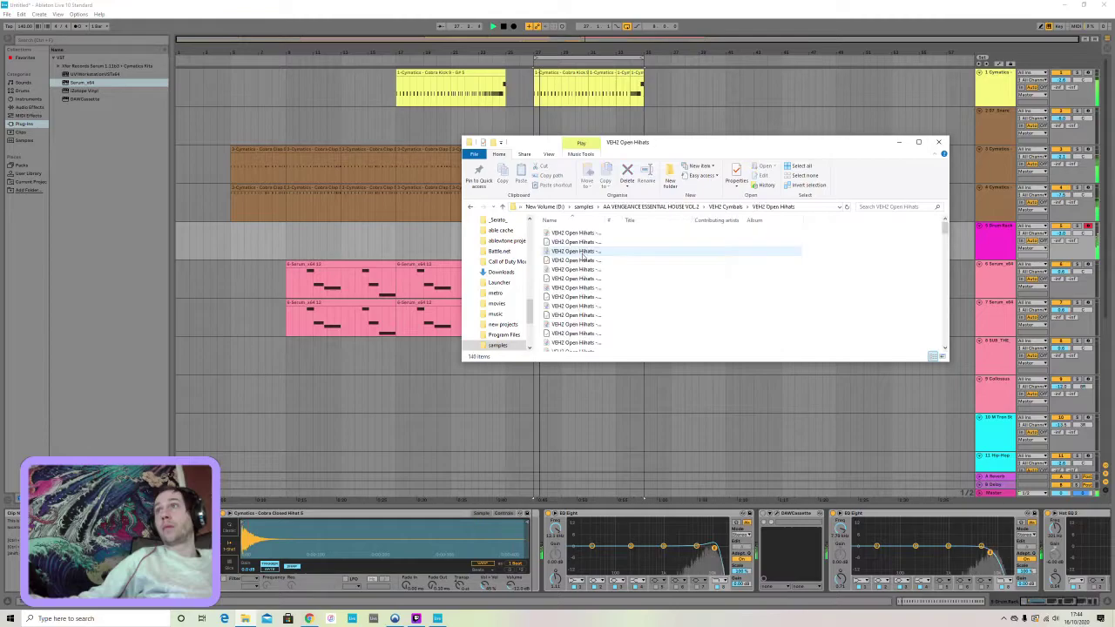
Try several open hi-hat samples in the Drum Rack during playback, ending with VEH2 Open Hihats - 002 loaded
{"action": "left_click", "coordinate": [579, 306]}
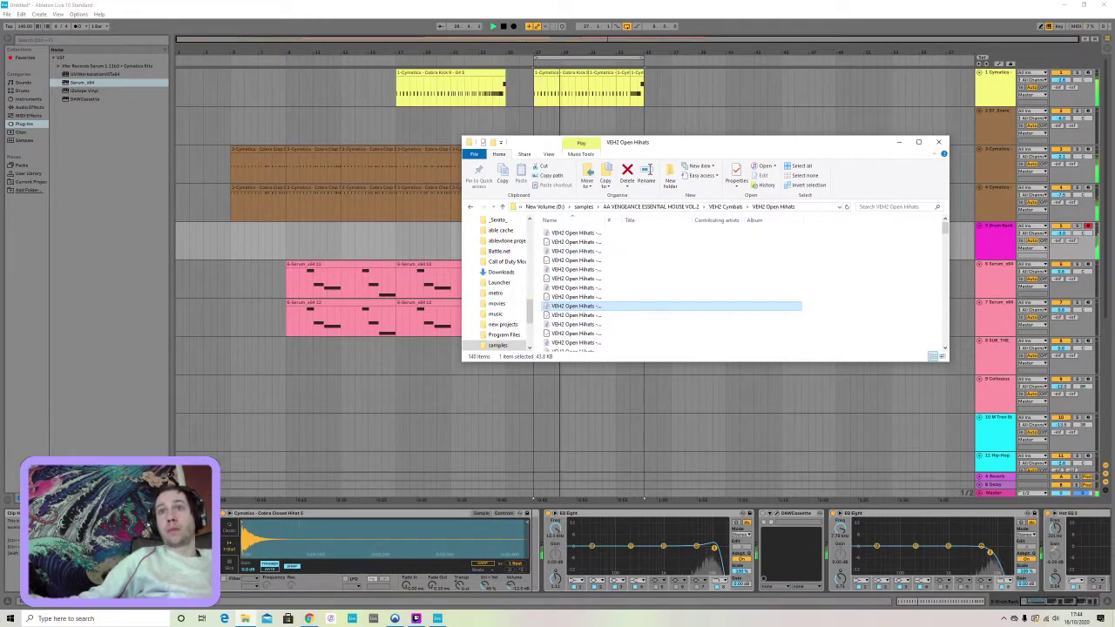
{"action": "left_click", "coordinate": [244, 618]}
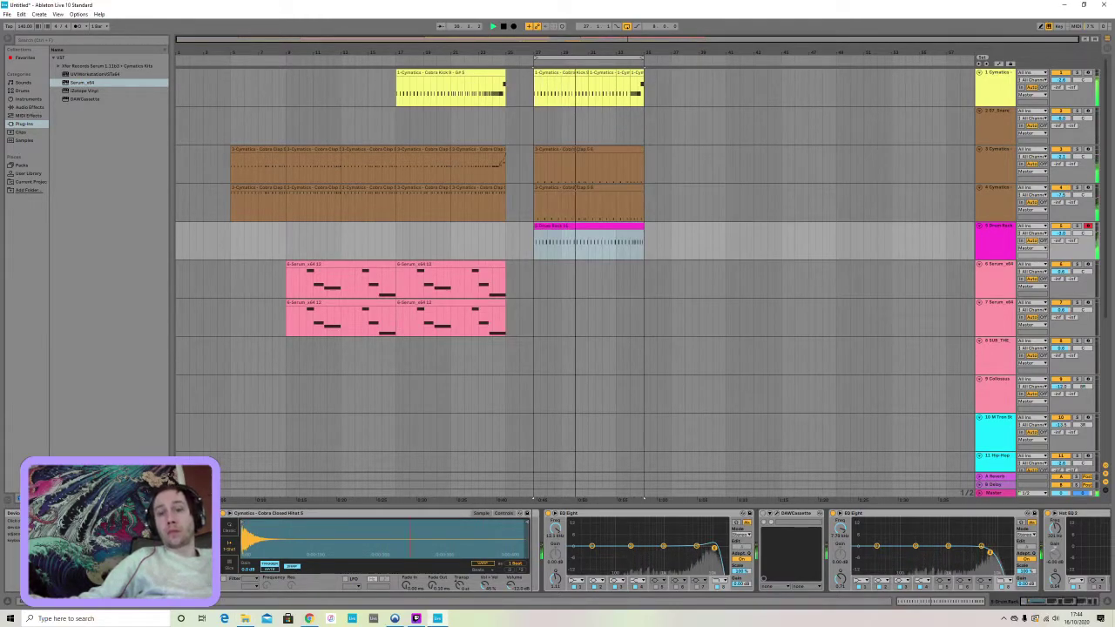
{"action": "left_click", "coordinate": [245, 617]}
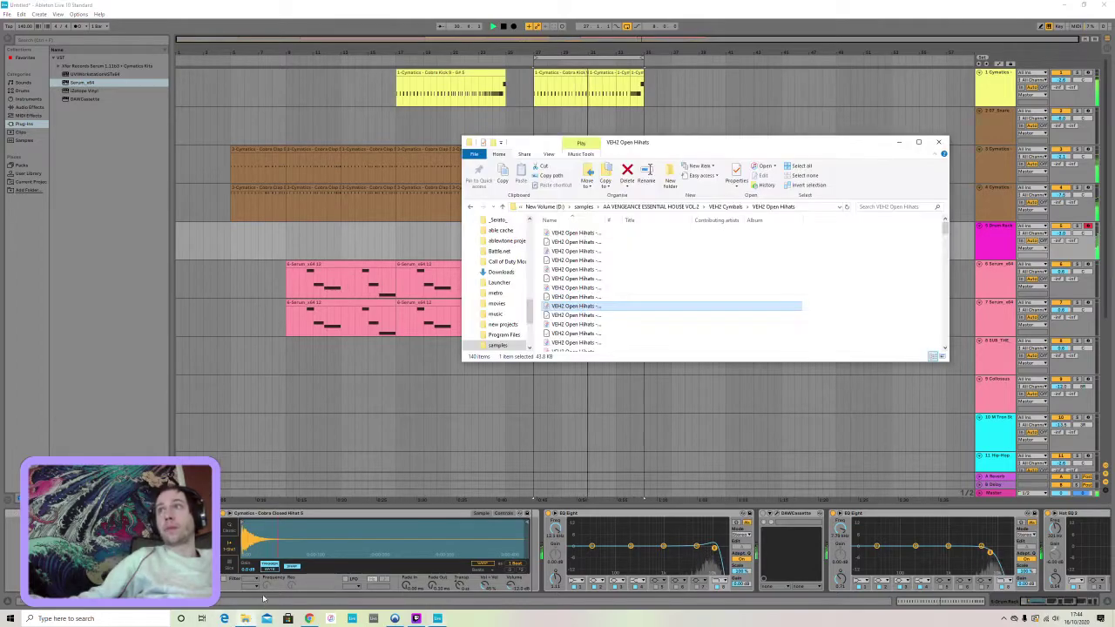
{"action": "left_click", "coordinate": [557, 270]}
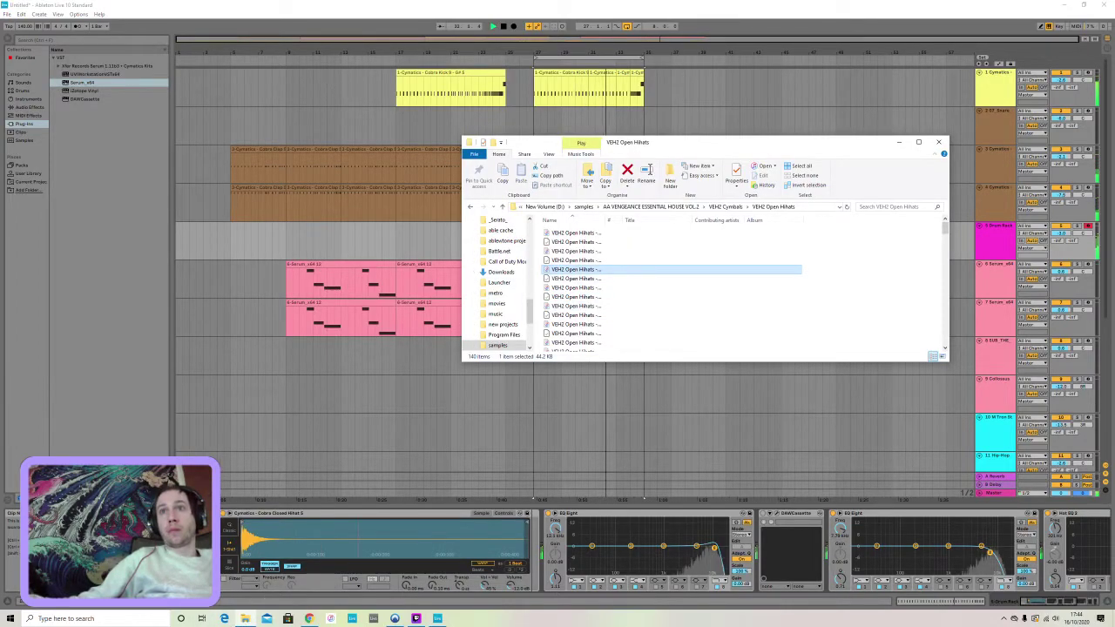
{"action": "key", "text": "alt+Tab"}
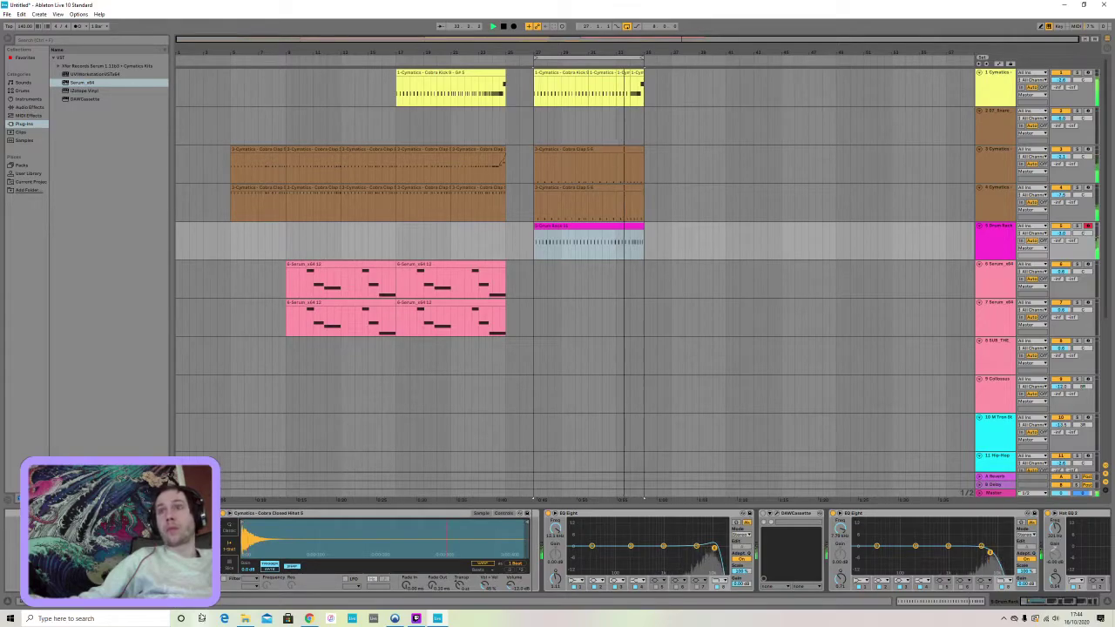
{"action": "left_click", "coordinate": [243, 618]}
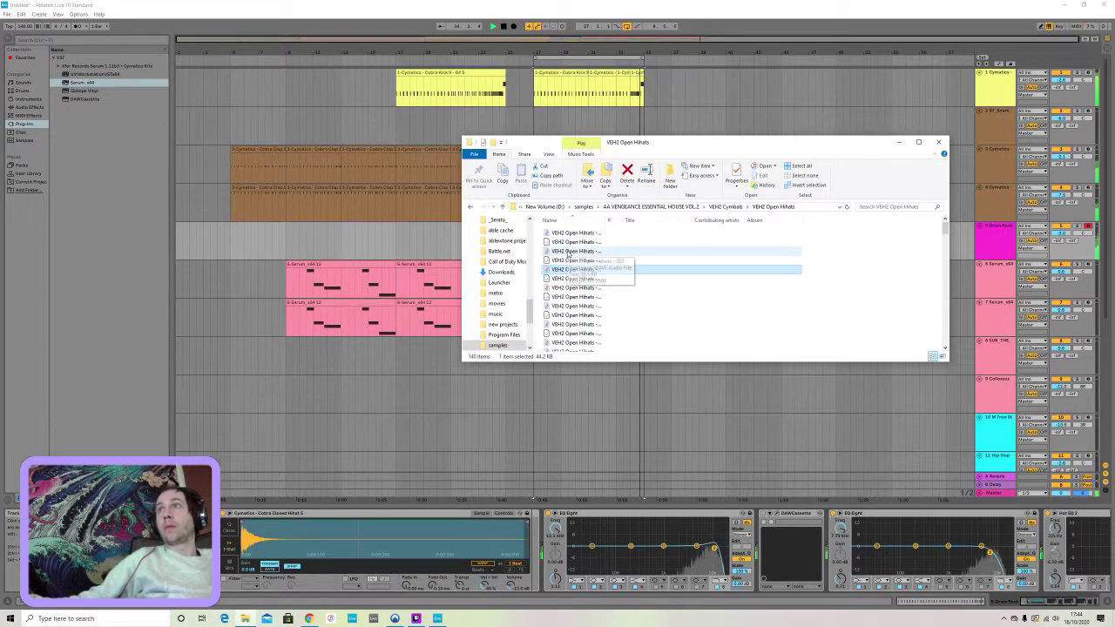
{"action": "left_click", "coordinate": [567, 250]}
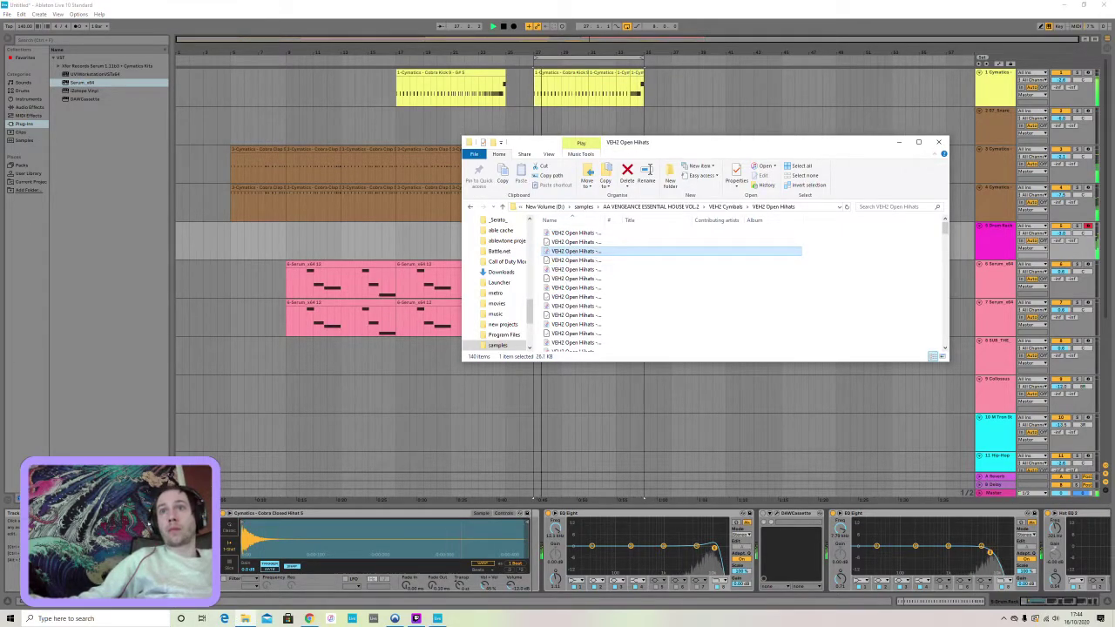
{"action": "key", "text": "alt+Tab"}
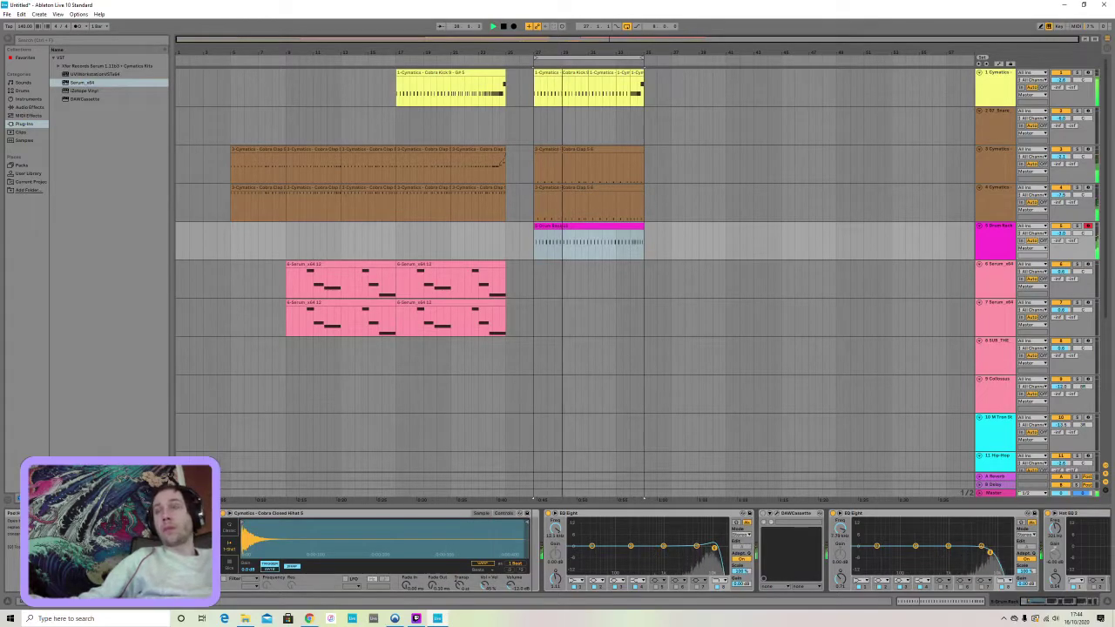
Overdub open hi-hat hits onto the Drum Rack pattern from bar 27 to 35, play it back and open the clip's notes
{"action": "left_click", "coordinate": [513, 26]}
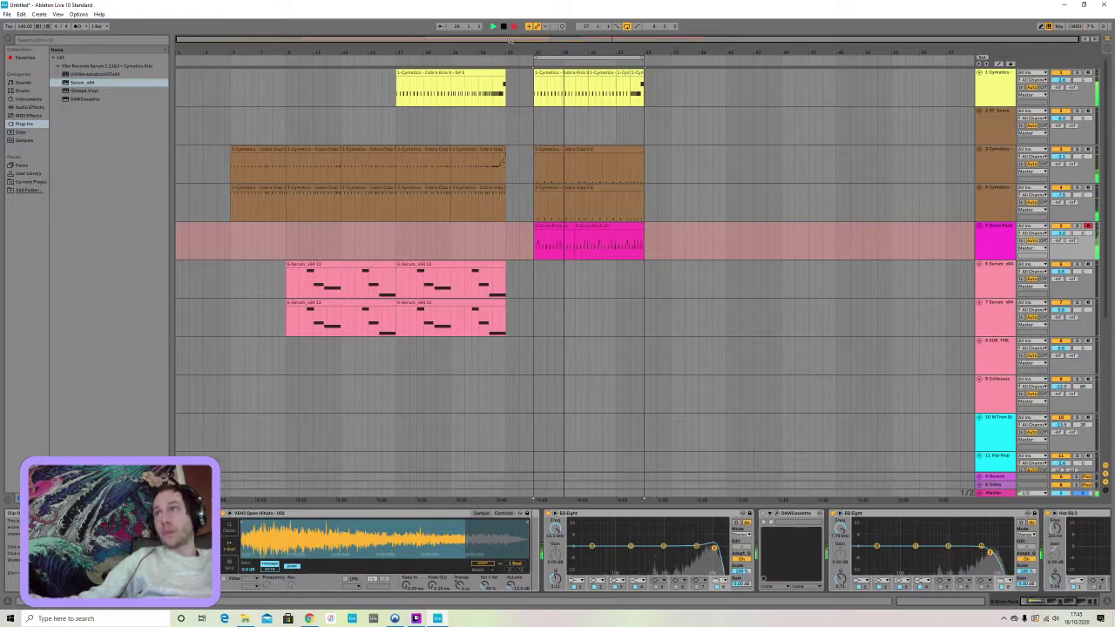
{"action": "key", "text": "space"}
{"action": "key", "text": "space"}
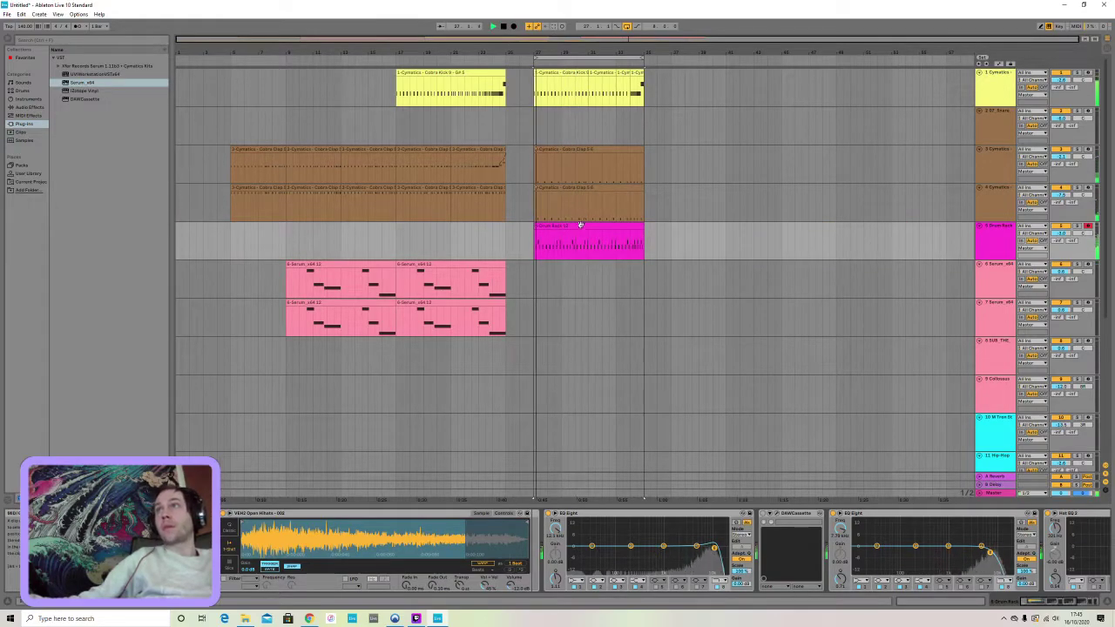
{"action": "left_click", "coordinate": [573, 225]}
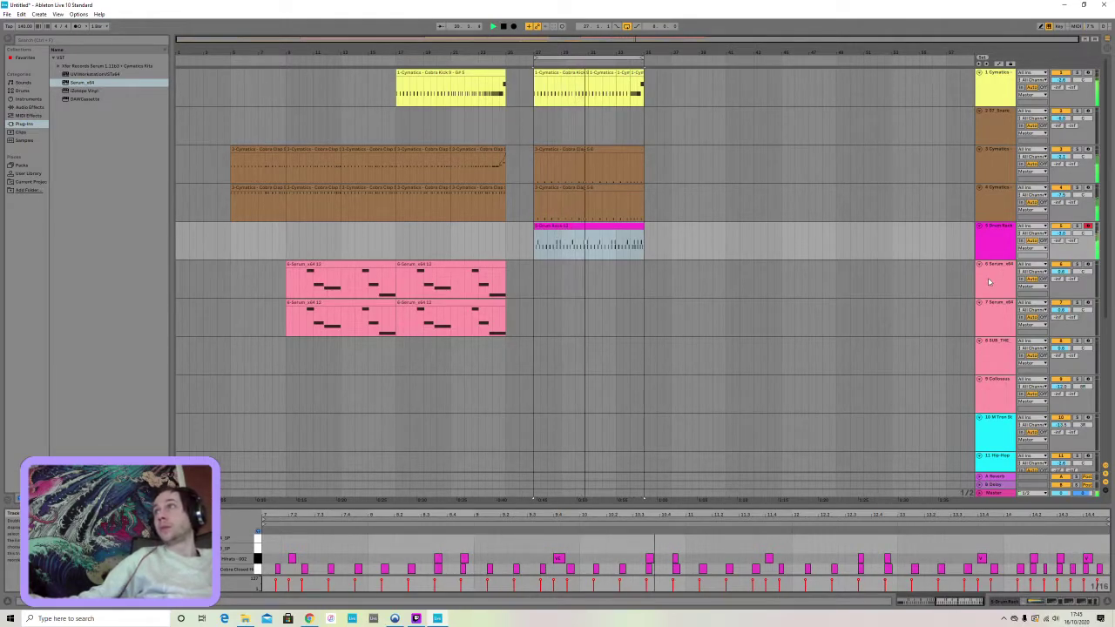
Review the device chain of the SUB_THE_BATTLE track 8 and replace its instrument with the Serum_x64 plug-in
{"action": "left_click", "coordinate": [994, 353]}
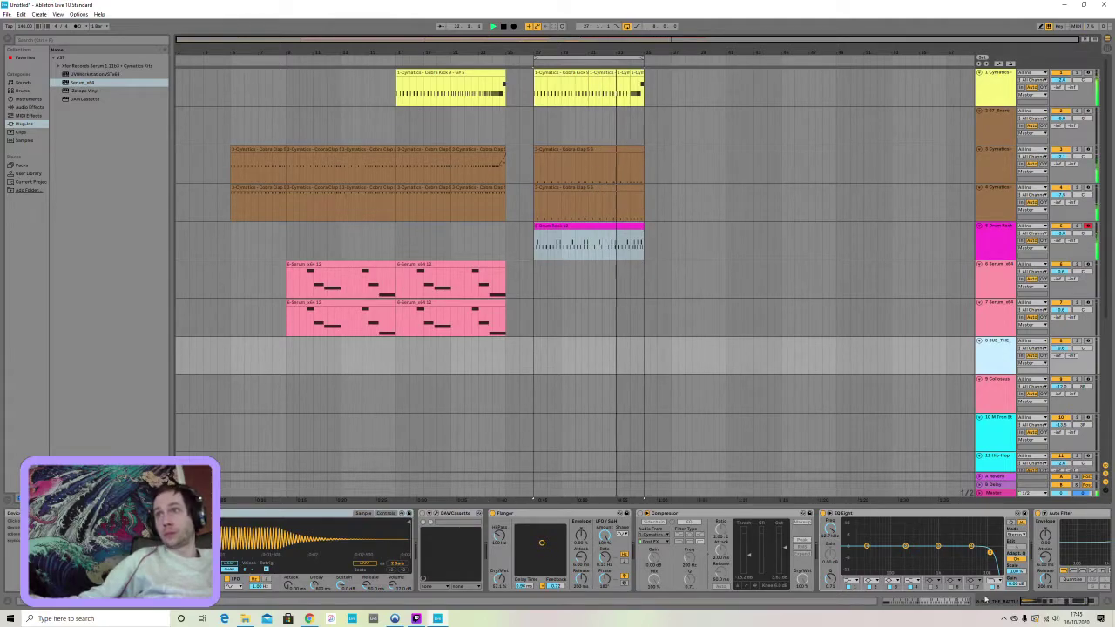
{"action": "left_click", "coordinate": [1079, 601]}
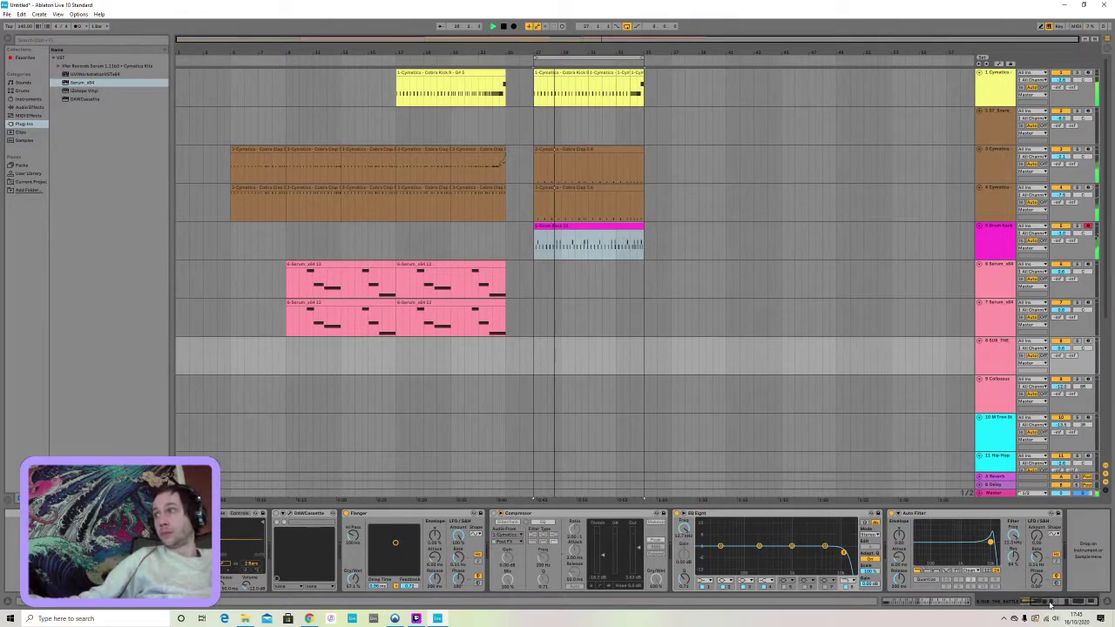
{"action": "scroll", "coordinate": [997, 603], "scroll_direction": "left", "scroll_amount": 3}
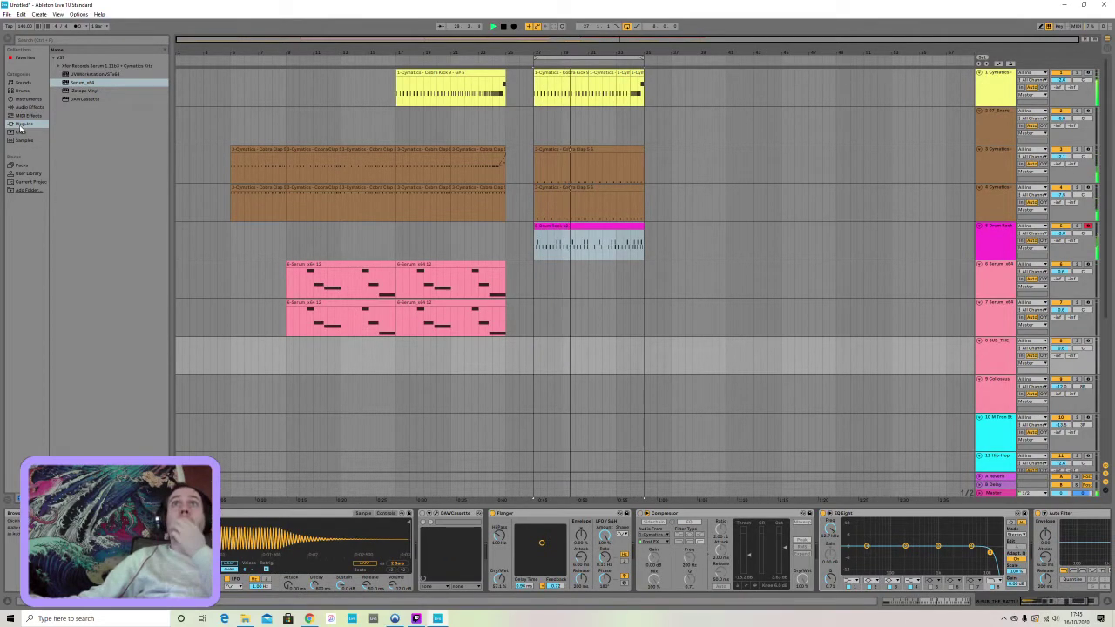
{"action": "double_click", "coordinate": [76, 82]}
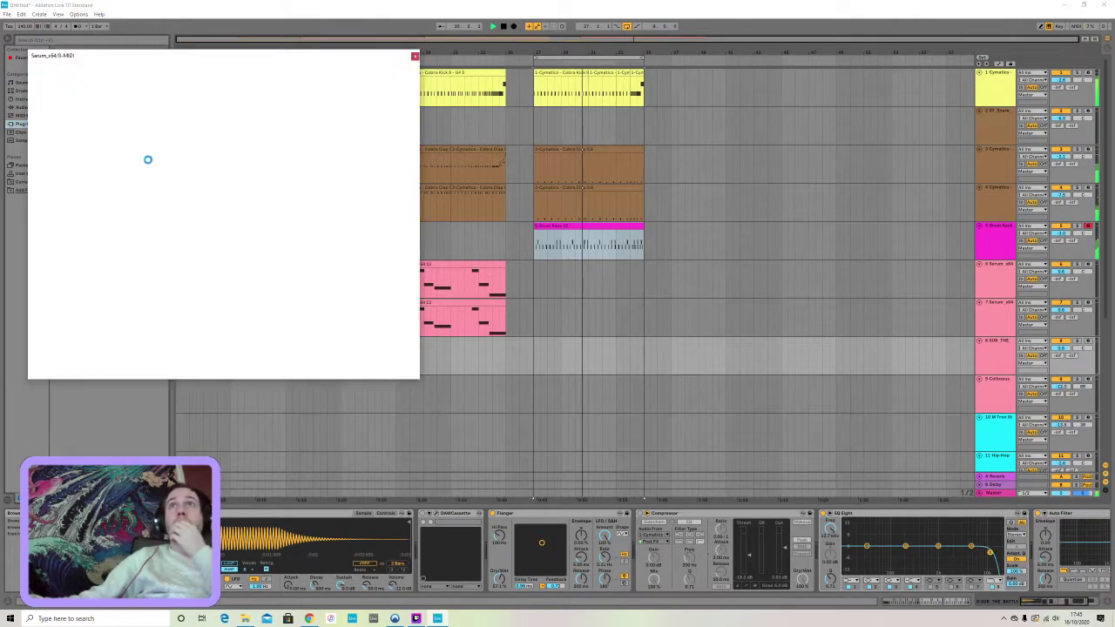
Browse Serum's presets filtered to the Bass category and load BASS - Bad Phase
{"action": "left_click", "coordinate": [350, 71]}
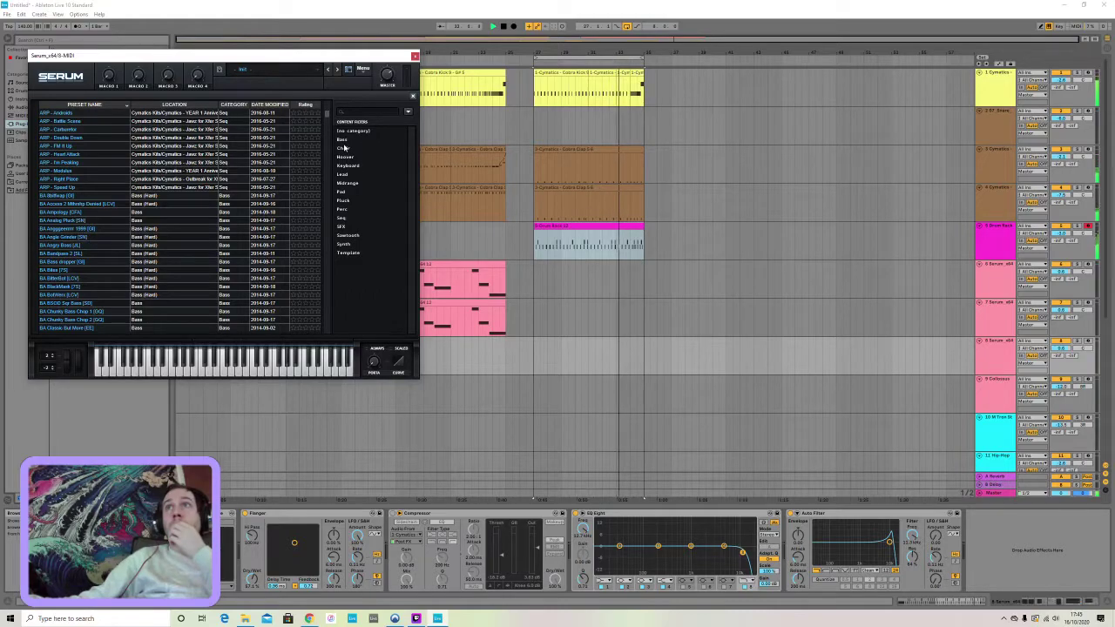
{"action": "left_click", "coordinate": [344, 140]}
{"action": "left_click_drag", "start_coordinate": [329, 119], "coordinate": [329, 178]}
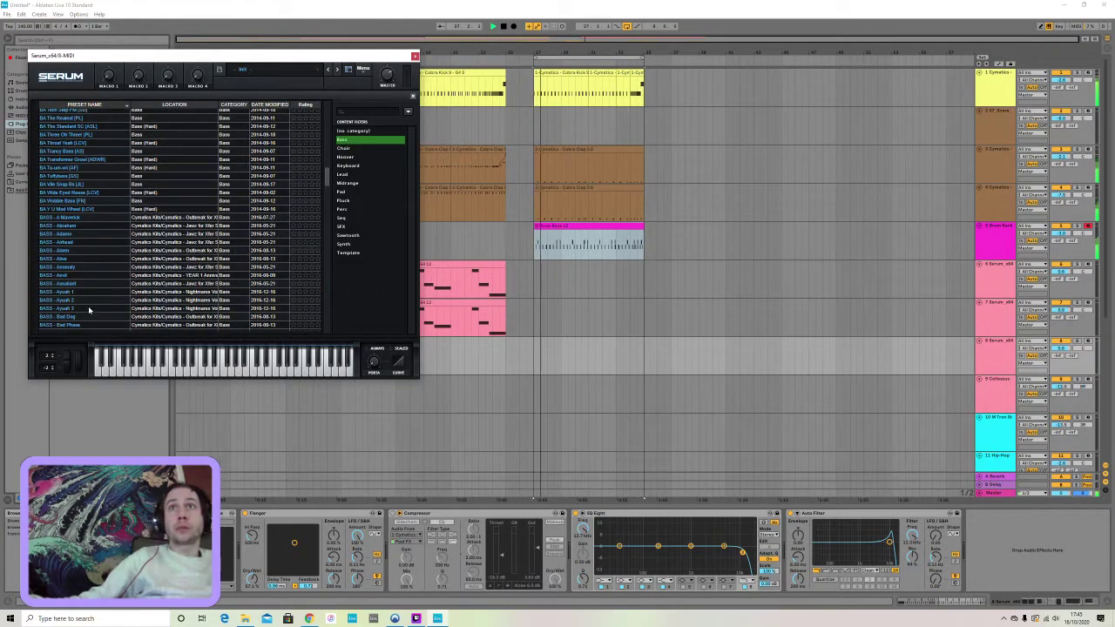
{"action": "left_click", "coordinate": [69, 326]}
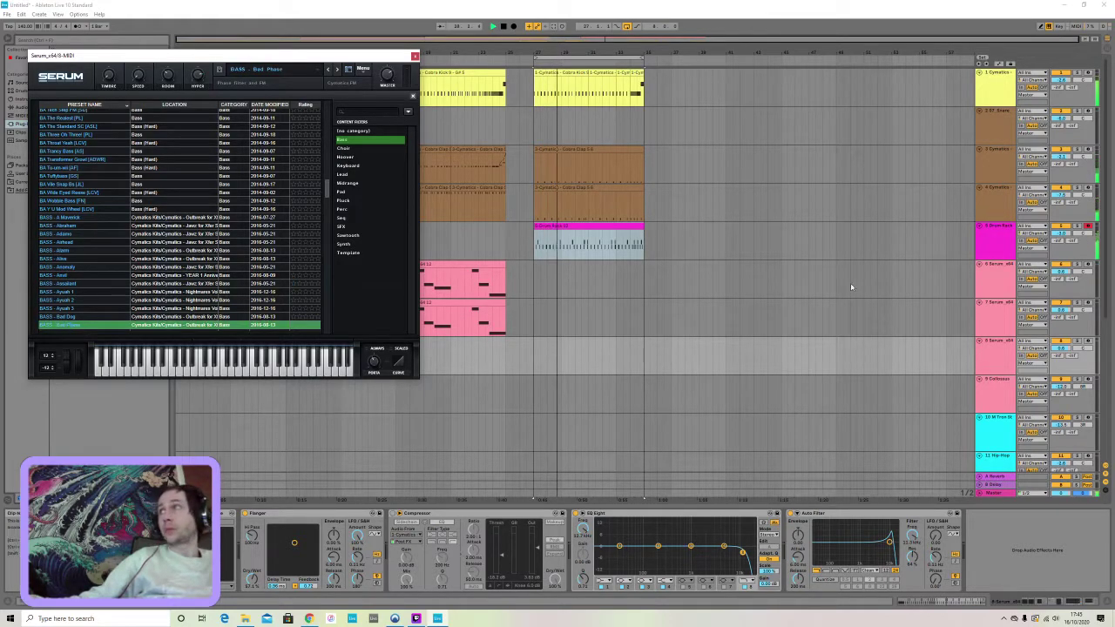
Arm track 8 for recording and audition the Serum bass presets Bending Back, Big Slab 1 and Big Slab 2
{"action": "left_click", "coordinate": [1085, 341]}
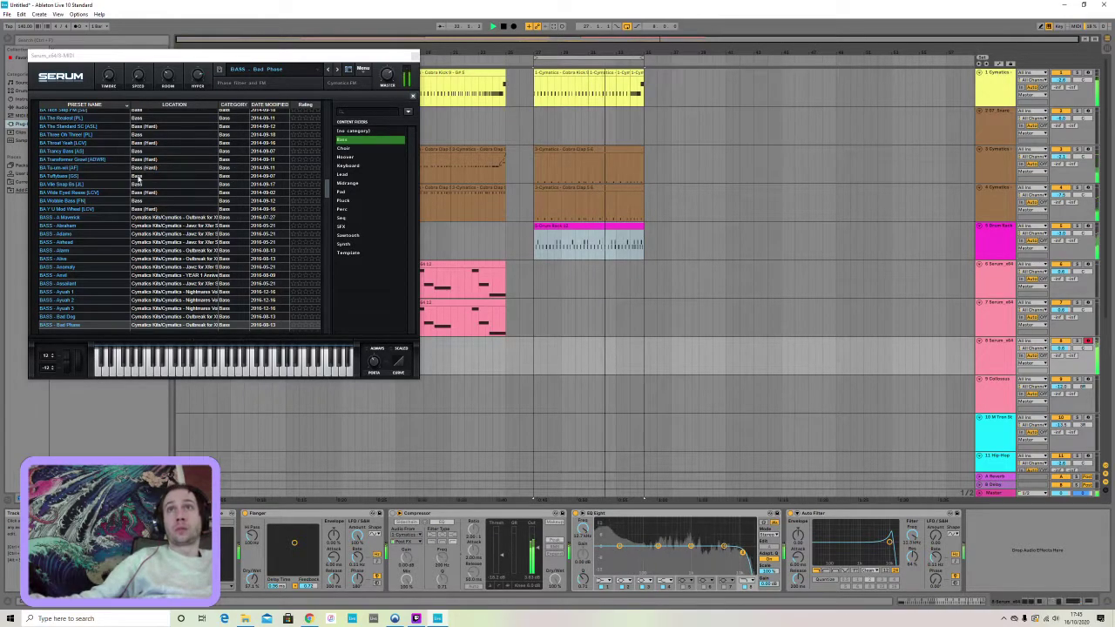
{"action": "scroll", "coordinate": [112, 237], "scroll_direction": "down", "scroll_amount": 6}
{"action": "left_click", "coordinate": [70, 233]}
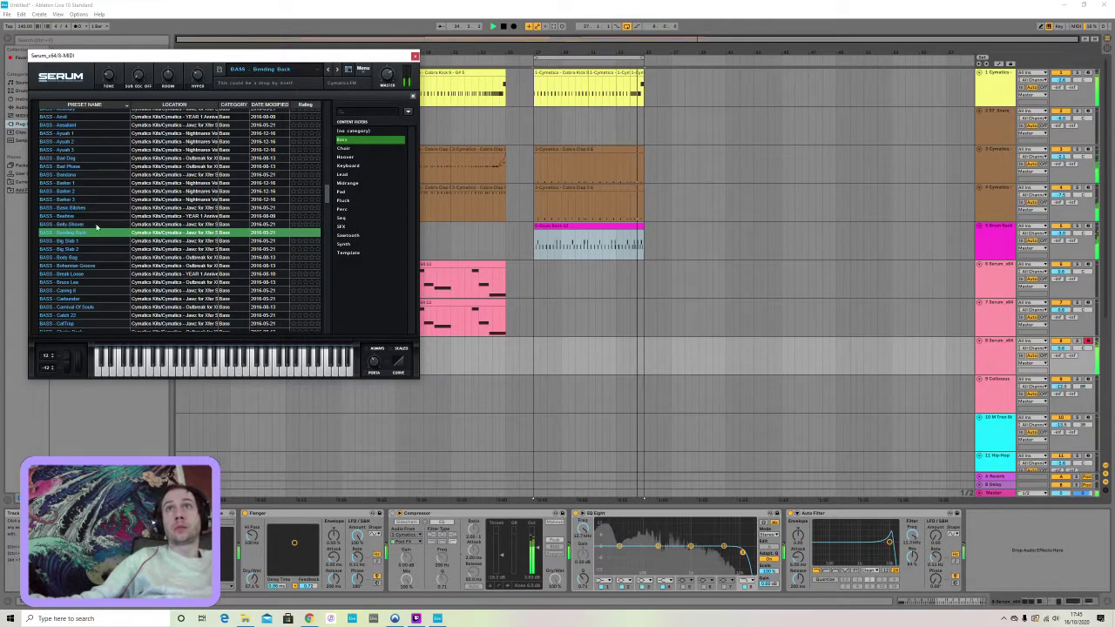
{"action": "left_click", "coordinate": [63, 243]}
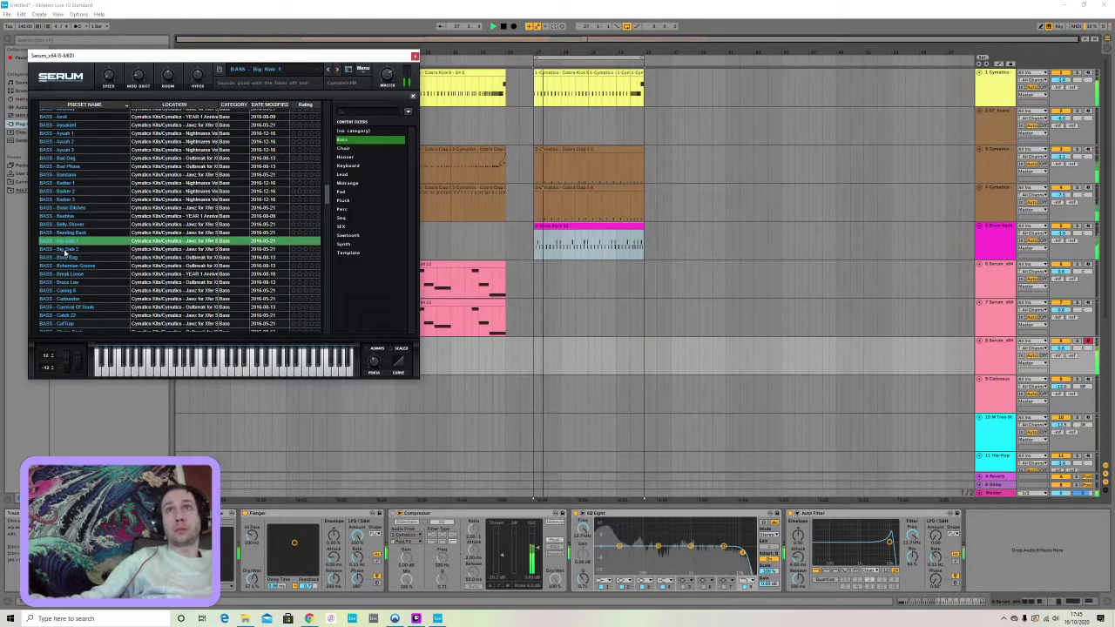
{"action": "left_click", "coordinate": [66, 250]}
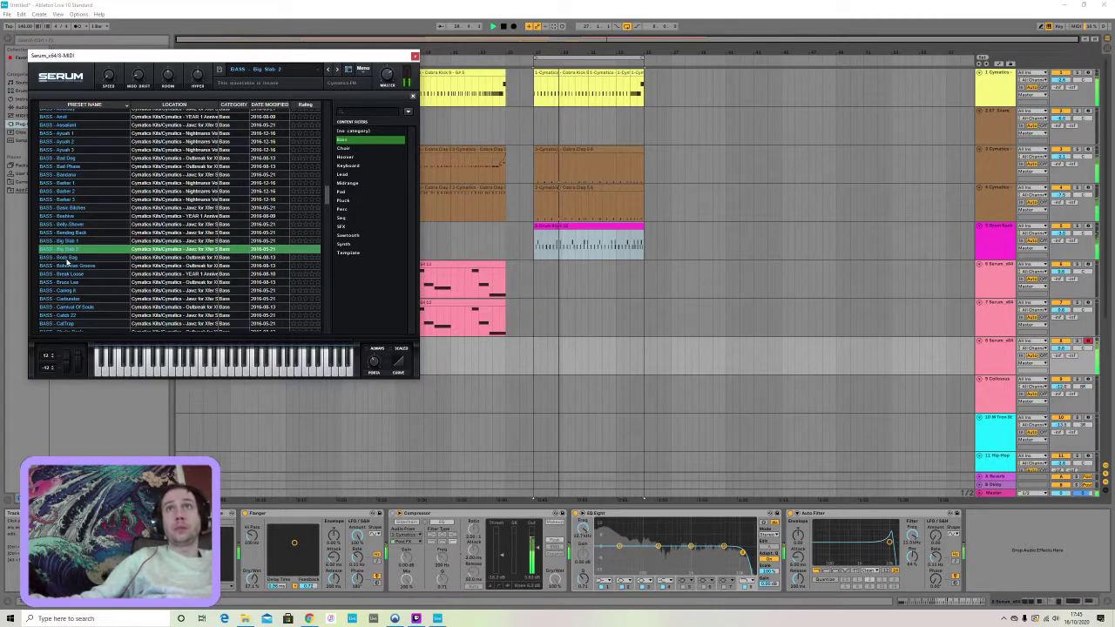
Audition the bass presets Basic Bitches, Barker 3, Barker 2, Barker 1, Bandana and Bad Phase in turn
{"action": "left_click", "coordinate": [74, 215]}
{"action": "left_click", "coordinate": [73, 208]}
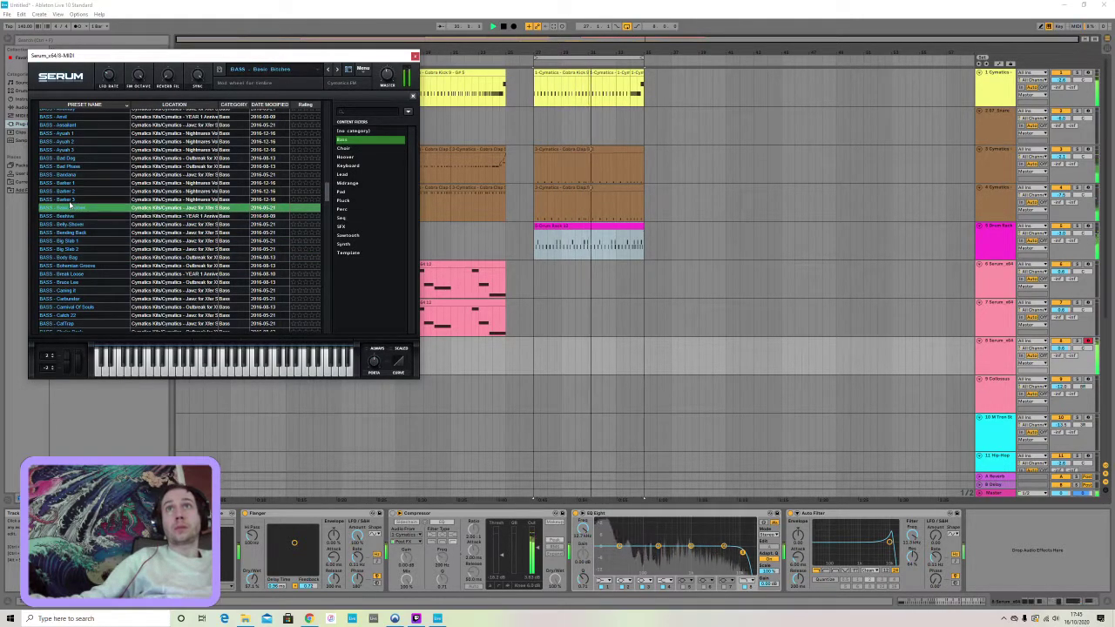
{"action": "left_click", "coordinate": [70, 202]}
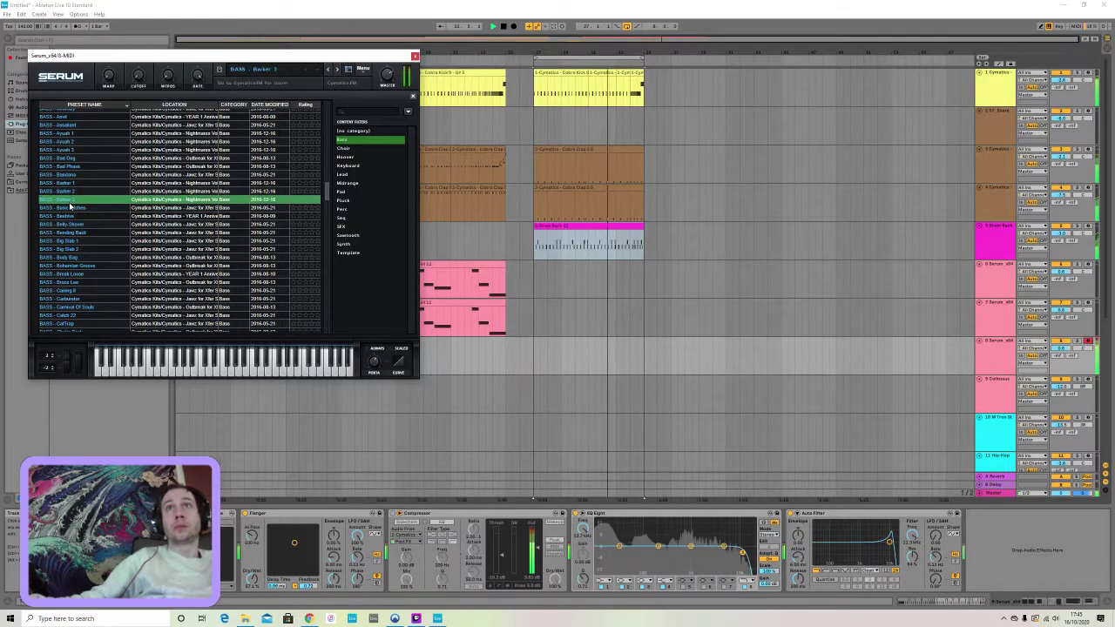
{"action": "left_click", "coordinate": [69, 194]}
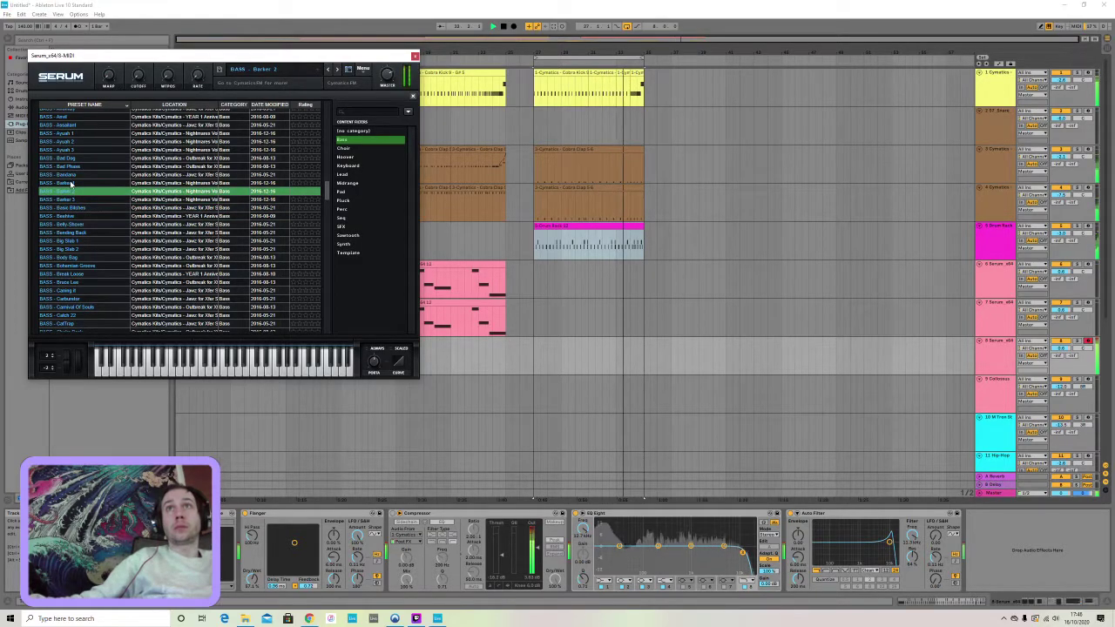
{"action": "left_click", "coordinate": [72, 182]}
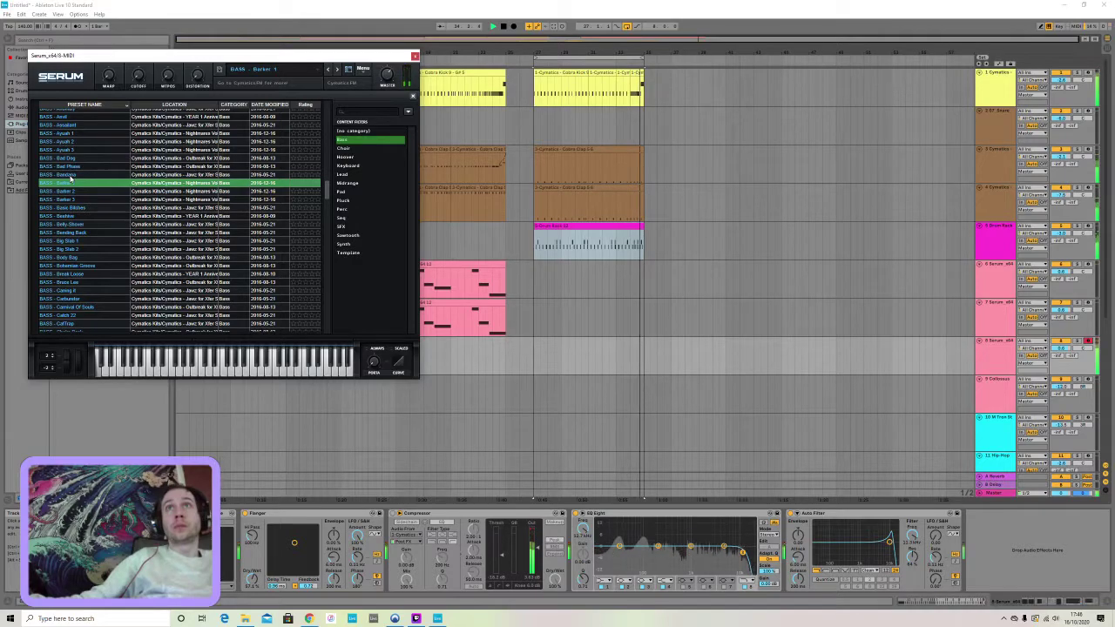
{"action": "left_click", "coordinate": [71, 174]}
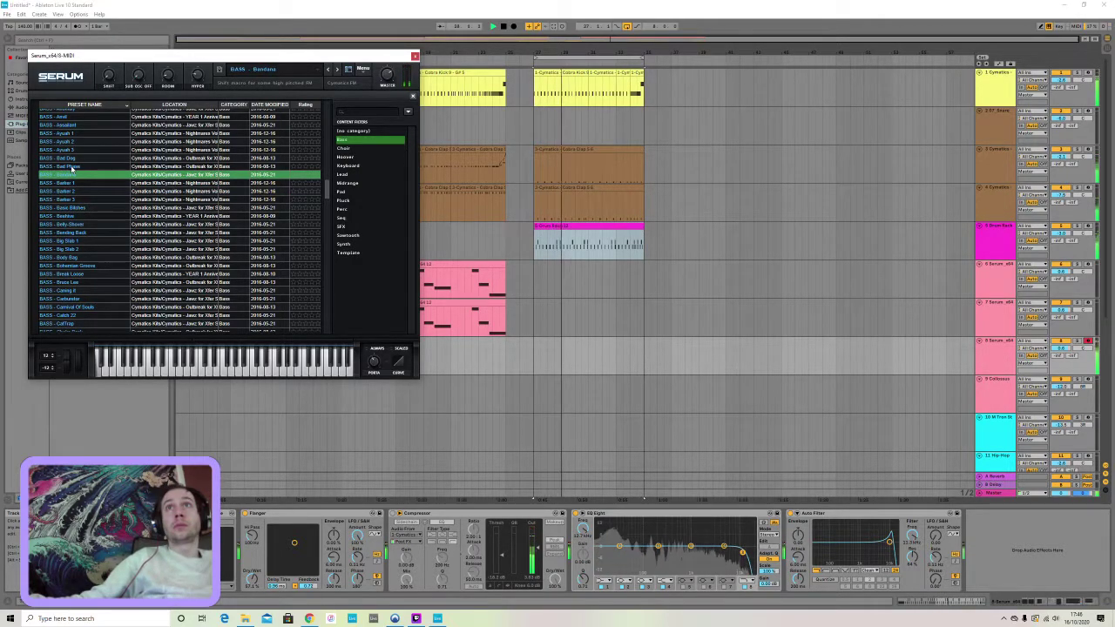
{"action": "left_click", "coordinate": [71, 166]}
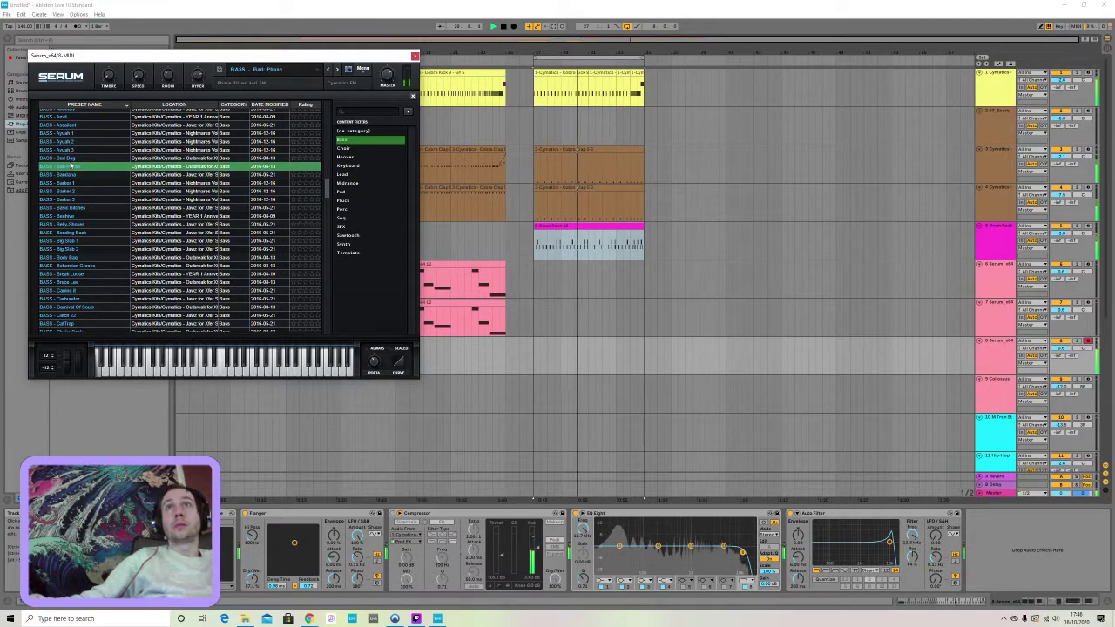
Audition the Break Loose bass preset, and load the Cymatics Pancake 2 preset
{"action": "left_click", "coordinate": [72, 276]}
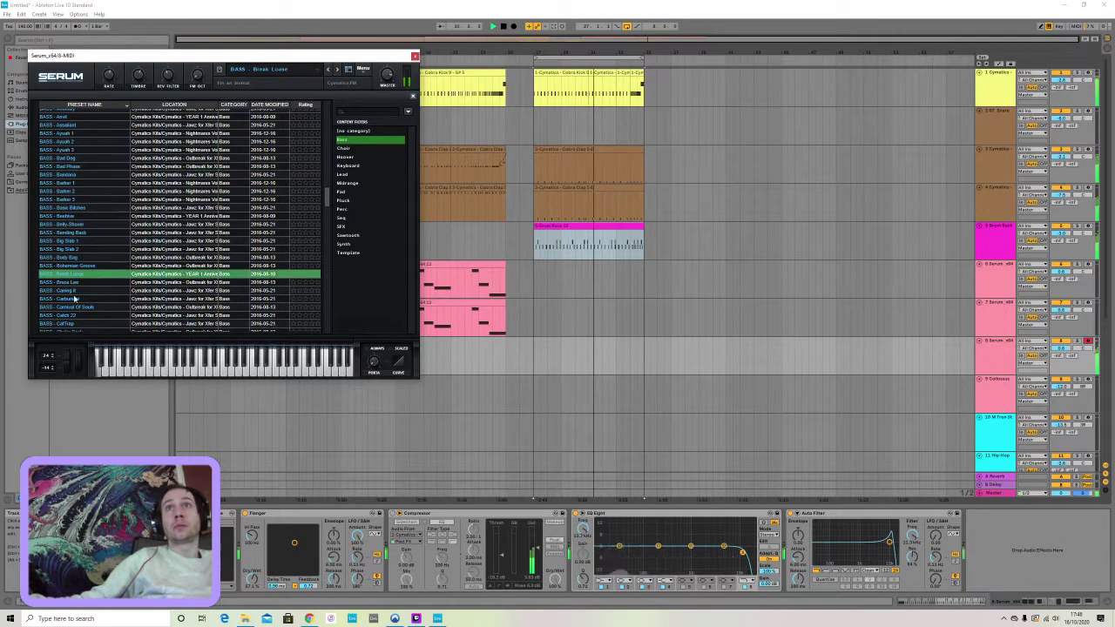
{"action": "scroll", "coordinate": [87, 279], "scroll_direction": "down", "scroll_amount": 4}
{"action": "left_click", "coordinate": [72, 267]}
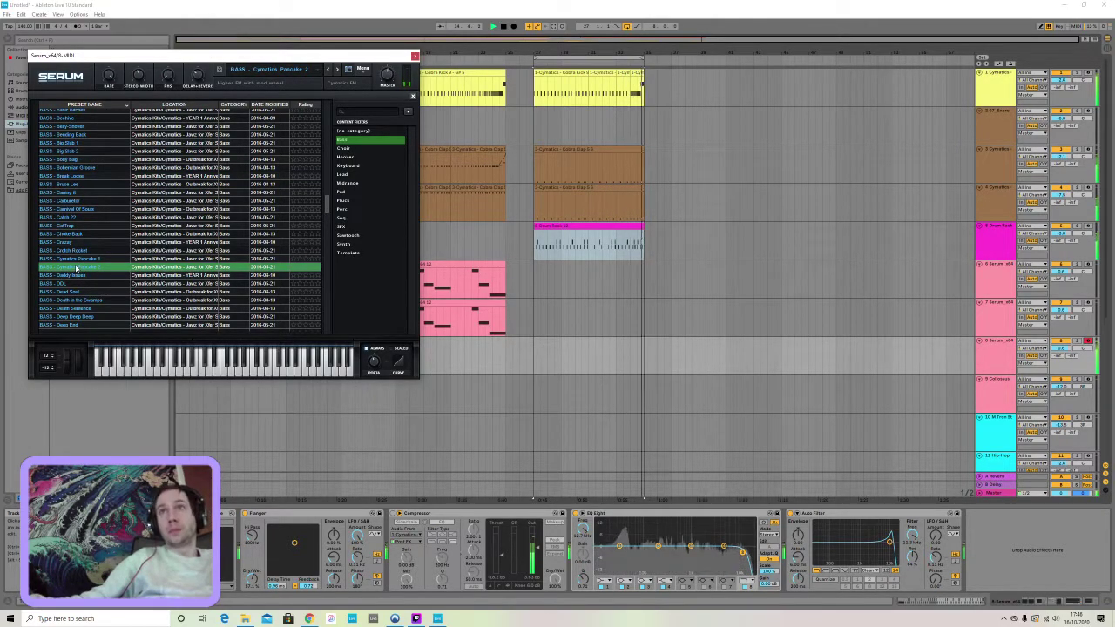
Leave the preset browser and change oscillator B's wavetable to Basic Mini
{"action": "left_click", "coordinate": [348, 70]}
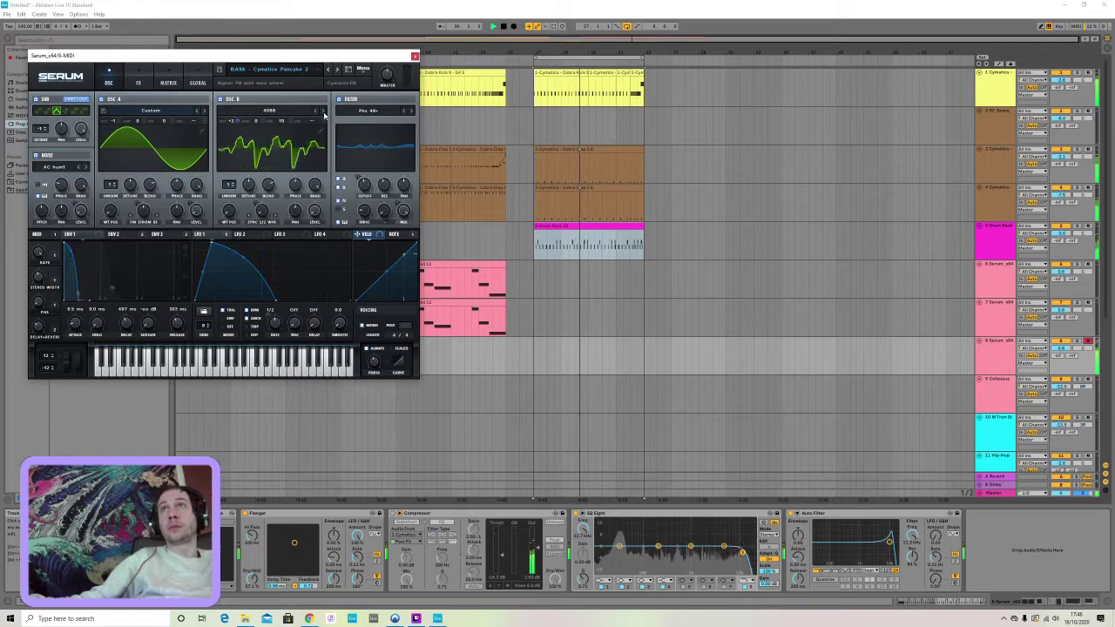
{"action": "left_click", "coordinate": [322, 111]}
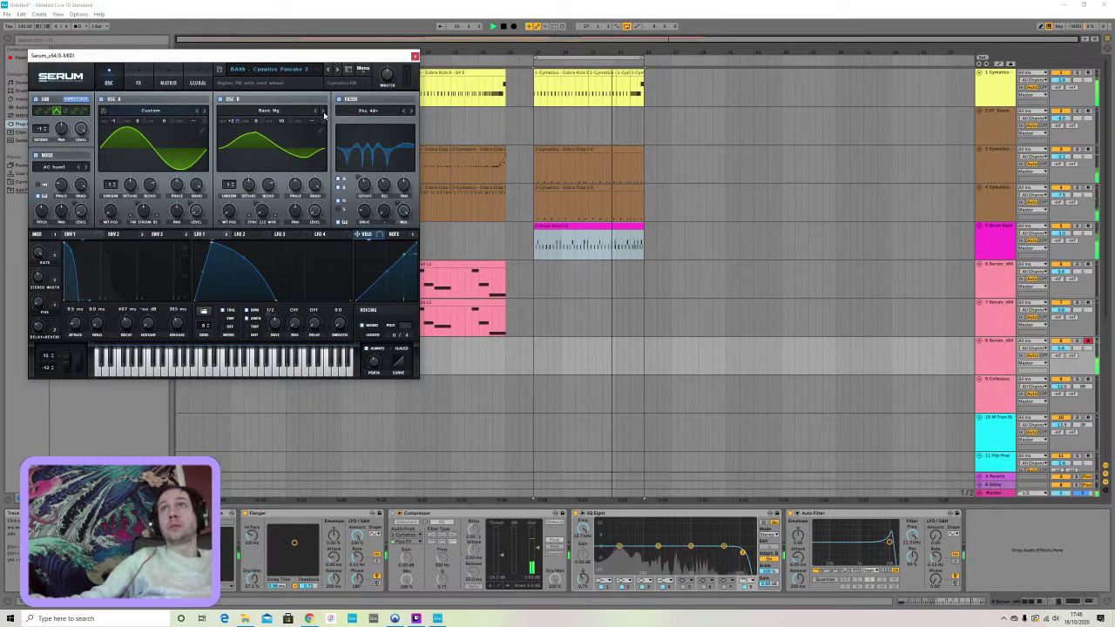
{"action": "left_click", "coordinate": [322, 112]}
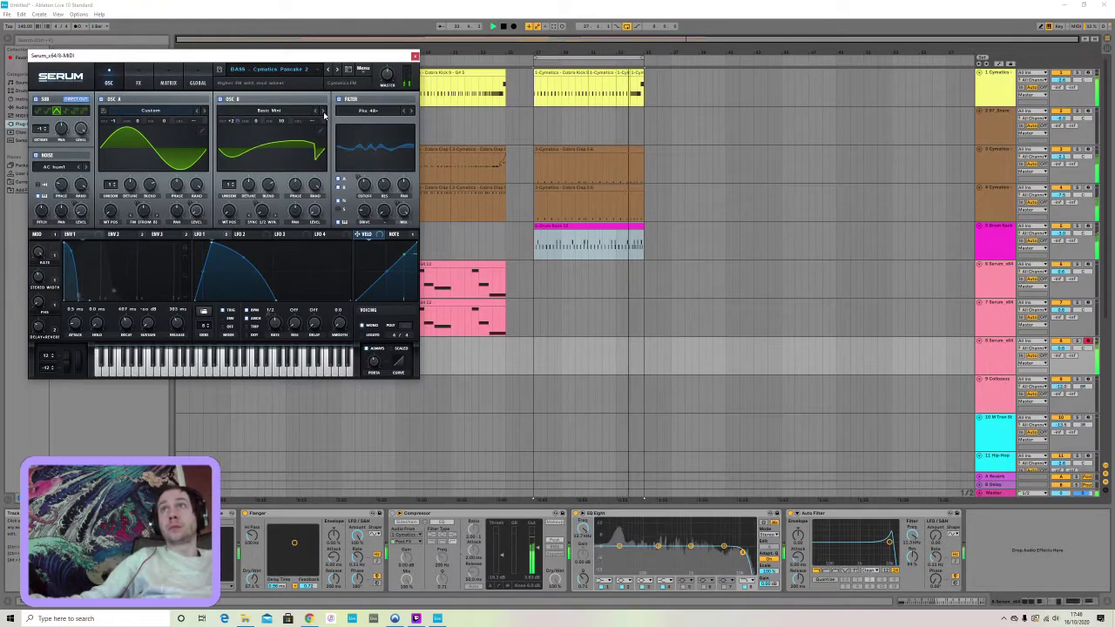
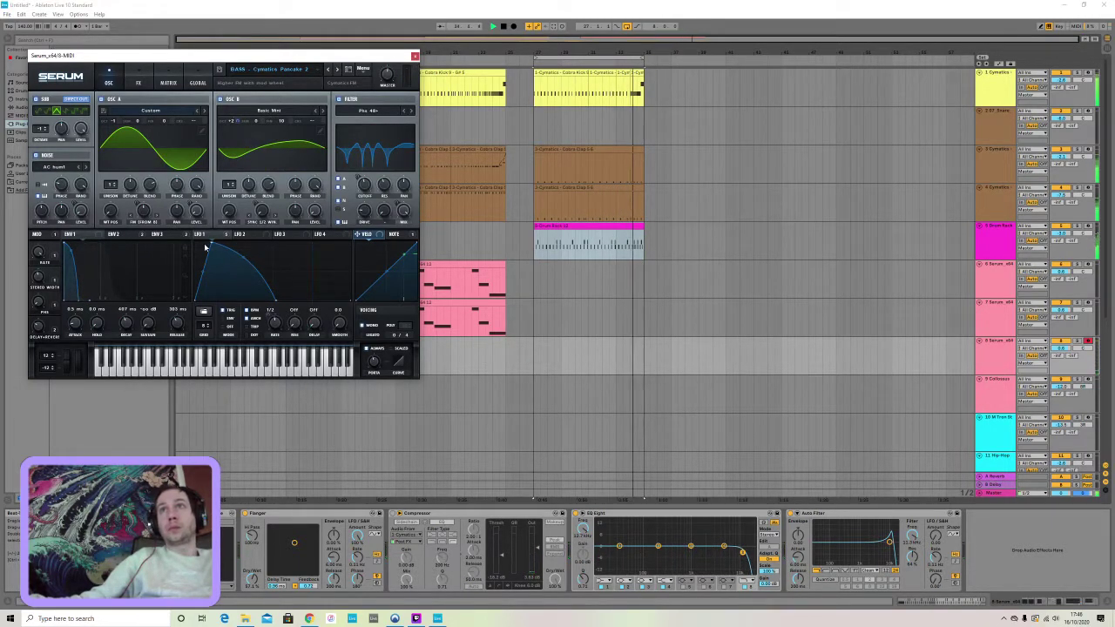
Move LFO 1's peak earlier in its cycle and shorten envelope 1's decay to about 375 ms
{"action": "mouse_move", "coordinate": [210, 245]}
{"action": "left_mouse_down"}
{"action": "mouse_move", "coordinate": [222, 249]}
{"action": "mouse_move", "coordinate": [210, 258]}
{"action": "mouse_move", "coordinate": [200, 245]}
{"action": "left_mouse_up"}
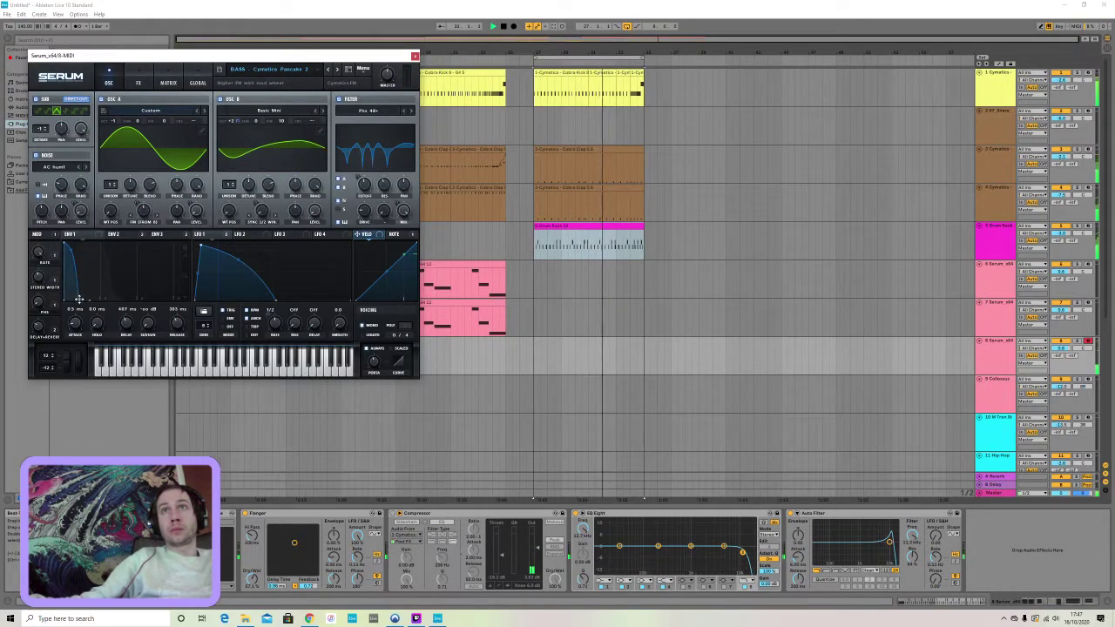
{"action": "mouse_move", "coordinate": [79, 299]}
{"action": "left_mouse_down"}
{"action": "mouse_move", "coordinate": [91, 295]}
{"action": "mouse_move", "coordinate": [73, 290]}
{"action": "left_mouse_up"}
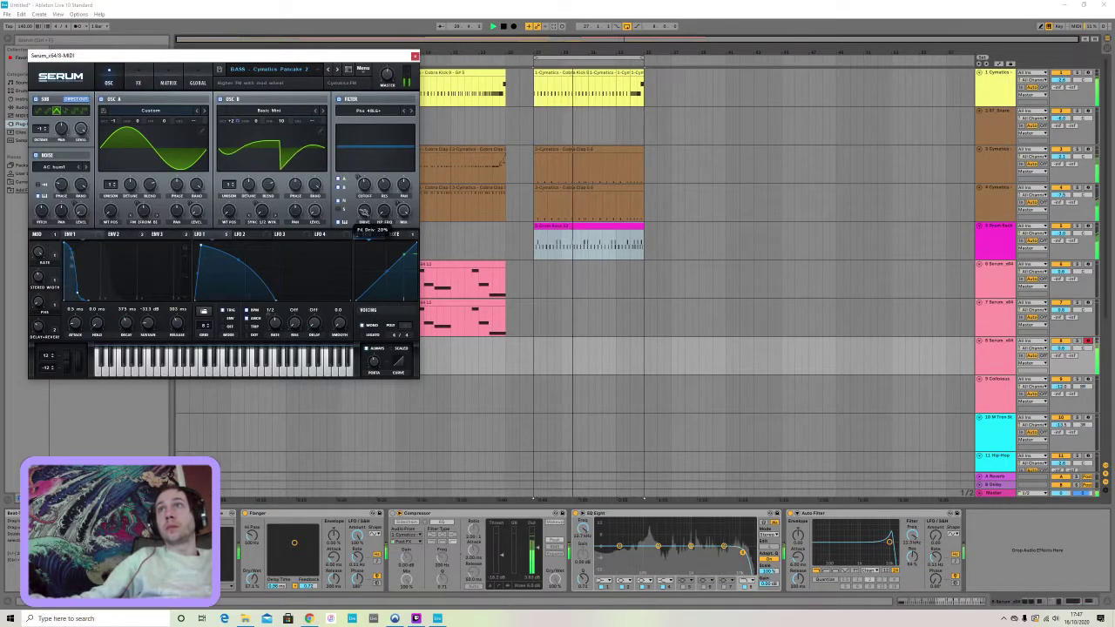
Adjust the cutoff frequency of the Serum filter
{"action": "mouse_move", "coordinate": [367, 196]}
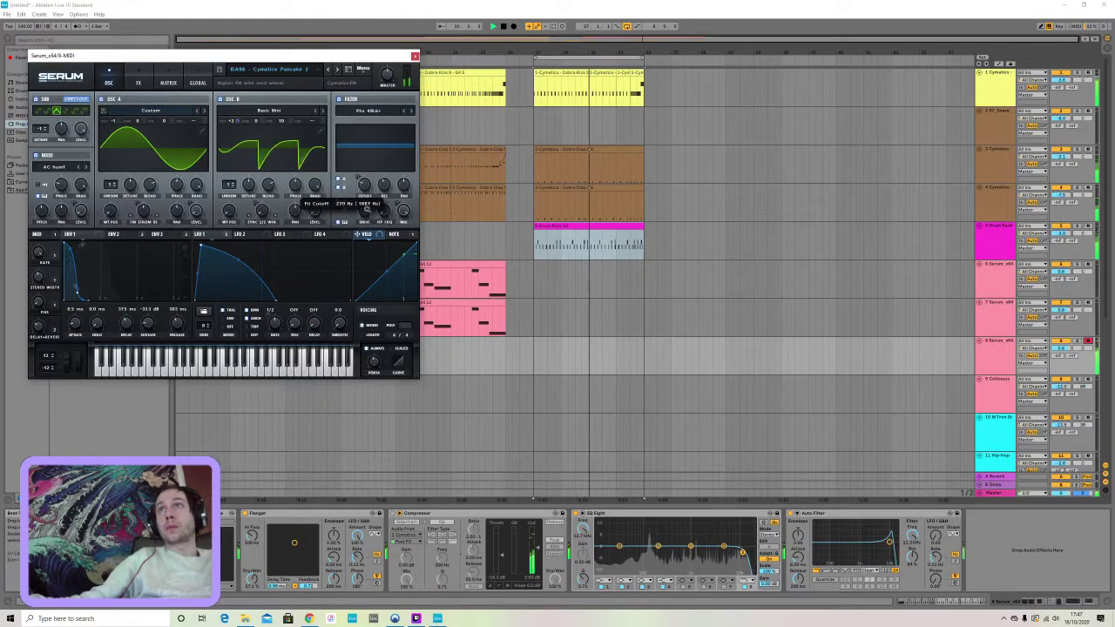
{"action": "left_click_drag", "start_coordinate": [357, 176], "coordinate": [354, 165]}
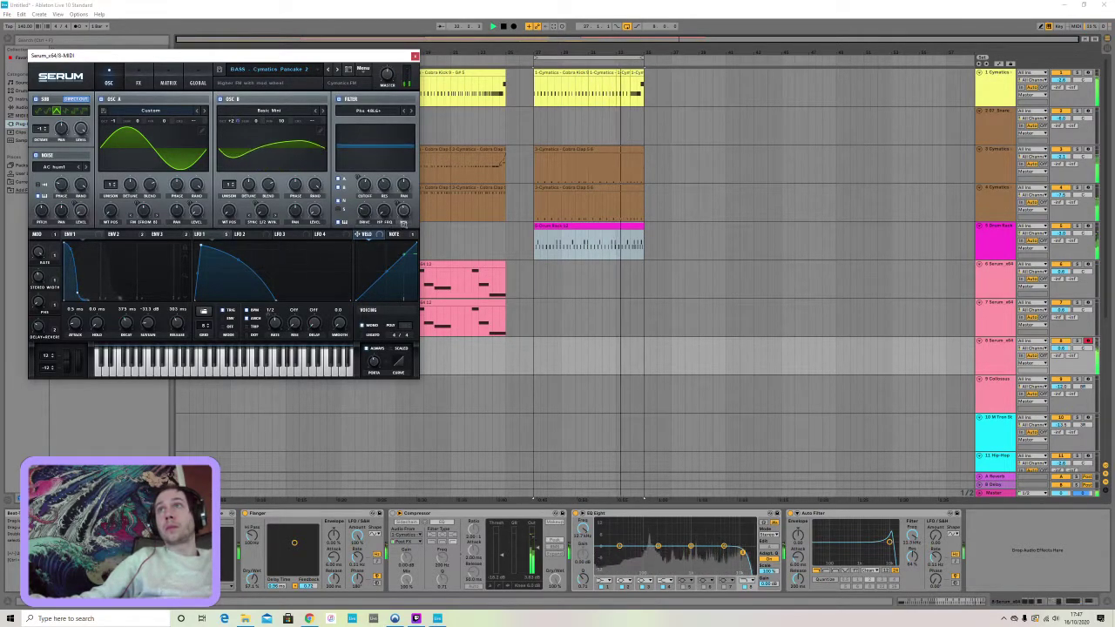
{"action": "mouse_move", "coordinate": [386, 203]}
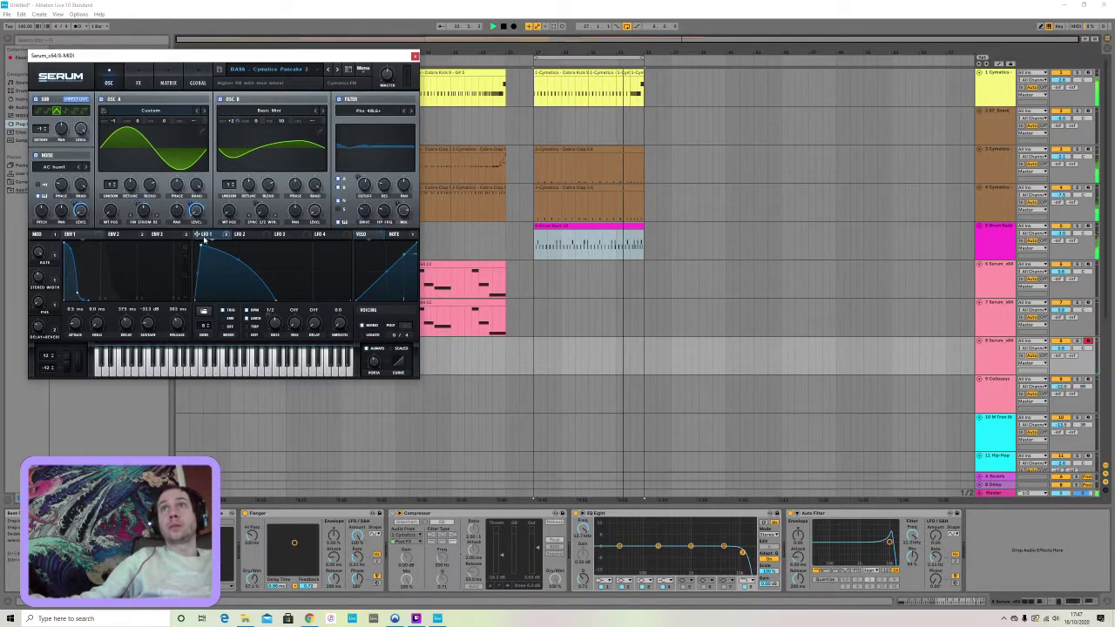
Modulate oscillator A's wavetable position with LFO 1, and reshape LFO 1 into a shorter, outward-bowed decay
{"action": "left_click_drag", "start_coordinate": [110, 214], "coordinate": [93, 159]}
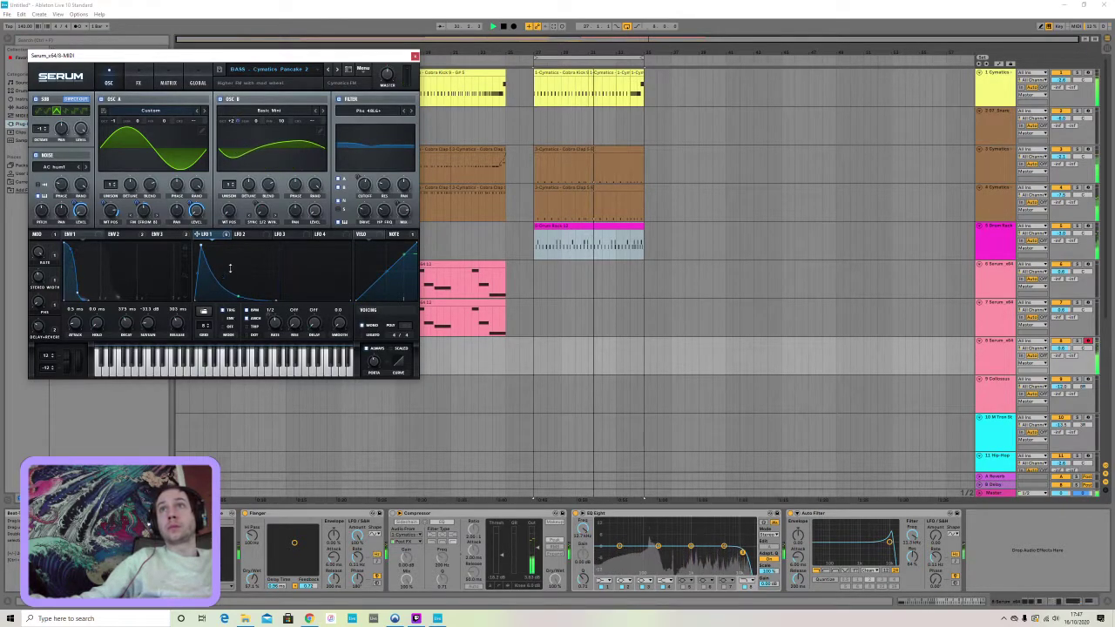
{"action": "left_click_drag", "start_coordinate": [232, 251], "coordinate": [233, 239]}
{"action": "left_click_drag", "start_coordinate": [275, 300], "coordinate": [229, 301]}
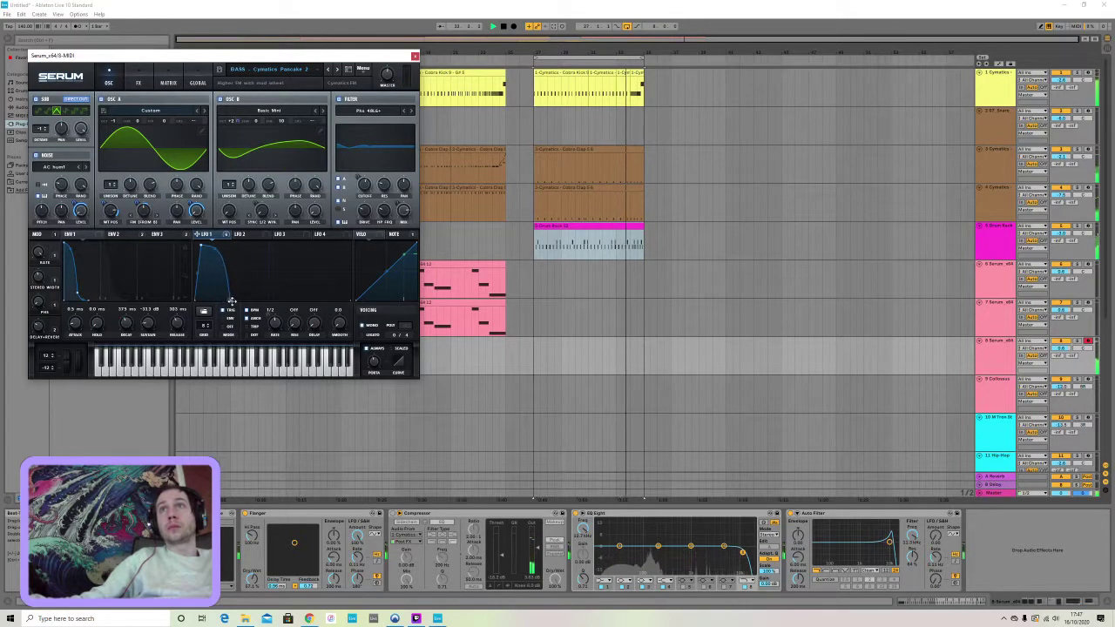
{"action": "mouse_move", "coordinate": [233, 301]}
{"action": "left_mouse_down"}
{"action": "mouse_move", "coordinate": [239, 279]}
{"action": "mouse_move", "coordinate": [233, 301]}
{"action": "left_mouse_up"}
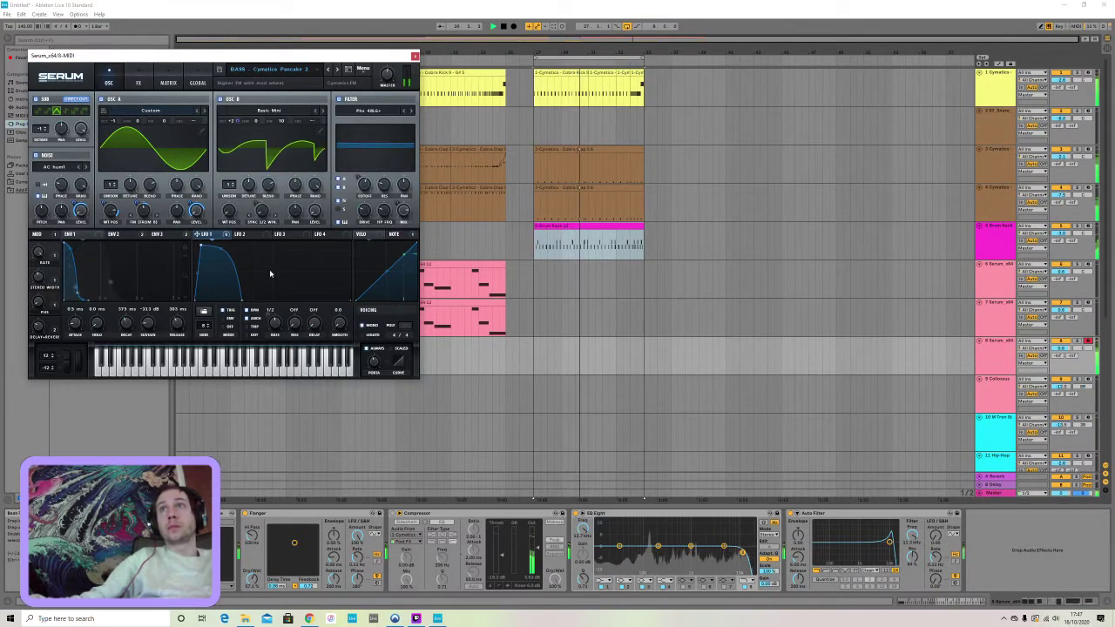
Review the shapes of LFO 2, LFO 3 and LFO 4, and bow the velocity curve downward
{"action": "left_click", "coordinate": [241, 234]}
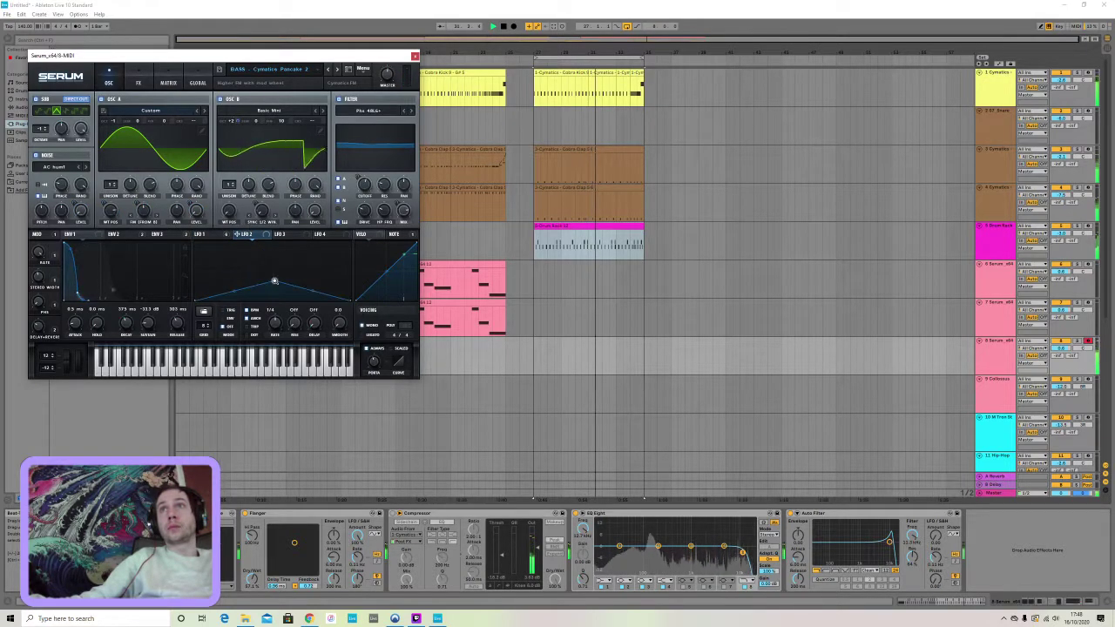
{"action": "left_click", "coordinate": [285, 235]}
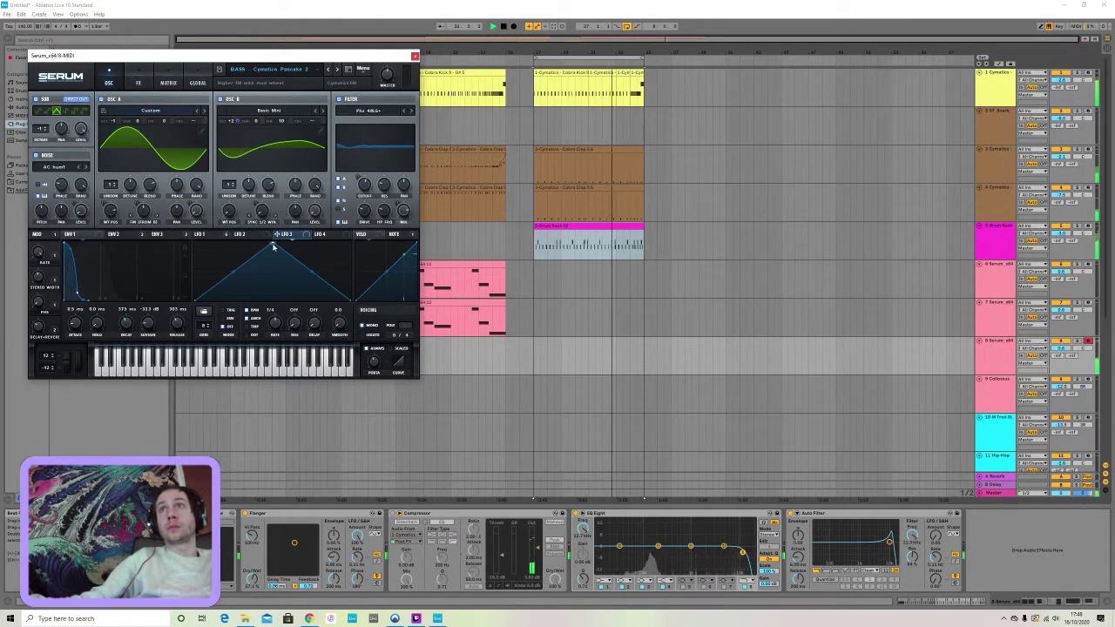
{"action": "left_click", "coordinate": [322, 235]}
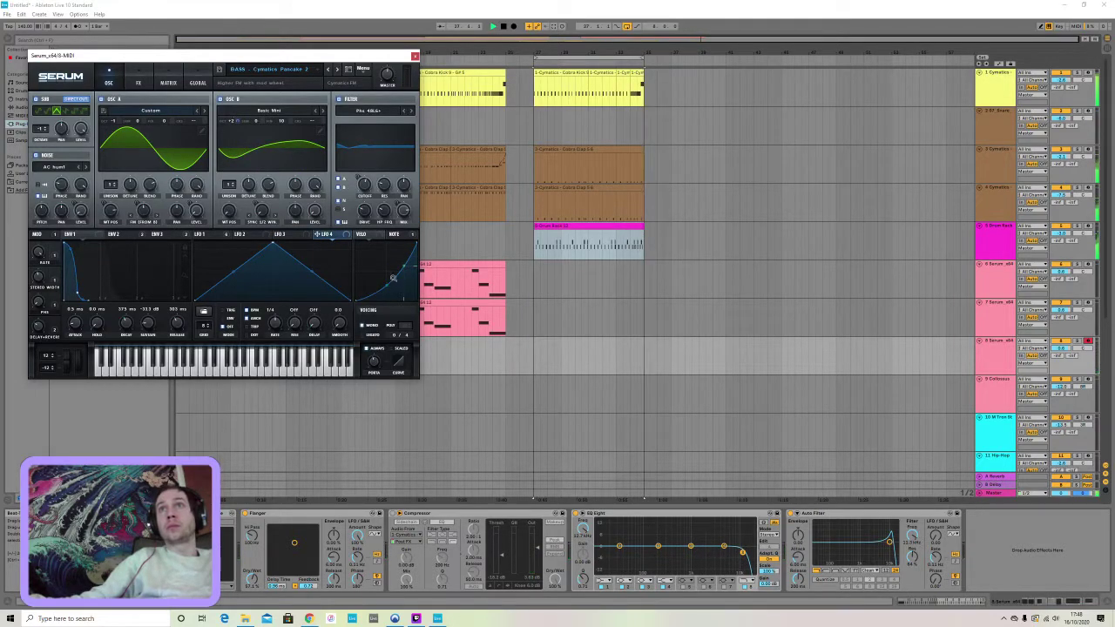
Turn off the patch's Filter, EQ, Delay, Reverb, Distortion, Hyper/Dimension and Compressor effects
{"action": "left_click", "coordinate": [140, 76]}
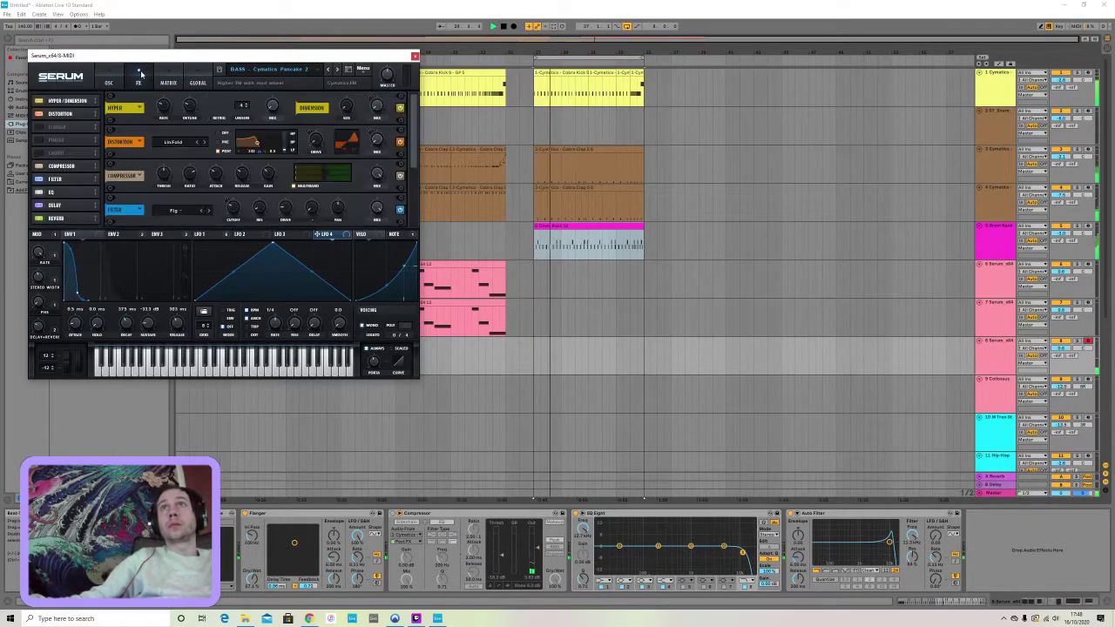
{"action": "left_click", "coordinate": [37, 179]}
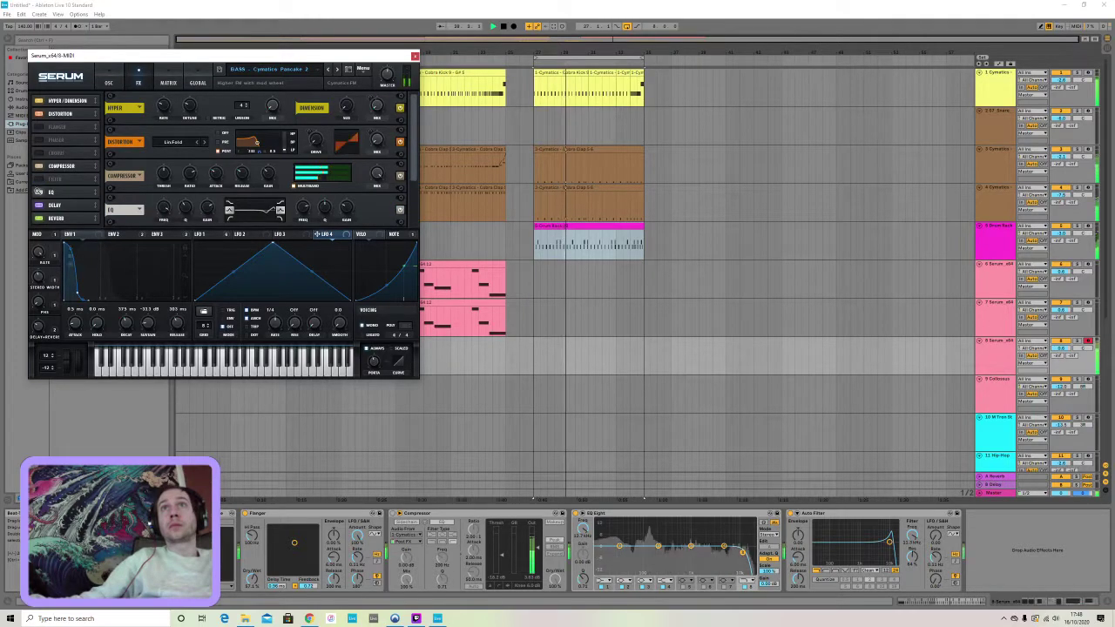
{"action": "left_click", "coordinate": [38, 193]}
{"action": "left_click", "coordinate": [40, 206]}
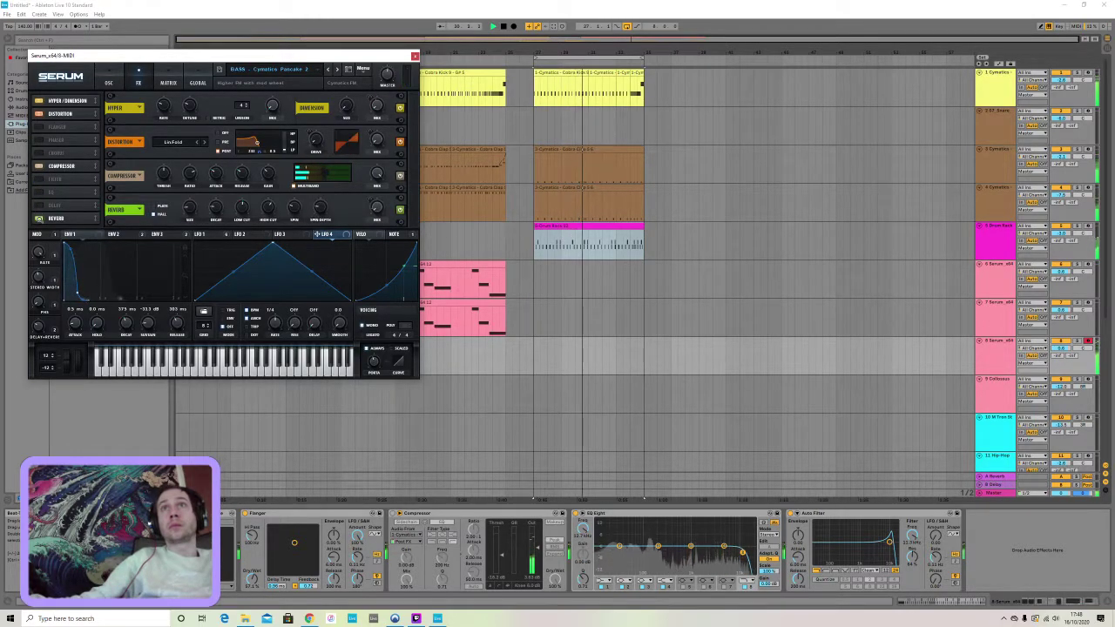
{"action": "left_click", "coordinate": [39, 218]}
{"action": "left_click", "coordinate": [38, 114]}
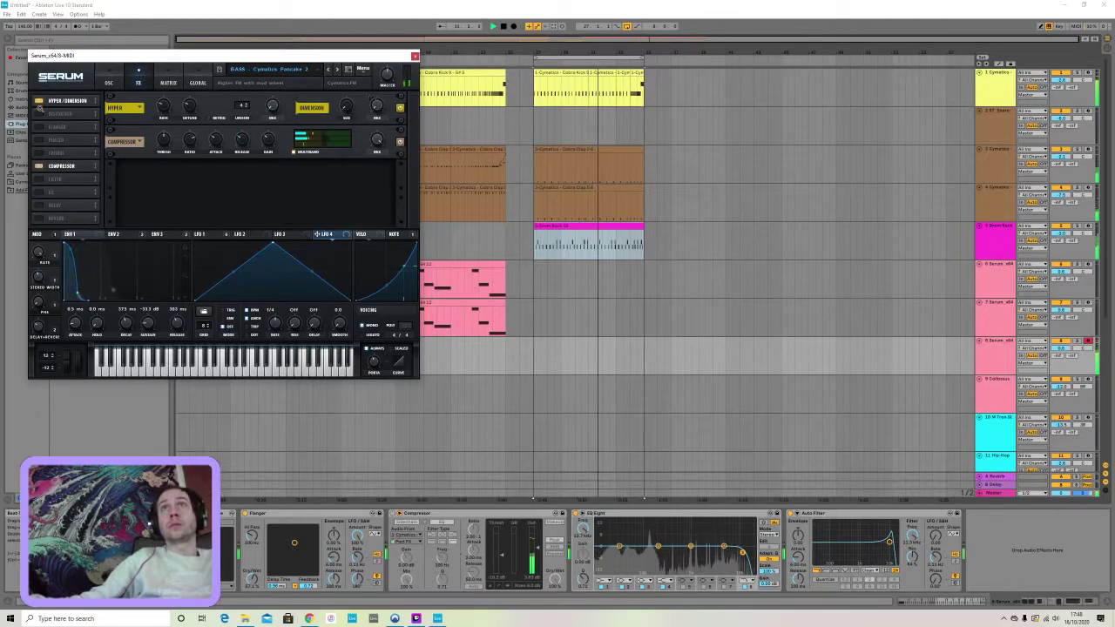
{"action": "left_click", "coordinate": [37, 101]}
{"action": "left_click", "coordinate": [38, 166]}
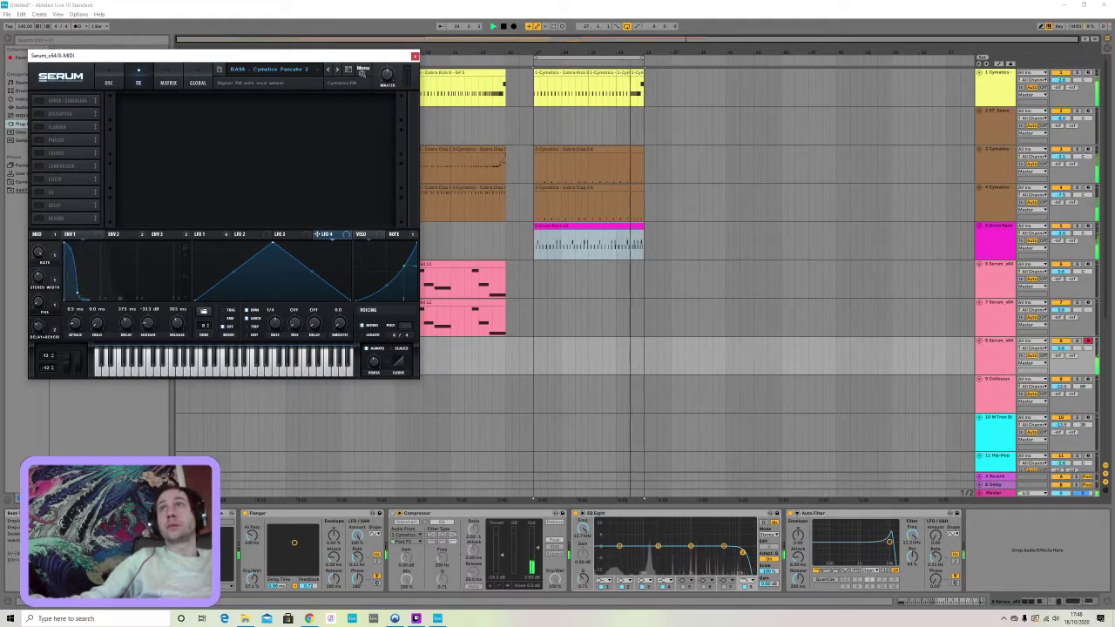
Return to the oscillator settings and change oscillator B's wavetable to the Filthy one
{"action": "left_click", "coordinate": [347, 70]}
{"action": "left_click", "coordinate": [347, 71]}
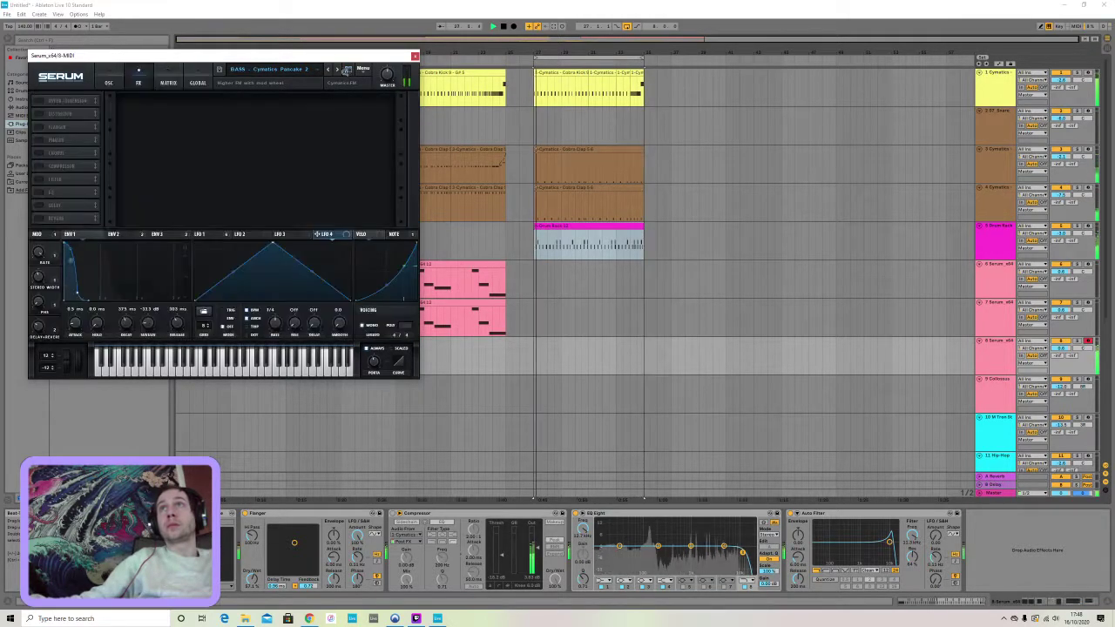
{"action": "left_click", "coordinate": [108, 83]}
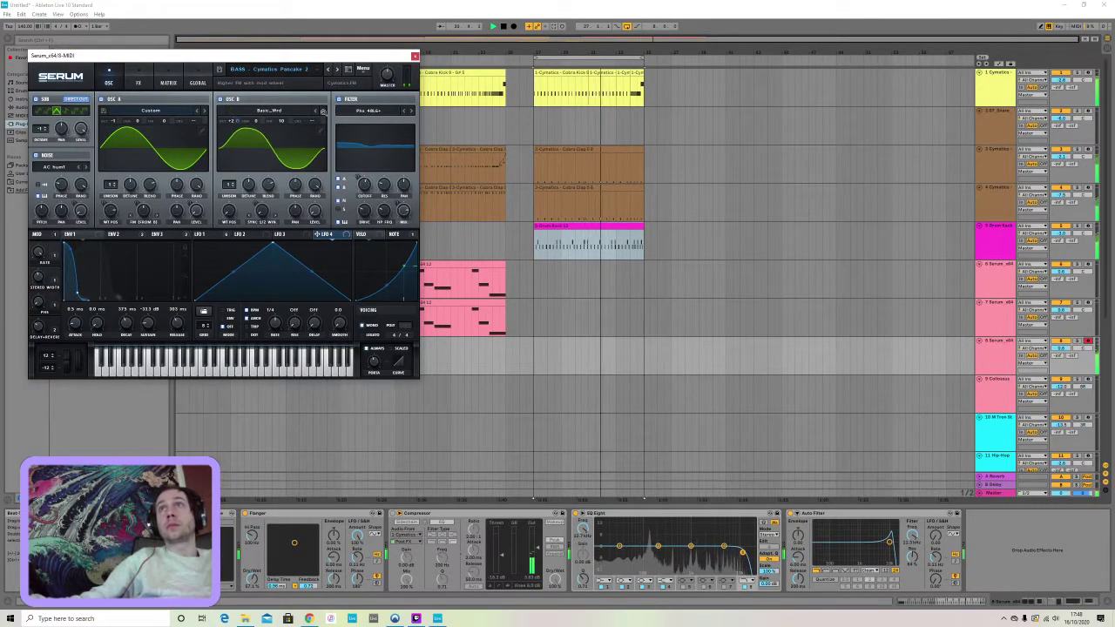
{"action": "left_click", "coordinate": [323, 112]}
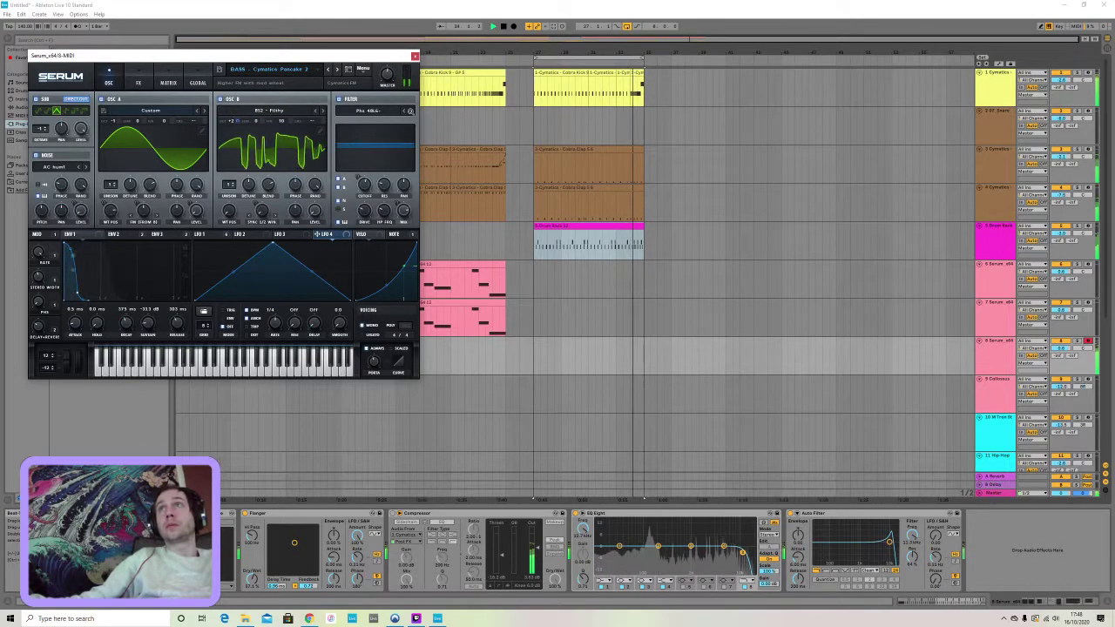
Try a High EQ filter type, settle on MG Low 24, and adjust the filter cutoff
{"action": "left_click", "coordinate": [372, 111]}
{"action": "mouse_move", "coordinate": [364, 149]}
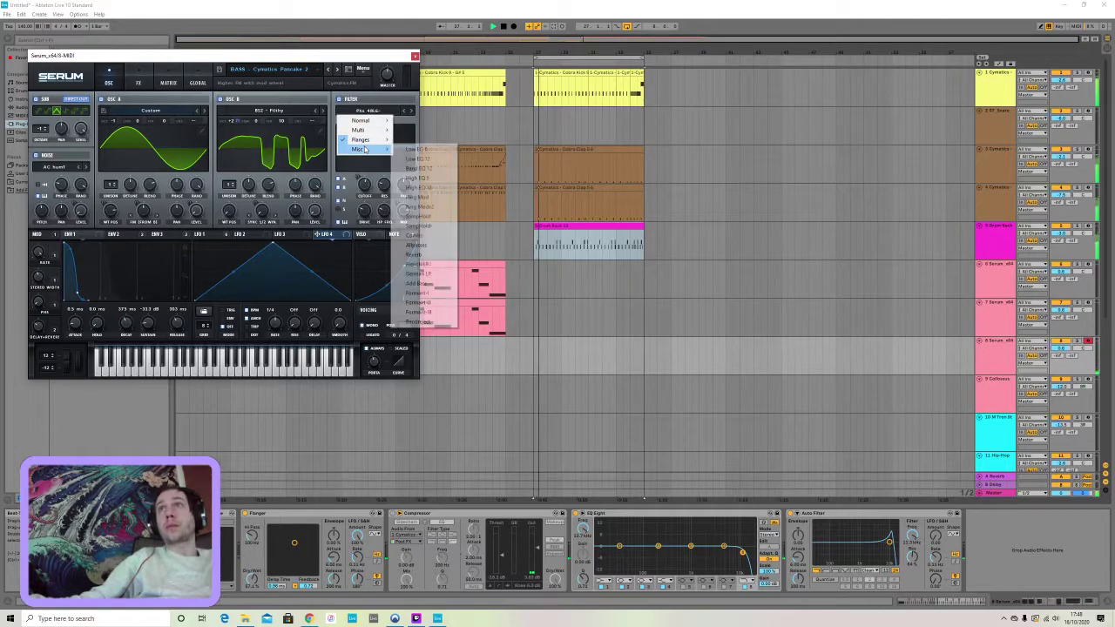
{"action": "left_click", "coordinate": [417, 187]}
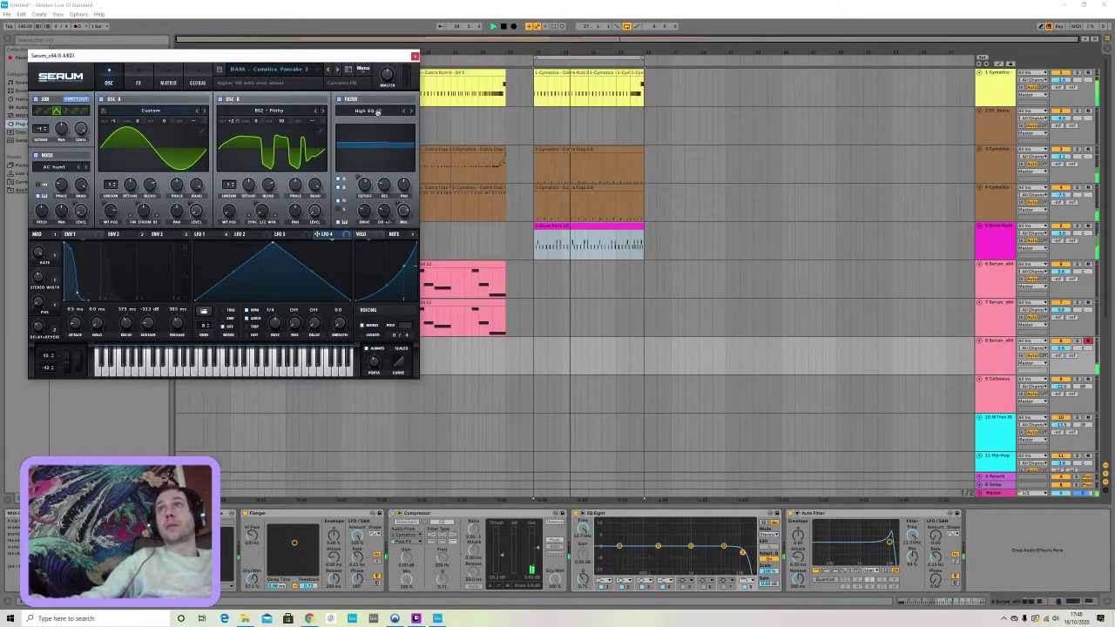
{"action": "mouse_move", "coordinate": [368, 122]}
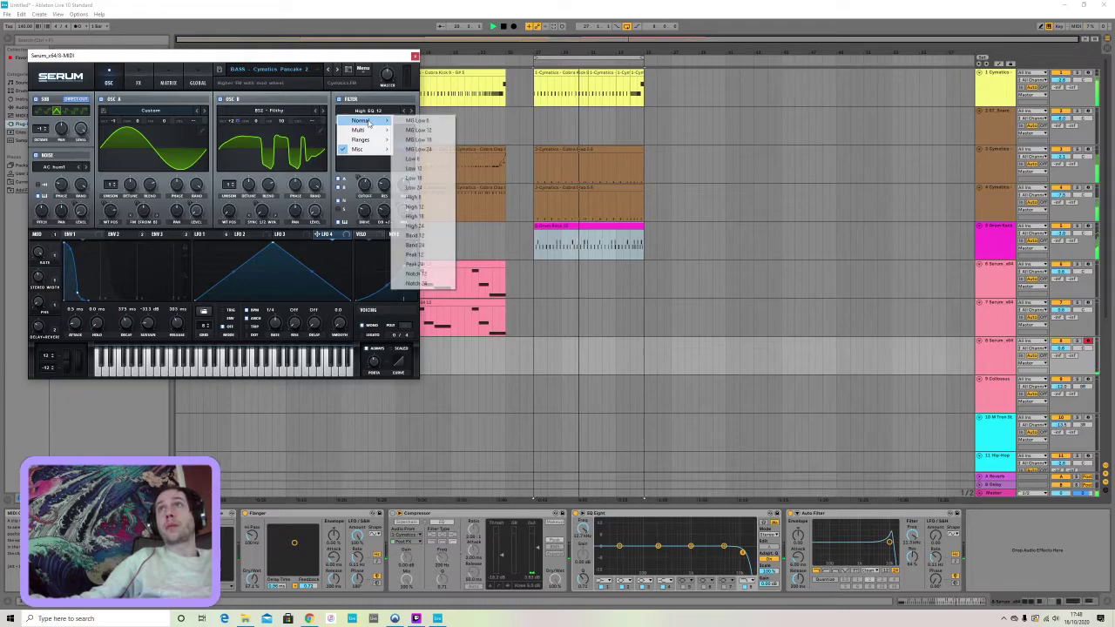
{"action": "left_click", "coordinate": [419, 148]}
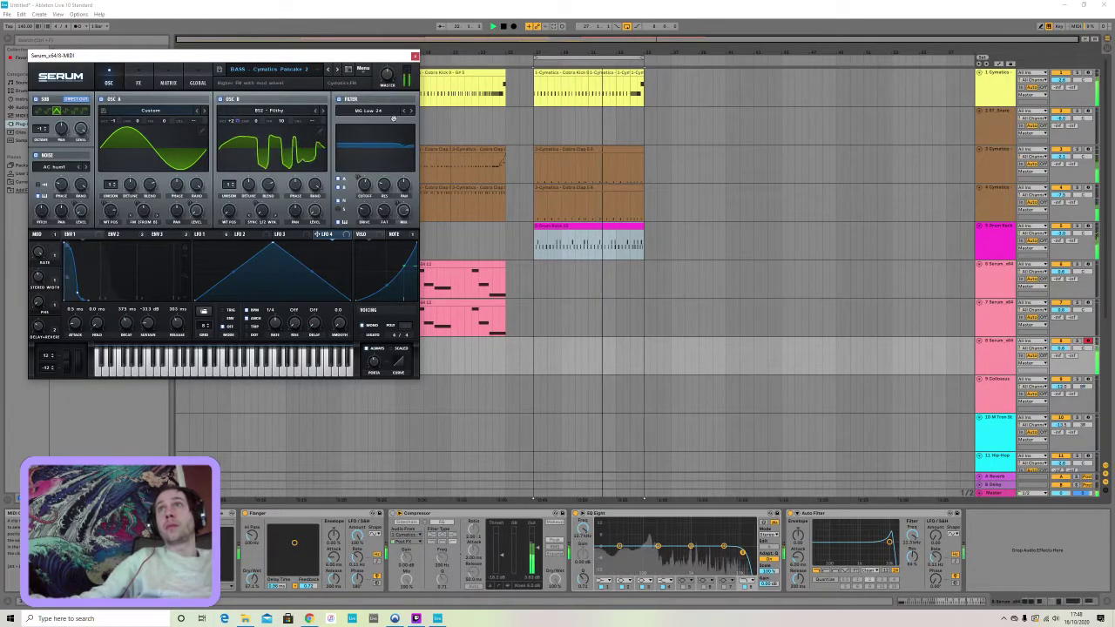
{"action": "left_click_drag", "start_coordinate": [364, 184], "coordinate": [347, 155]}
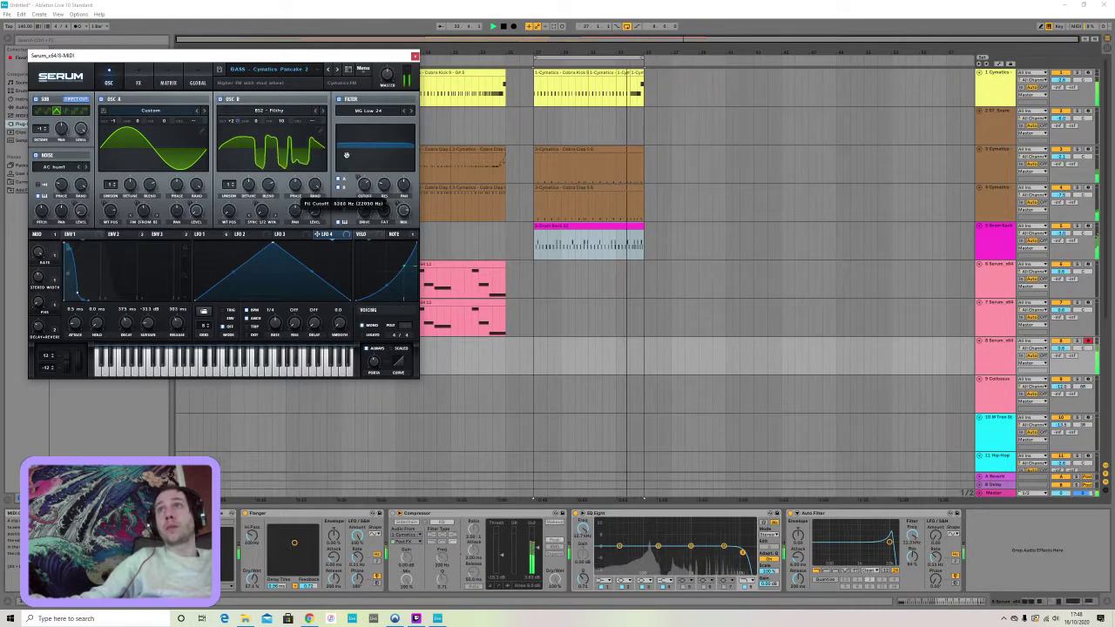
Audition oscillator A's wavetables up to the one after Basic Shapes, and modulate its wavetable position with LFO 4
{"action": "left_click", "coordinate": [203, 111]}
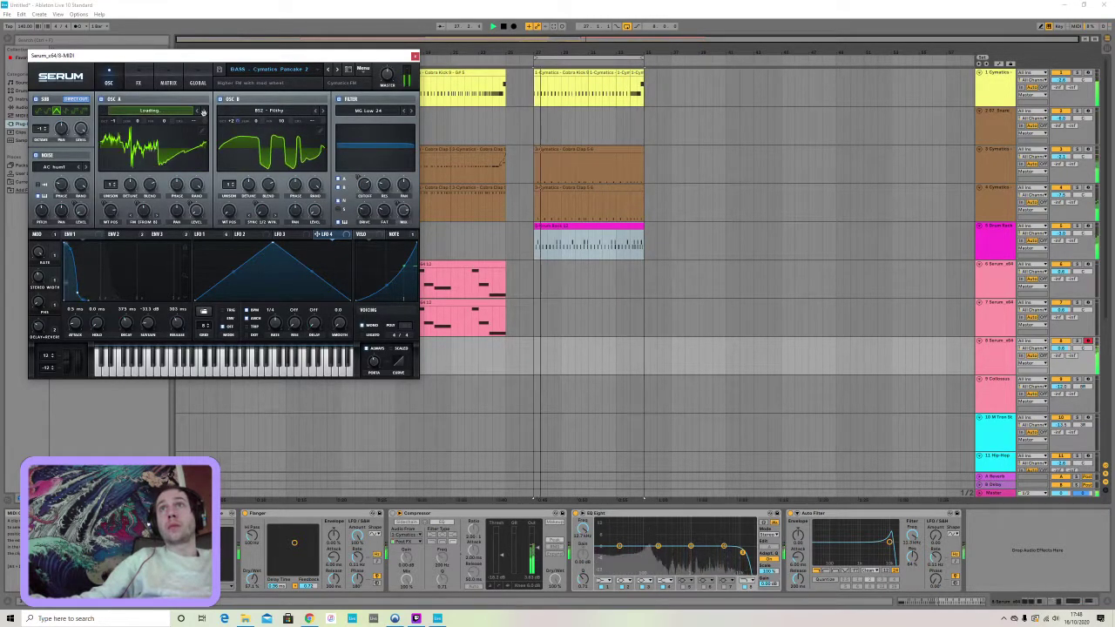
{"action": "left_click", "coordinate": [203, 112]}
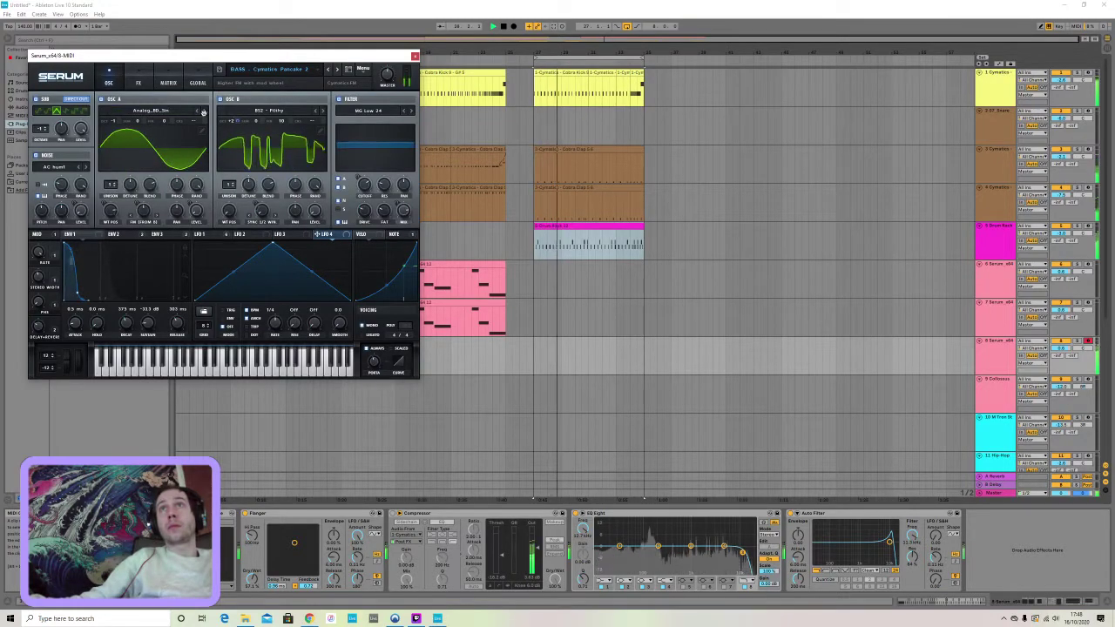
{"action": "left_click", "coordinate": [203, 111]}
{"action": "left_click", "coordinate": [203, 112]}
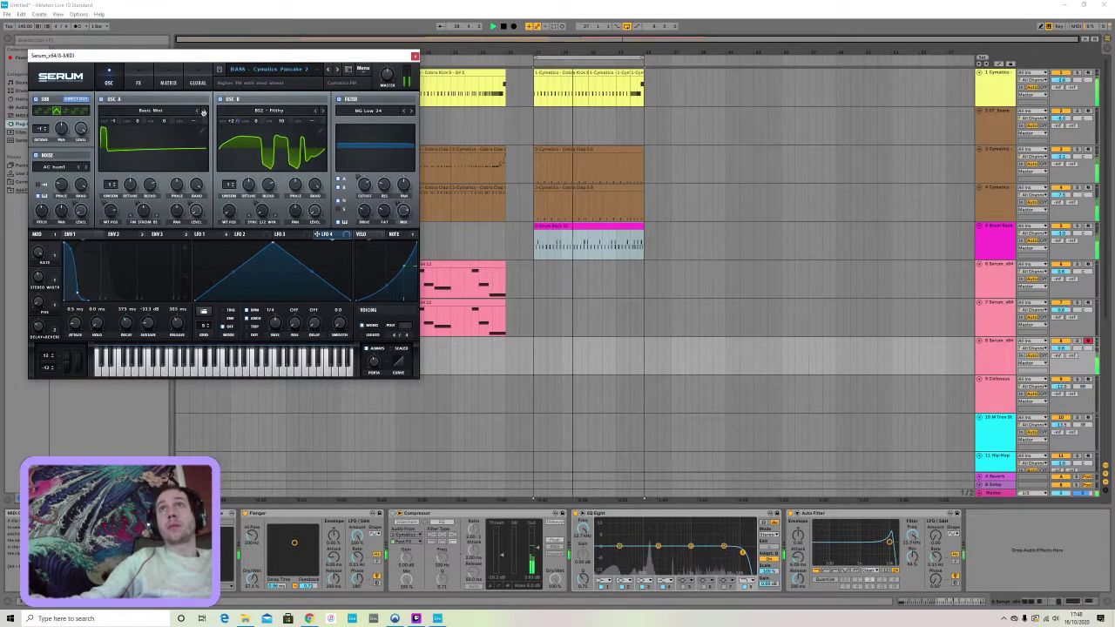
{"action": "left_click", "coordinate": [202, 112]}
{"action": "left_click", "coordinate": [203, 111]}
{"action": "left_click", "coordinate": [203, 111]}
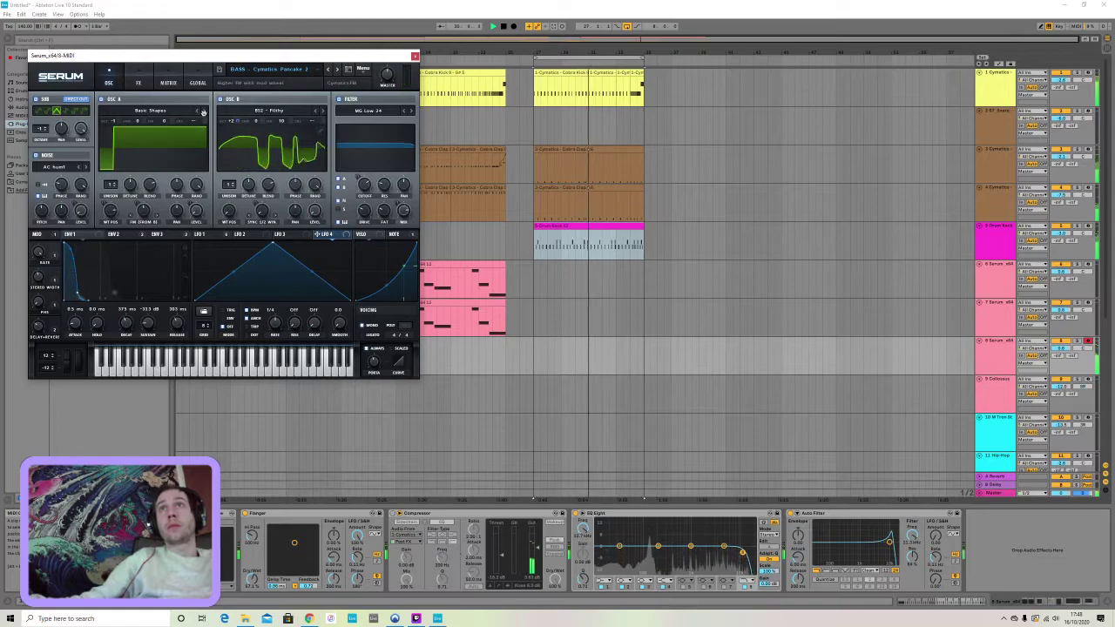
{"action": "left_click", "coordinate": [202, 112]}
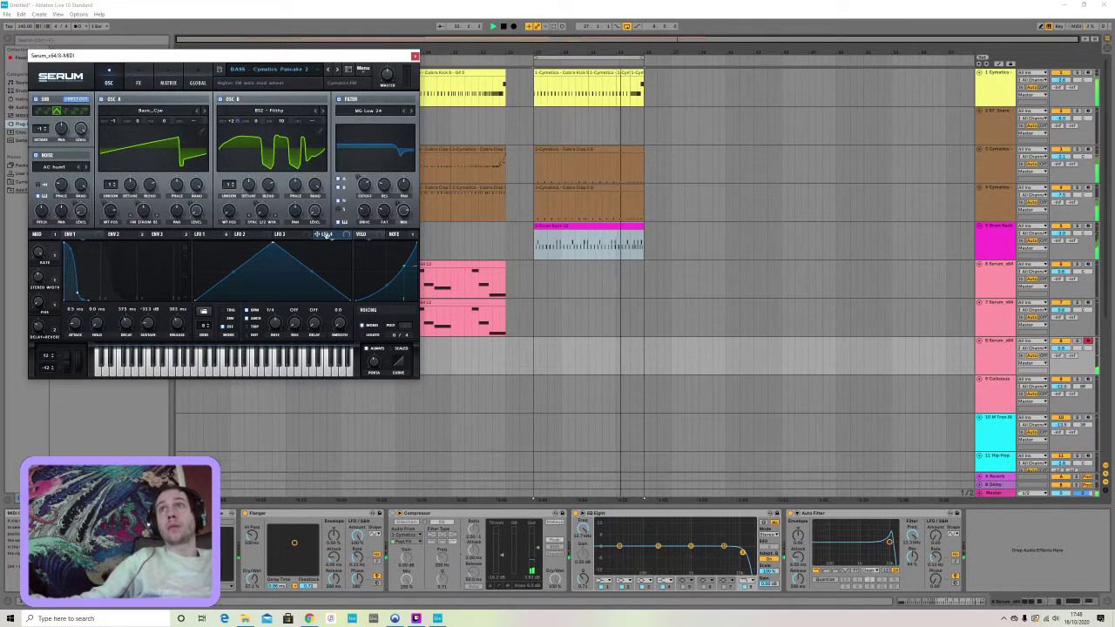
{"action": "left_click_drag", "start_coordinate": [108, 212], "coordinate": [109, 273]}
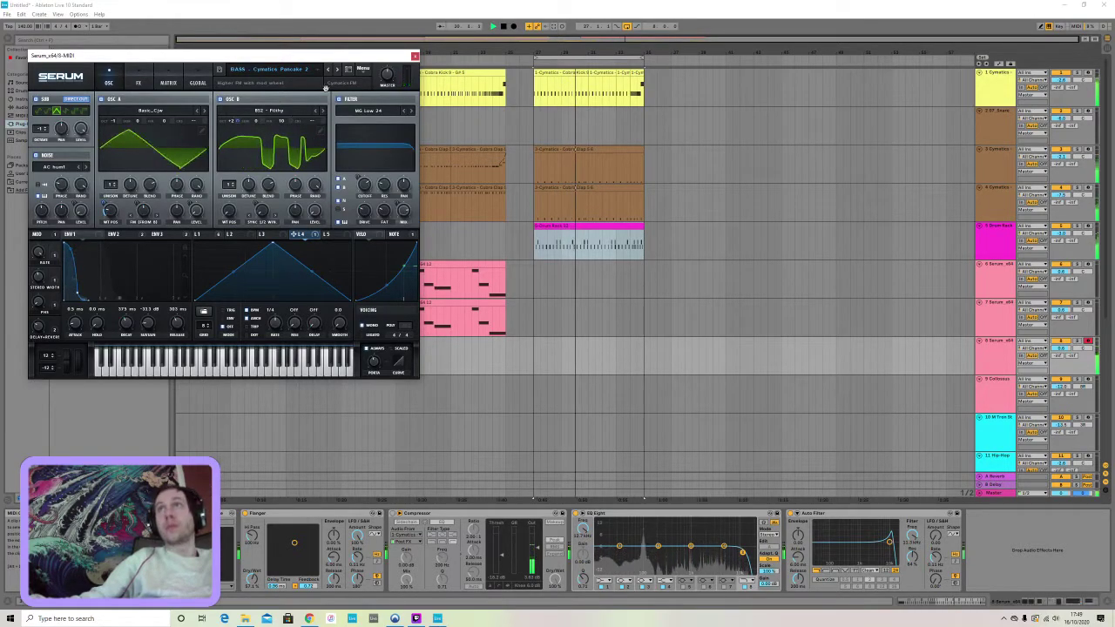
Close the synth, record a bass MIDI part on track 8 across the looped drop, and open the recorded clip
{"action": "left_click", "coordinate": [414, 58]}
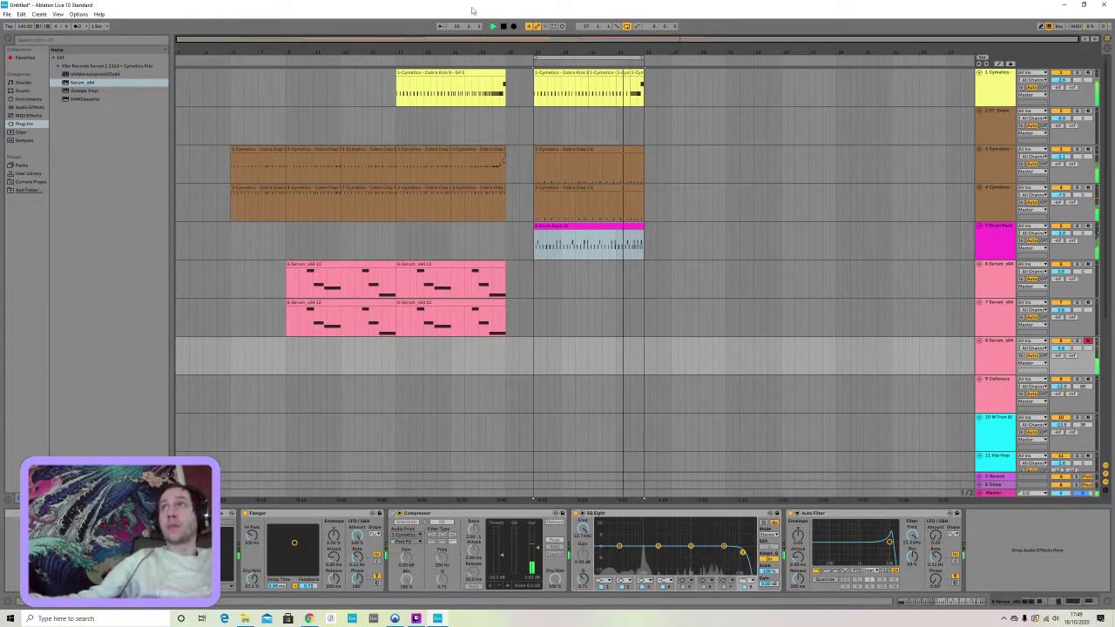
{"action": "left_click", "coordinate": [513, 27]}
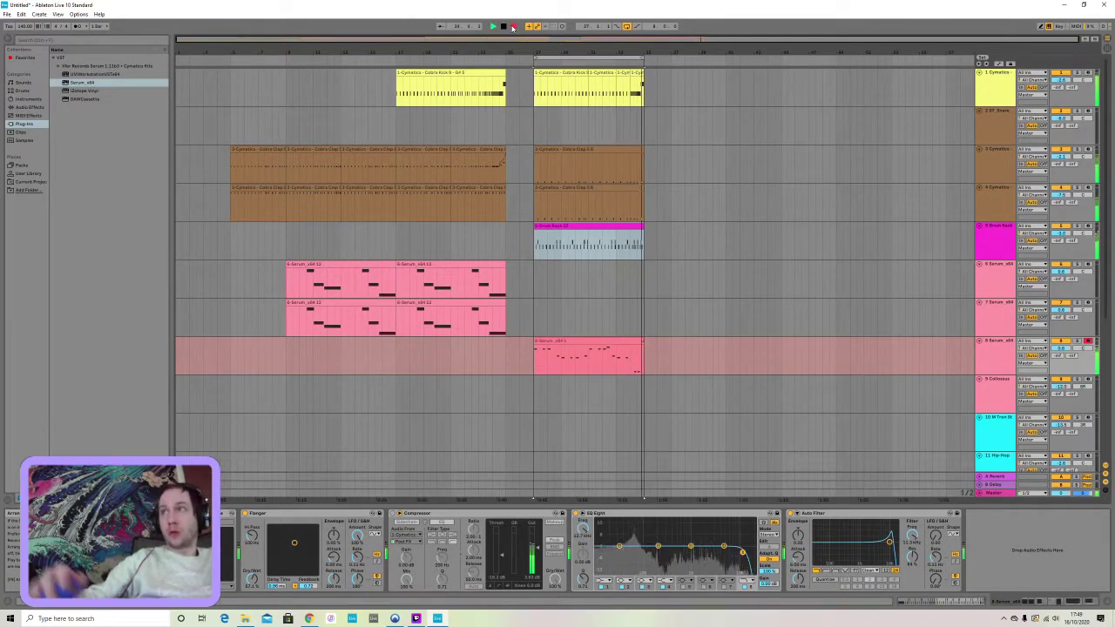
{"action": "left_click", "coordinate": [513, 27]}
{"action": "left_click", "coordinate": [591, 341]}
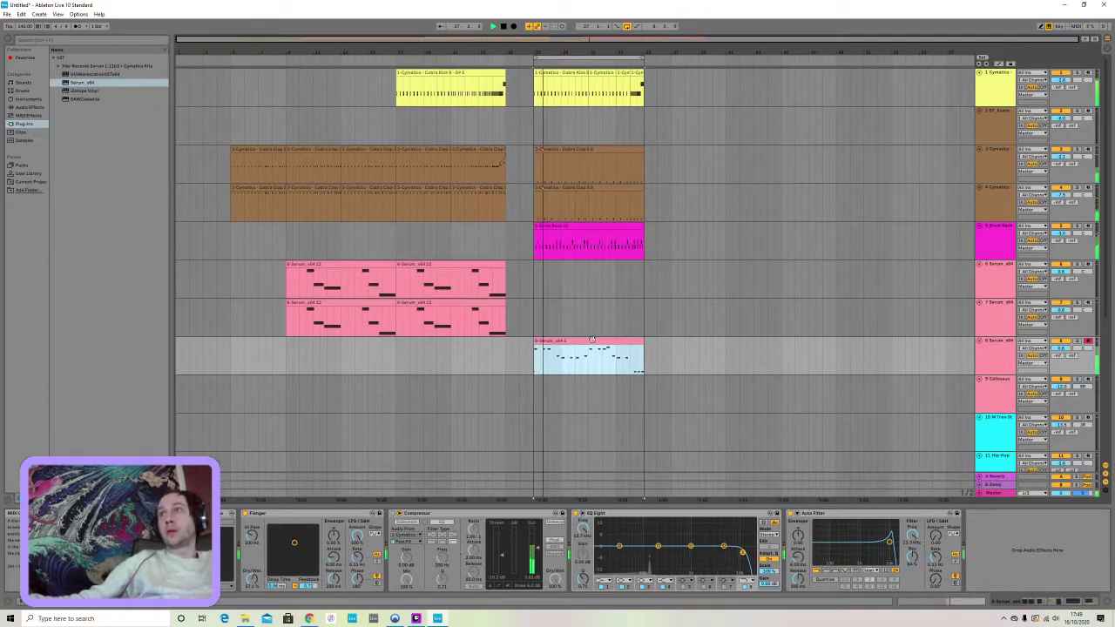
{"action": "double_click", "coordinate": [591, 341]}
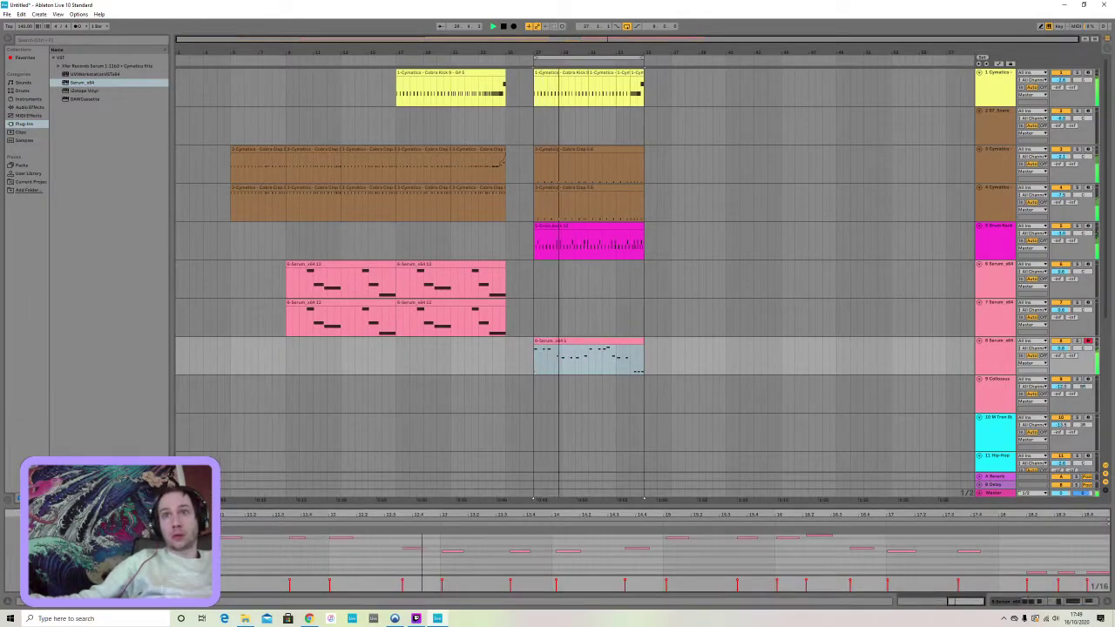
Duplicate the track 8 Serum bass together with its recorded clip
{"action": "right_click", "coordinate": [992, 347]}
{"action": "left_click", "coordinate": [1001, 362]}
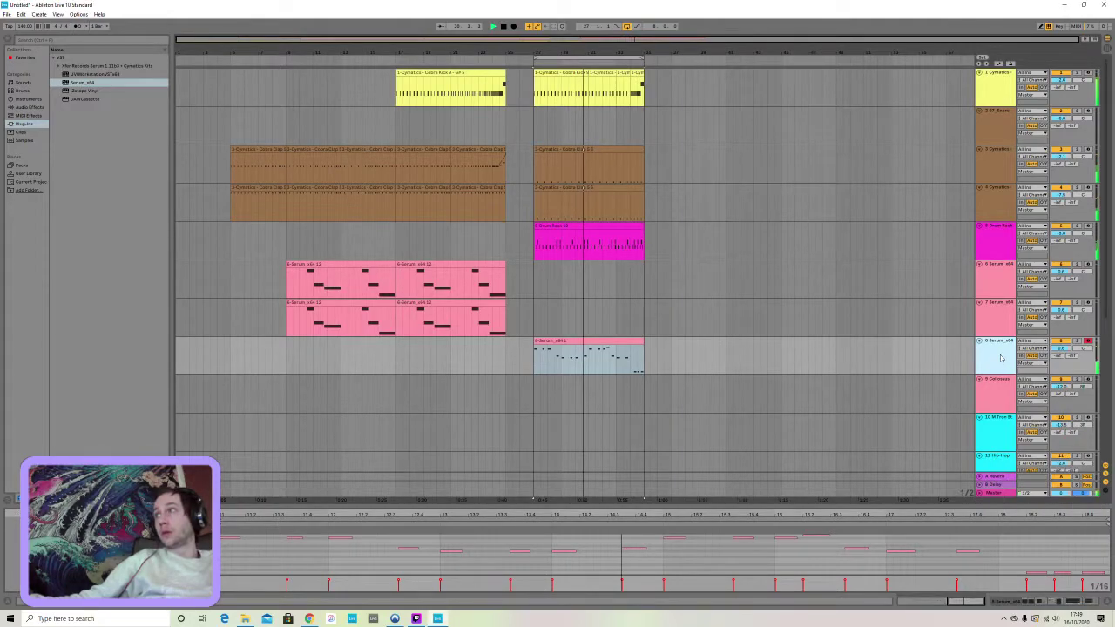
{"action": "key", "text": "ctrl+d"}
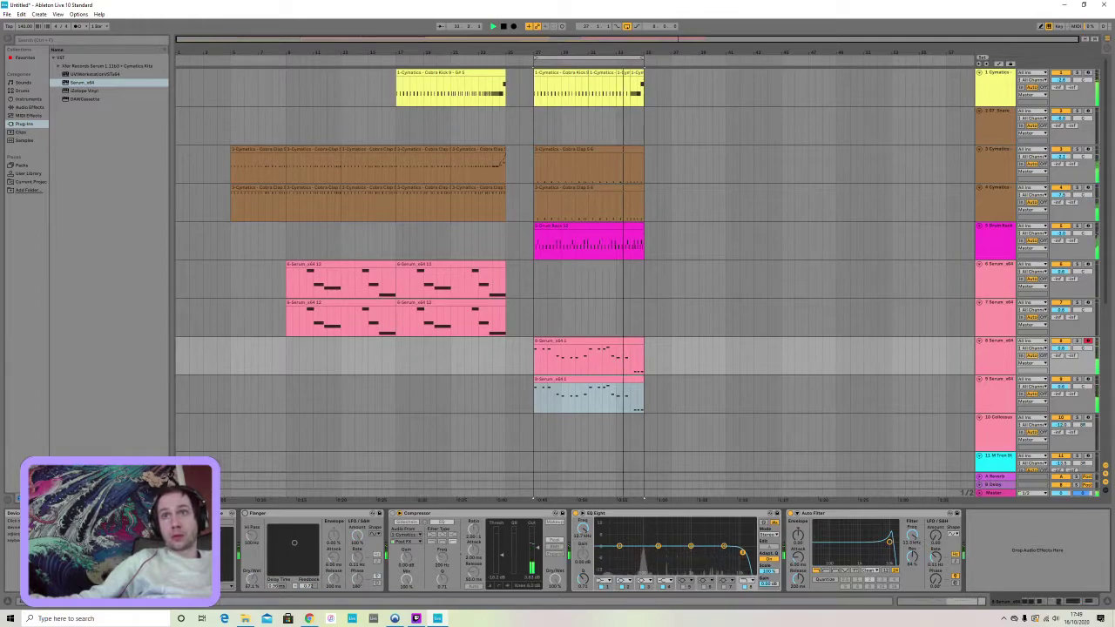
Replace the preset of track 8's Serum with a diskpro bass preset, and close the synth
{"action": "left_click", "coordinate": [199, 512]}
{"action": "left_click", "coordinate": [302, 69]}
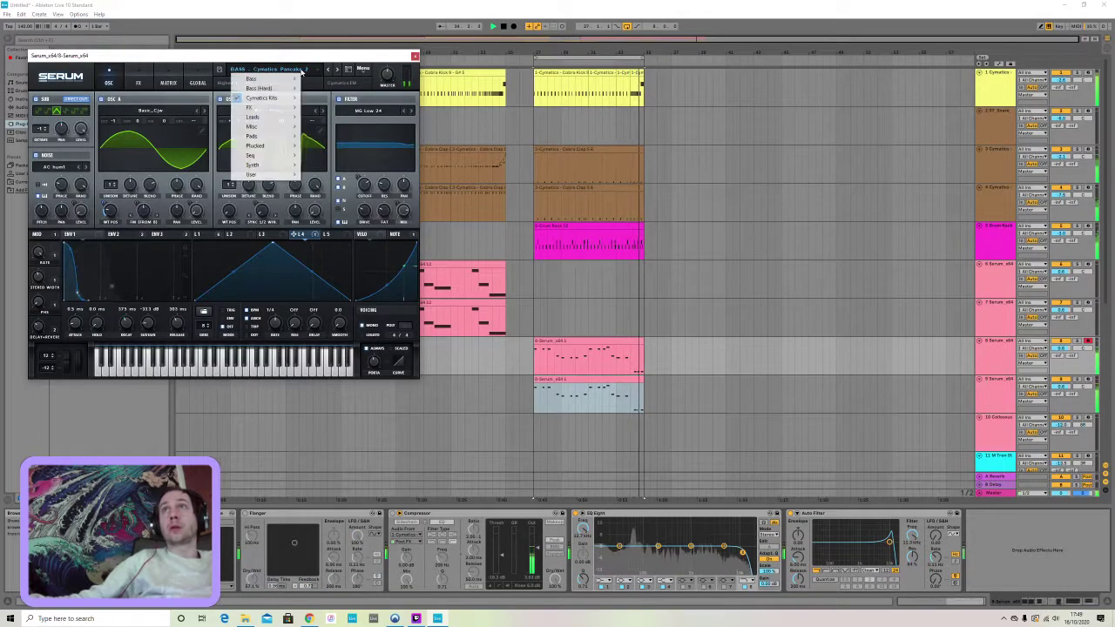
{"action": "mouse_move", "coordinate": [275, 83]}
{"action": "left_click", "coordinate": [342, 321]}
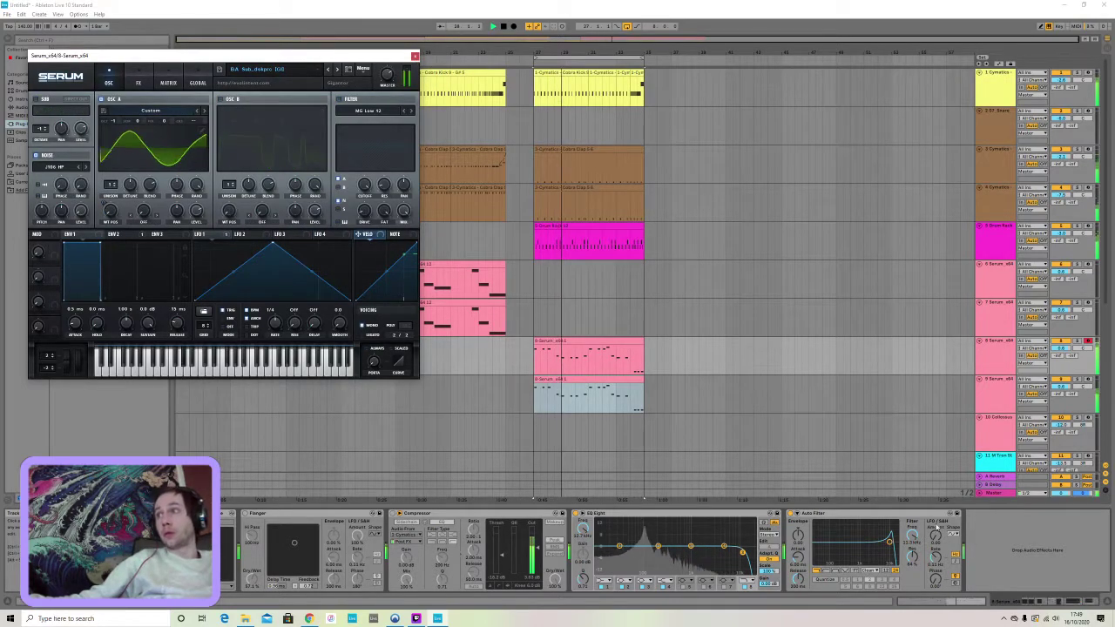
{"action": "key", "text": "ctrl+alt+p"}
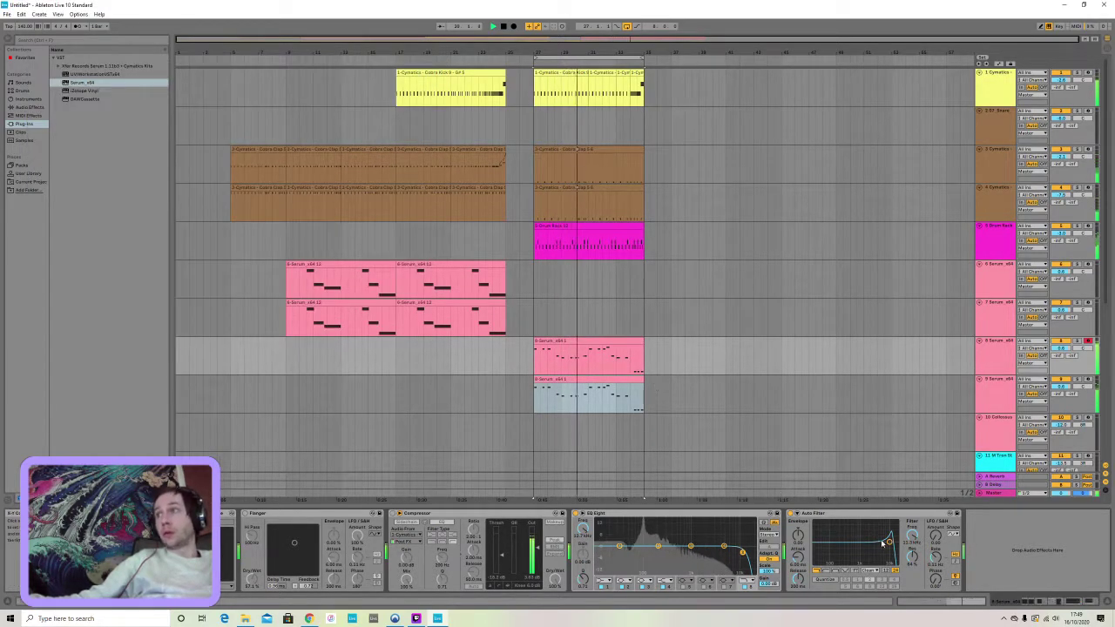
Lower the Auto Filter cutoff on track 8 and transpose the notes of its bass clip down
{"action": "left_click_drag", "start_coordinate": [885, 535], "coordinate": [838, 546]}
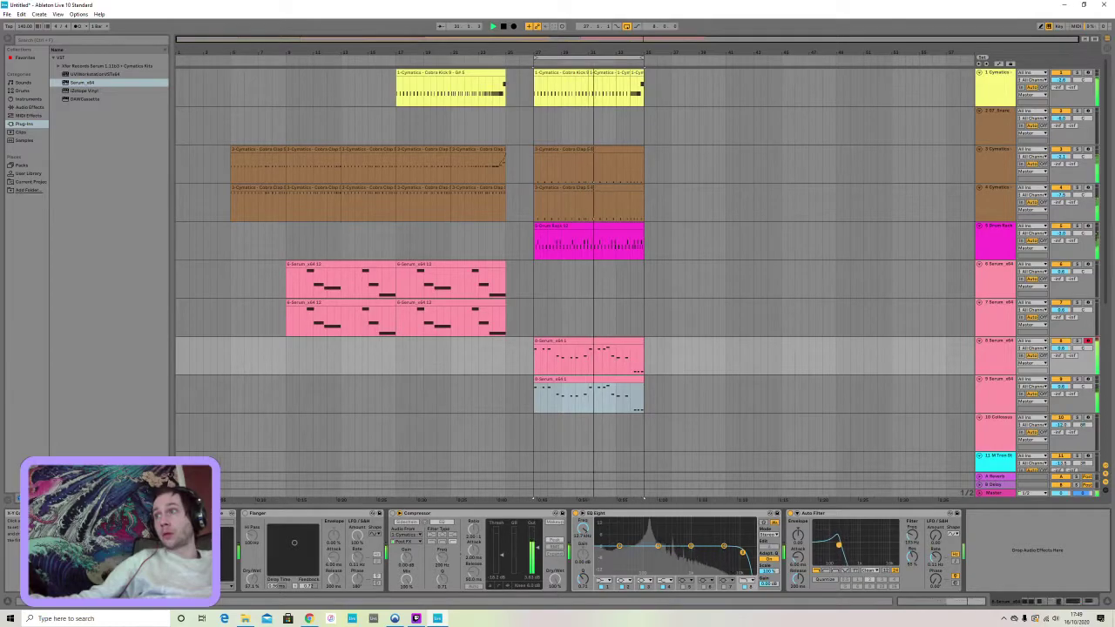
{"action": "double_click", "coordinate": [592, 348]}
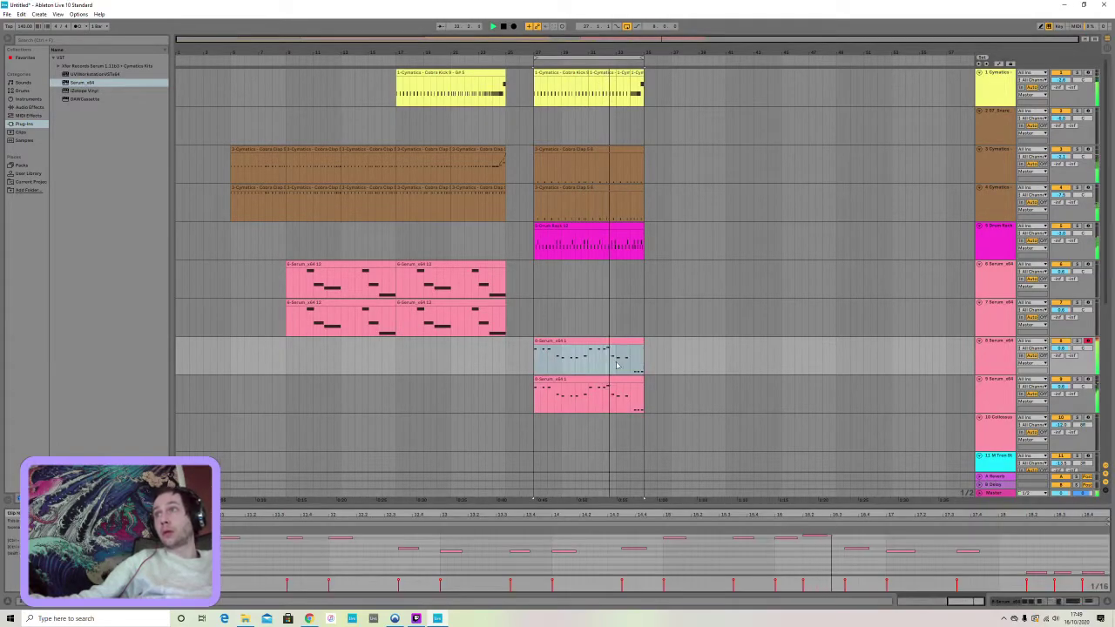
{"action": "left_click_drag", "start_coordinate": [1083, 567], "coordinate": [221, 466]}
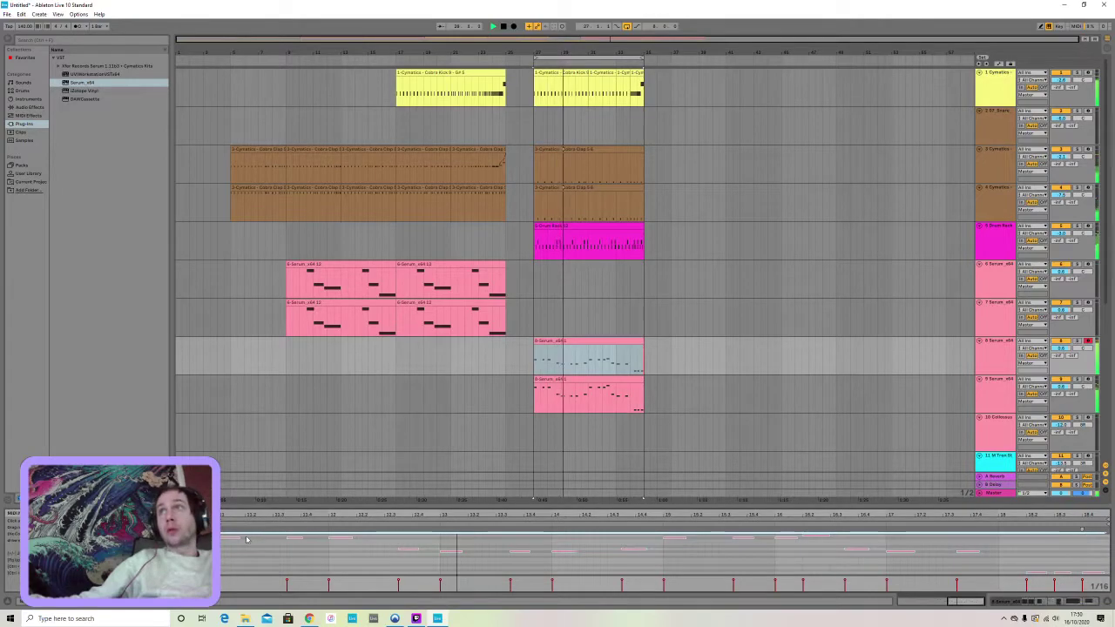
Duplicate the track 9 Serum bass, and roll off the low frequencies of track 9 with a low cut in EQ Eight
{"action": "right_click", "coordinate": [994, 396]}
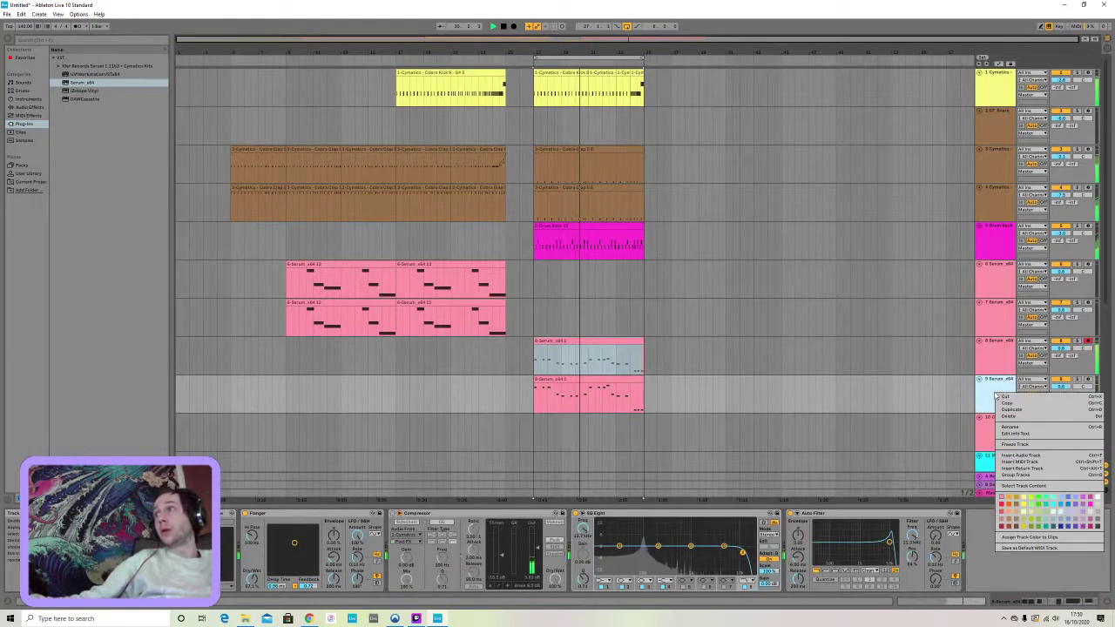
{"action": "left_click", "coordinate": [1010, 414]}
{"action": "key", "text": "ctrl+d"}
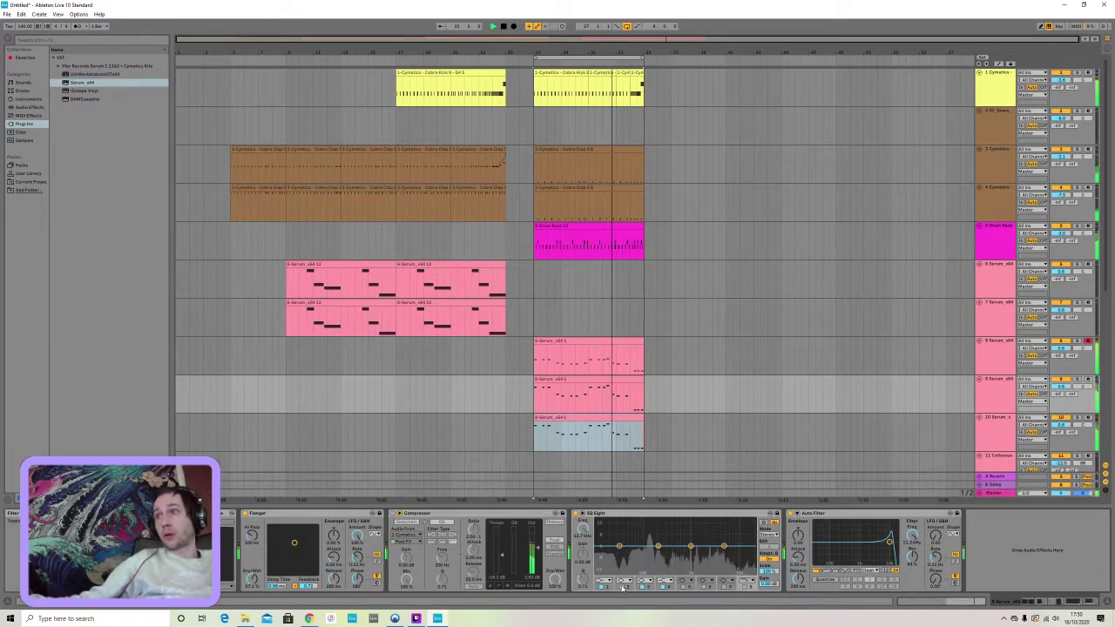
{"action": "left_click", "coordinate": [603, 540]}
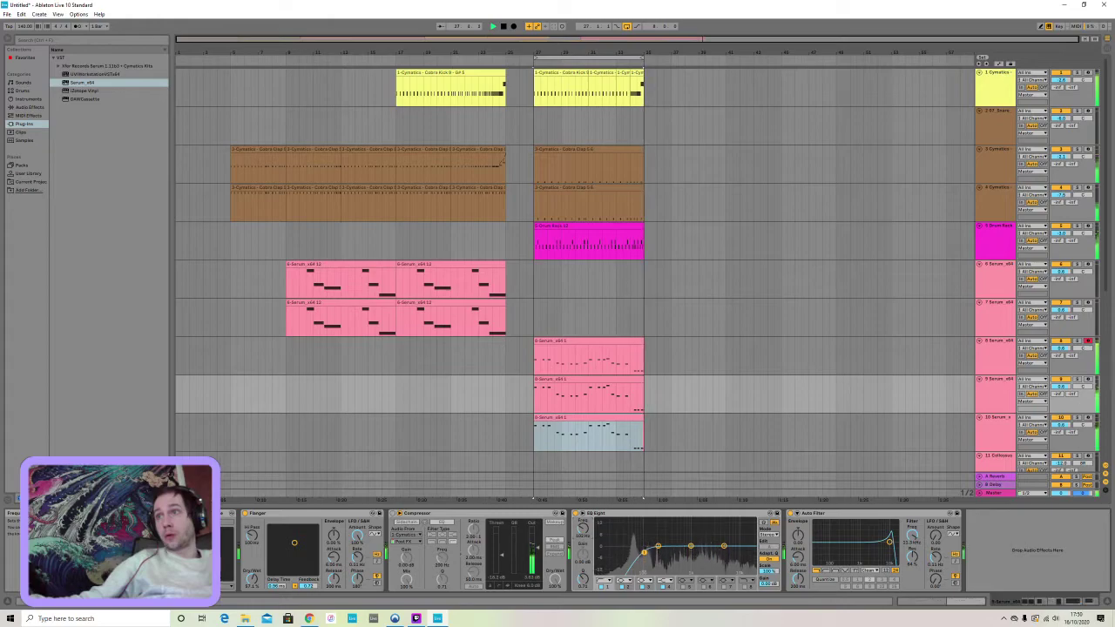
Add a Chorus effect to the end of track 10's device chain and lower its modulation amount
{"action": "left_click", "coordinate": [993, 435]}
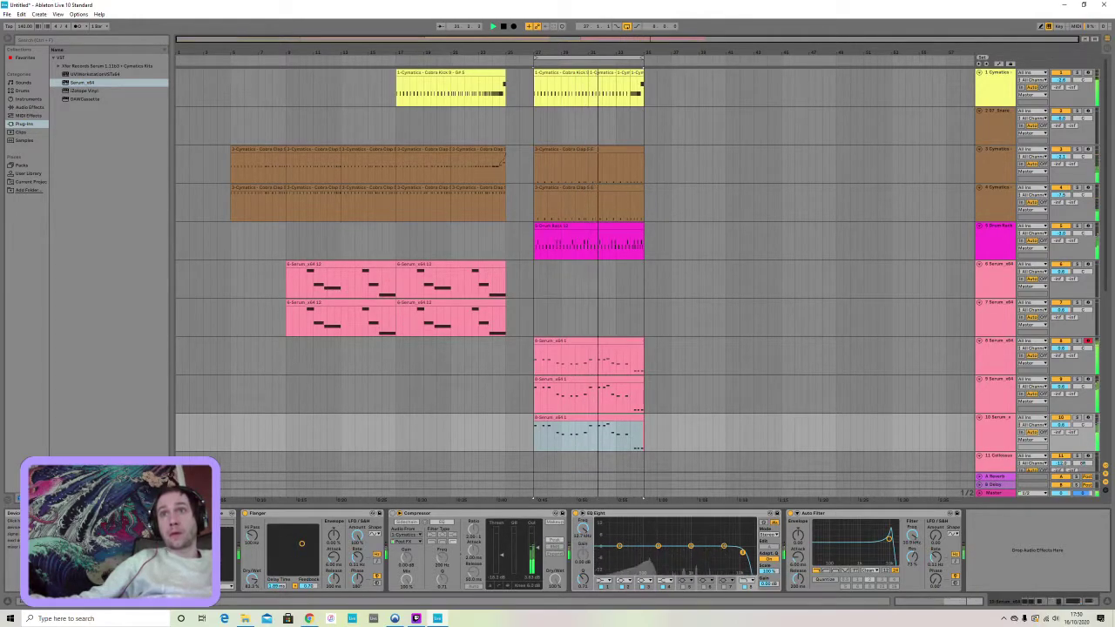
{"action": "left_click", "coordinate": [18, 108]}
{"action": "left_click_drag", "start_coordinate": [75, 98], "coordinate": [1036, 551]}
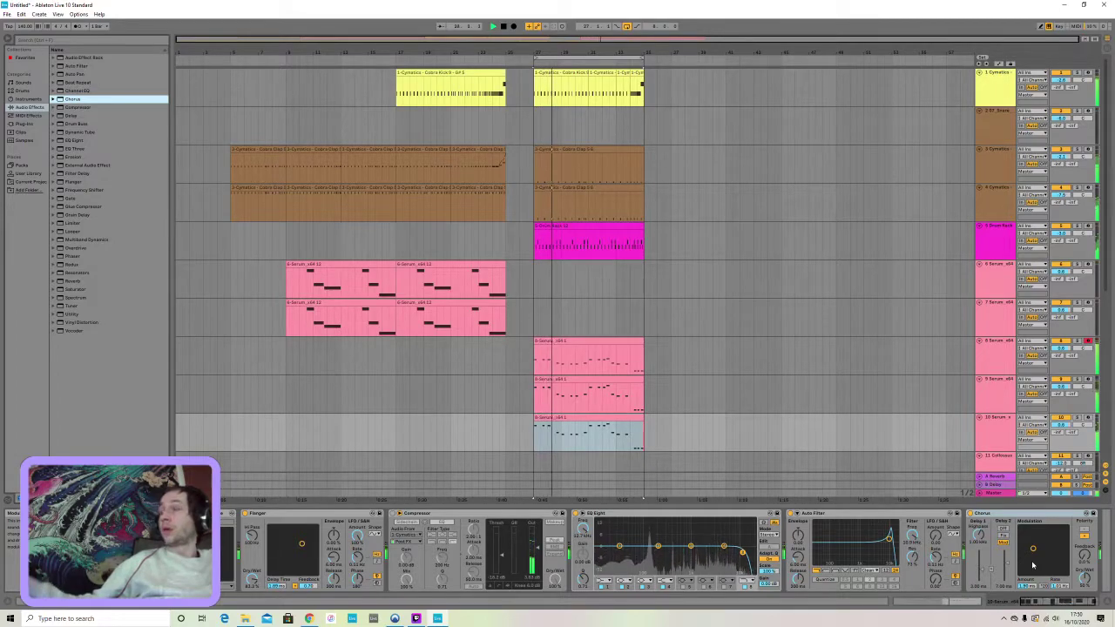
{"action": "left_click_drag", "start_coordinate": [1033, 548], "coordinate": [1029, 555]}
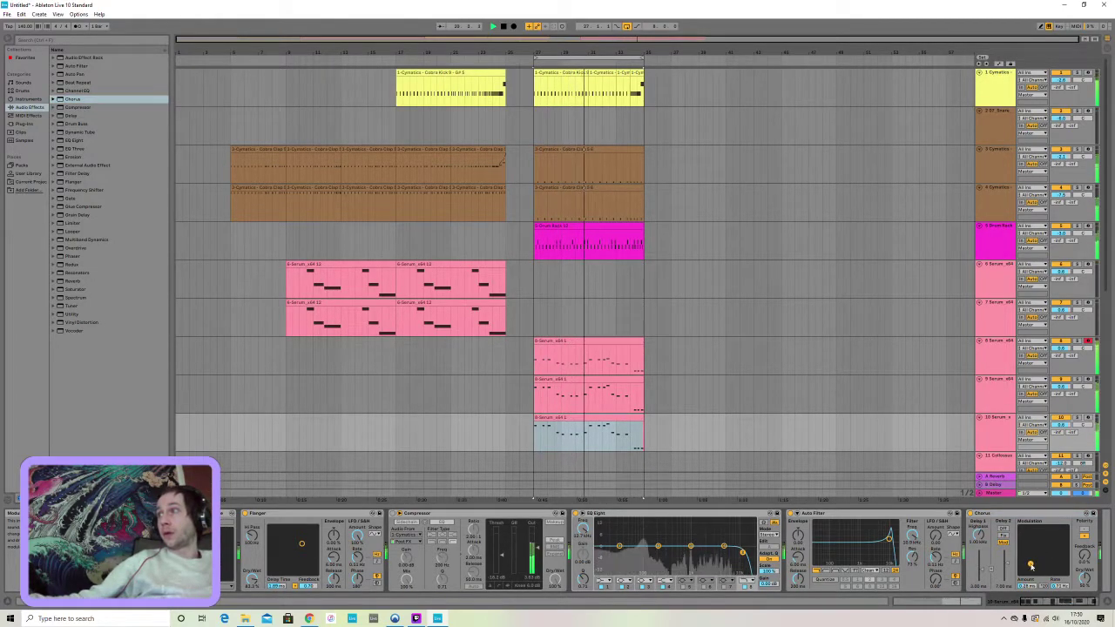
Check the mixer, select the track 3 clap channel, and open its drop clip in the arrangement
{"action": "key", "text": "Tab"}
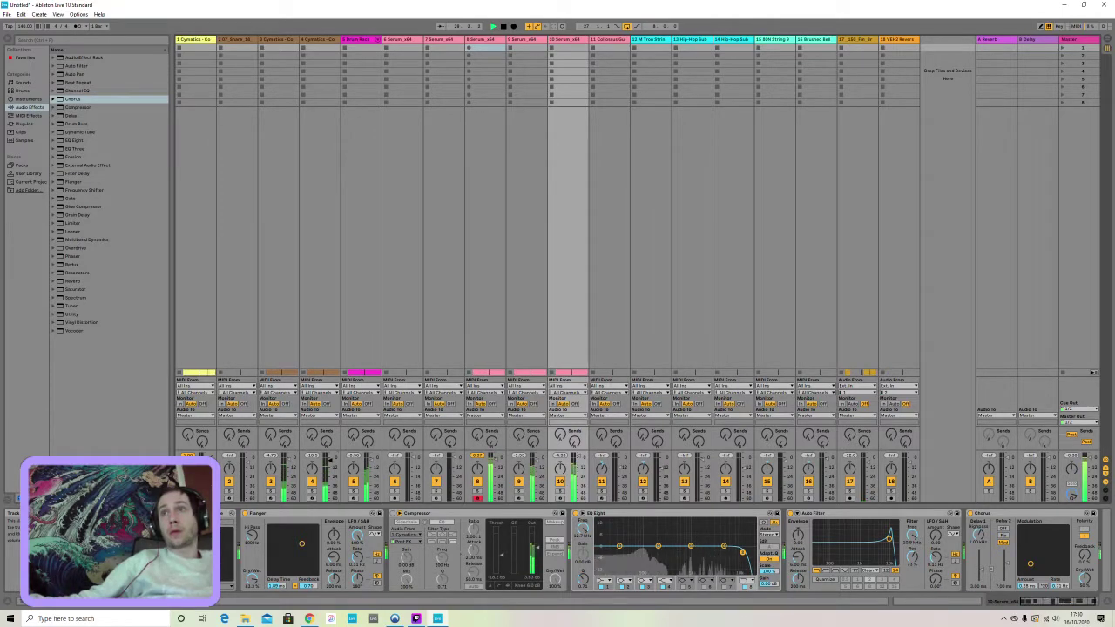
{"action": "left_click", "coordinate": [282, 42]}
{"action": "key", "text": "Tab"}
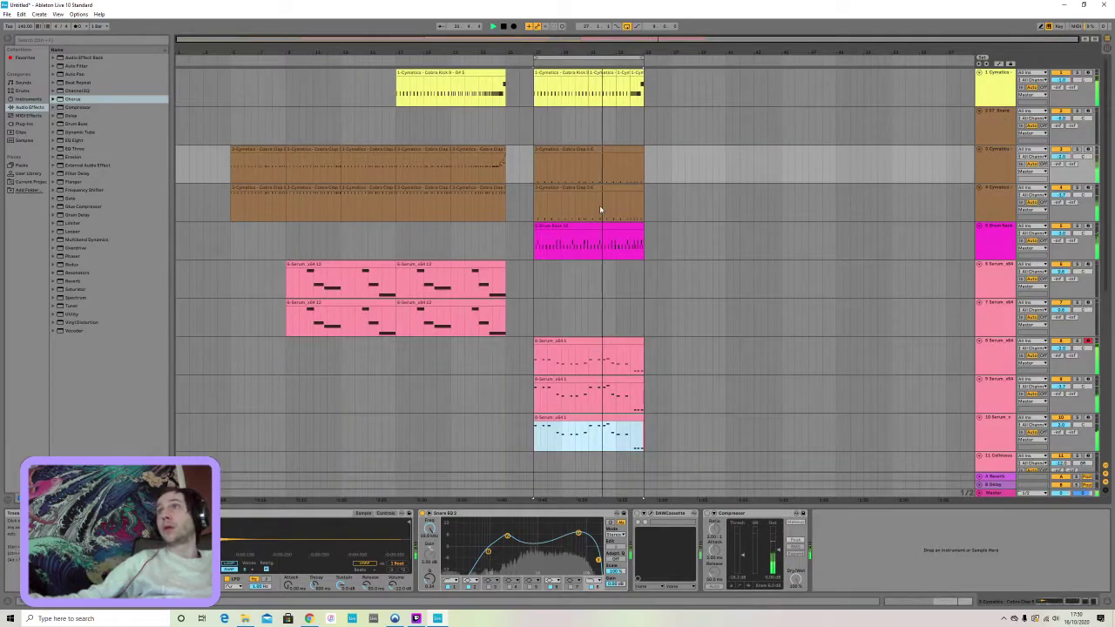
{"action": "left_click", "coordinate": [599, 149]}
{"action": "double_click", "coordinate": [598, 150]}
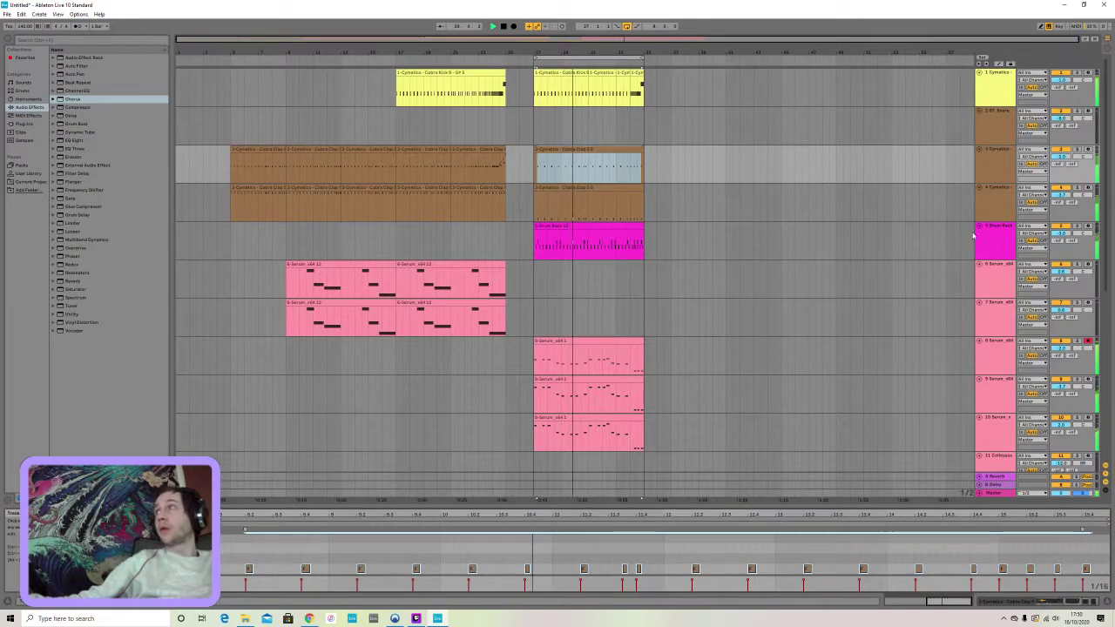
Rebalance the volumes of the Serum bass tracks 9 and 10 in the mixer and return to the arrangement
{"action": "key", "text": "Tab"}
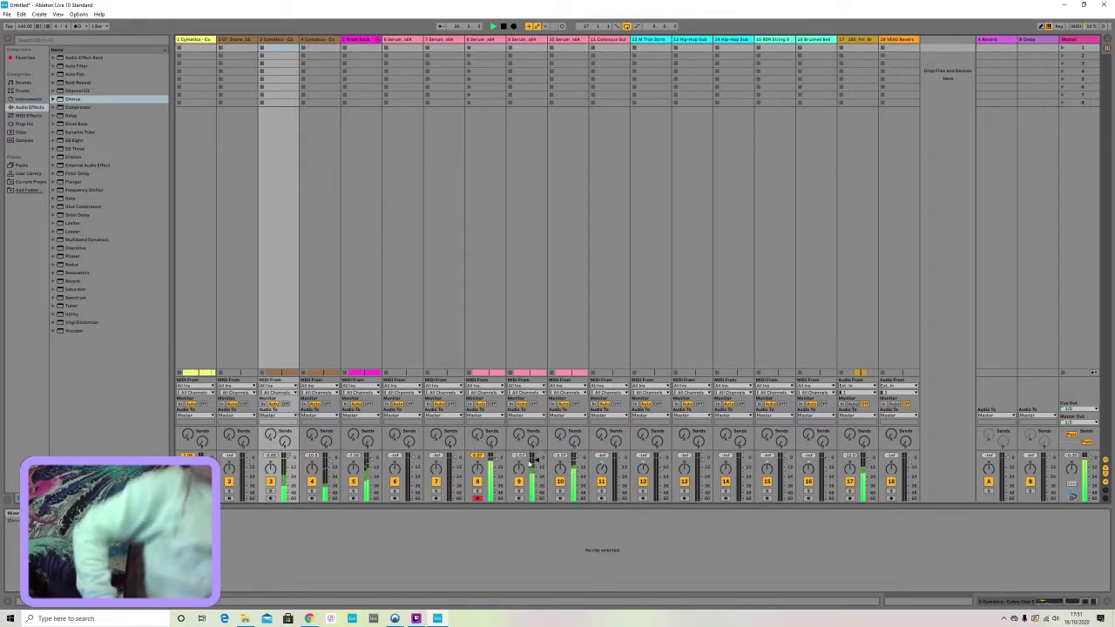
{"action": "left_click", "coordinate": [1107, 39]}
Duplicate the vocal track 17 with its effects and delete all the clips on the copy, leaving track 18 empty
{"action": "scroll", "coordinate": [771, 288], "scroll_direction": "down", "scroll_amount": 5}
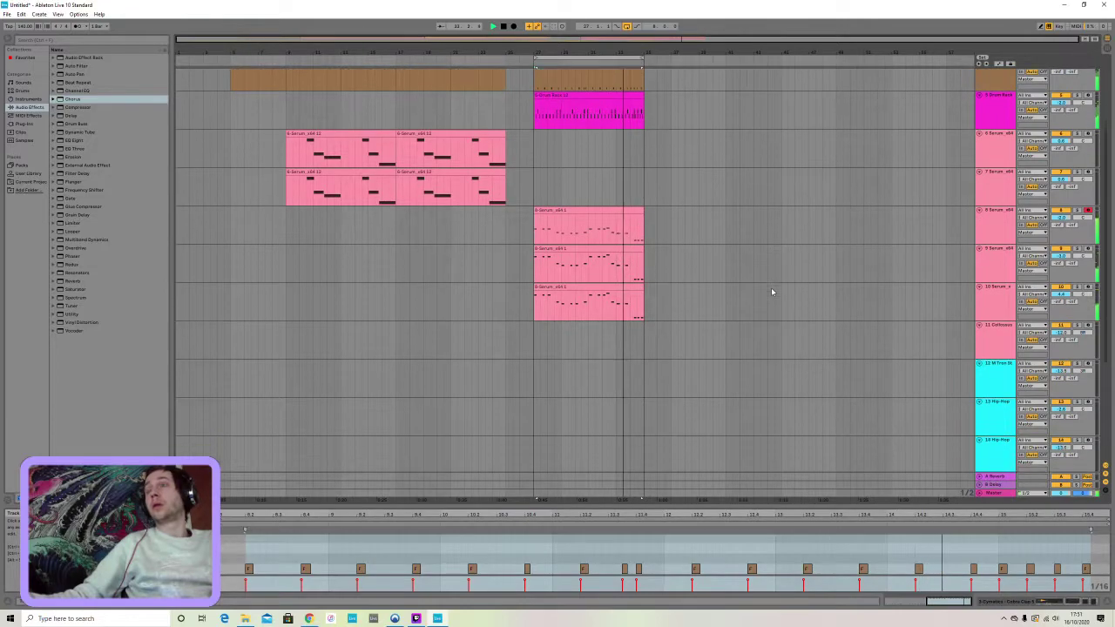
{"action": "scroll", "coordinate": [770, 287], "scroll_direction": "down", "scroll_amount": 8}
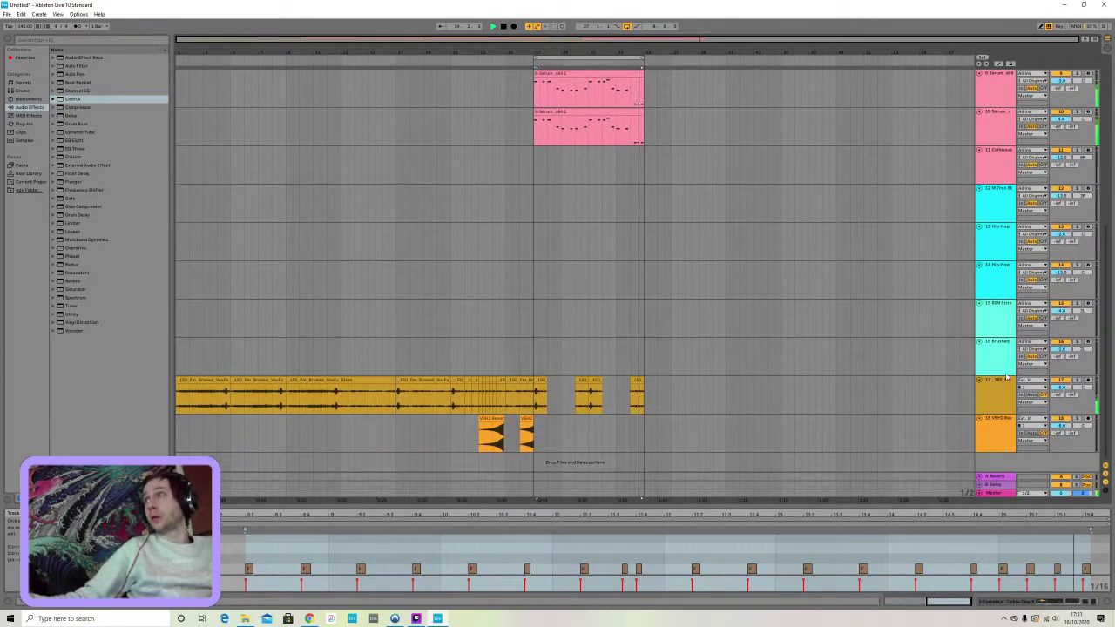
{"action": "left_click", "coordinate": [1006, 379]}
{"action": "right_click", "coordinate": [1002, 390]}
{"action": "left_click", "coordinate": [1025, 416]}
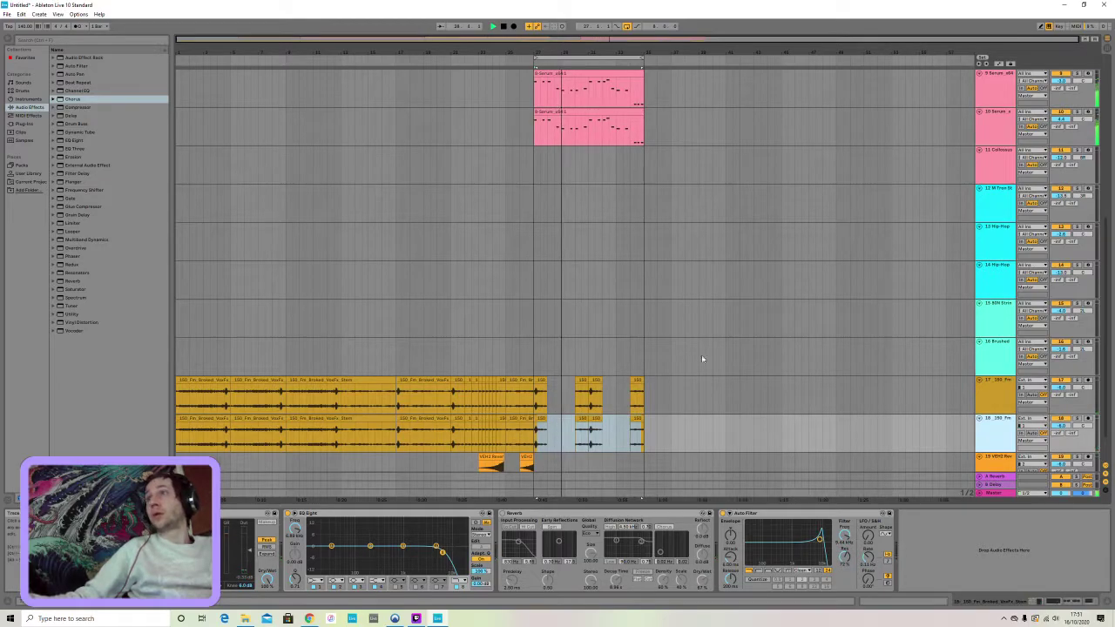
{"action": "left_click_drag", "start_coordinate": [684, 433], "coordinate": [130, 438]}
{"action": "key", "text": "Delete"}
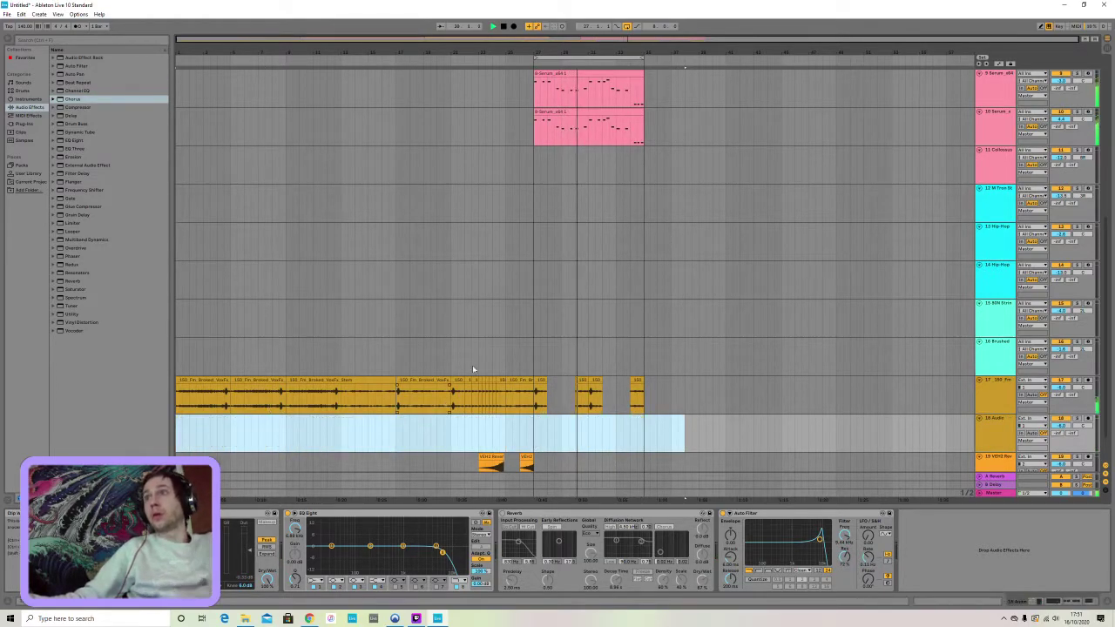
Raise the volume of vocal track 17 in the mixer and transpose all of its clips up slightly
{"action": "key", "text": "Tab"}
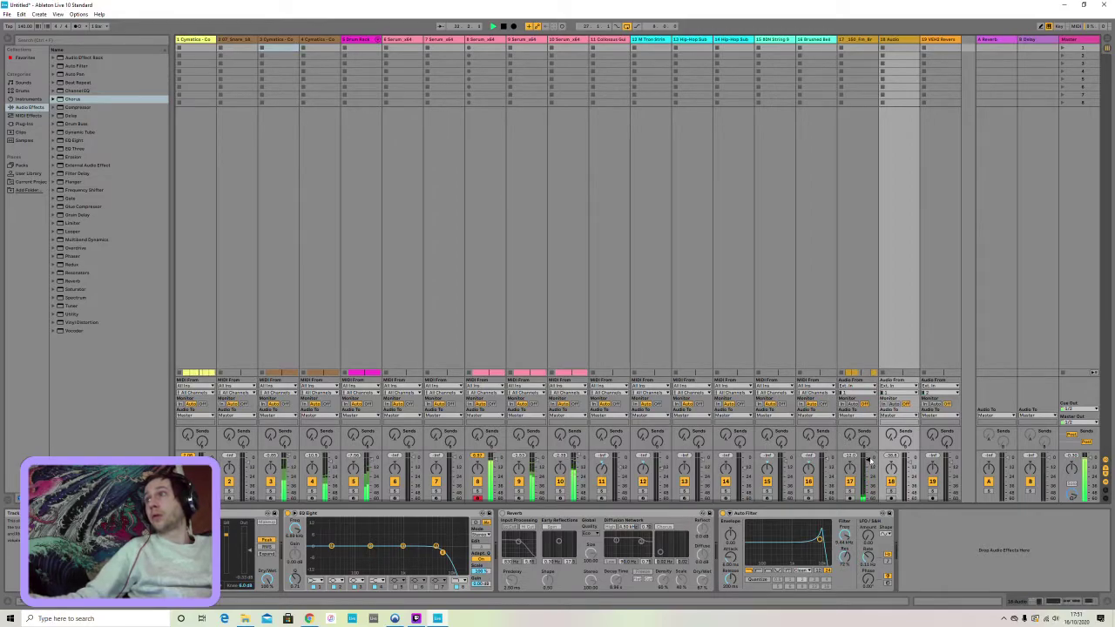
{"action": "left_click", "coordinate": [1105, 41]}
{"action": "left_click_drag", "start_coordinate": [704, 397], "coordinate": [3, 430]}
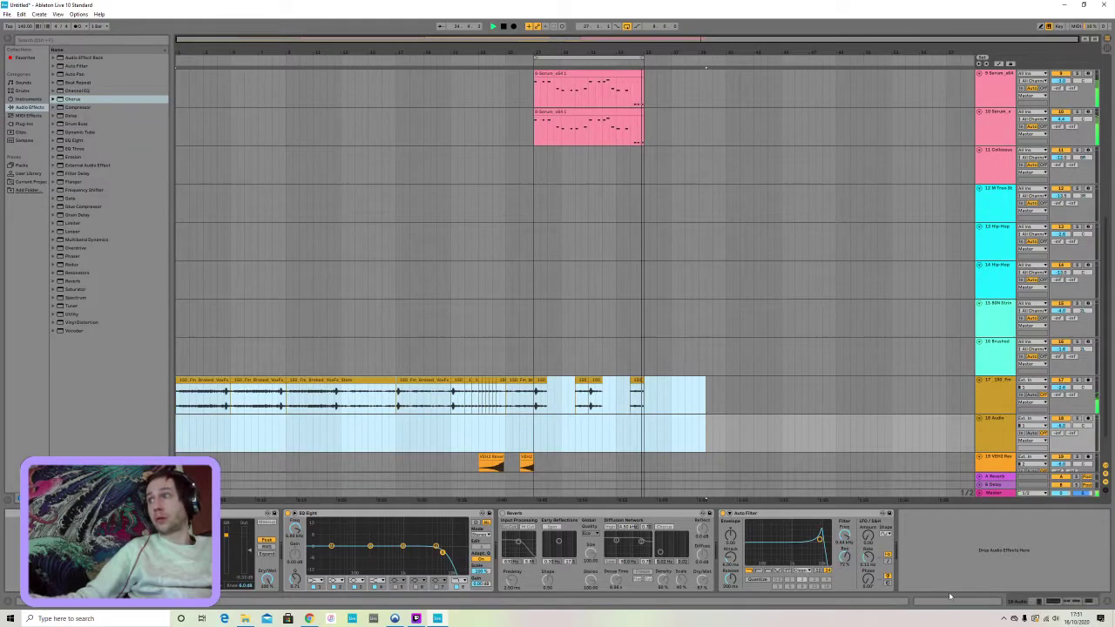
{"action": "key", "text": "shift+Tab"}
{"action": "key", "text": "ctrl+z"}
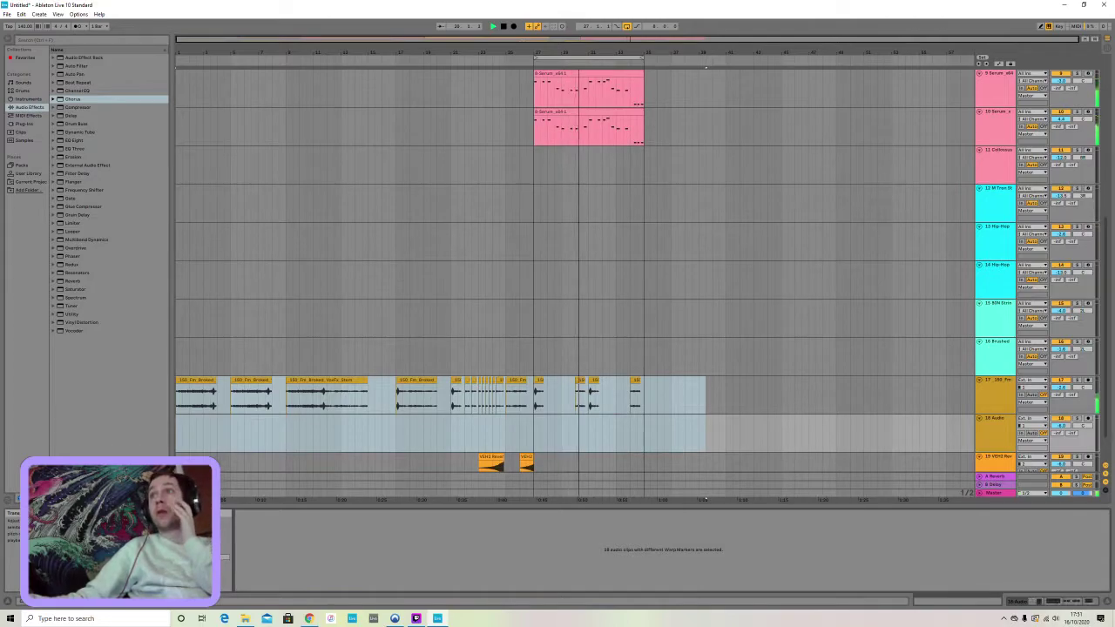
{"action": "key", "text": "Down"}
{"action": "key", "text": "Down"}
{"action": "key", "text": "Down"}
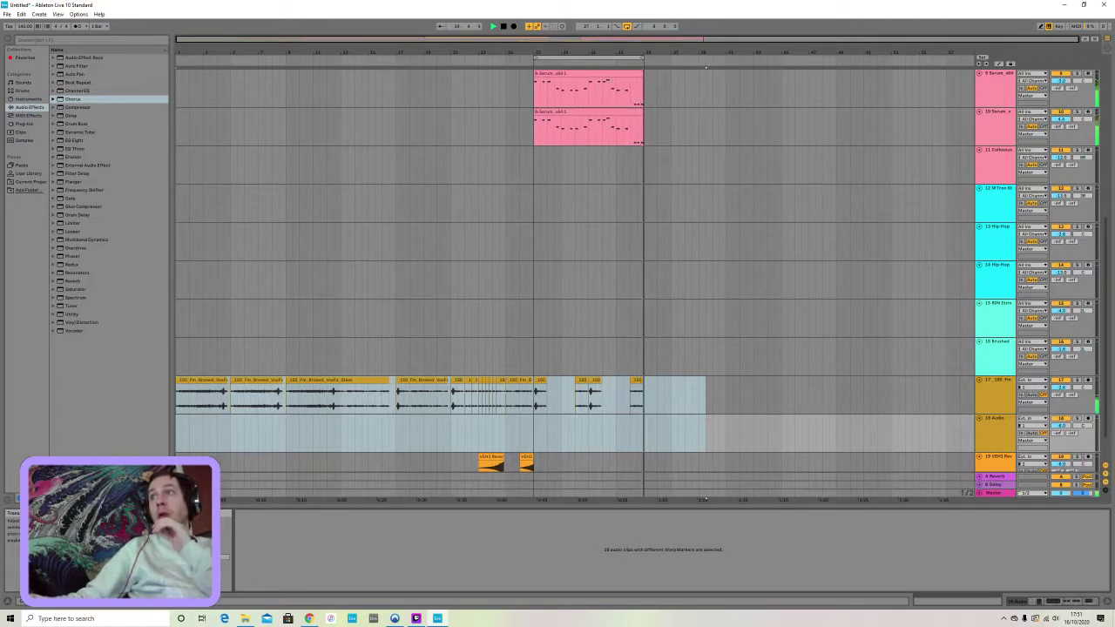
Consolidate the two Serum clips on track 7 before the drop into a single clip
{"action": "scroll", "coordinate": [440, 388], "scroll_direction": "up", "scroll_amount": 4}
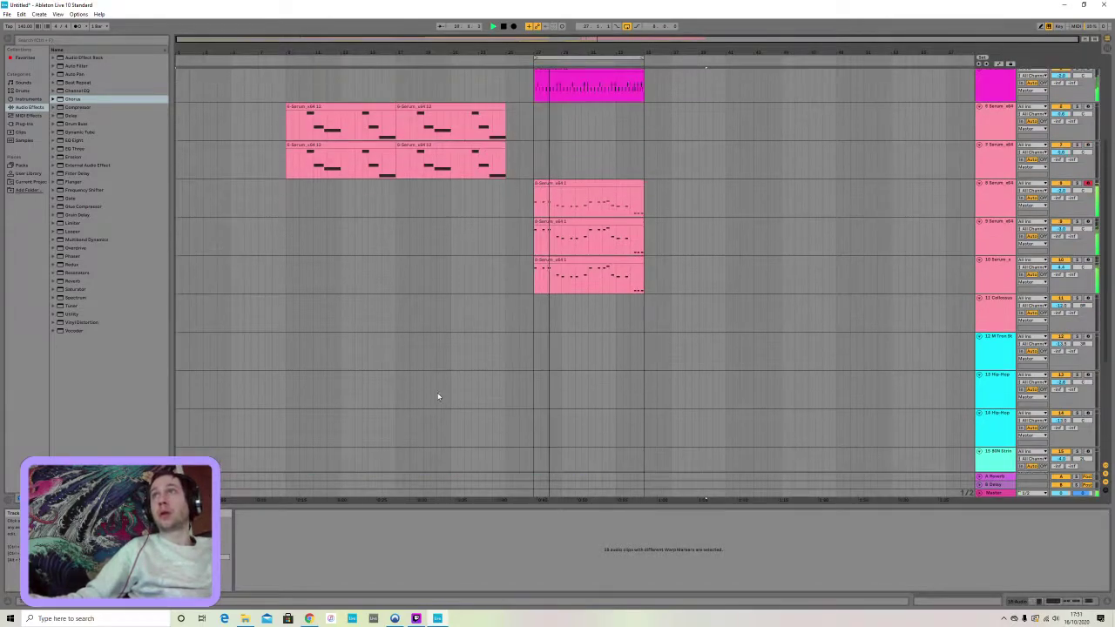
{"action": "scroll", "coordinate": [438, 396], "scroll_direction": "up", "scroll_amount": 3}
{"action": "left_click_drag", "start_coordinate": [508, 276], "coordinate": [303, 250]}
{"action": "right_click", "coordinate": [304, 251]}
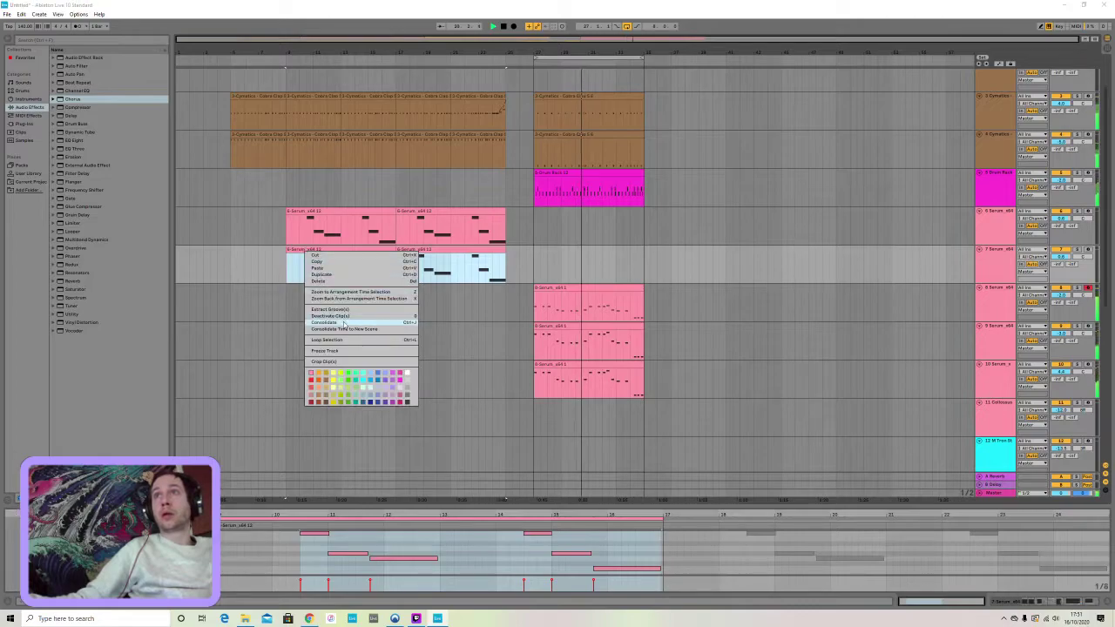
{"action": "left_click", "coordinate": [328, 322]}
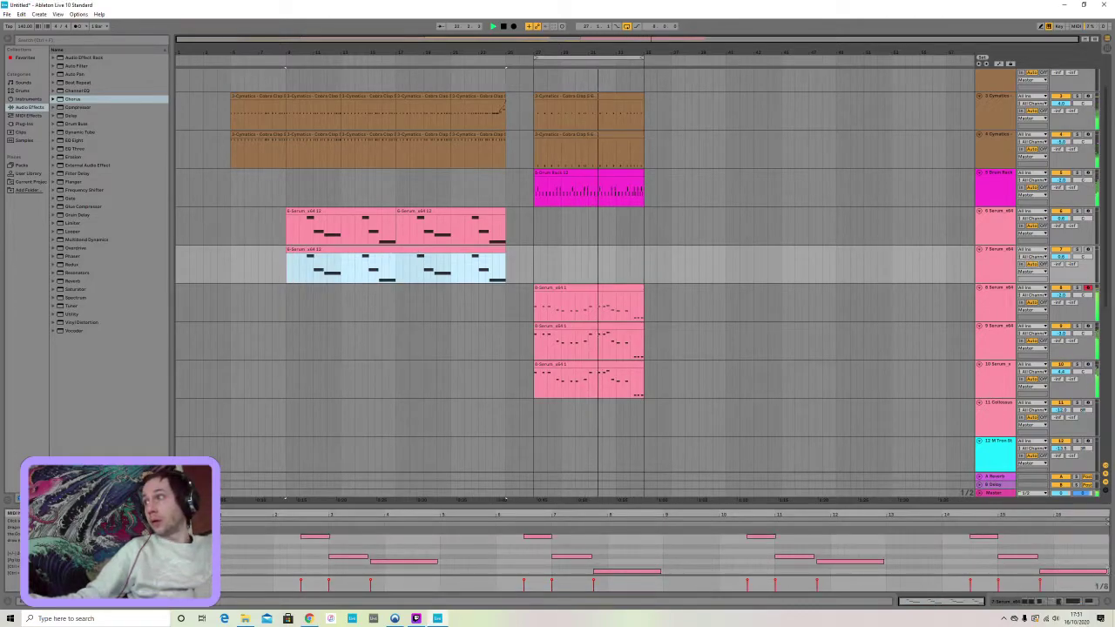
Select all notes in the consolidated track 7 clip and copy the clip over the two clips on track 6
{"action": "left_click_drag", "start_coordinate": [286, 539], "coordinate": [1078, 573]}
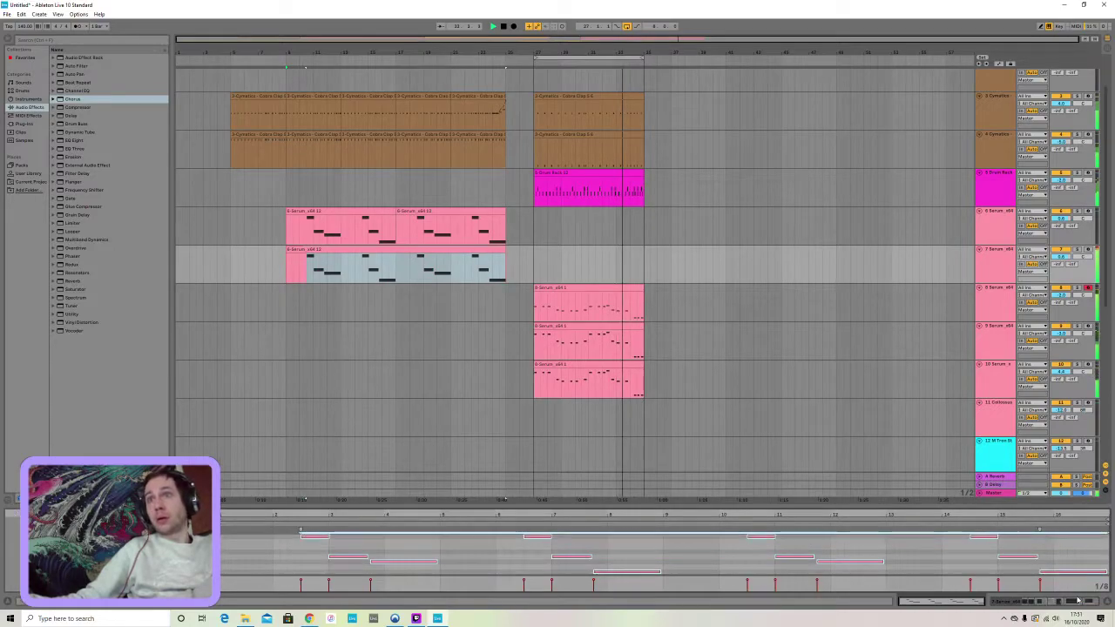
{"action": "left_click", "coordinate": [388, 249]}
{"action": "left_click_drag", "start_coordinate": [388, 248], "coordinate": [388, 218], "text": "ctrl"}
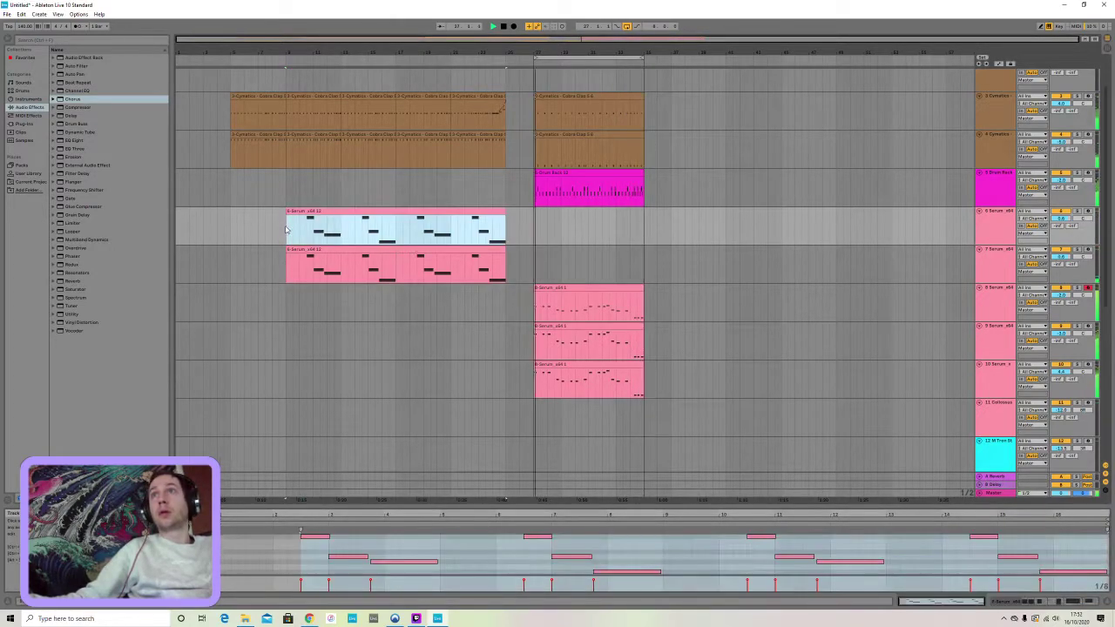
Select empty audio track 18, switch to File Explorer, and open samples > _RGD_ULTIMATE_LOCKDOWN_VOCALS > _HIPHOP_&_ELECTRO_VOCALS > PHRASES
{"action": "scroll", "coordinate": [468, 260], "scroll_direction": "down", "scroll_amount": 1}
{"action": "scroll", "coordinate": [470, 261], "scroll_direction": "down", "scroll_amount": 8}
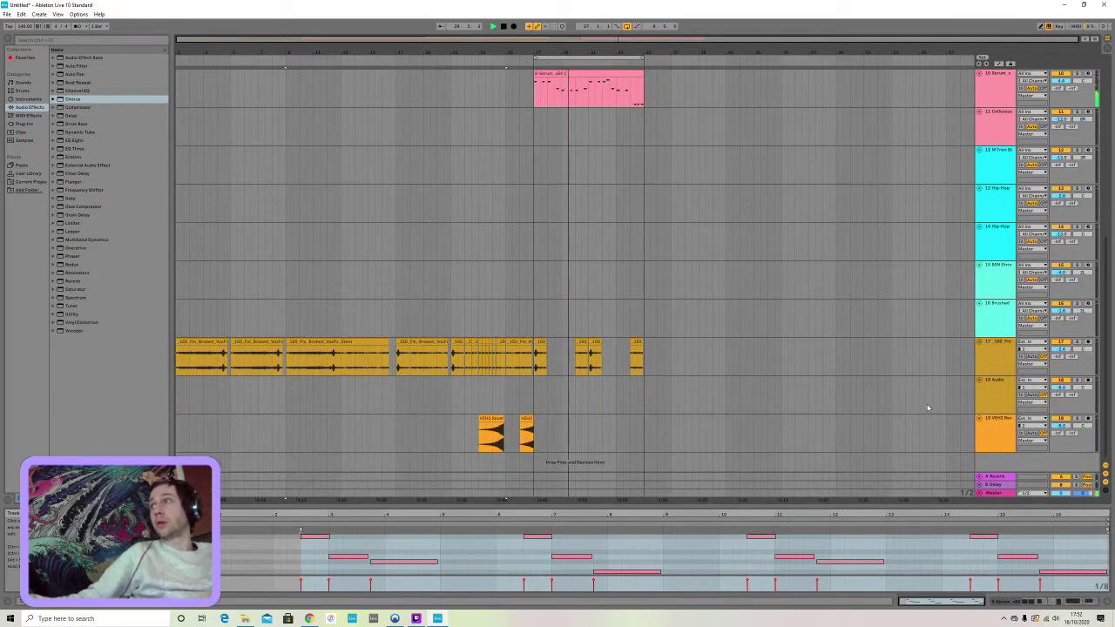
{"action": "left_click", "coordinate": [968, 402]}
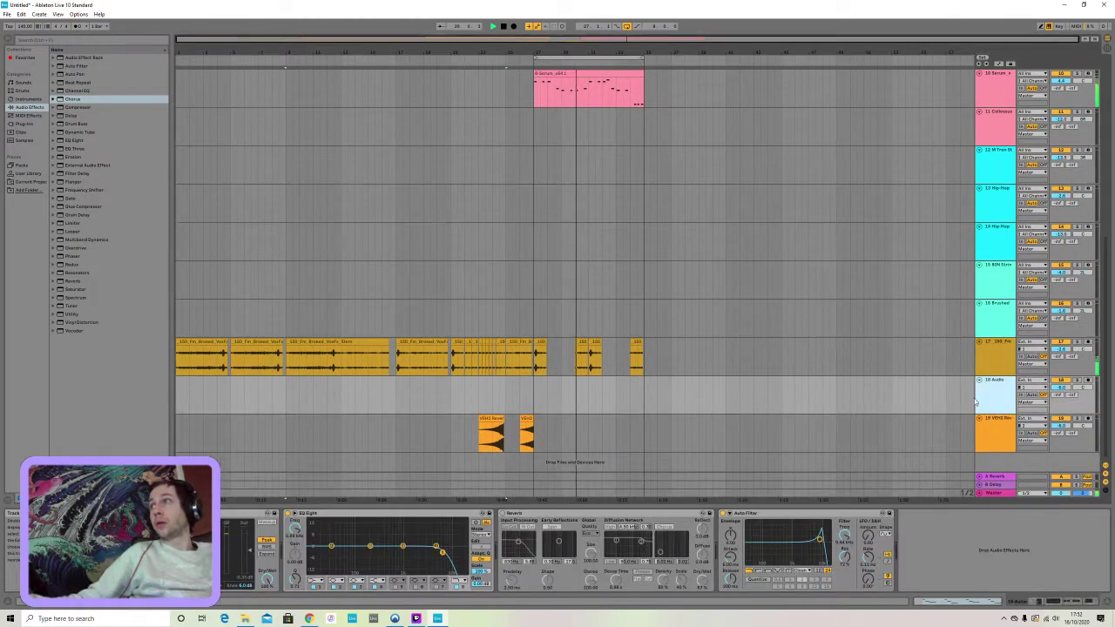
{"action": "left_click", "coordinate": [245, 618]}
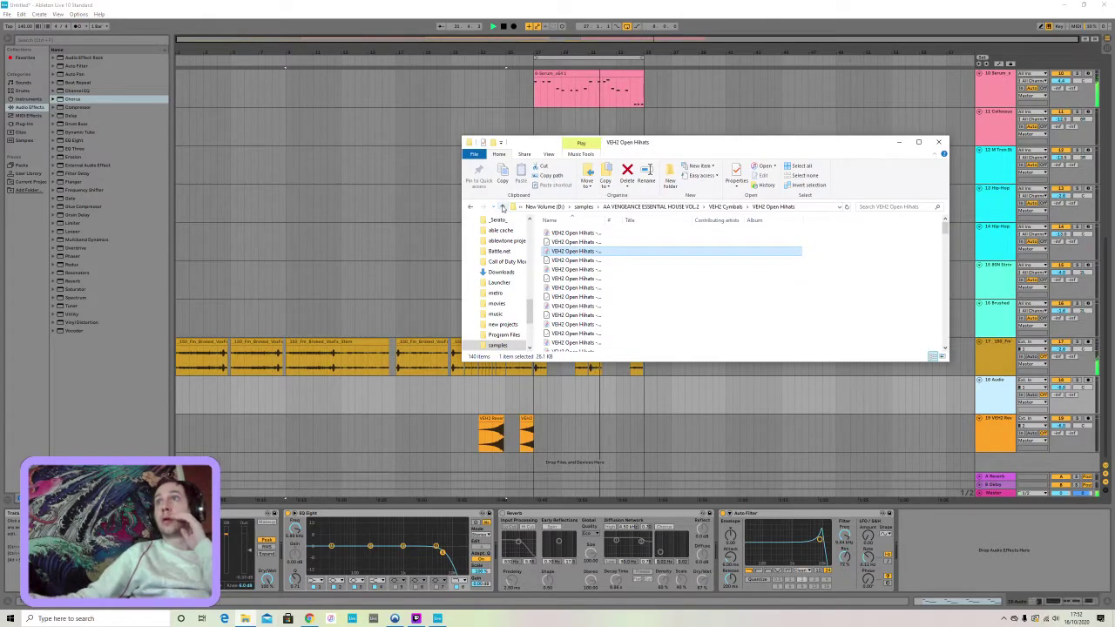
{"action": "left_click", "coordinate": [502, 207]}
{"action": "left_click", "coordinate": [502, 207]}
{"action": "left_click", "coordinate": [503, 207]}
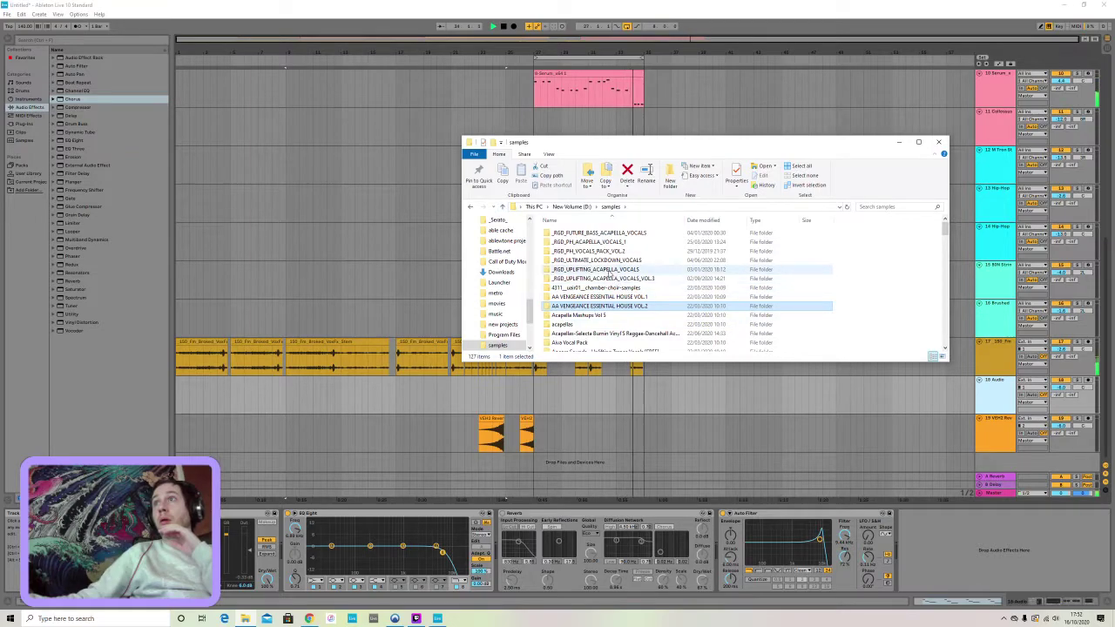
{"action": "left_click", "coordinate": [604, 261]}
{"action": "double_click", "coordinate": [603, 262]}
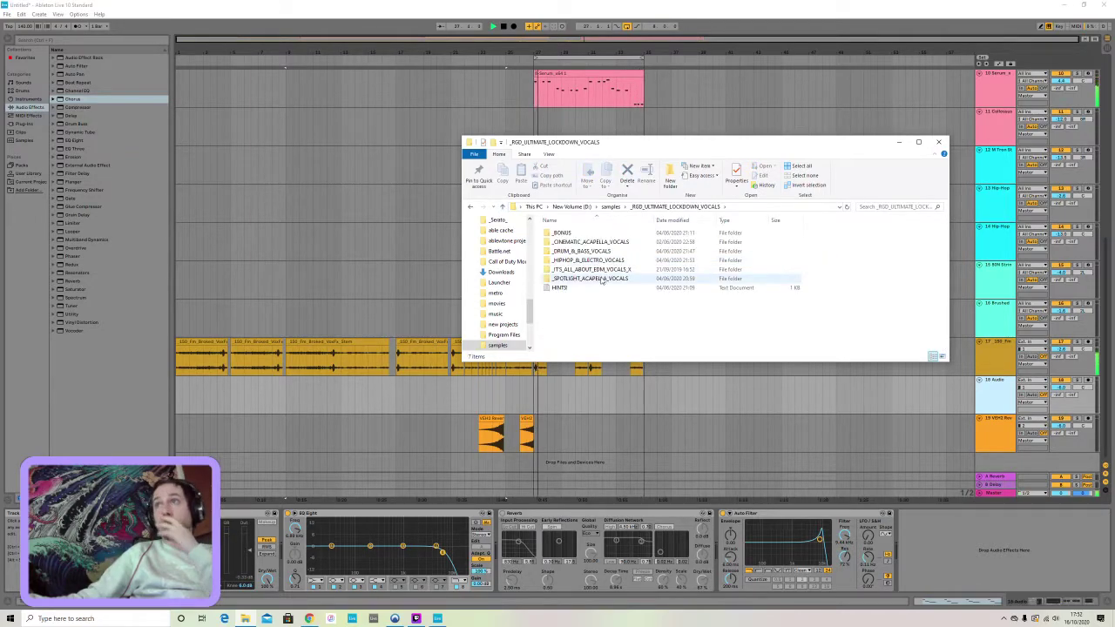
{"action": "double_click", "coordinate": [585, 259]}
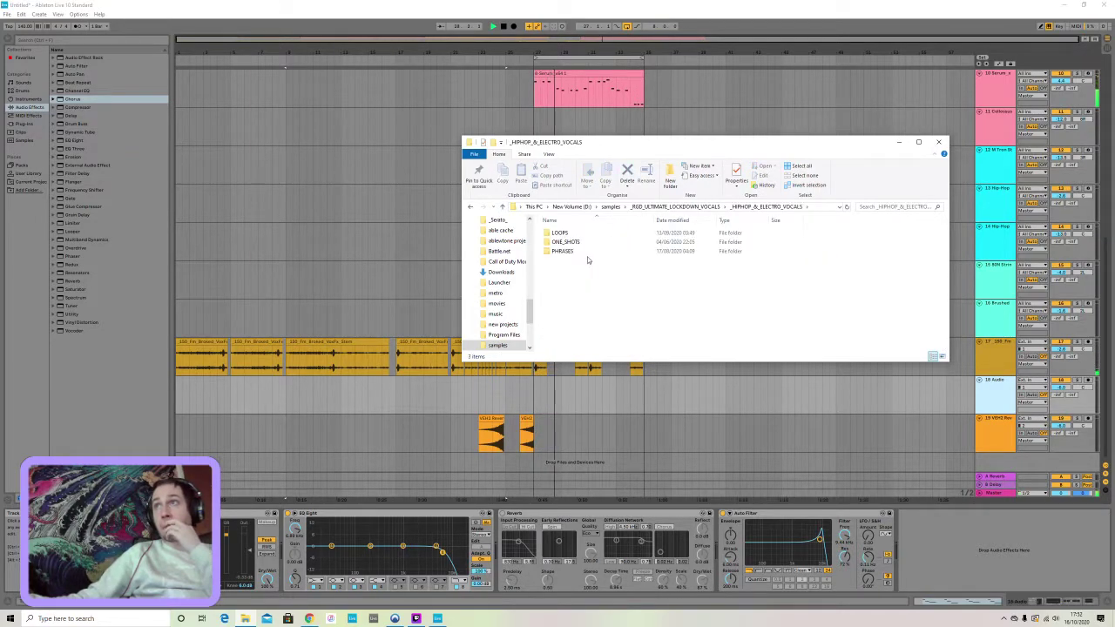
{"action": "double_click", "coordinate": [562, 251]}
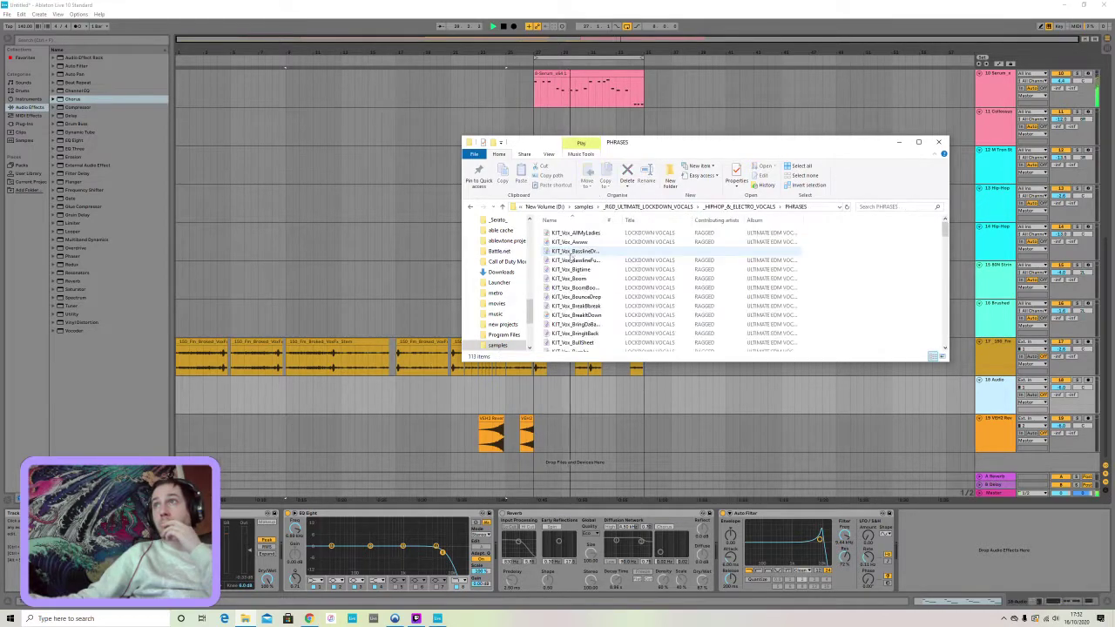
Try the ILikeDat vocal phrase on track 18, repeat it in the second half of the drop, and undo both
{"action": "scroll", "coordinate": [610, 286], "scroll_direction": "down", "scroll_amount": 2}
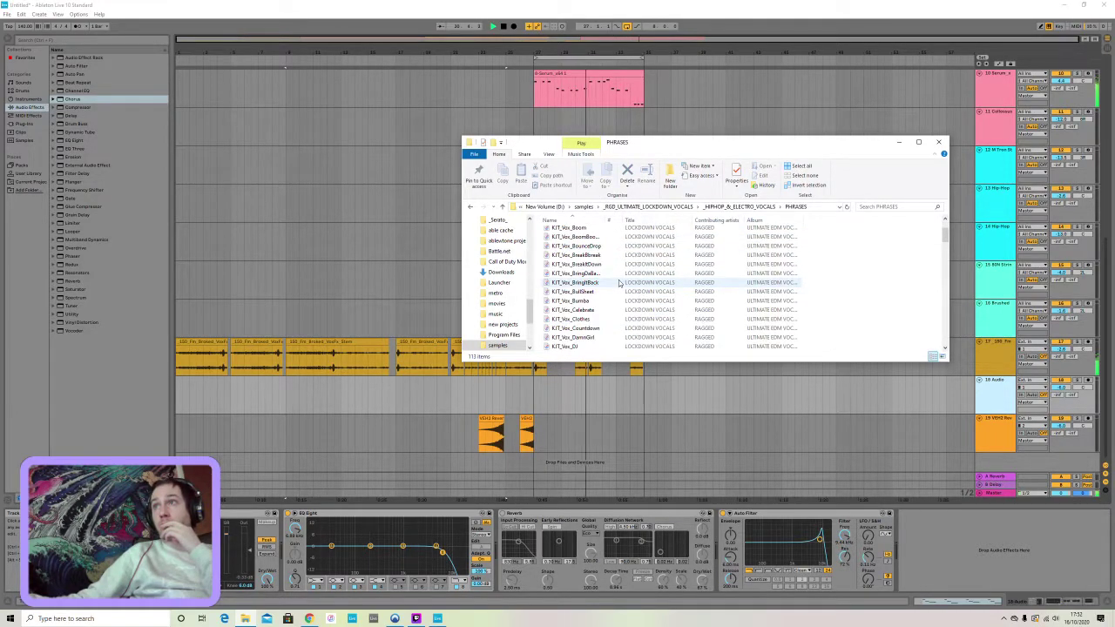
{"action": "scroll", "coordinate": [609, 292], "scroll_direction": "down", "scroll_amount": 3}
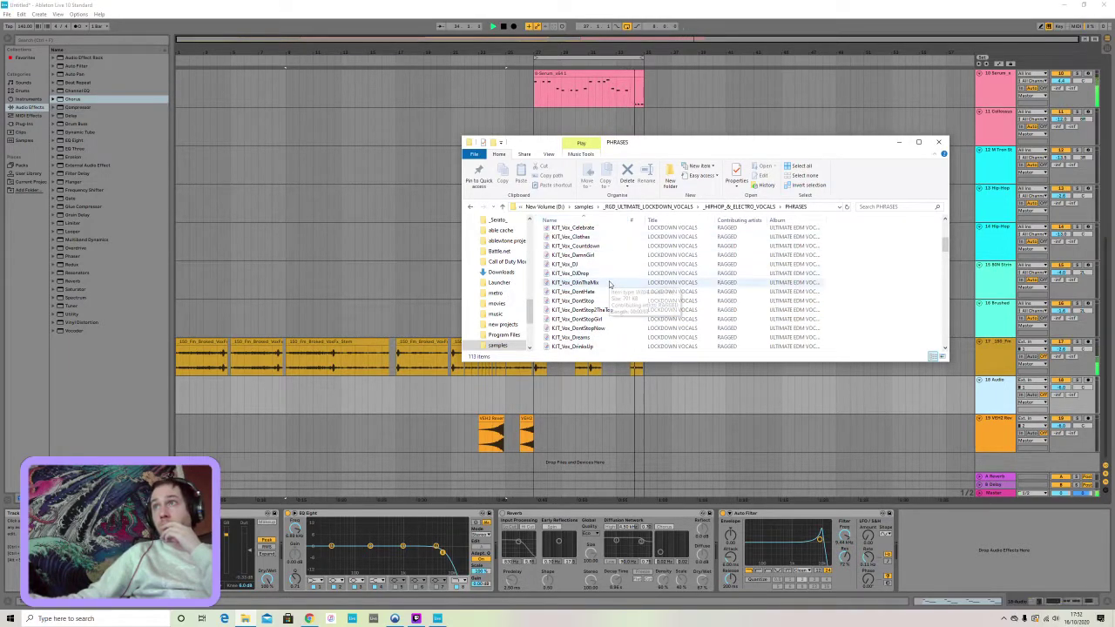
{"action": "scroll", "coordinate": [610, 284], "scroll_direction": "down", "scroll_amount": 6}
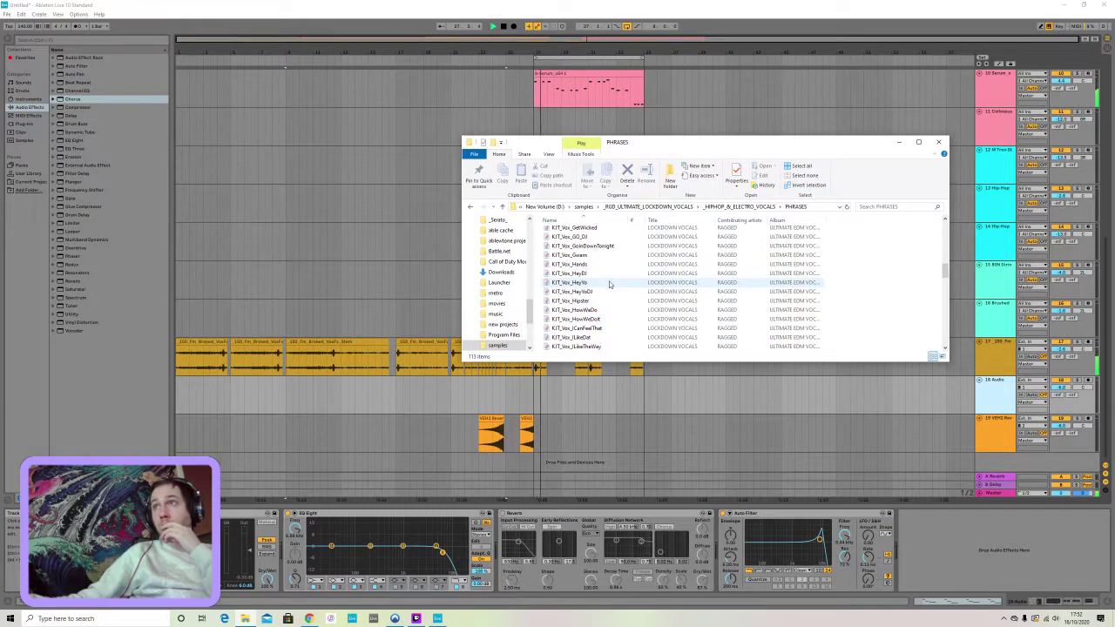
{"action": "scroll", "coordinate": [609, 285], "scroll_direction": "down", "scroll_amount": 3}
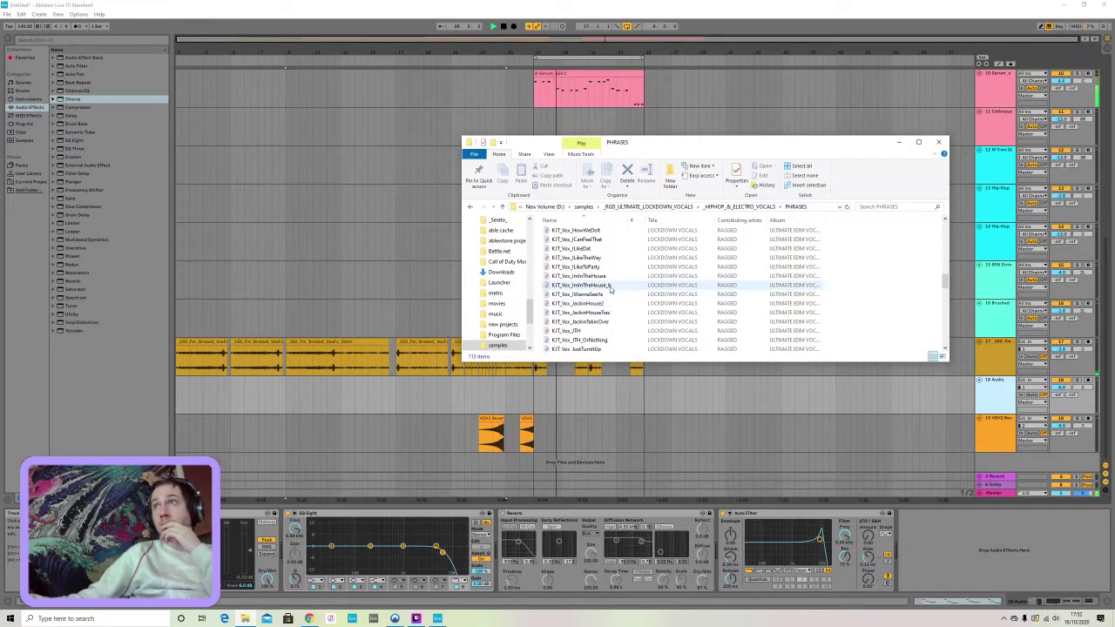
{"action": "left_click_drag", "start_coordinate": [575, 248], "coordinate": [537, 406]}
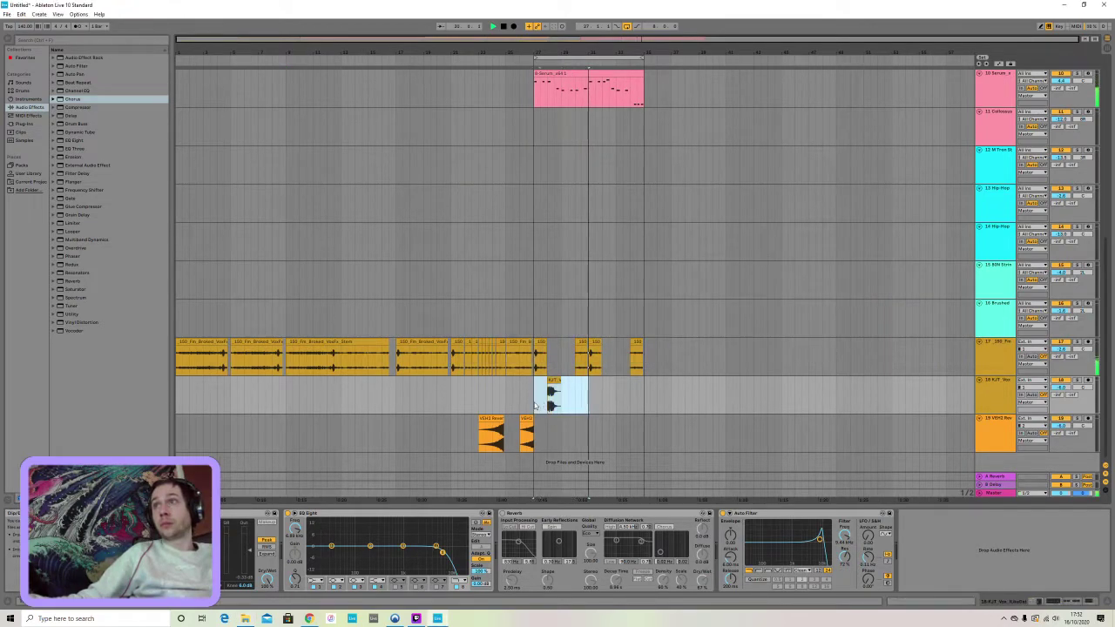
{"action": "key", "text": "ctrl+d"}
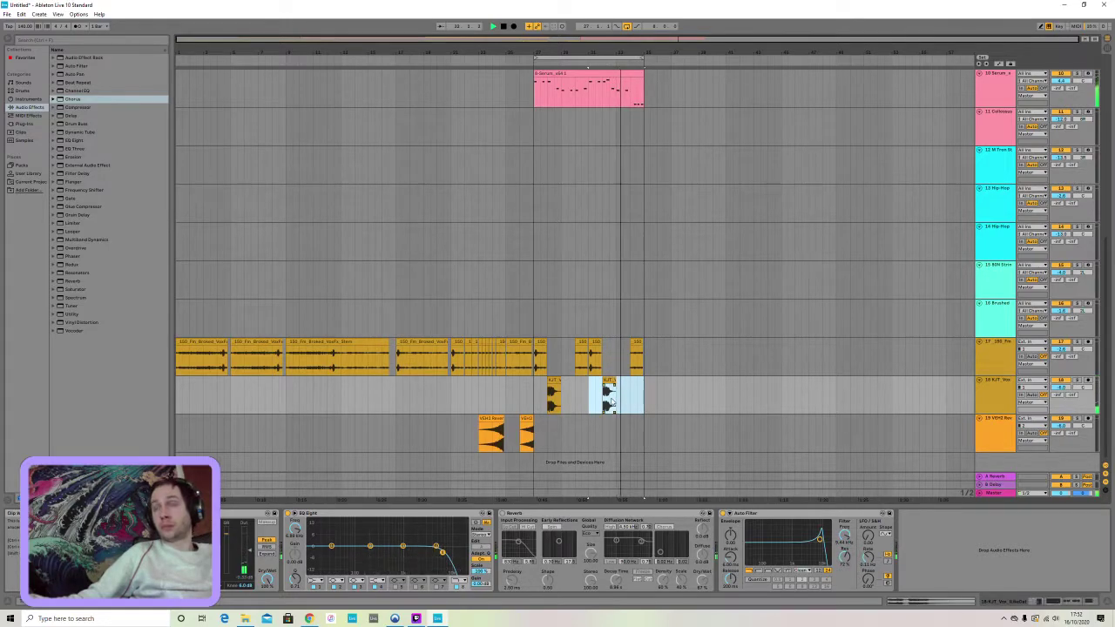
{"action": "key", "text": "ctrl+z"}
{"action": "key", "text": "ctrl+z"}
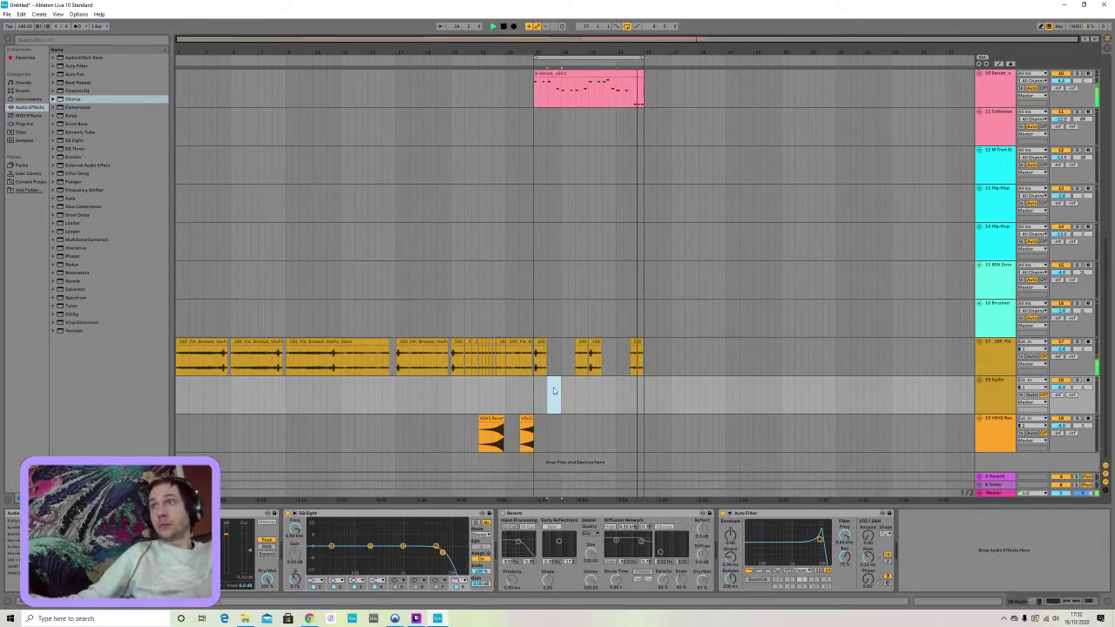
Add the ShakeDatAss vocal phrase from the PHRASES folder to track 18 within the drop
{"action": "key", "text": "alt+Tab"}
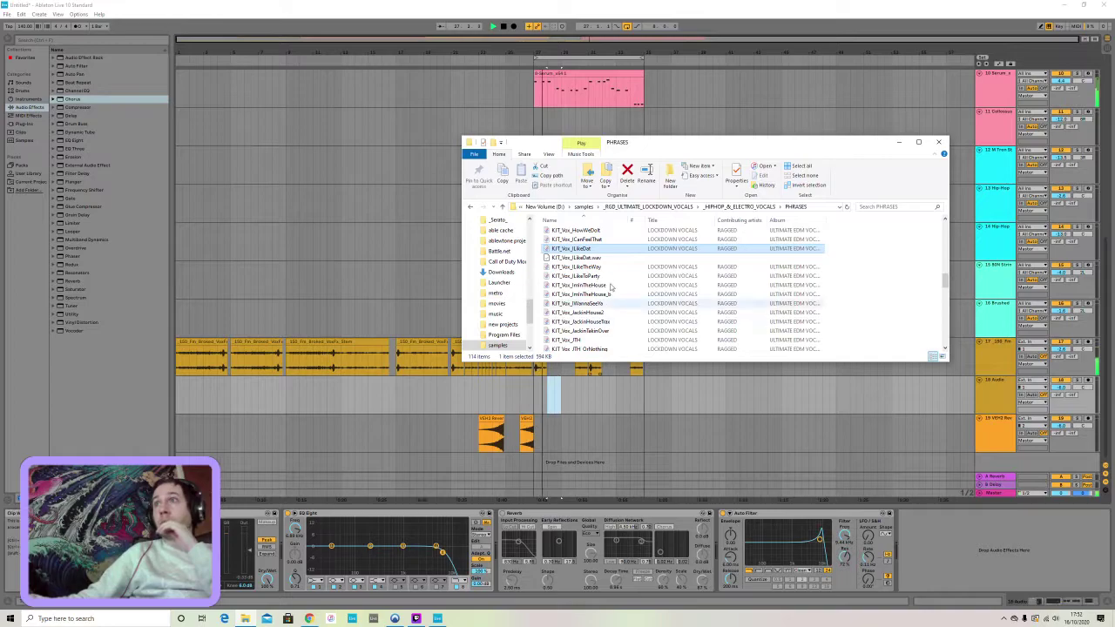
{"action": "scroll", "coordinate": [621, 294], "scroll_direction": "down", "scroll_amount": 2}
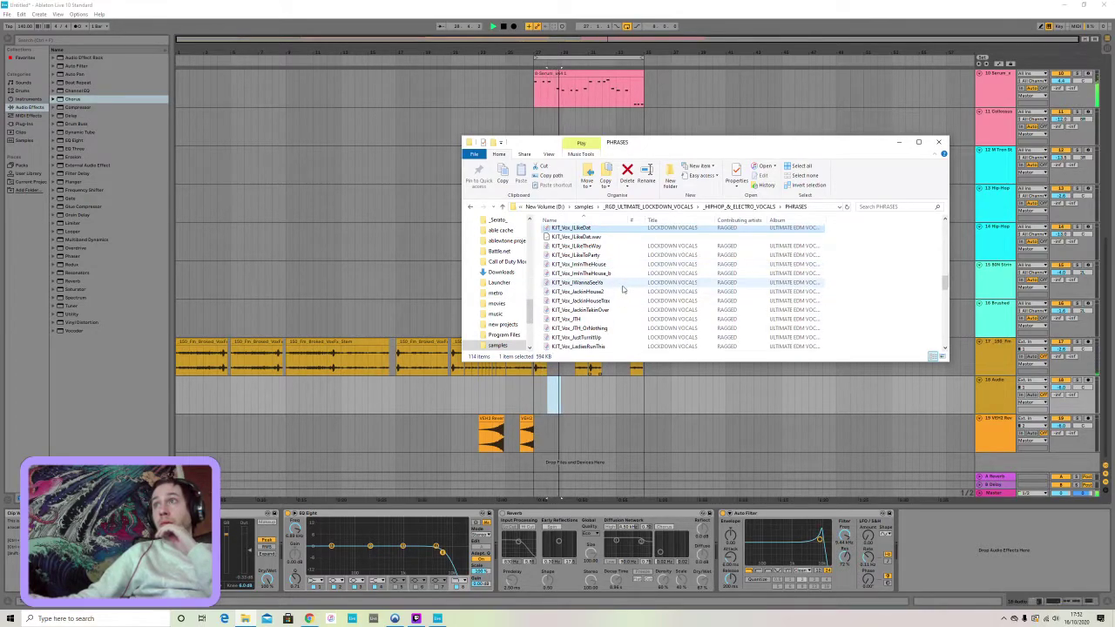
{"action": "scroll", "coordinate": [622, 289], "scroll_direction": "down", "scroll_amount": 2}
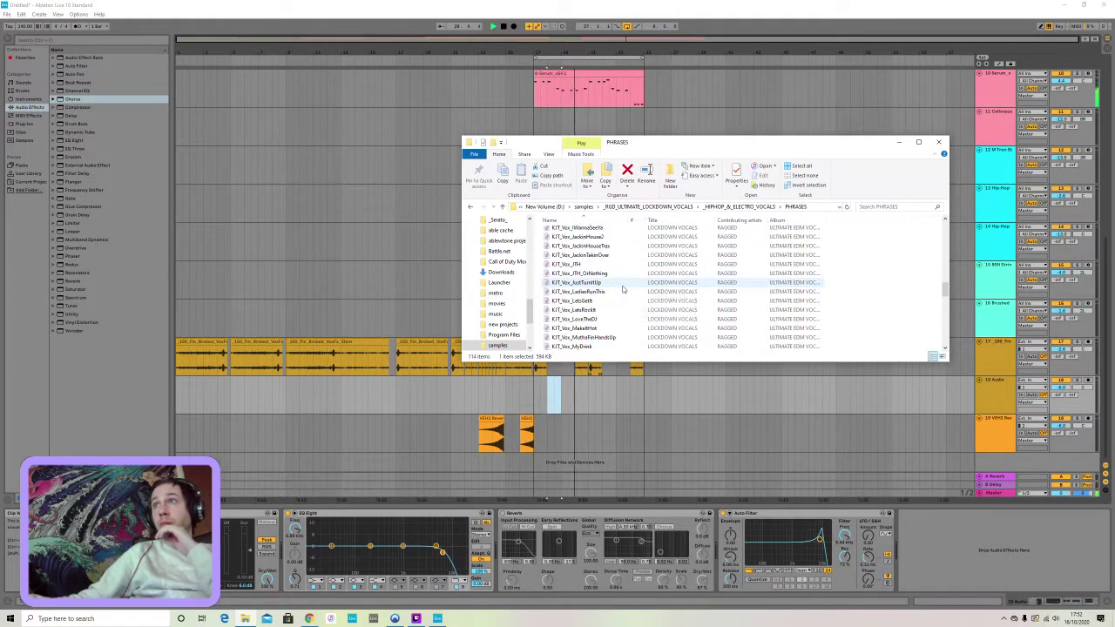
{"action": "scroll", "coordinate": [622, 289], "scroll_direction": "down", "scroll_amount": 2}
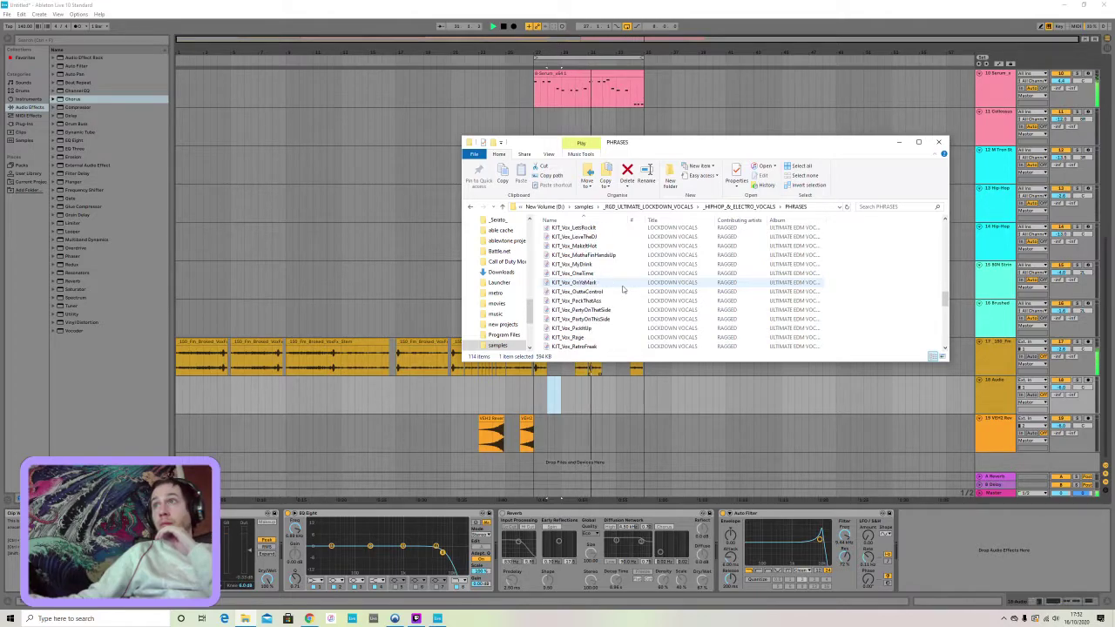
{"action": "scroll", "coordinate": [622, 289], "scroll_direction": "down", "scroll_amount": 1}
{"action": "scroll", "coordinate": [623, 289], "scroll_direction": "down", "scroll_amount": 3}
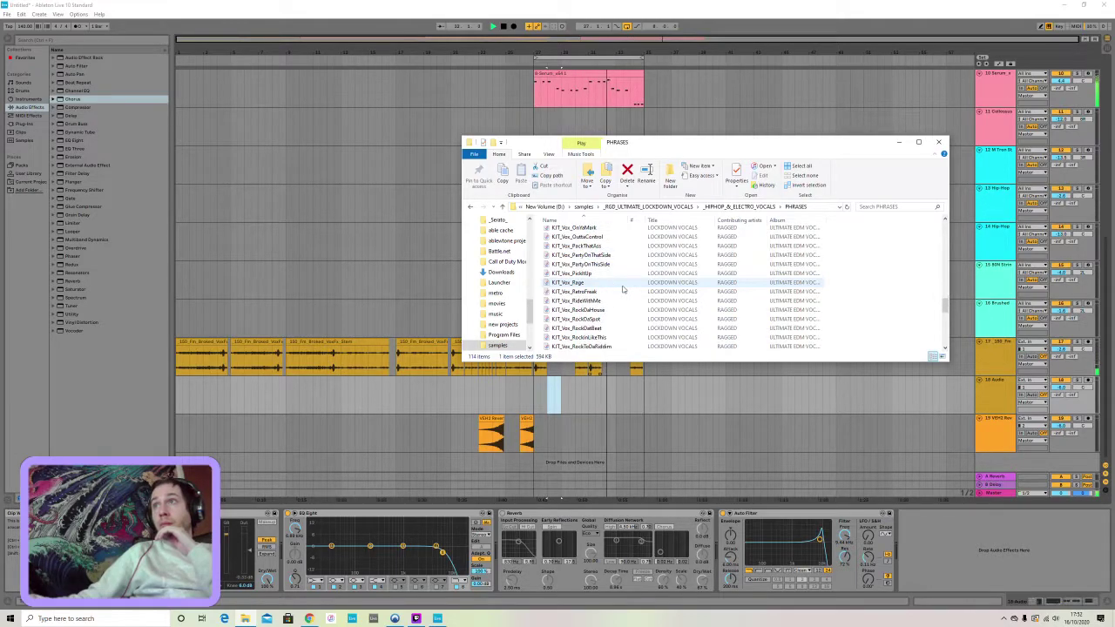
{"action": "scroll", "coordinate": [623, 289], "scroll_direction": "down", "scroll_amount": 2}
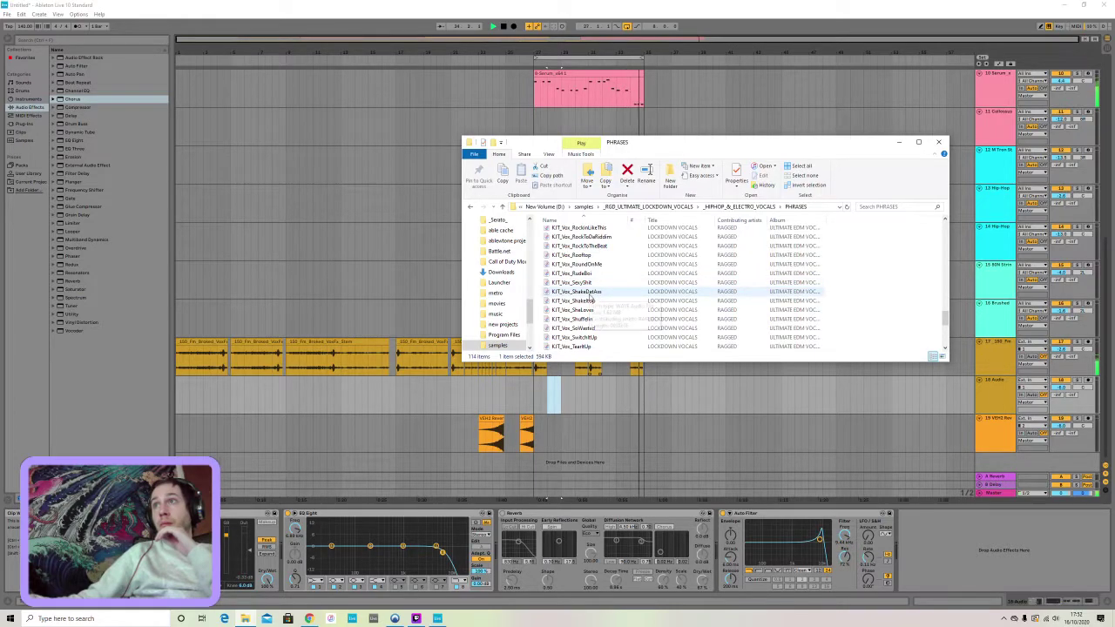
{"action": "left_click_drag", "start_coordinate": [590, 293], "coordinate": [562, 402]}
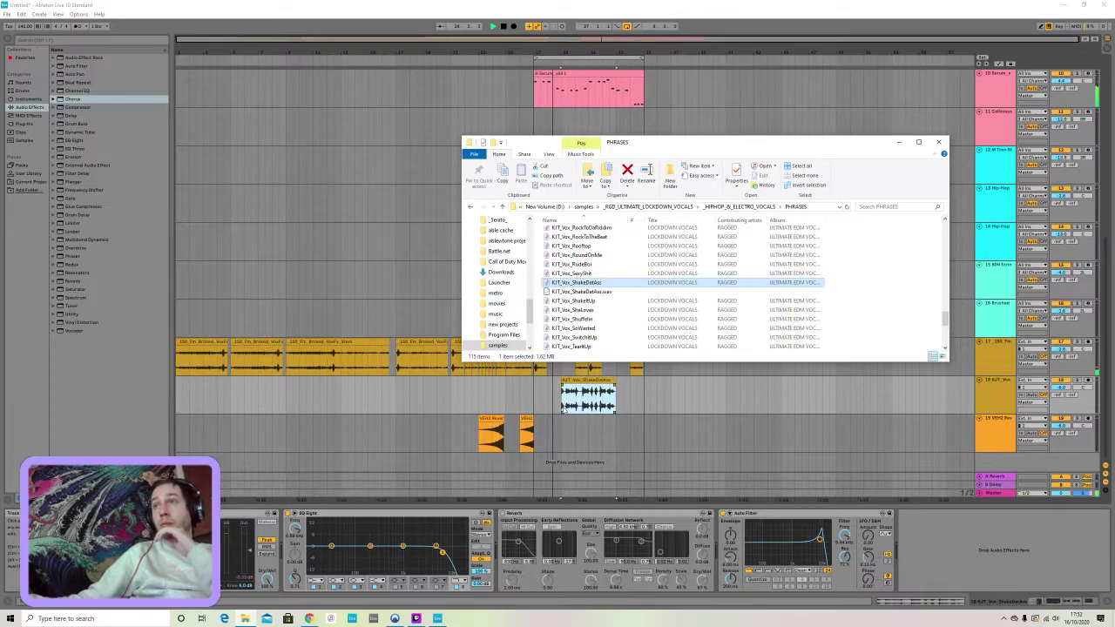
Shorten the ShakeDatAss clip on track 18 to one bar and copy it to the start of the drop's last three bars
{"action": "left_click", "coordinate": [572, 425]}
{"action": "left_click_drag", "start_coordinate": [583, 380], "coordinate": [600, 406]}
{"action": "key", "text": "Delete"}
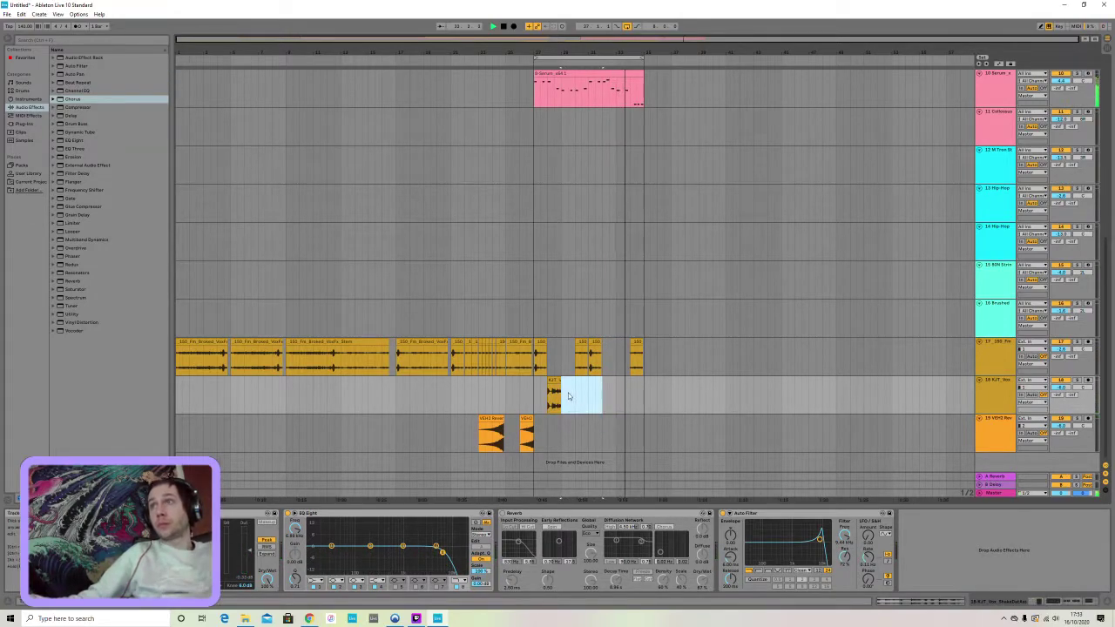
{"action": "left_click", "coordinate": [553, 380]}
{"action": "left_click", "coordinate": [602, 393]}
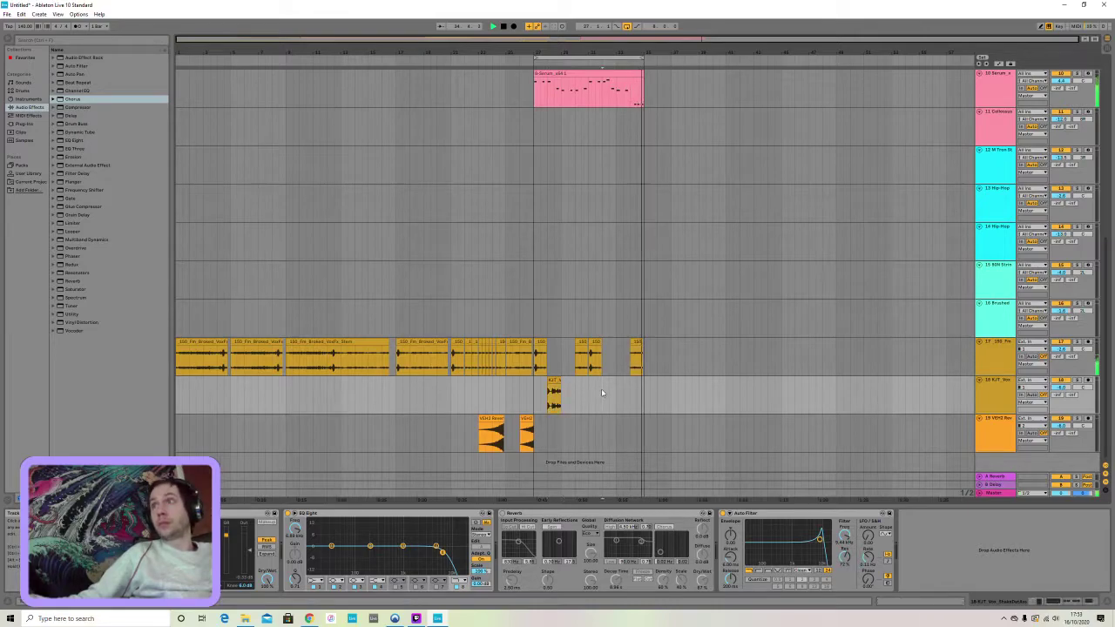
{"action": "left_click", "coordinate": [601, 392]}
{"action": "key", "text": "ctrl+v"}
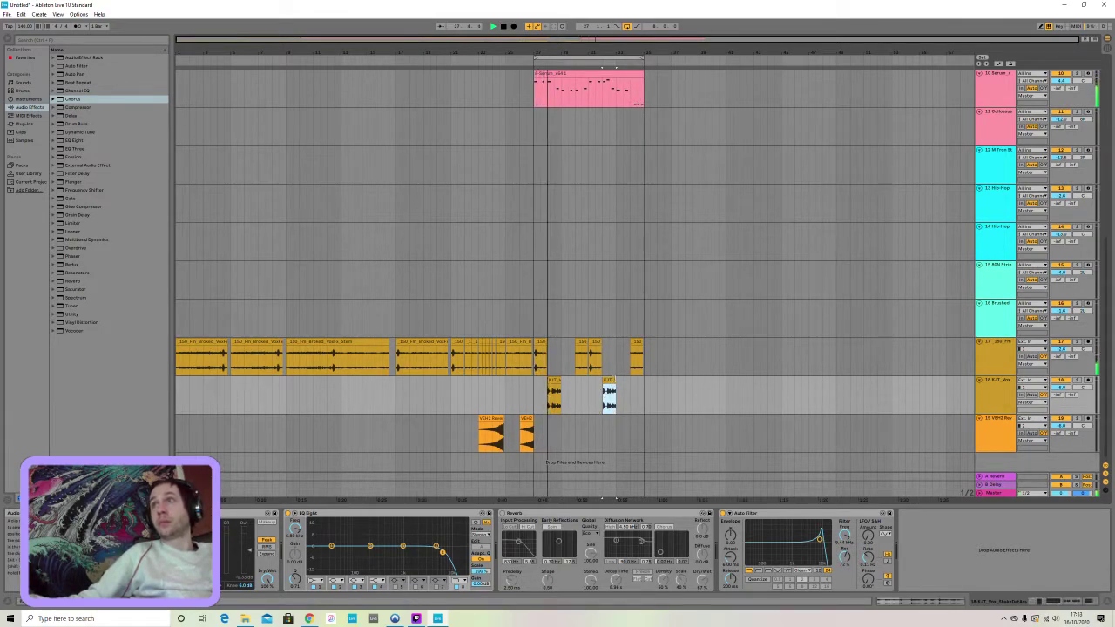
Rewarp the first ShakeDatAss clip from its beginning with Warp From Here (Start at 140.00 BPM)
{"action": "left_click", "coordinate": [549, 391]}
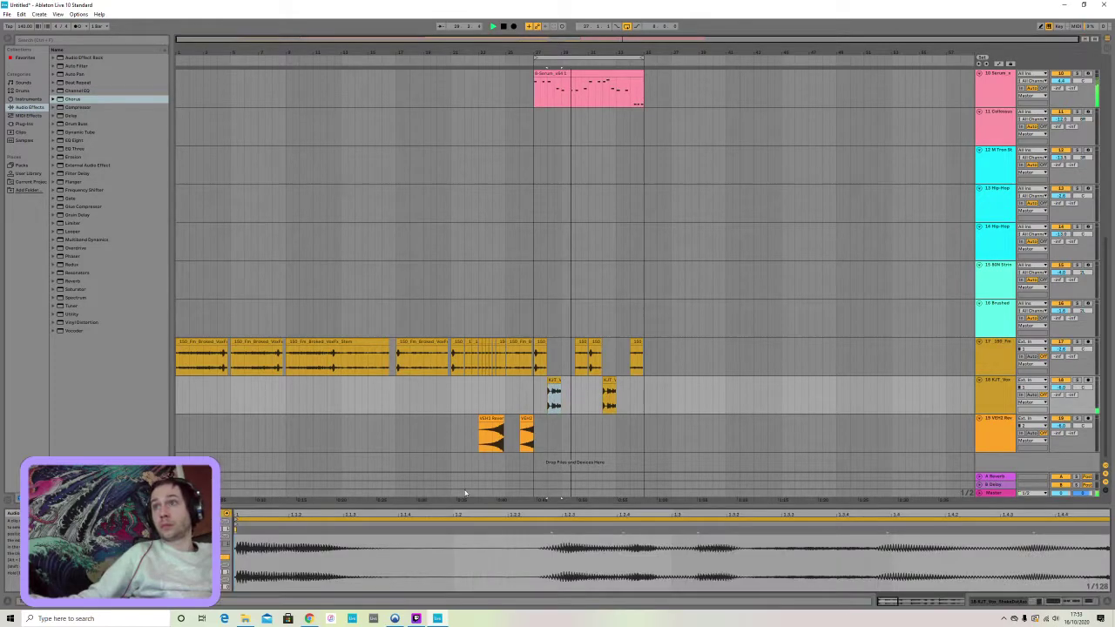
{"action": "right_click", "coordinate": [235, 530]}
{"action": "left_click", "coordinate": [276, 454]}
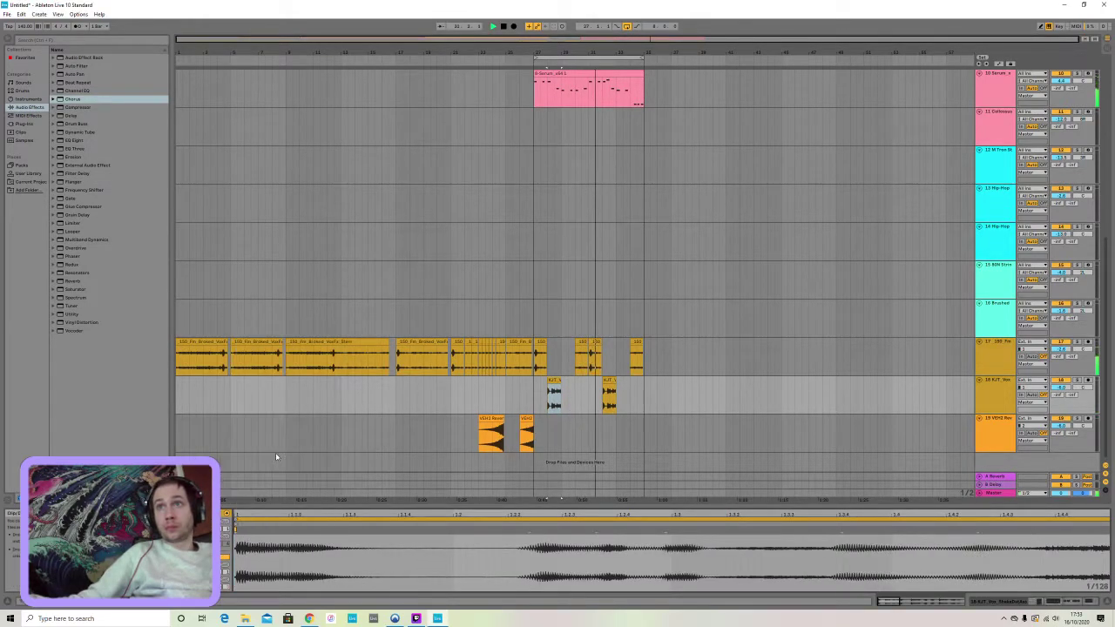
{"action": "right_click", "coordinate": [245, 533]}
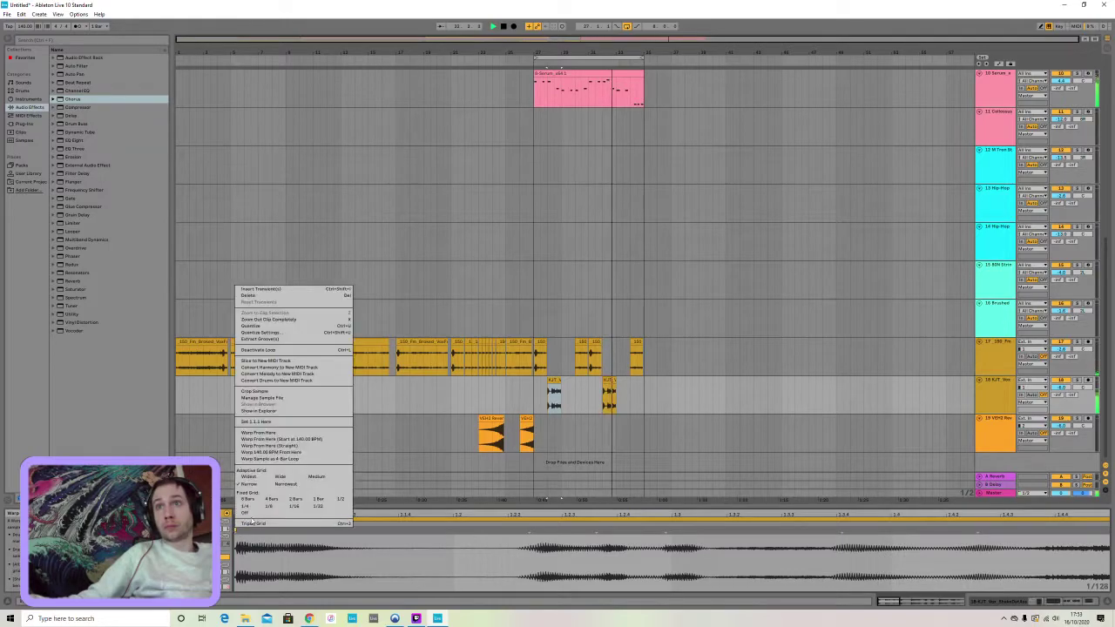
{"action": "left_click", "coordinate": [284, 440]}
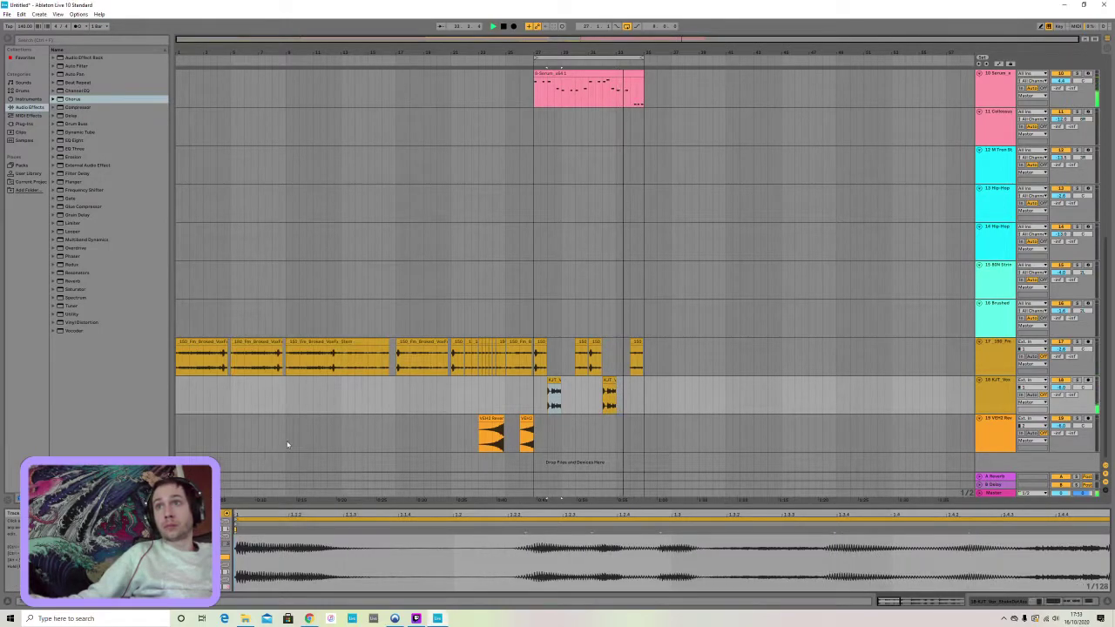
Continue the second ShakeDatAss clip on track 18 with consecutive one-bar sections up to the end of the drop
{"action": "left_click", "coordinate": [552, 385]}
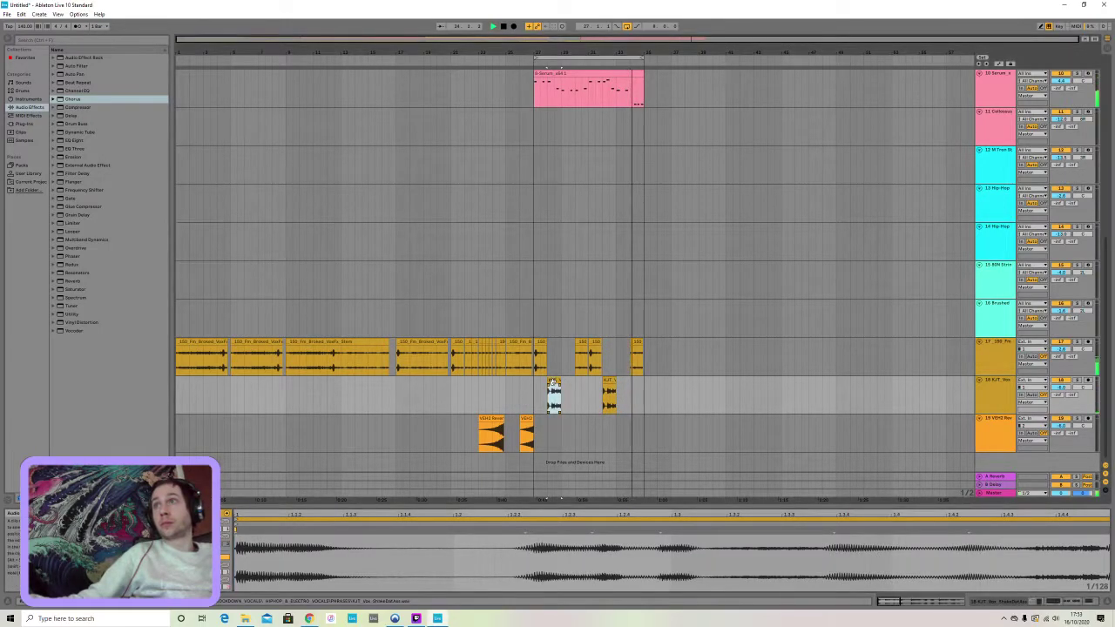
{"action": "left_click", "coordinate": [615, 390]}
{"action": "key", "text": "ctrl+d"}
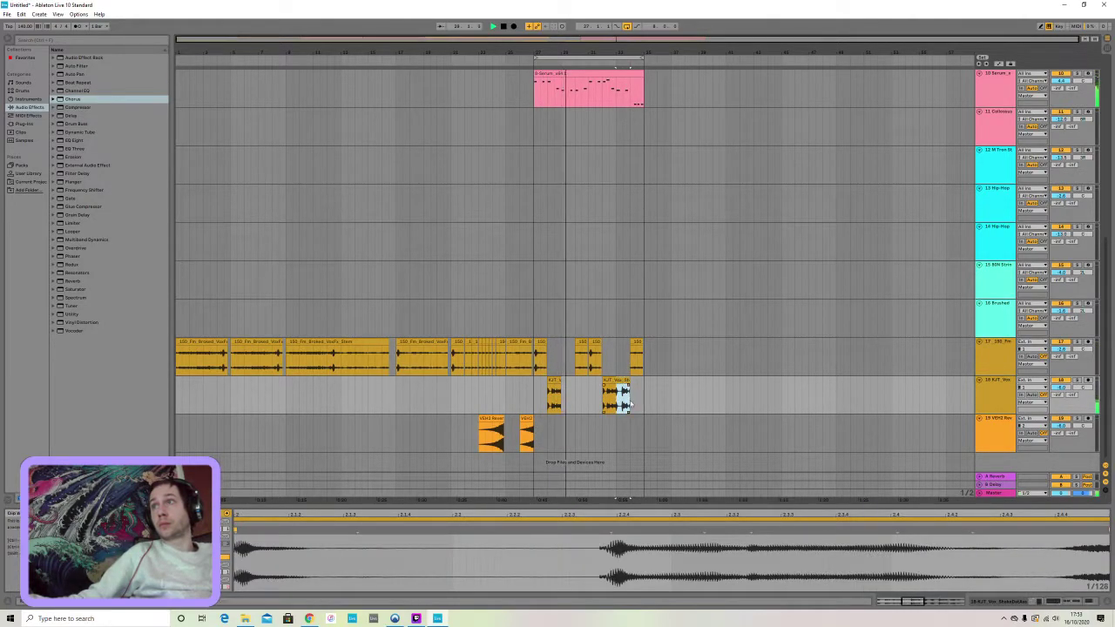
{"action": "key", "text": "ctrl+d"}
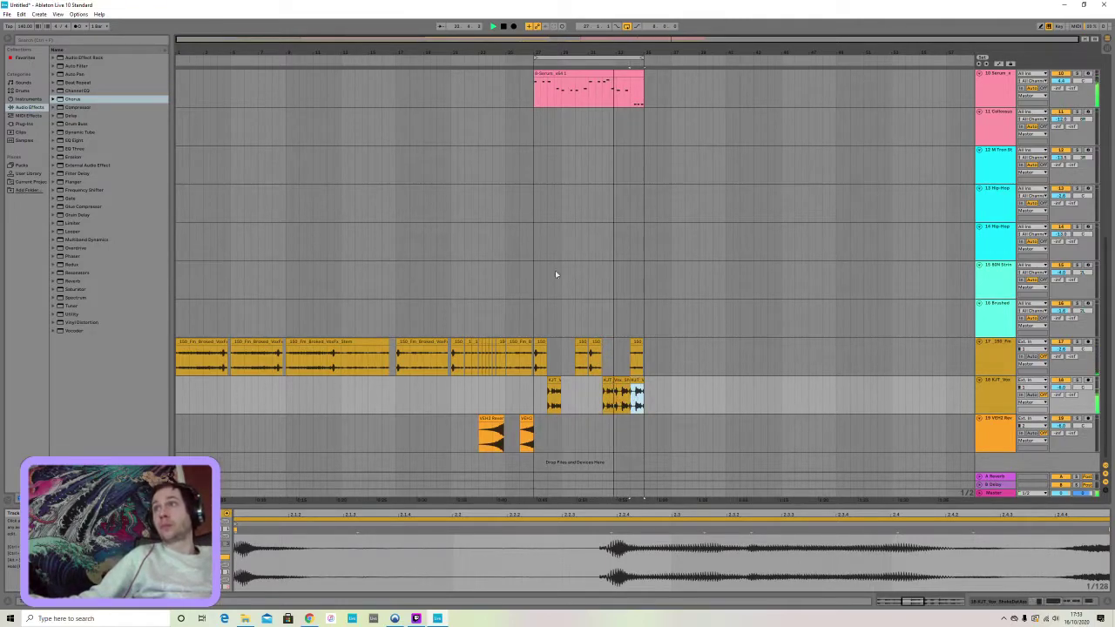
Loop the drop's last three bars and chop the vocal there into shorter slices, leaving a gap before the final bar
{"action": "left_click_drag", "start_coordinate": [537, 57], "coordinate": [669, 109]}
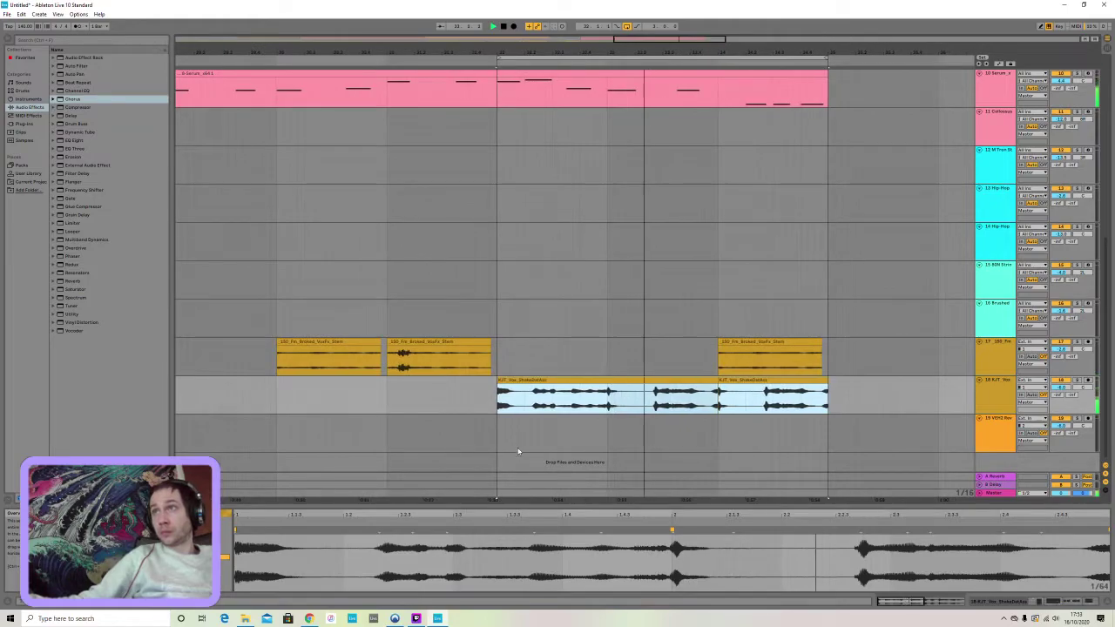
{"action": "left_click_drag", "start_coordinate": [531, 396], "coordinate": [589, 383]}
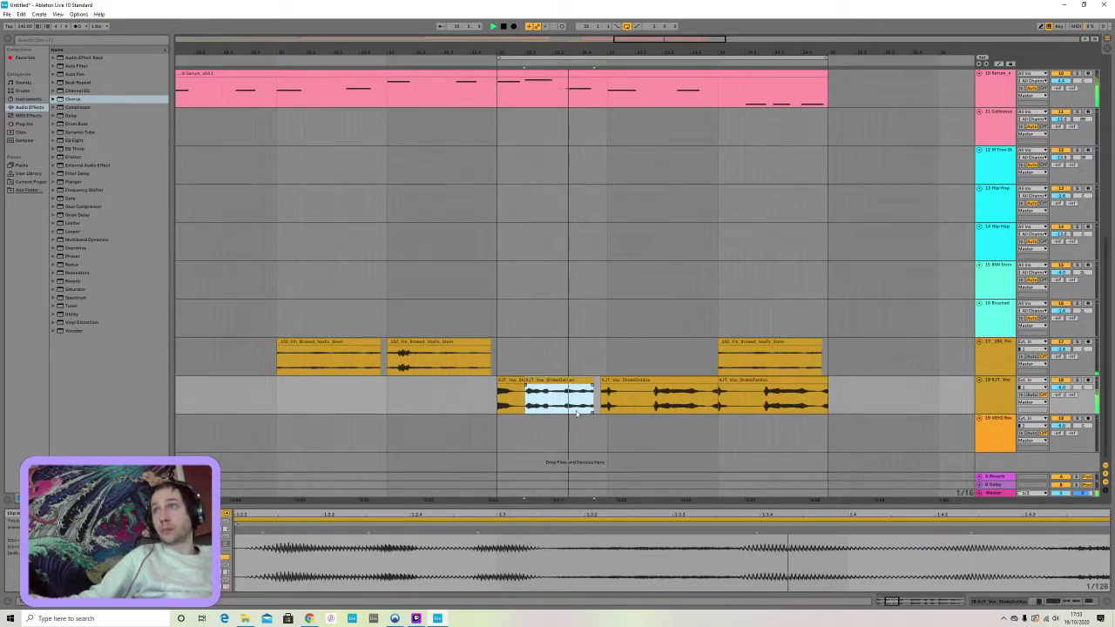
{"action": "left_click_drag", "start_coordinate": [687, 381], "coordinate": [662, 382]}
{"action": "left_click", "coordinate": [719, 386]}
{"action": "left_click_drag", "start_coordinate": [828, 396], "coordinate": [786, 396]}
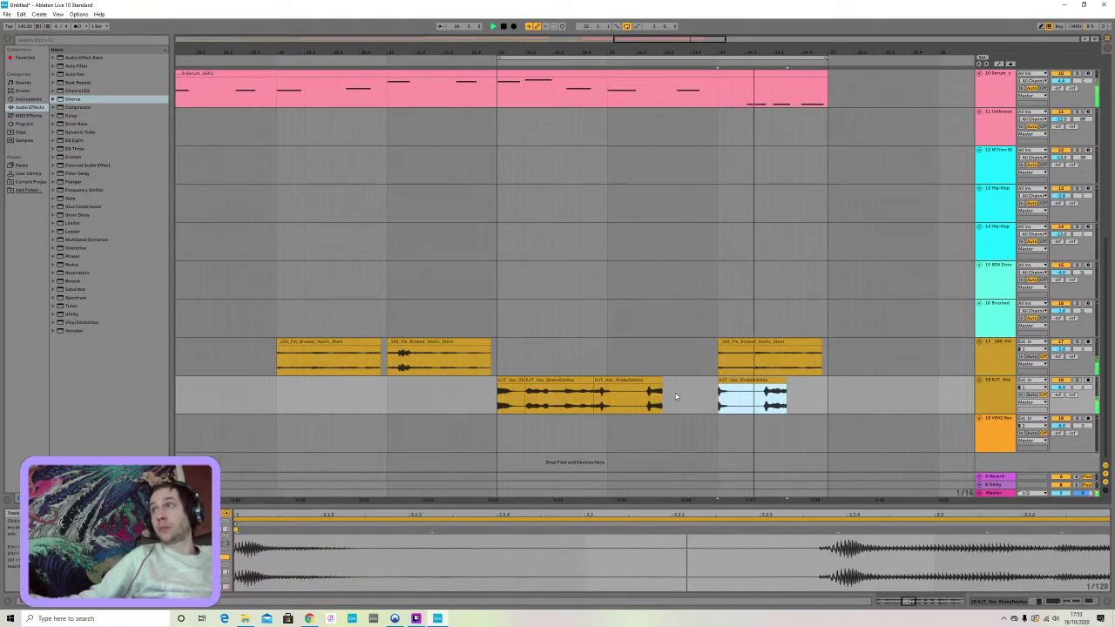
{"action": "left_click_drag", "start_coordinate": [669, 391], "coordinate": [614, 391]}
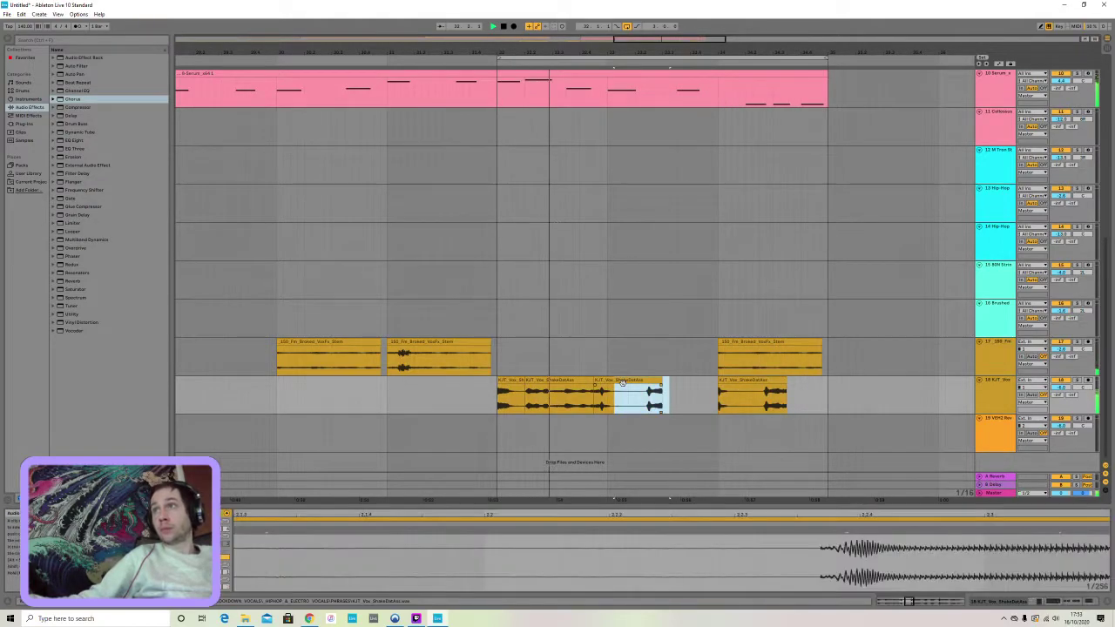
{"action": "key", "text": "ctrl+e"}
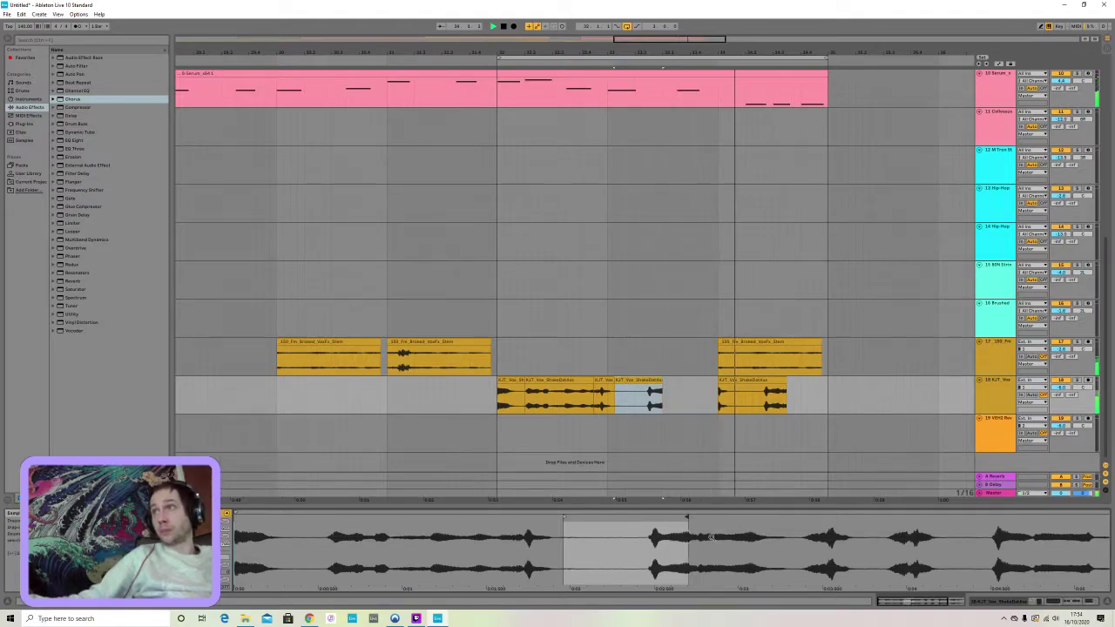
Trim the final-bar vocal clip on track 18, split it in two, and place the second slice after a short gap
{"action": "left_click", "coordinate": [720, 380]}
{"action": "mouse_move", "coordinate": [718, 396]}
{"action": "left_mouse_down"}
{"action": "mouse_move", "coordinate": [672, 397]}
{"action": "mouse_move", "coordinate": [683, 380]}
{"action": "mouse_move", "coordinate": [718, 382]}
{"action": "left_mouse_up"}
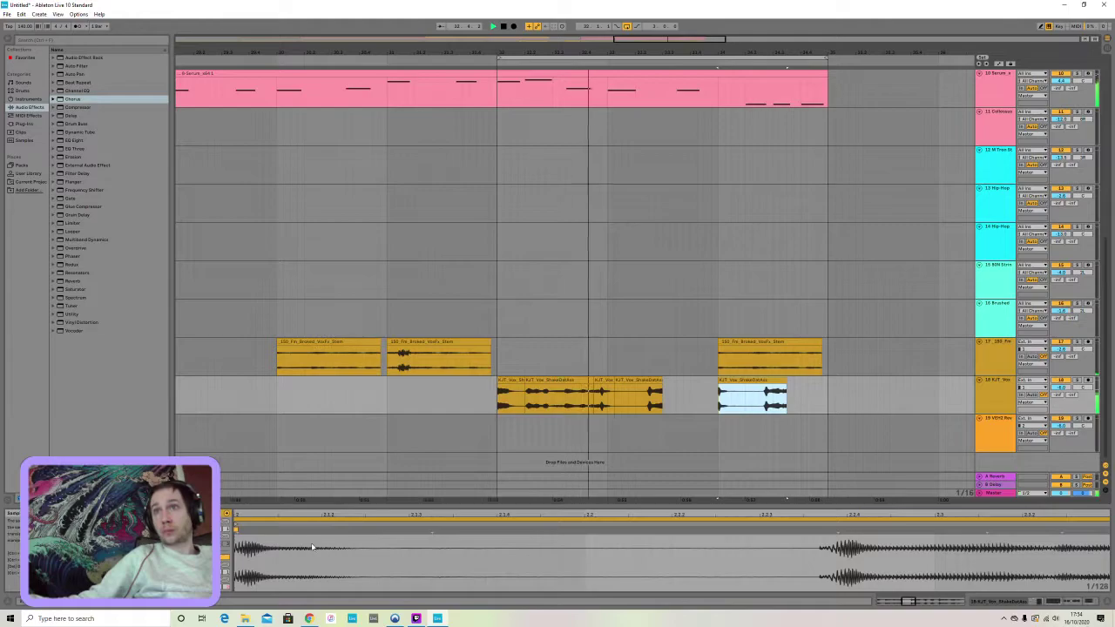
{"action": "left_click_drag", "start_coordinate": [786, 381], "coordinate": [780, 382]}
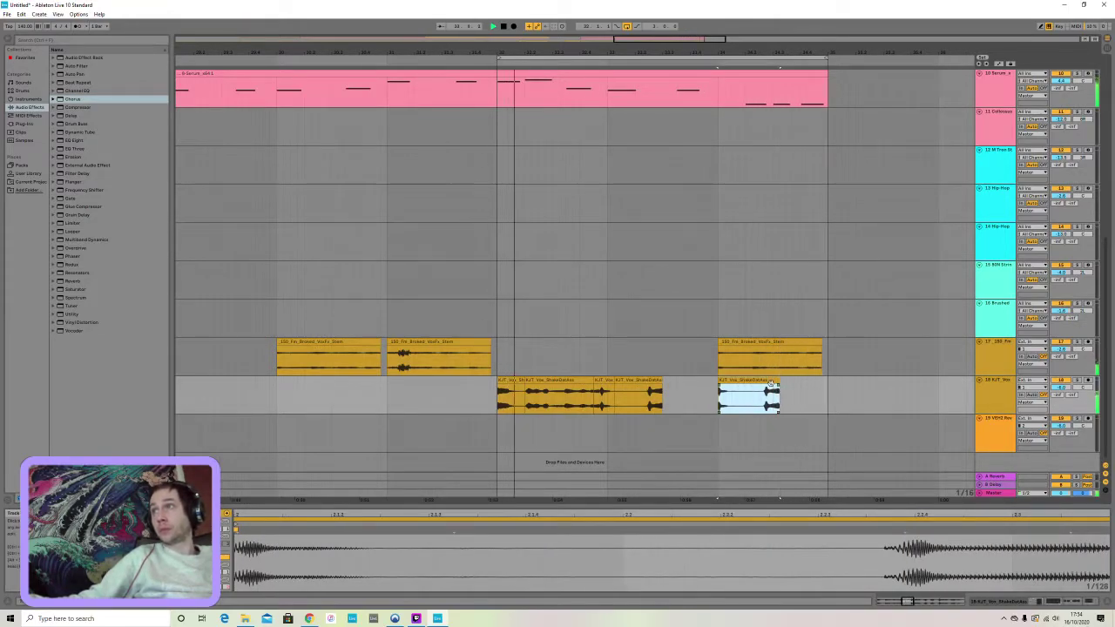
{"action": "left_click", "coordinate": [850, 557]}
{"action": "left_click_drag", "start_coordinate": [815, 515], "coordinate": [815, 488]}
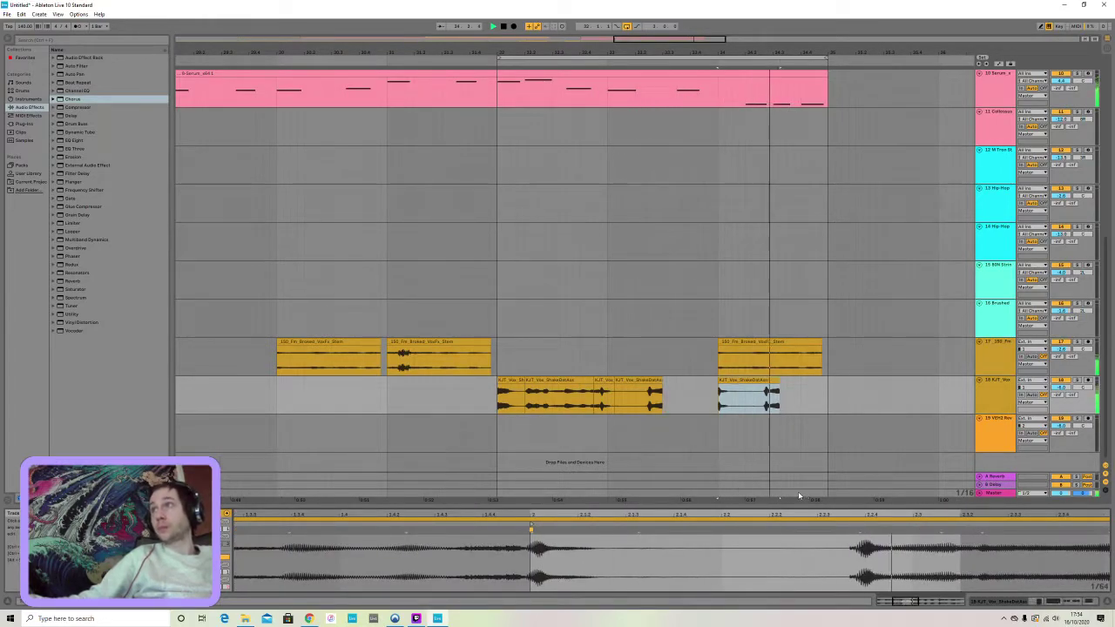
{"action": "mouse_move", "coordinate": [787, 408]}
{"action": "left_mouse_down"}
{"action": "mouse_move", "coordinate": [759, 394]}
{"action": "mouse_move", "coordinate": [785, 390]}
{"action": "left_mouse_up"}
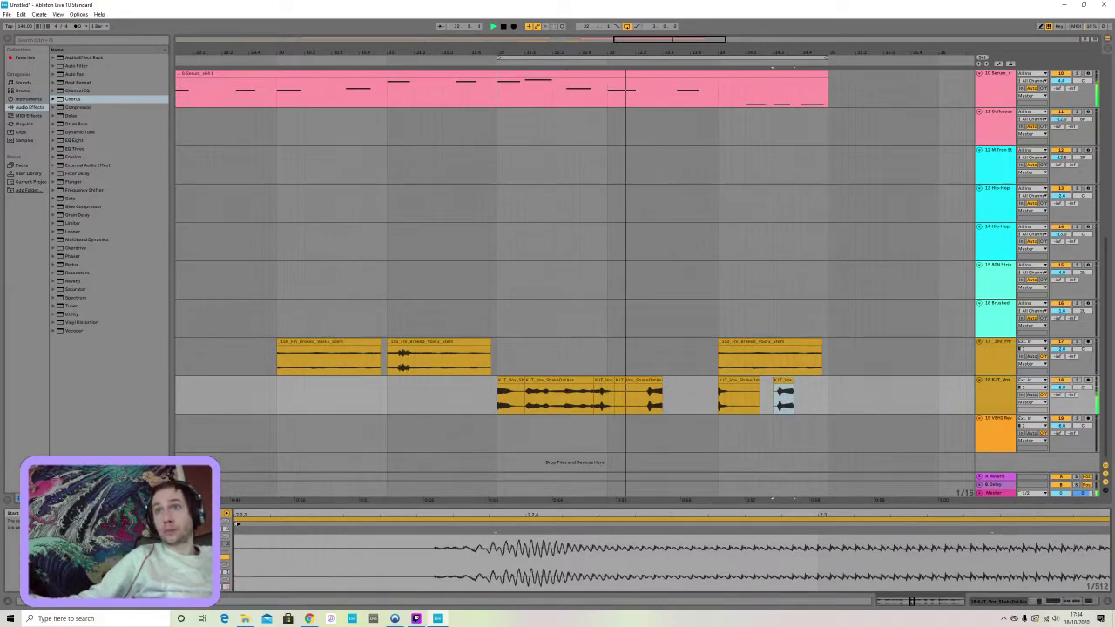
Align the start markers of both final-bar vocal slices with their word attacks and shorten the second slice's loop
{"action": "left_click_drag", "start_coordinate": [238, 523], "coordinate": [490, 525]}
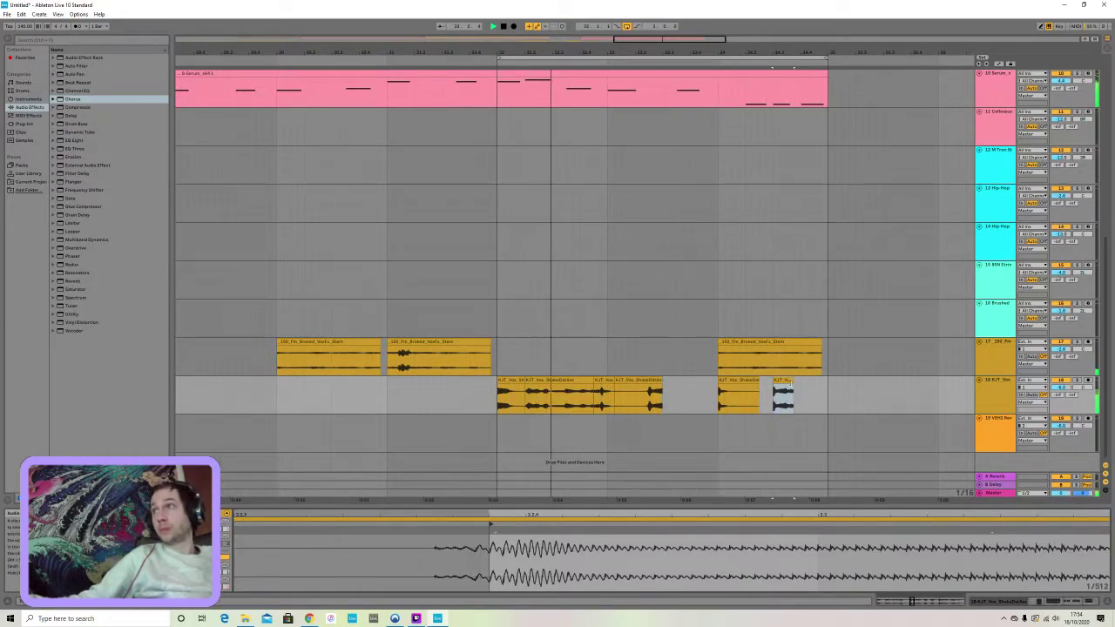
{"action": "left_click_drag", "start_coordinate": [909, 514], "coordinate": [909, 477]}
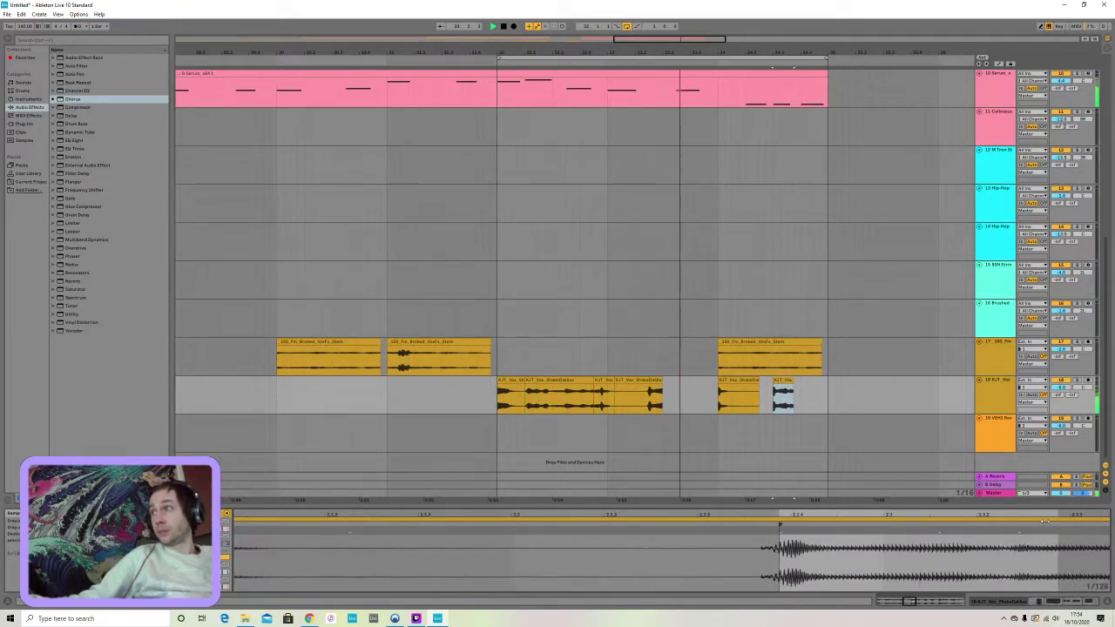
{"action": "left_click_drag", "start_coordinate": [1040, 514], "coordinate": [1040, 489]}
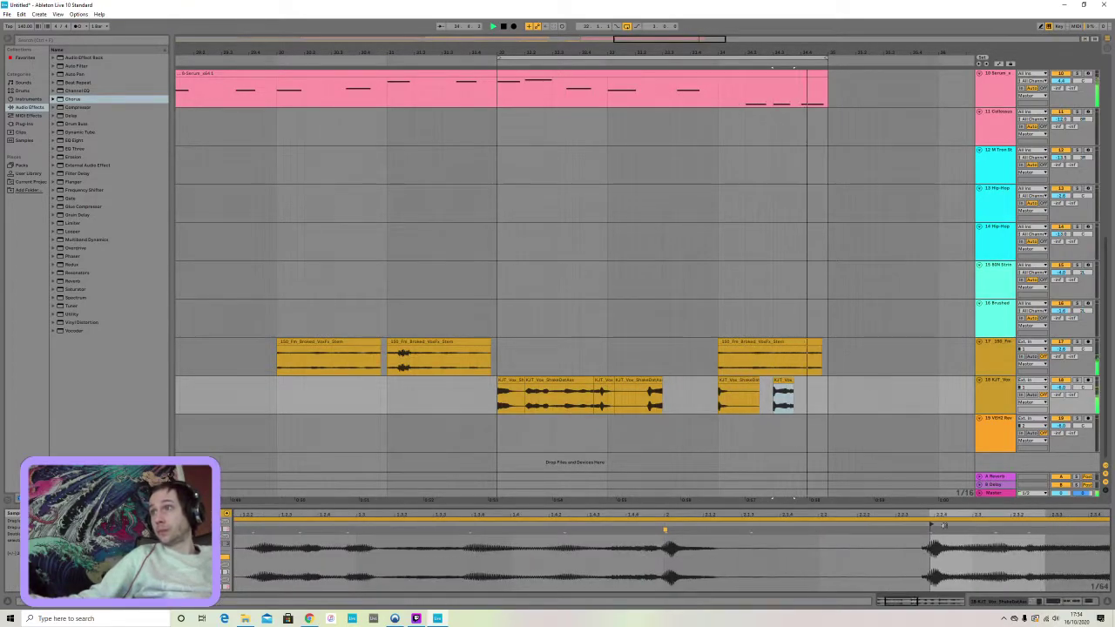
{"action": "scroll", "coordinate": [826, 518], "scroll_direction": "down", "scroll_amount": 3}
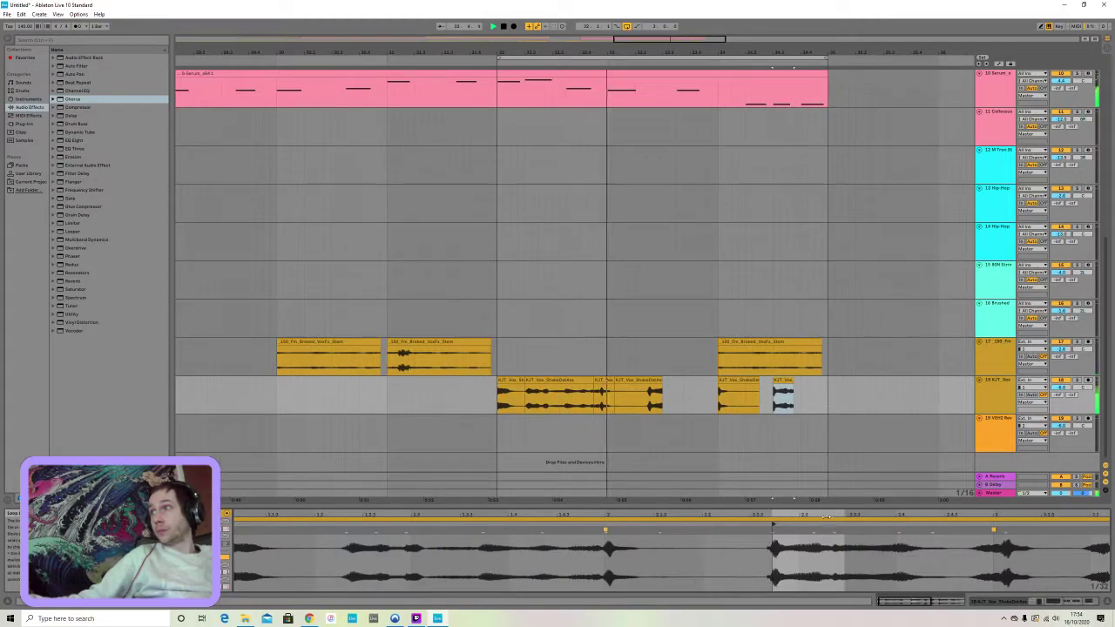
{"action": "scroll", "coordinate": [826, 518], "scroll_direction": "down", "scroll_amount": 3}
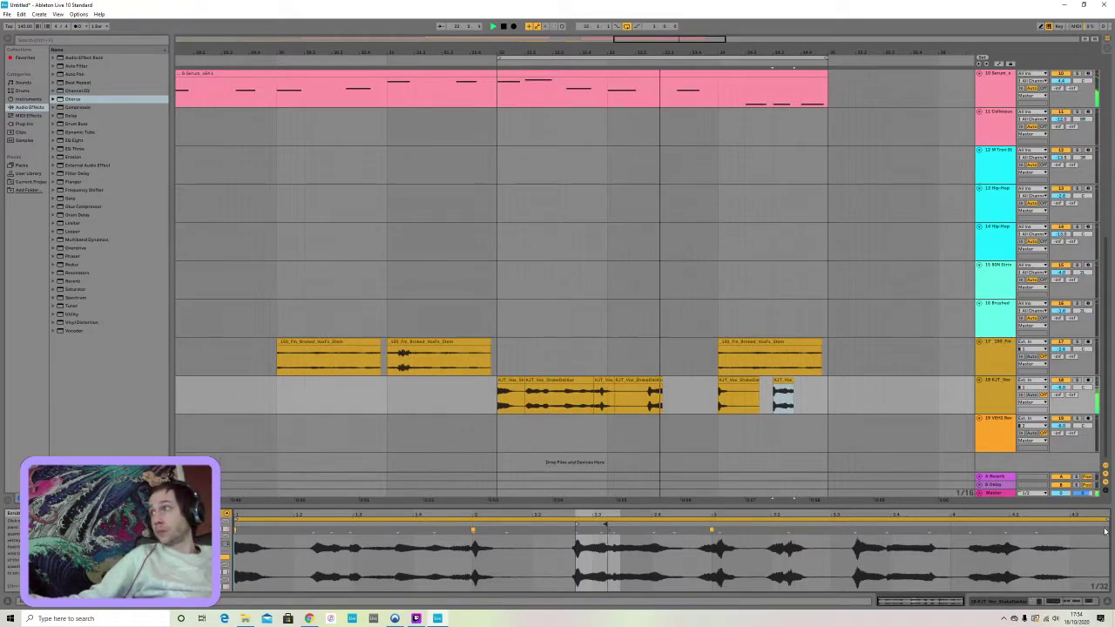
{"action": "left_click_drag", "start_coordinate": [1104, 520], "coordinate": [603, 526]}
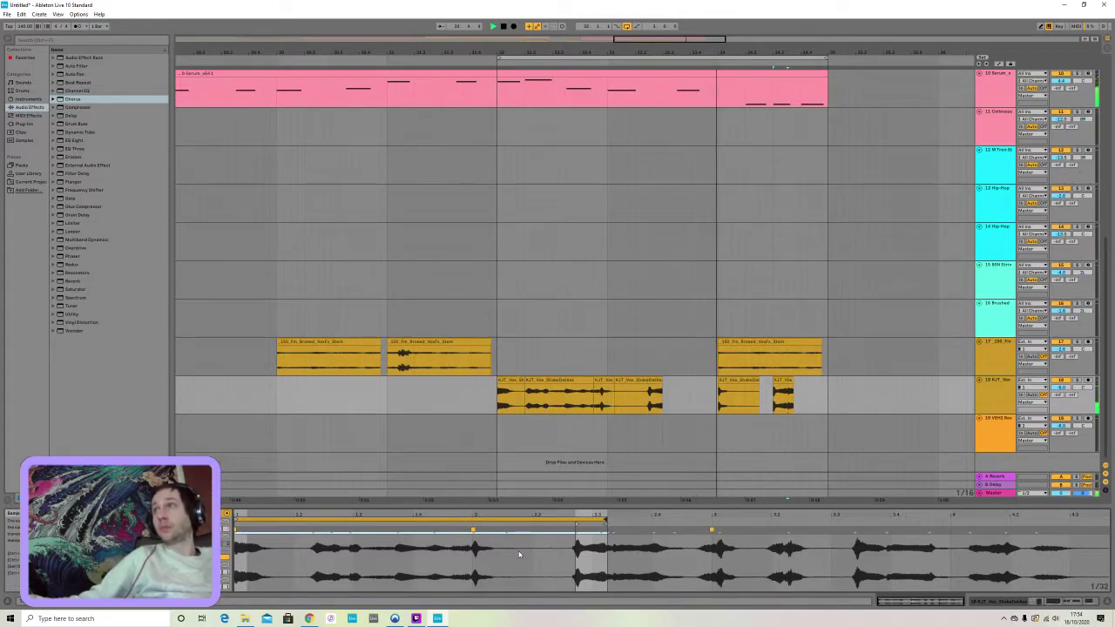
{"action": "left_click", "coordinate": [729, 389]}
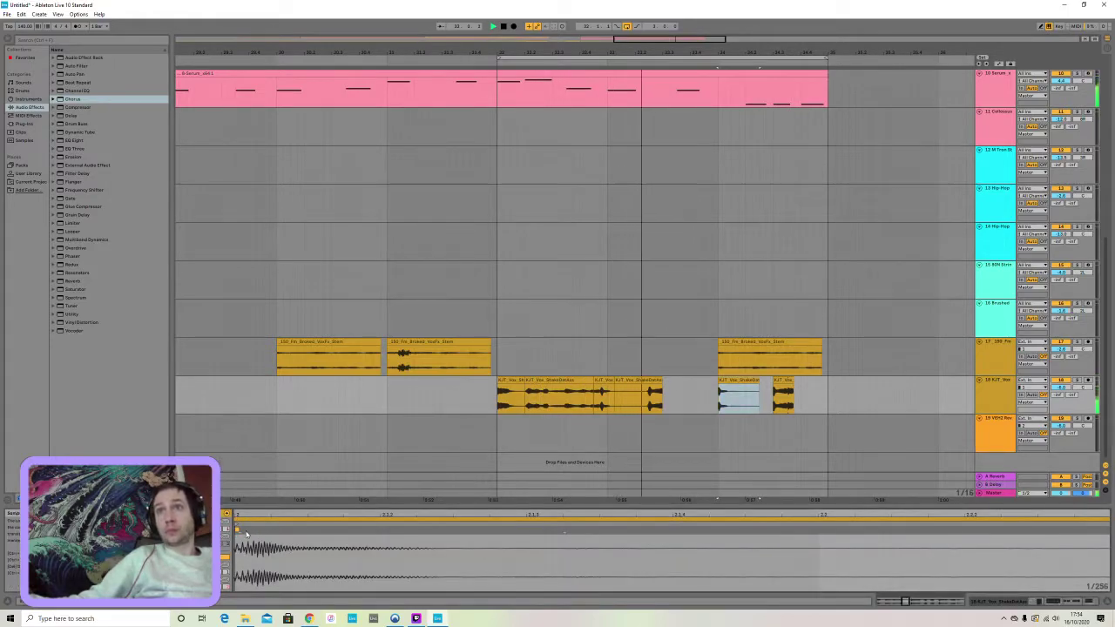
{"action": "left_click_drag", "start_coordinate": [237, 525], "coordinate": [279, 526]}
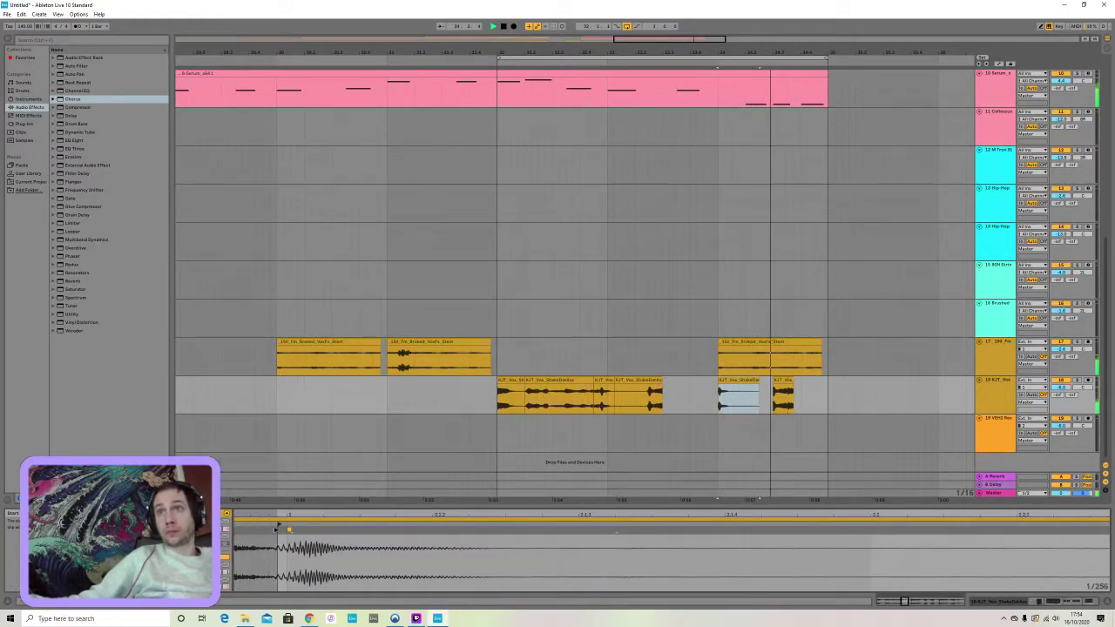
Duplicate a short piece of the second final-bar vocal slice and place it at the very end of the drop
{"action": "left_click_drag", "start_coordinate": [800, 395], "coordinate": [789, 397]}
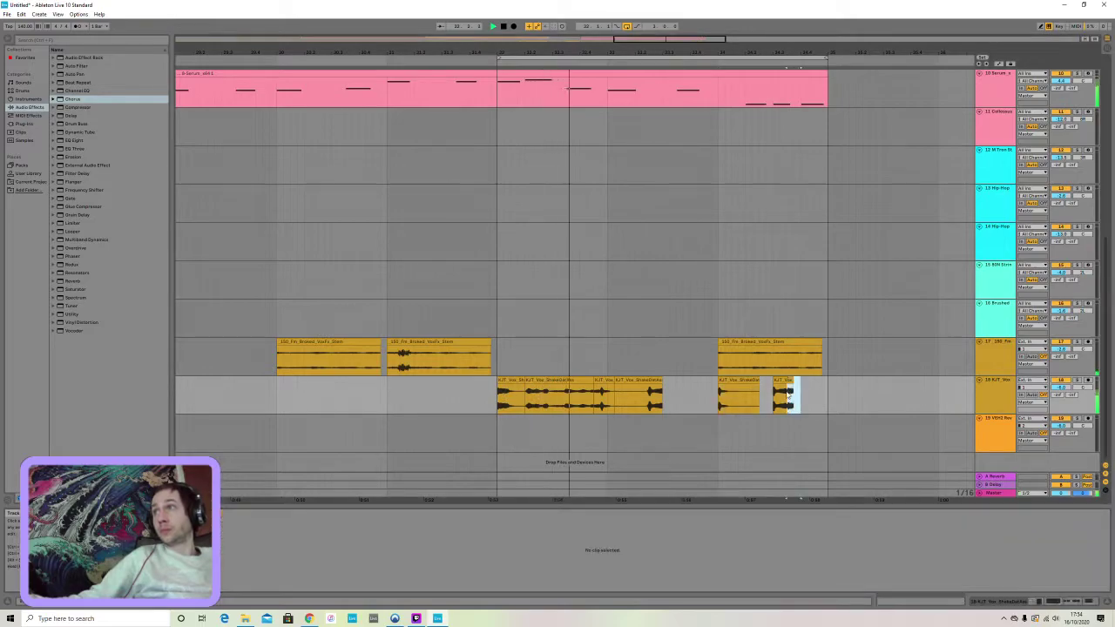
{"action": "key", "text": "ctrl+d"}
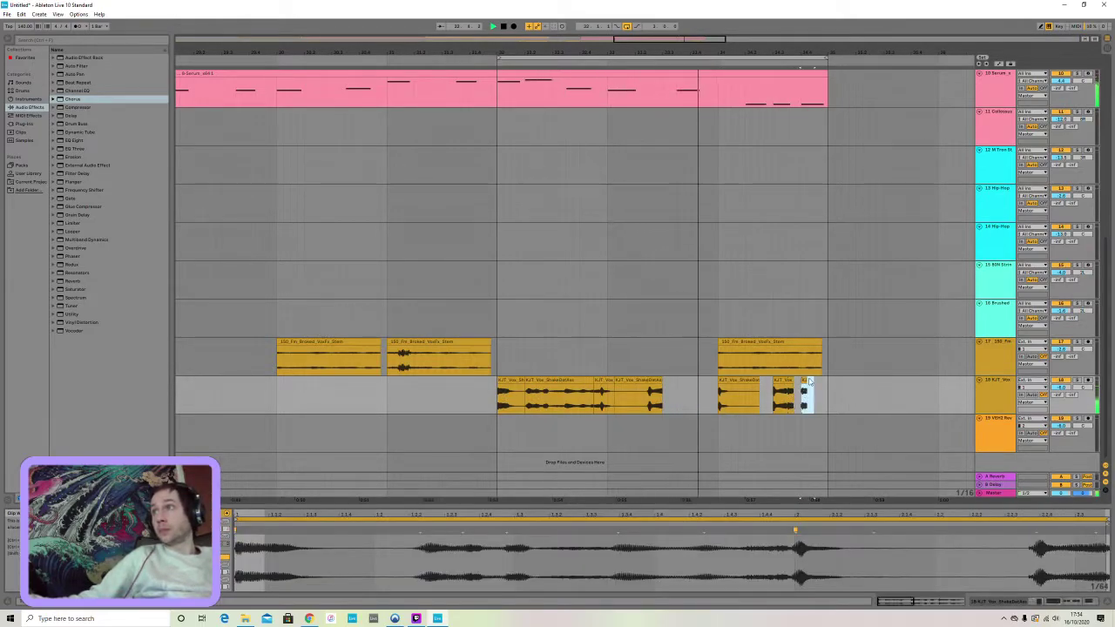
{"action": "left_click_drag", "start_coordinate": [809, 381], "coordinate": [822, 382]}
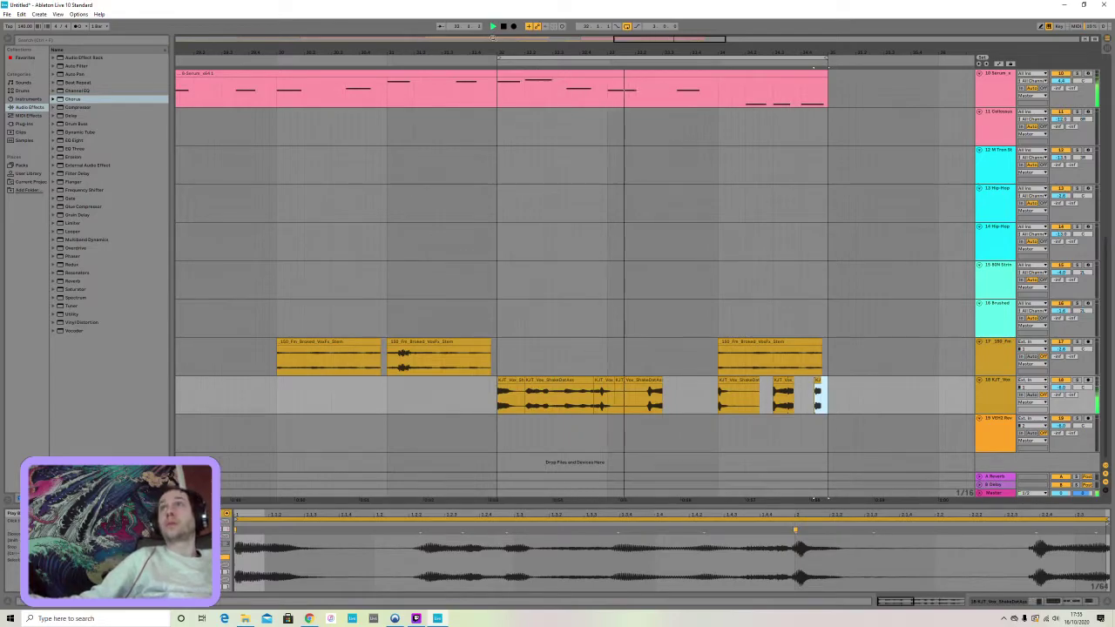
Copy the chopped vocal slices from the drop's final bar into the bar just before the three-bar vocal section
{"action": "double_click", "coordinate": [365, 39]}
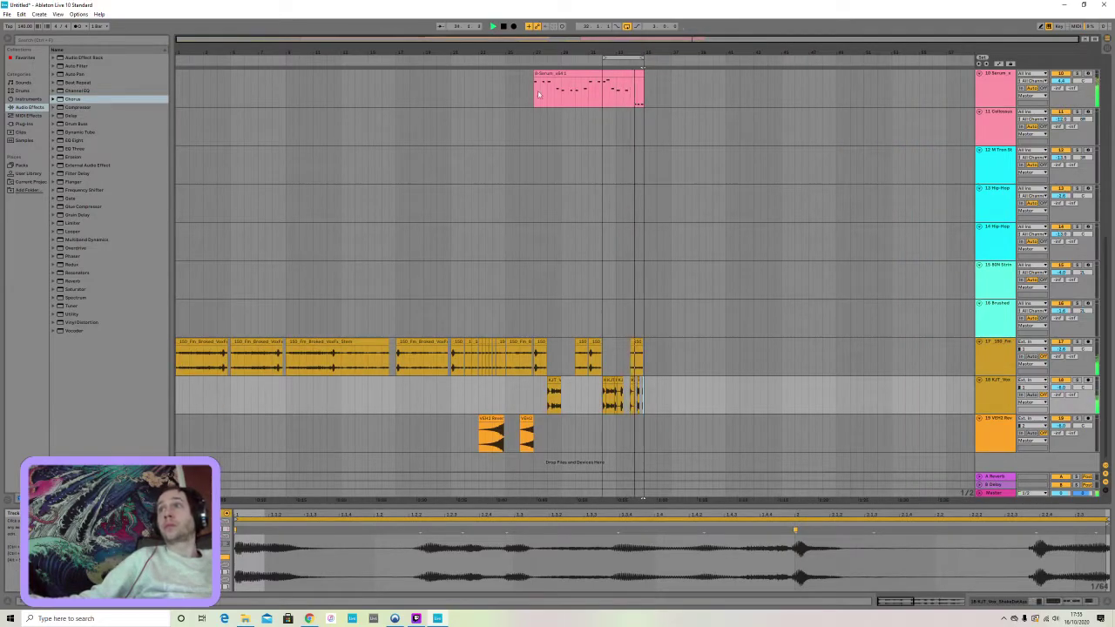
{"action": "left_click", "coordinate": [636, 403]}
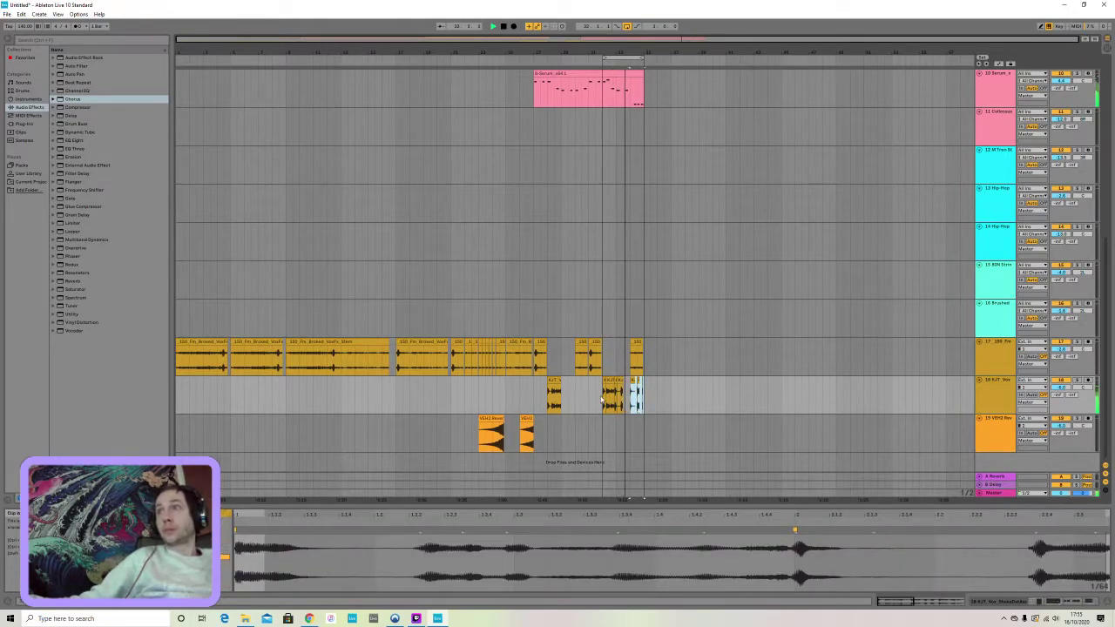
{"action": "left_click", "coordinate": [590, 399]}
{"action": "key", "text": "ctrl+v"}
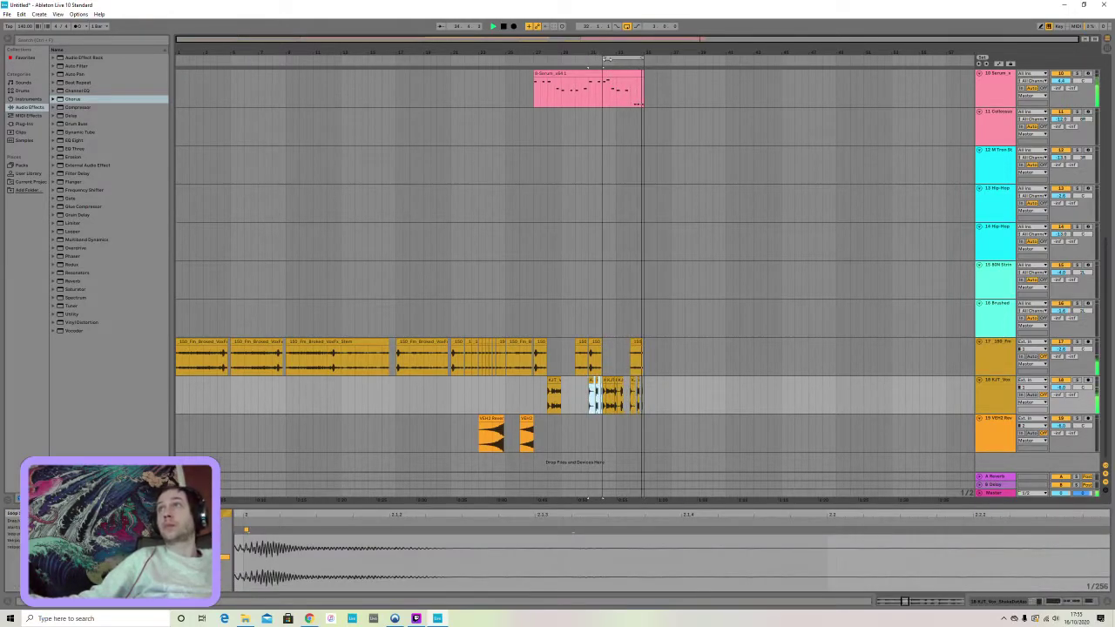
Set the loop over the full eight-bar drop and duplicate that section on all tracks directly after it
{"action": "left_click_drag", "start_coordinate": [643, 59], "coordinate": [534, 63]}
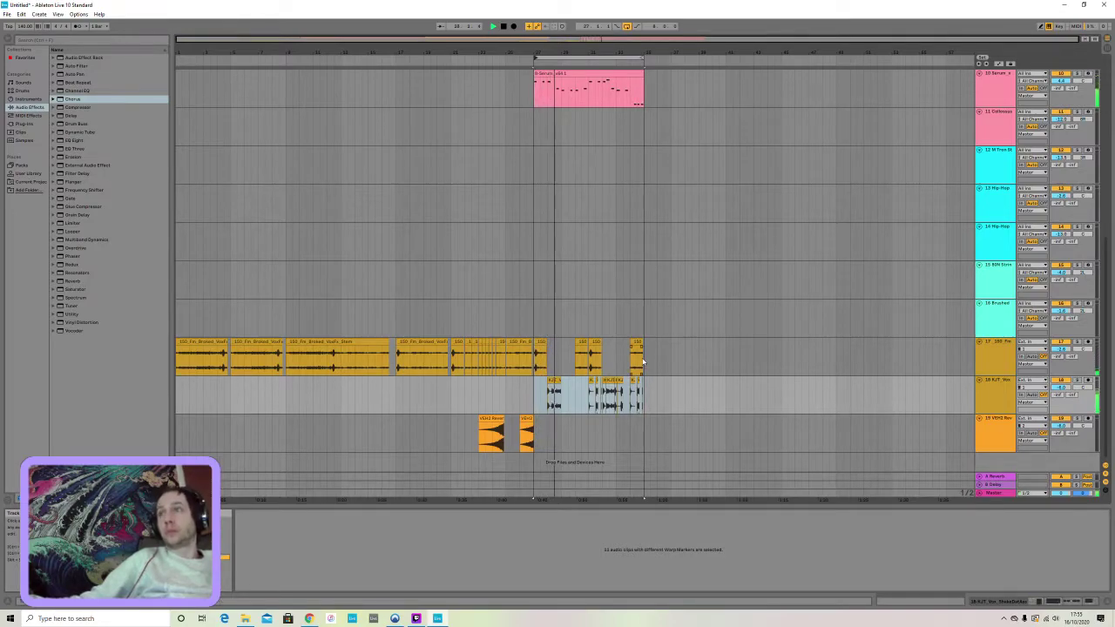
{"action": "left_click_drag", "start_coordinate": [641, 448], "coordinate": [537, 3]}
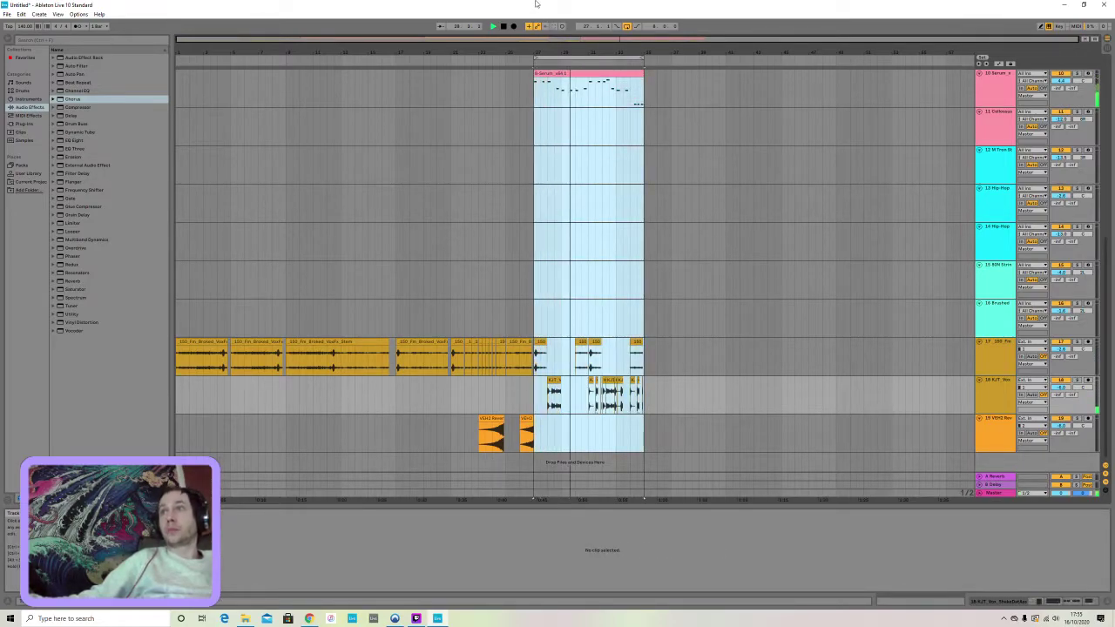
{"action": "scroll", "coordinate": [644, 209], "scroll_direction": "up", "scroll_amount": 6}
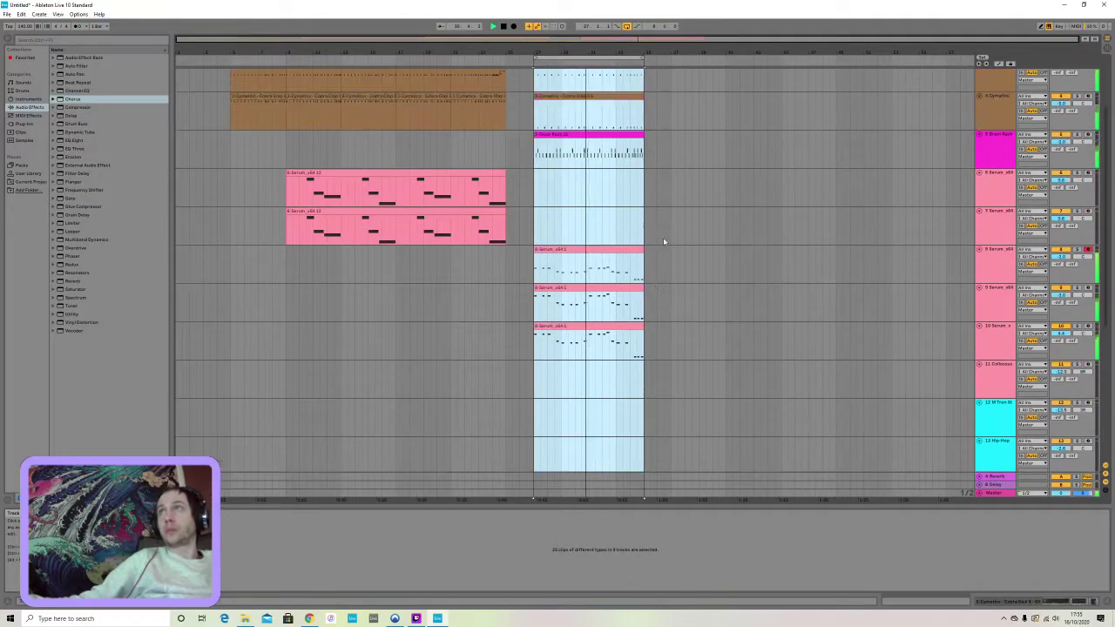
{"action": "scroll", "coordinate": [663, 241], "scroll_direction": "up", "scroll_amount": 3}
{"action": "key", "text": "ctrl+d"}
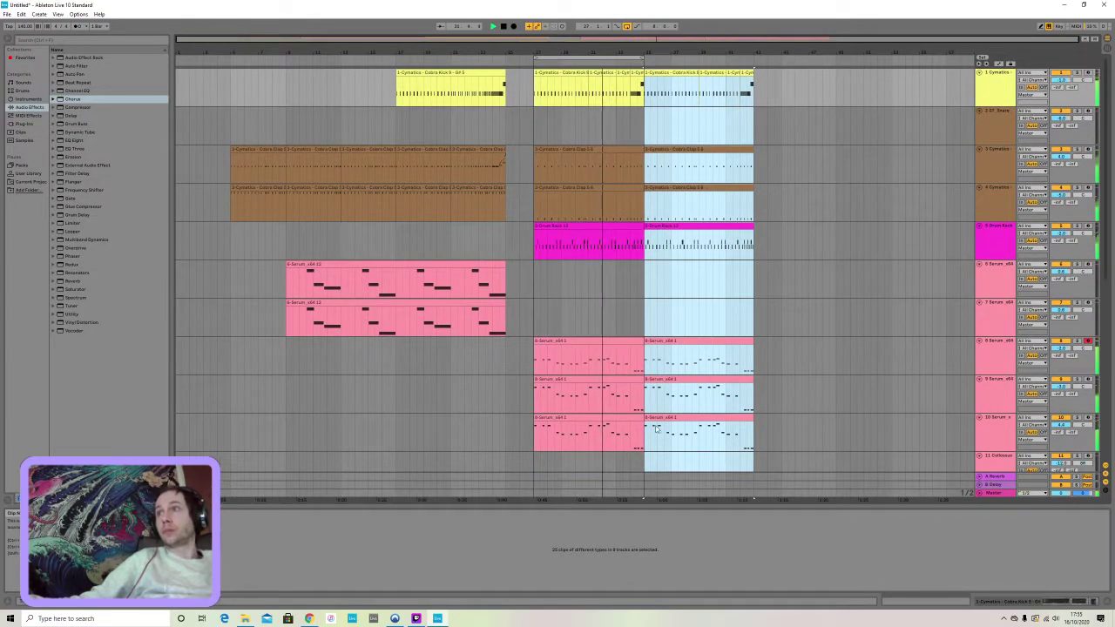
Repeat the opening half-bar of the second eight-bar section across all tracks, overwriting the material that follows
{"action": "left_click_drag", "start_coordinate": [650, 446], "coordinate": [642, 58]}
{"action": "key", "text": "ctrl+d"}
{"action": "key", "text": "ctrl+d"}
{"action": "key", "text": "ctrl+d"}
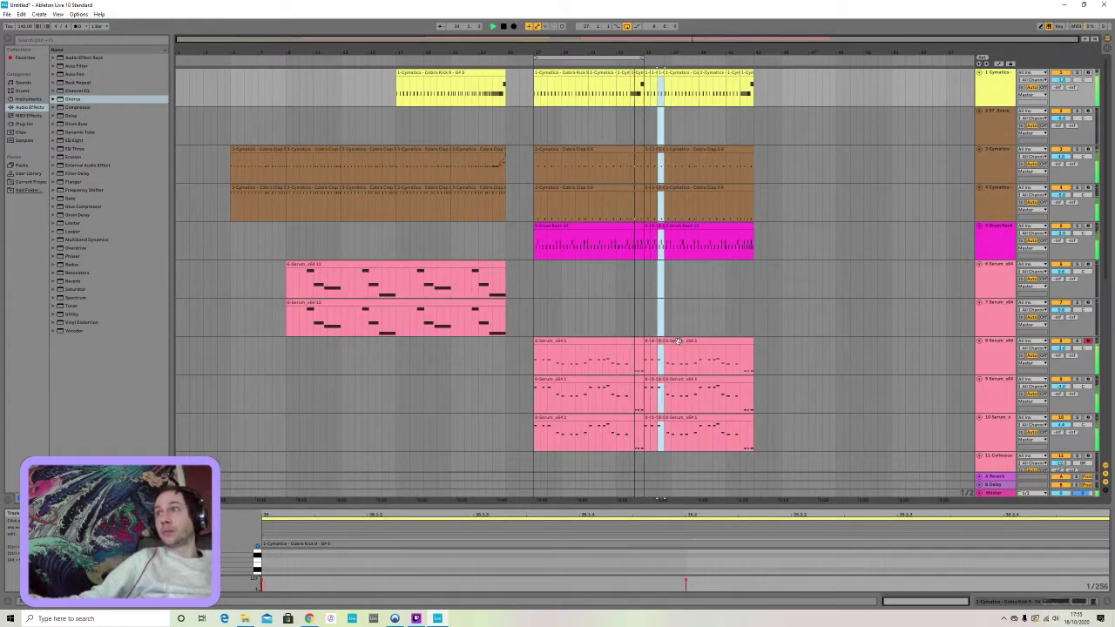
Cut a half-bar gap in the drum tracks after the repeated slices and repeat the section's opening vocal slice on track 17
{"action": "left_click_drag", "start_coordinate": [670, 250], "coordinate": [731, 80]}
{"action": "key", "text": "Delete"}
{"action": "scroll", "coordinate": [687, 302], "scroll_direction": "down", "scroll_amount": 8}
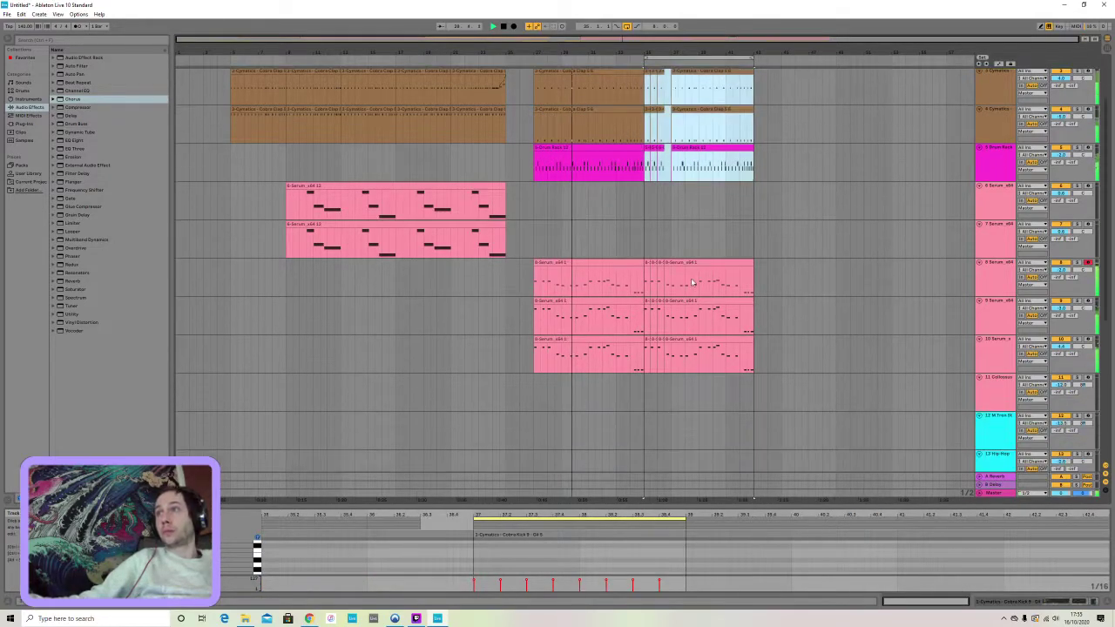
{"action": "scroll", "coordinate": [687, 303], "scroll_direction": "down", "scroll_amount": 3}
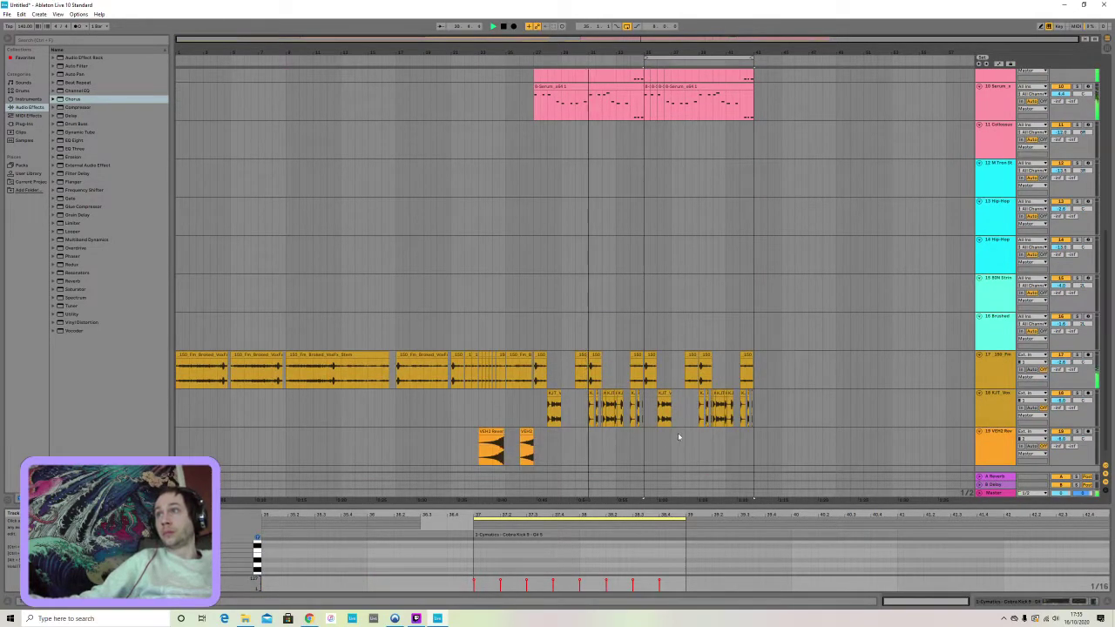
{"action": "left_click", "coordinate": [648, 373]}
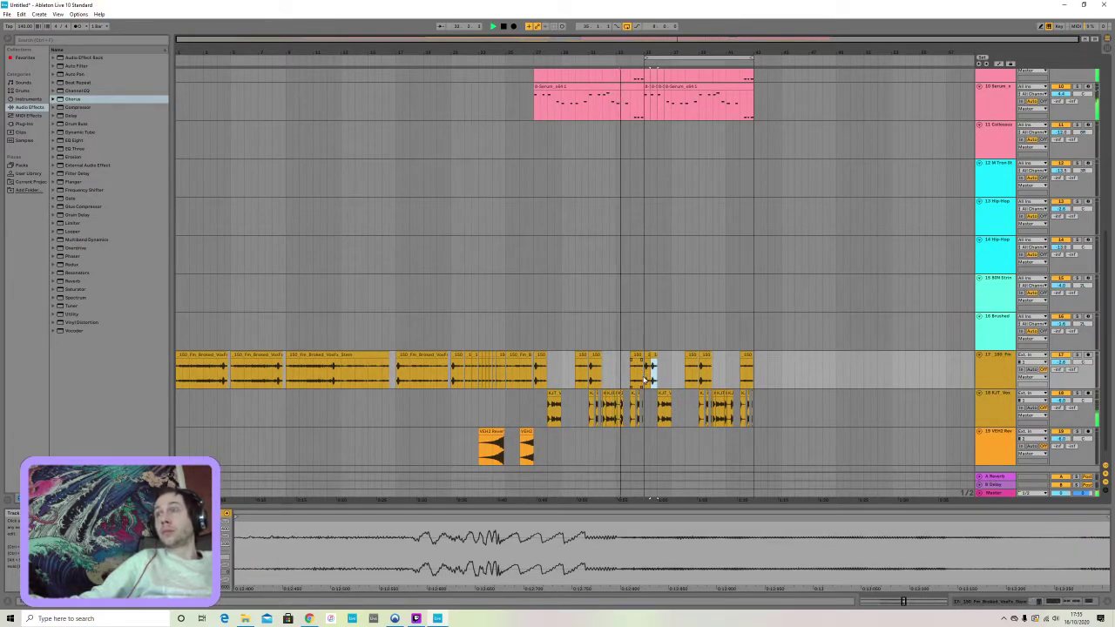
Copy the short reverse crash on track 19 into the last bar of both eight-bar drop sections
{"action": "left_click", "coordinate": [526, 434]}
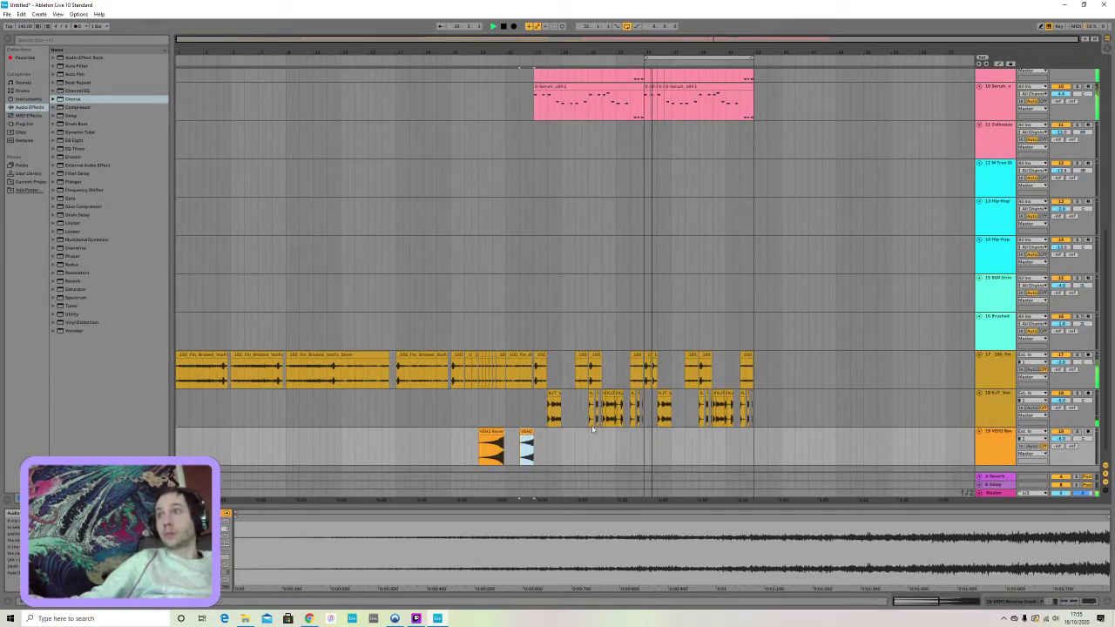
{"action": "left_click", "coordinate": [632, 447]}
{"action": "key", "text": "ctrl+v"}
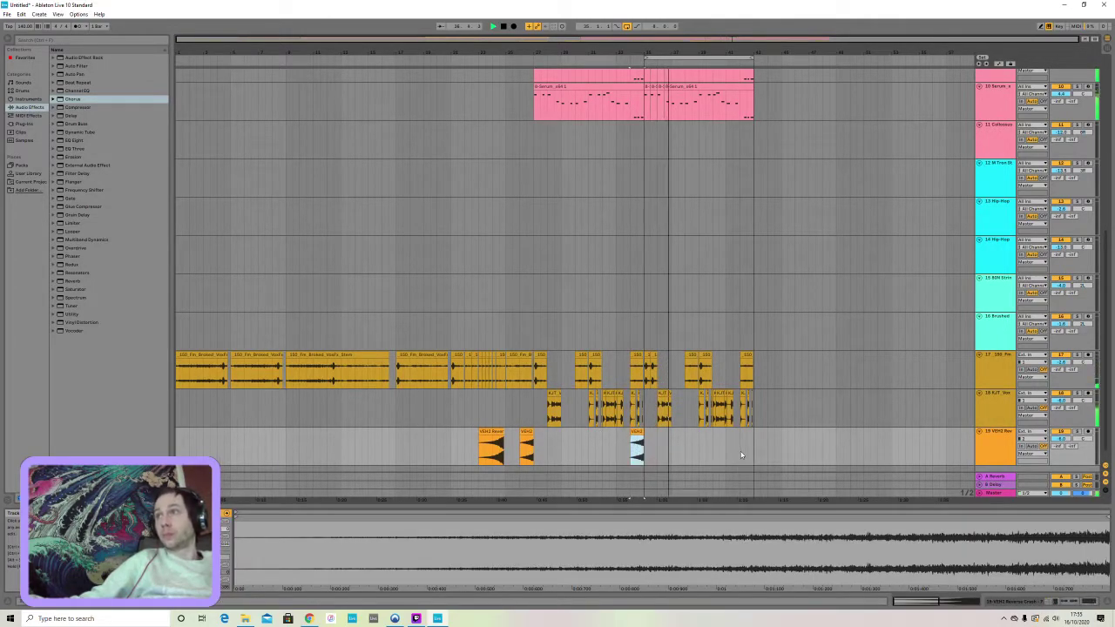
{"action": "left_click", "coordinate": [741, 454]}
{"action": "key", "text": "ctrl+v"}
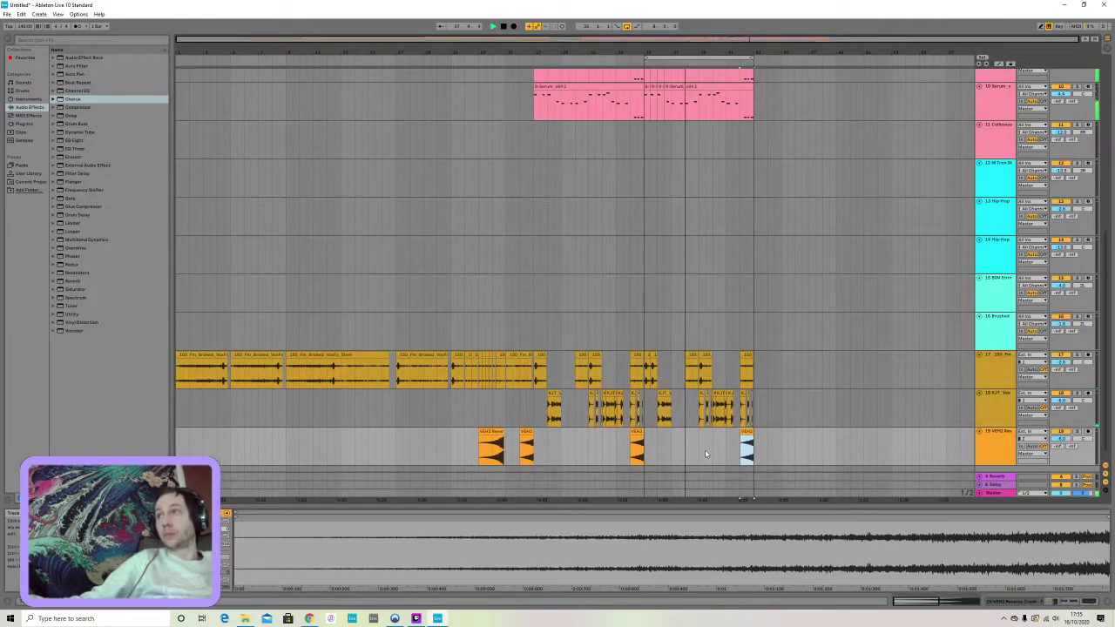
Duplicate a half-bar slice of all tracks so it repeats just before the second section's last bar
{"action": "scroll", "coordinate": [707, 452], "scroll_direction": "up", "scroll_amount": 2}
{"action": "scroll", "coordinate": [717, 441], "scroll_direction": "up", "scroll_amount": 8}
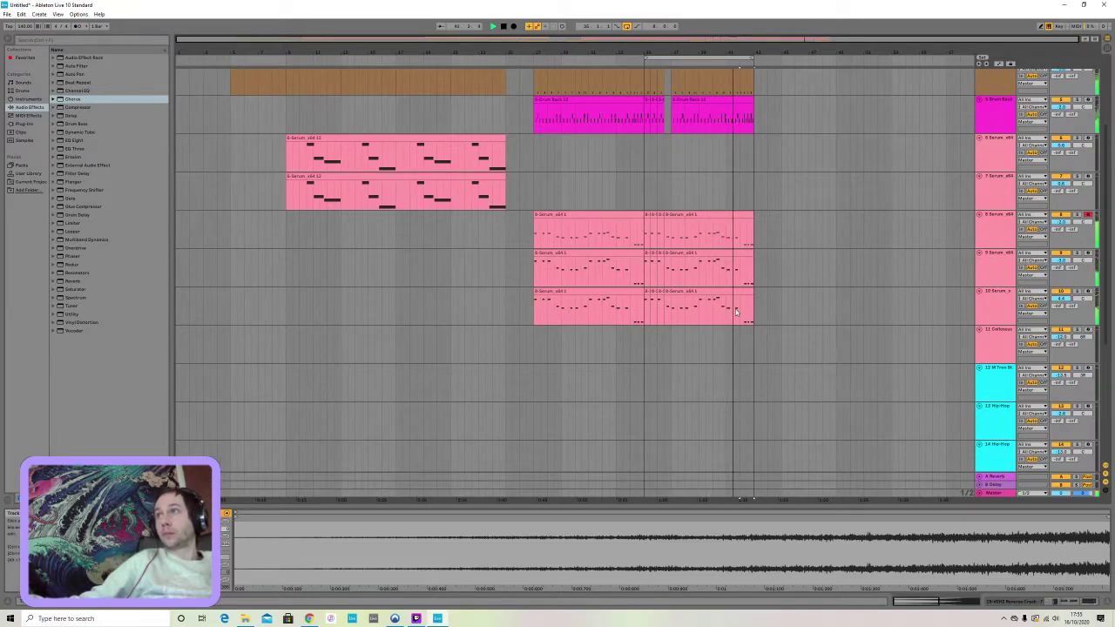
{"action": "scroll", "coordinate": [731, 325], "scroll_direction": "down", "scroll_amount": 3}
{"action": "scroll", "coordinate": [730, 343], "scroll_direction": "down", "scroll_amount": 3}
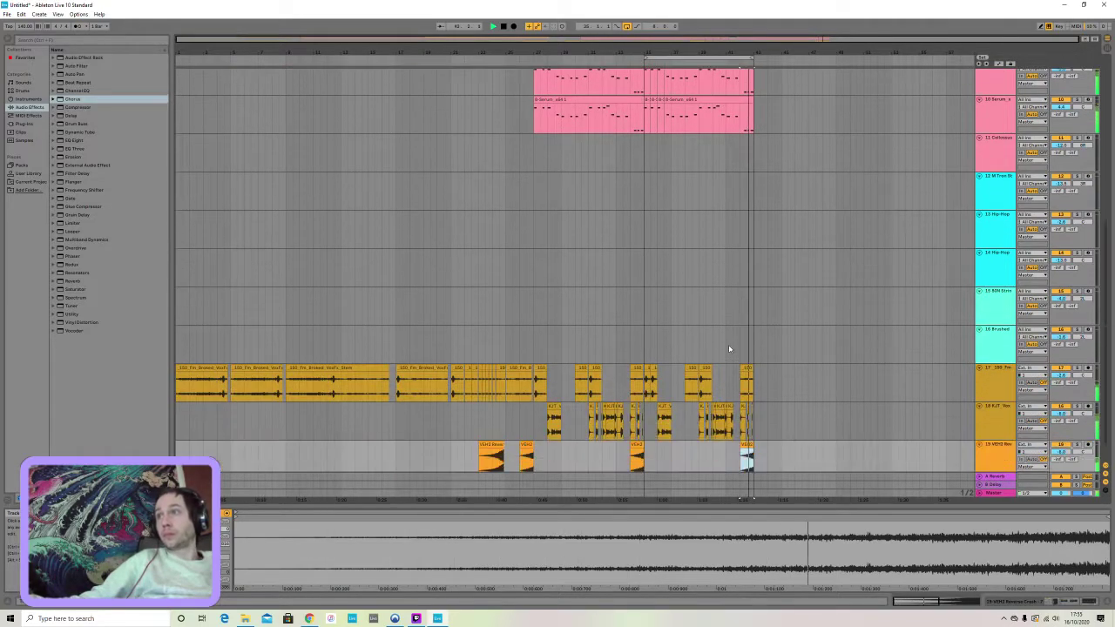
{"action": "left_click", "coordinate": [721, 419]}
{"action": "left_click_drag", "start_coordinate": [721, 419], "coordinate": [730, 52]}
{"action": "key", "text": "ctrl+d"}
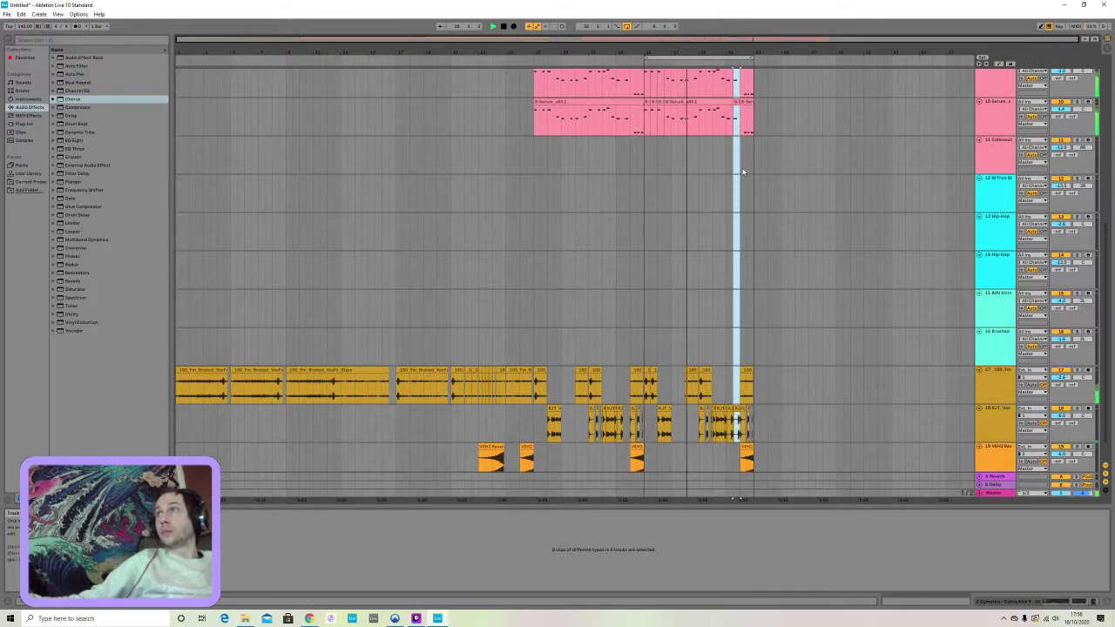
Remove the first half of the second section's last bar on the three Serum basses and the clap hits at its end
{"action": "scroll", "coordinate": [745, 174], "scroll_direction": "up", "scroll_amount": 3}
{"action": "scroll", "coordinate": [753, 189], "scroll_direction": "up", "scroll_amount": 2}
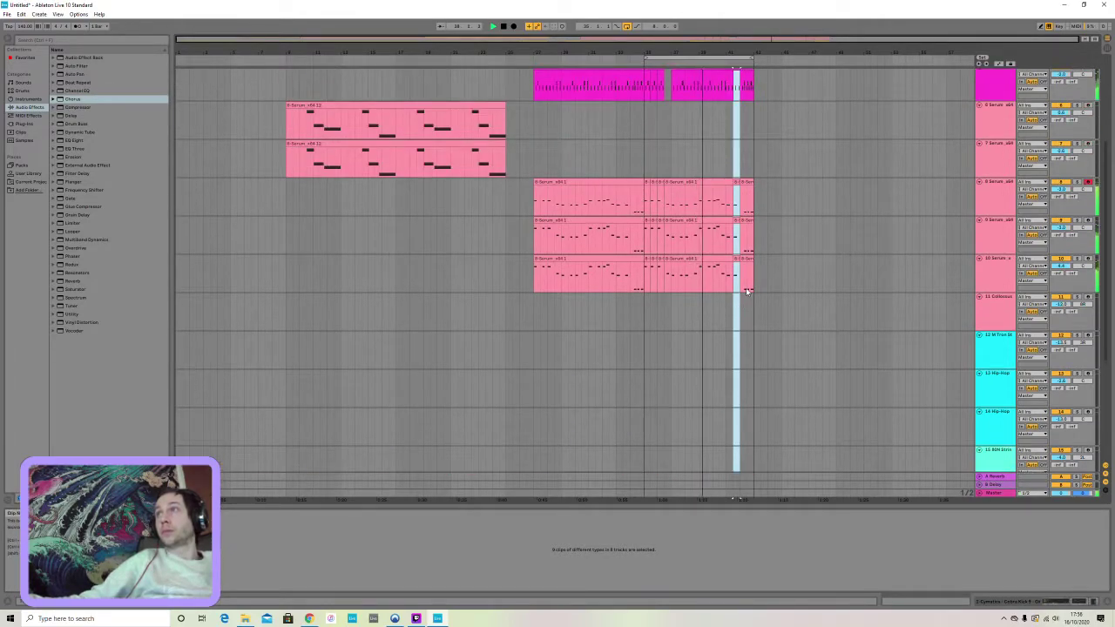
{"action": "left_click", "coordinate": [739, 190]}
{"action": "scroll", "coordinate": [741, 183], "scroll_direction": "up", "scroll_amount": 5}
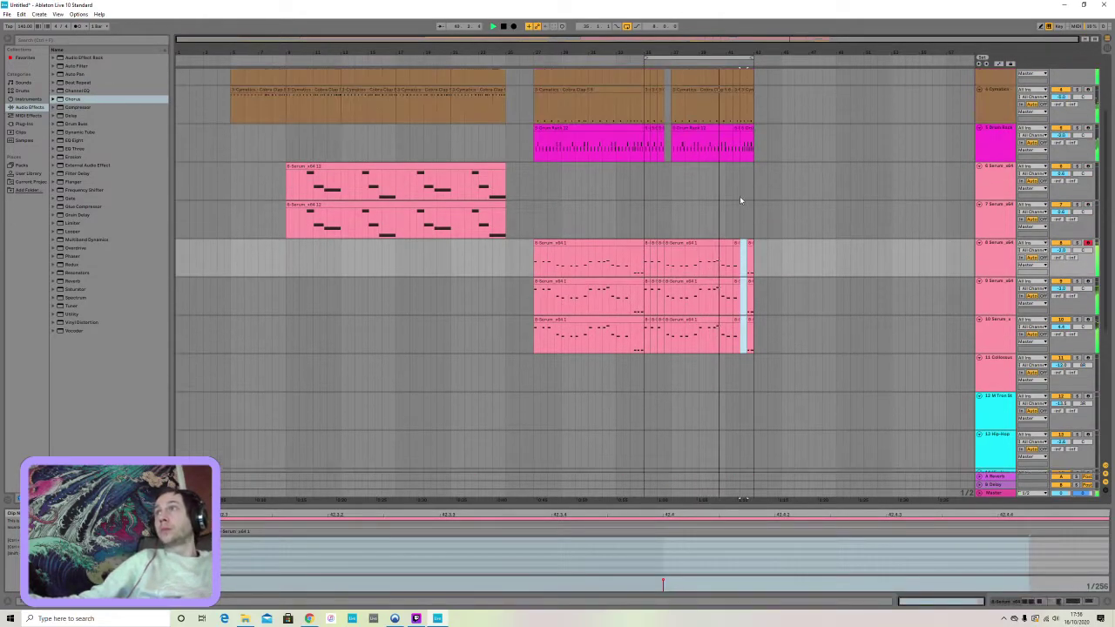
{"action": "left_click_drag", "start_coordinate": [750, 152], "coordinate": [742, 189]}
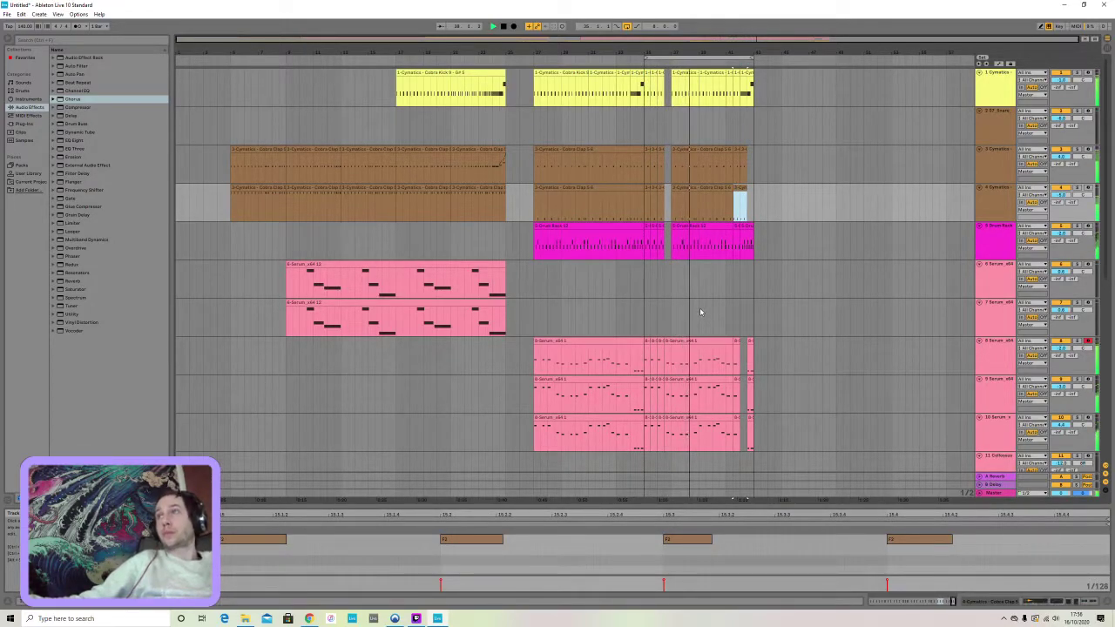
Delete one bar of all the drum tracks in the middle of the second eight-bar section
{"action": "left_click", "coordinate": [699, 203]}
{"action": "left_click", "coordinate": [706, 200]}
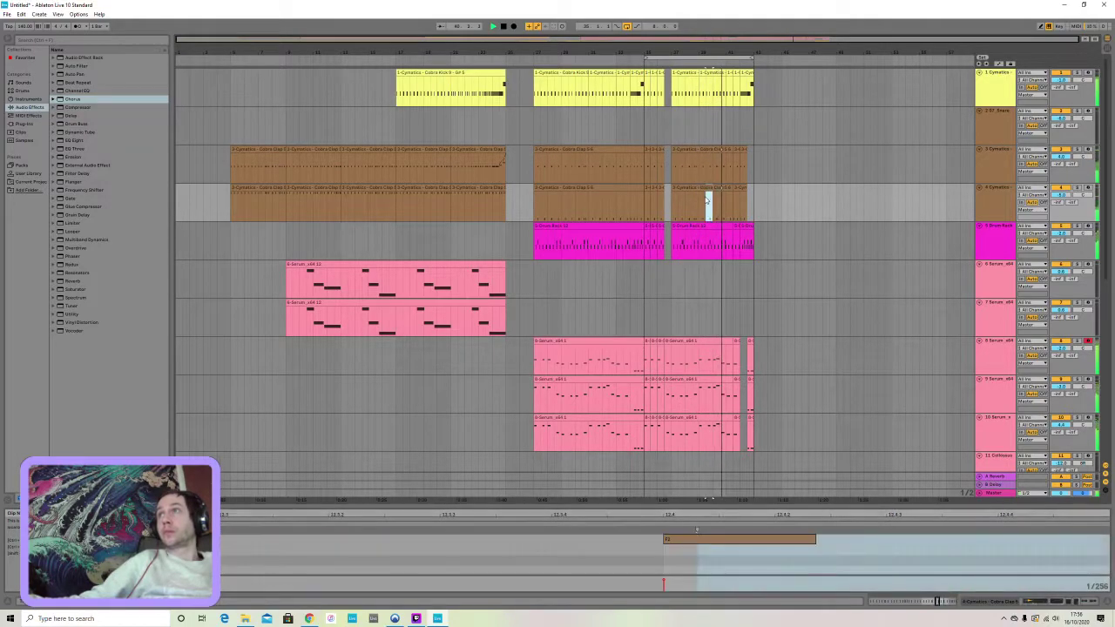
{"action": "left_click_drag", "start_coordinate": [711, 247], "coordinate": [693, 89]}
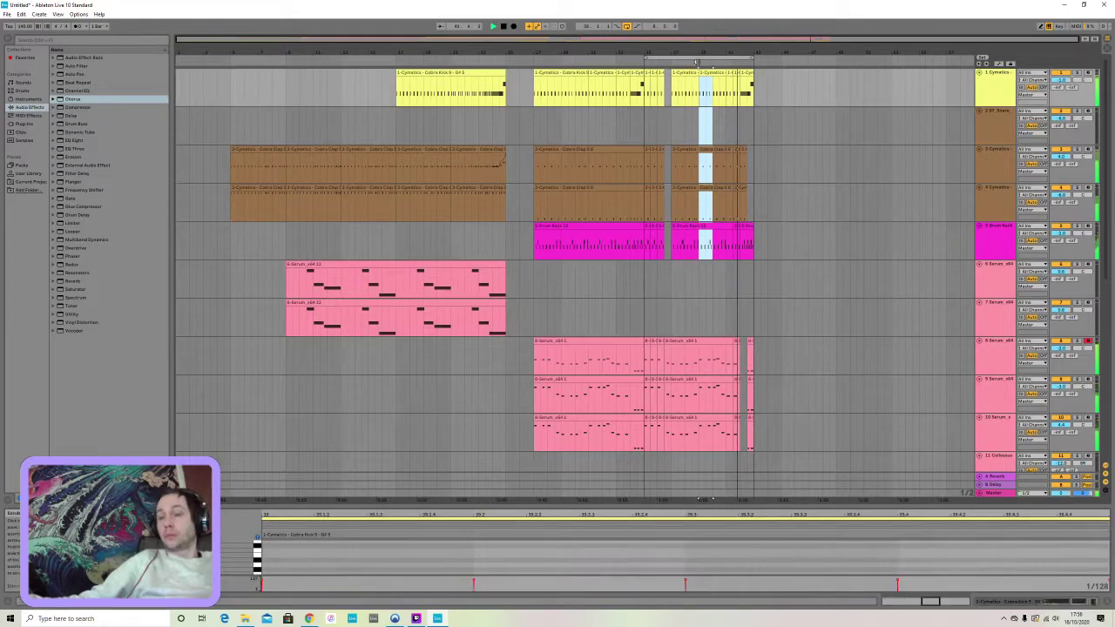
Duplicate the short vocal slice on track 17 once more near the start of the second section
{"action": "scroll", "coordinate": [682, 193], "scroll_direction": "down", "scroll_amount": 8}
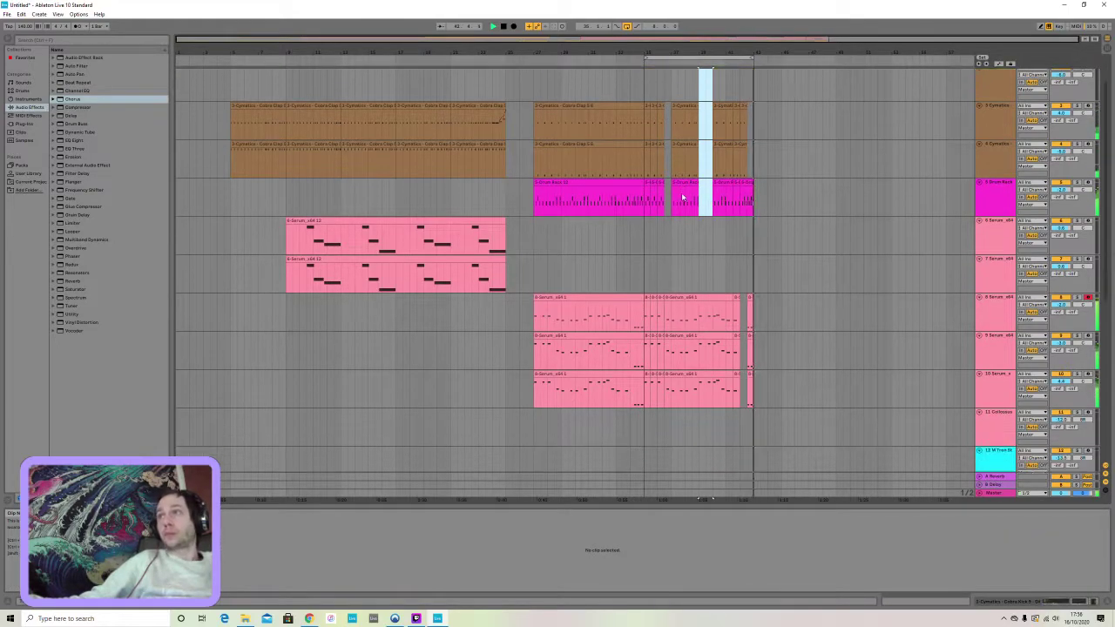
{"action": "scroll", "coordinate": [677, 197], "scroll_direction": "down", "scroll_amount": 1}
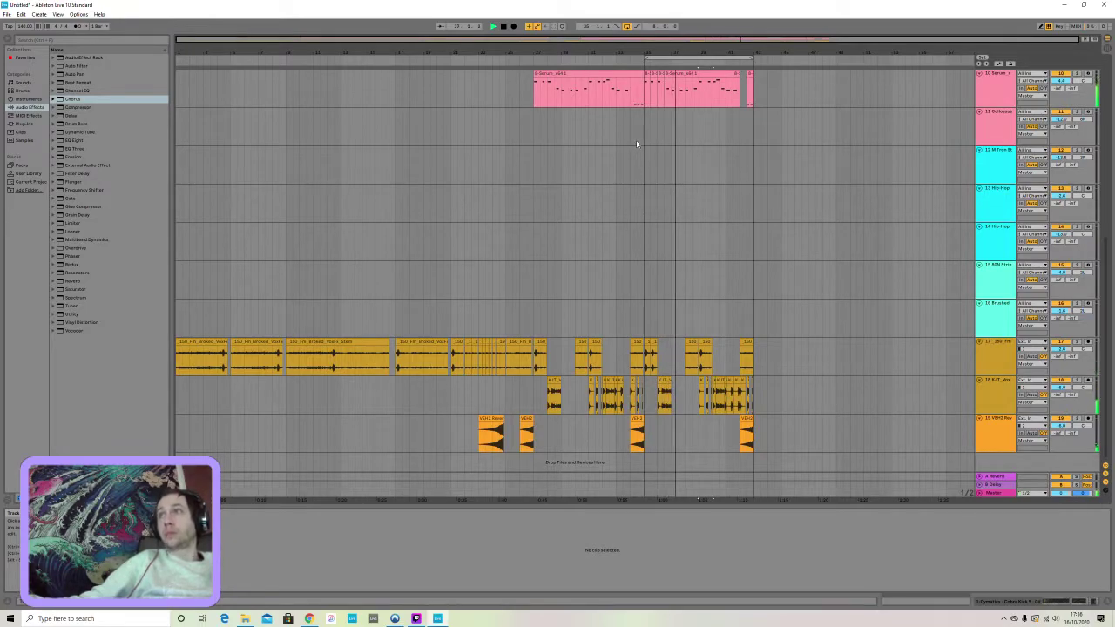
{"action": "left_click", "coordinate": [653, 346]}
{"action": "key", "text": "ctrl+d"}
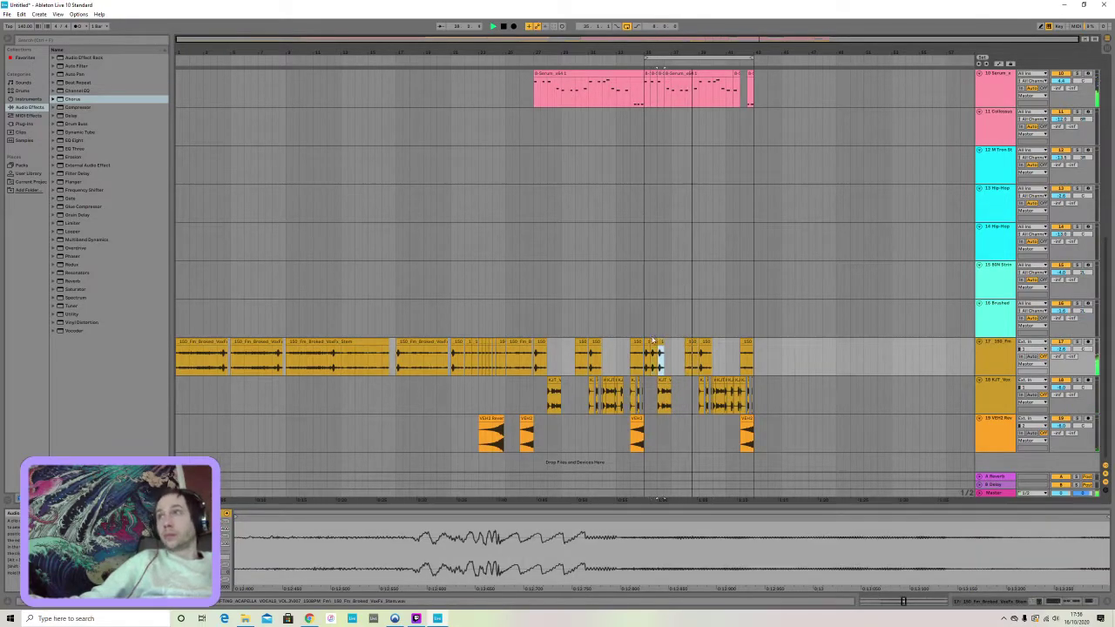
Extend the loop over the full sixteen-bar drop and duplicate it on all tracks directly after itself
{"action": "left_click", "coordinate": [645, 59]}
{"action": "left_click_drag", "start_coordinate": [635, 58], "coordinate": [533, 58]}
{"action": "left_click_drag", "start_coordinate": [750, 473], "coordinate": [535, 4]}
{"action": "scroll", "coordinate": [601, 172], "scroll_direction": "up", "scroll_amount": 1}
{"action": "scroll", "coordinate": [609, 183], "scroll_direction": "up", "scroll_amount": 8}
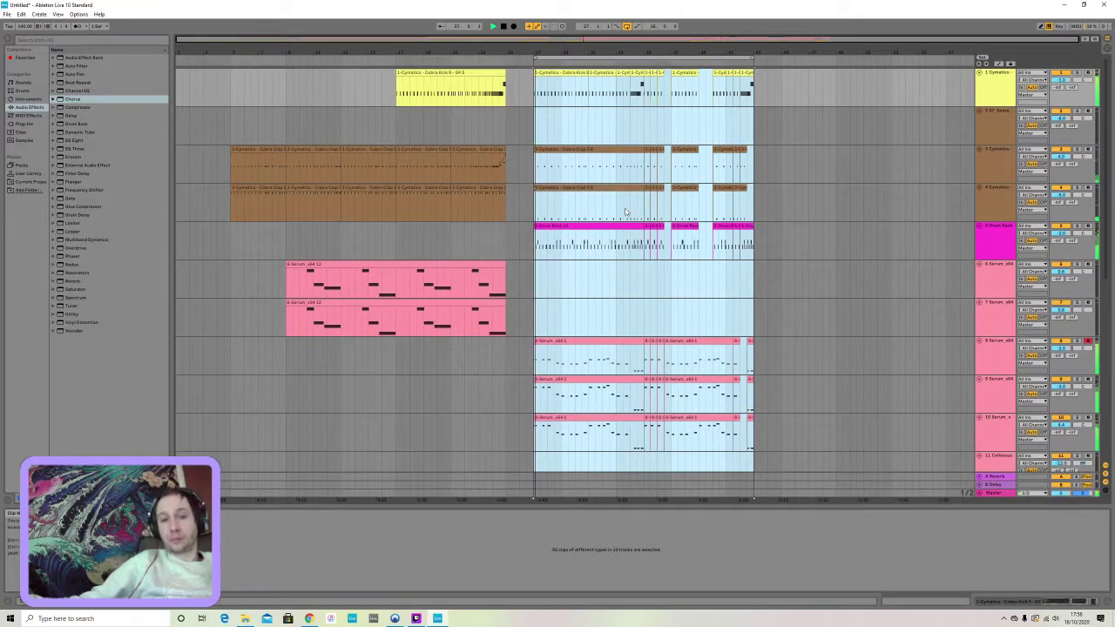
{"action": "key", "text": "ctrl+d"}
Loop the first eight bars of the copied drop and vary the notes of its Serum clip on track 10
{"action": "left_click_drag", "start_coordinate": [571, 59], "coordinate": [827, 71]}
{"action": "left_click_drag", "start_coordinate": [858, 59], "coordinate": [753, 60]}
{"action": "scroll", "coordinate": [724, 198], "scroll_direction": "down", "scroll_amount": 2}
{"action": "scroll", "coordinate": [724, 198], "scroll_direction": "down", "scroll_amount": 3}
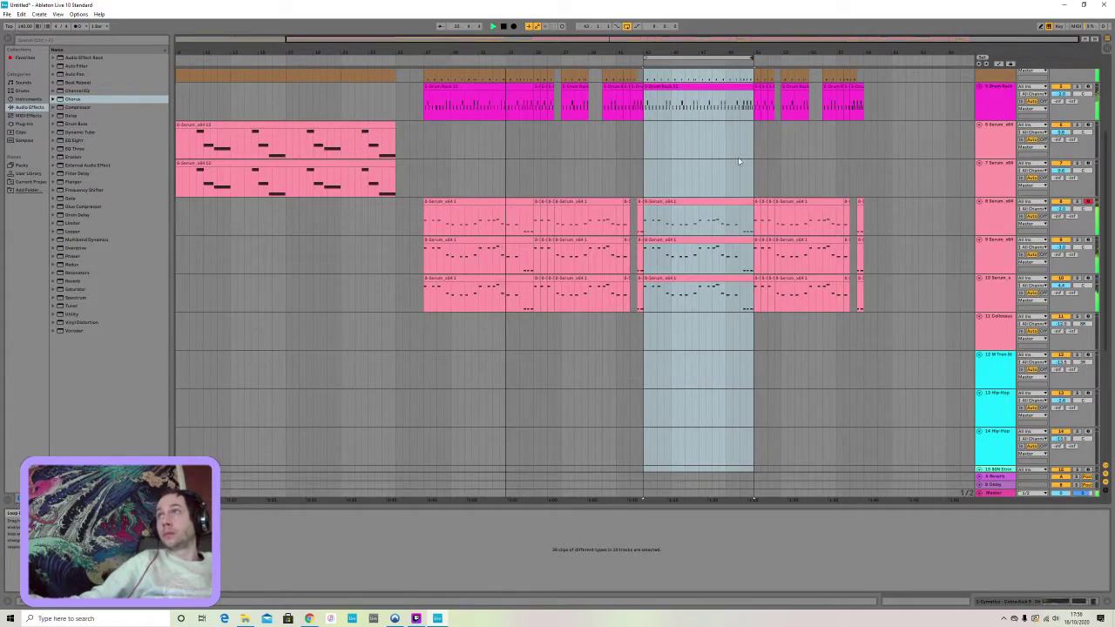
{"action": "left_click", "coordinate": [709, 278]}
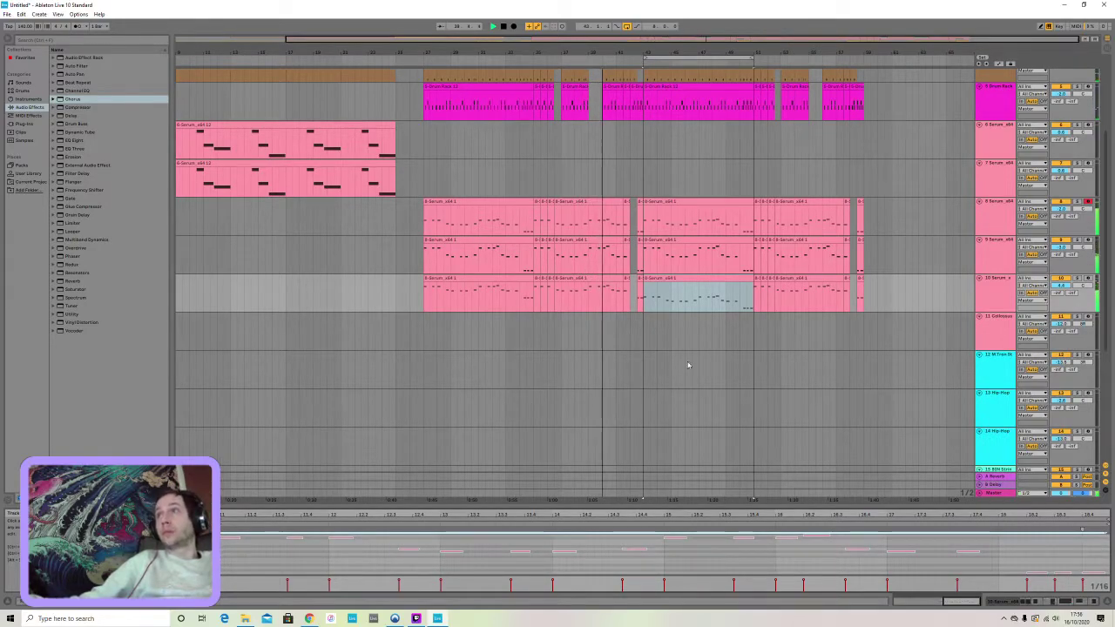
{"action": "left_click", "coordinate": [697, 278]}
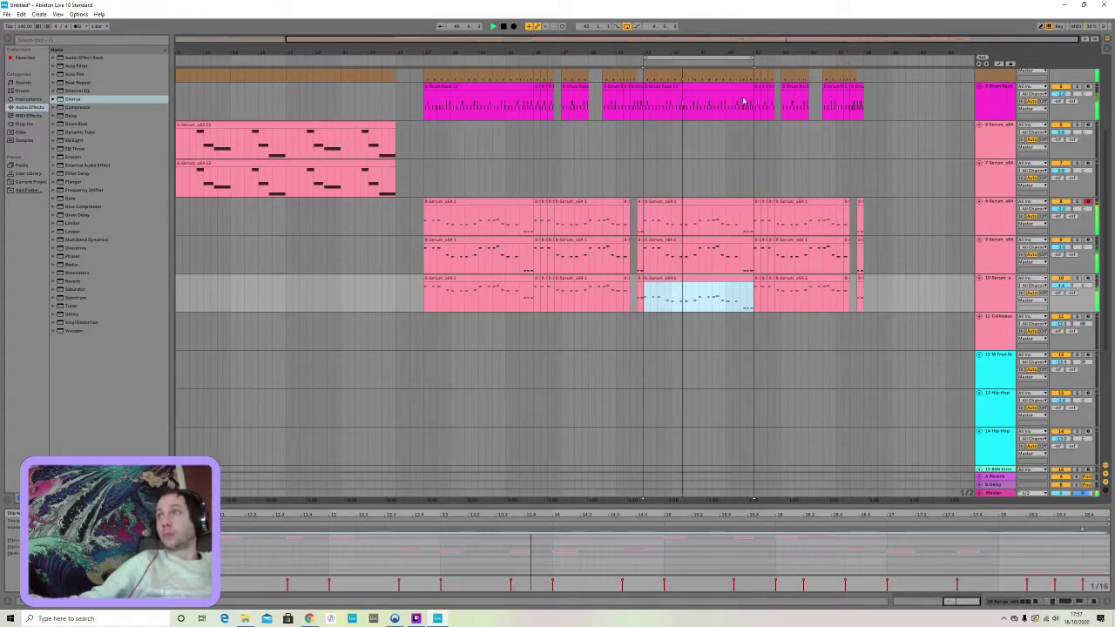
Loop the last eight bars of the copied drop, arm track 10 and record a new Serum part over its clips
{"action": "left_click_drag", "start_coordinate": [705, 75], "coordinate": [815, 87]}
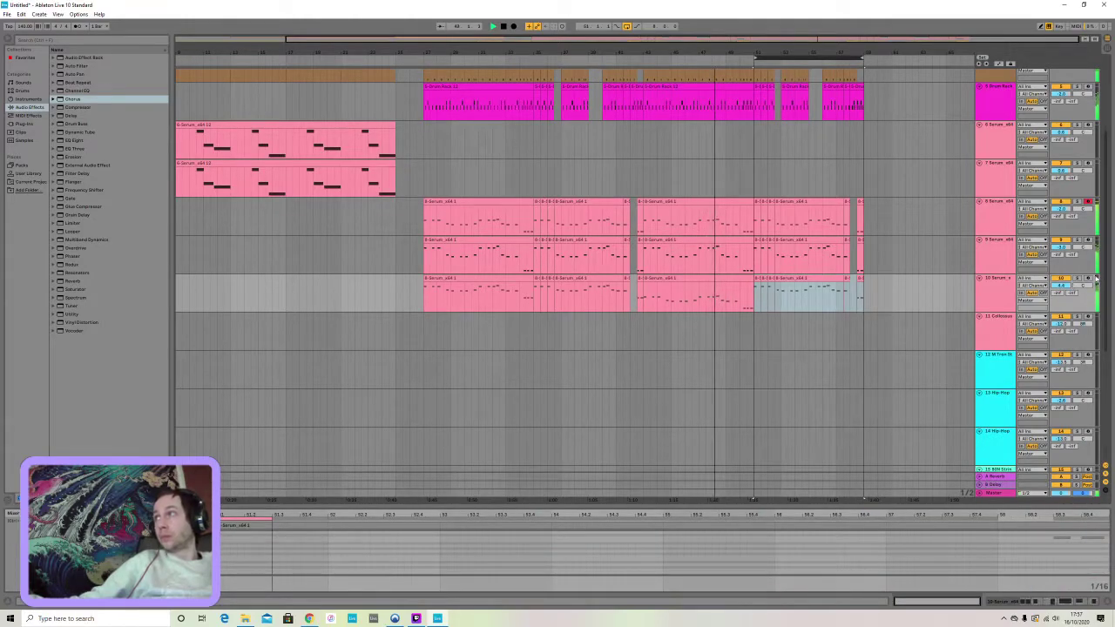
{"action": "left_click", "coordinate": [1087, 278]}
{"action": "left_click", "coordinate": [993, 296]}
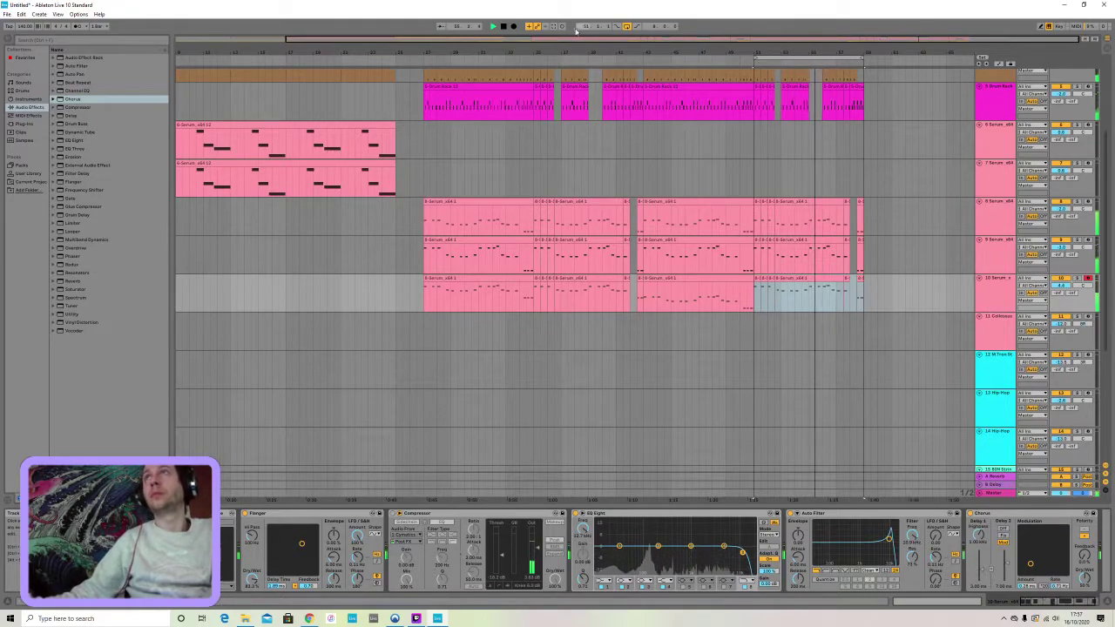
{"action": "left_click", "coordinate": [514, 26]}
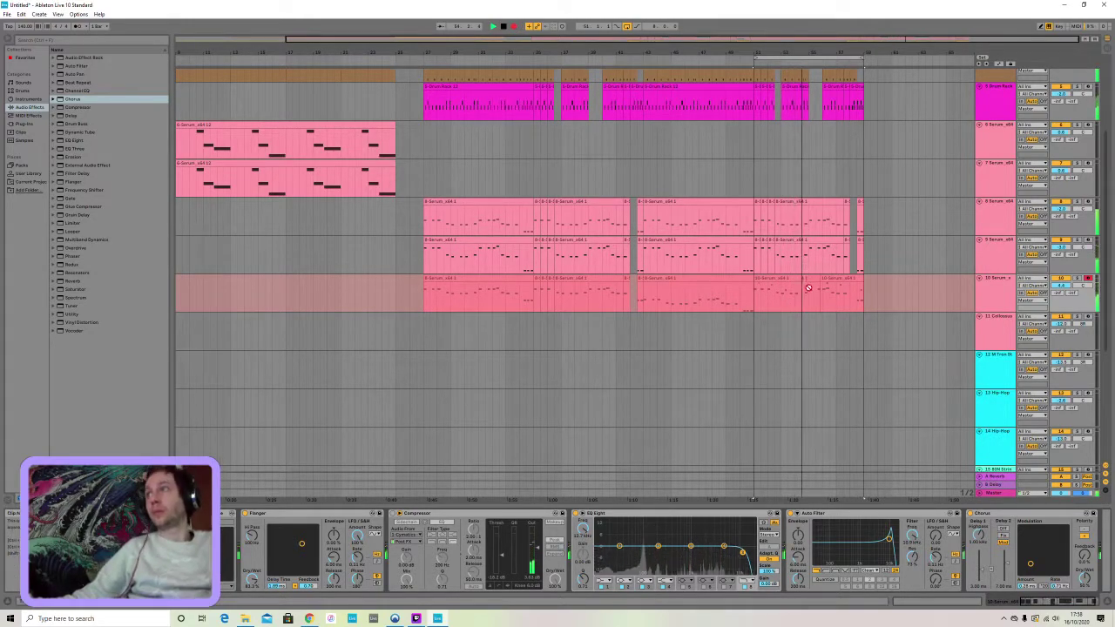
{"action": "key", "text": "space"}
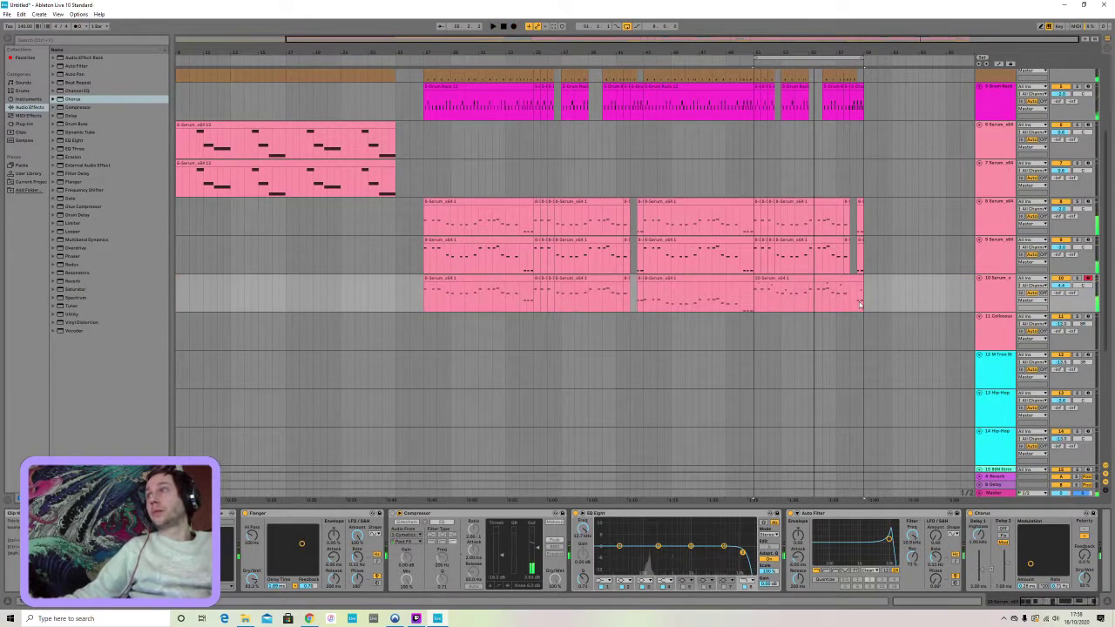
Move the late note at the start of the recorded track 10 clip earlier and select all the clip's notes
{"action": "left_click", "coordinate": [826, 280]}
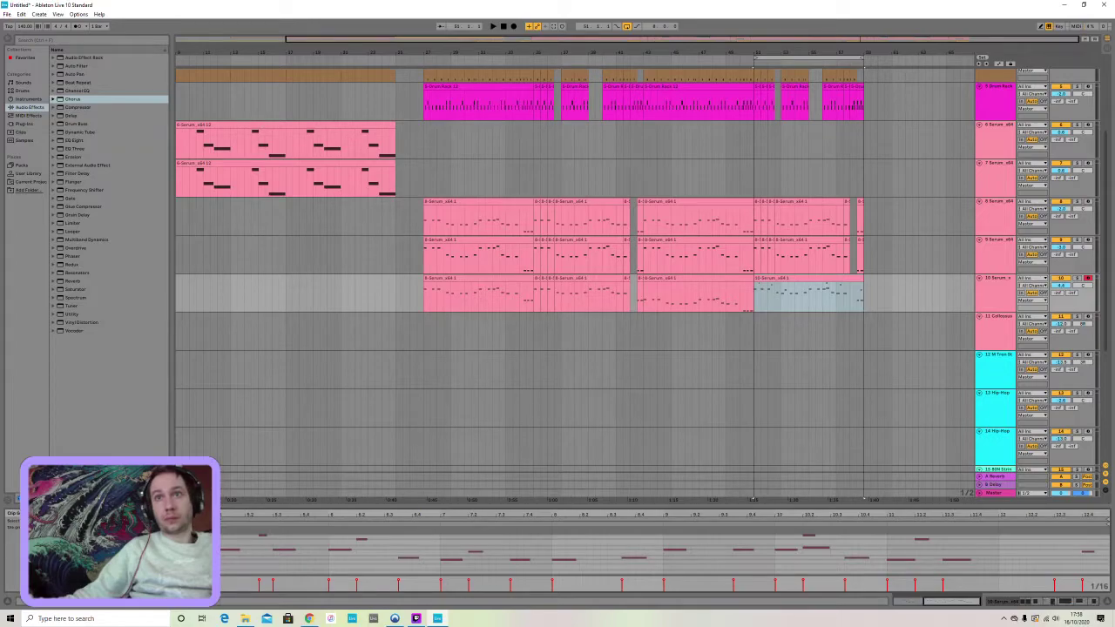
{"action": "double_click", "coordinate": [265, 537]}
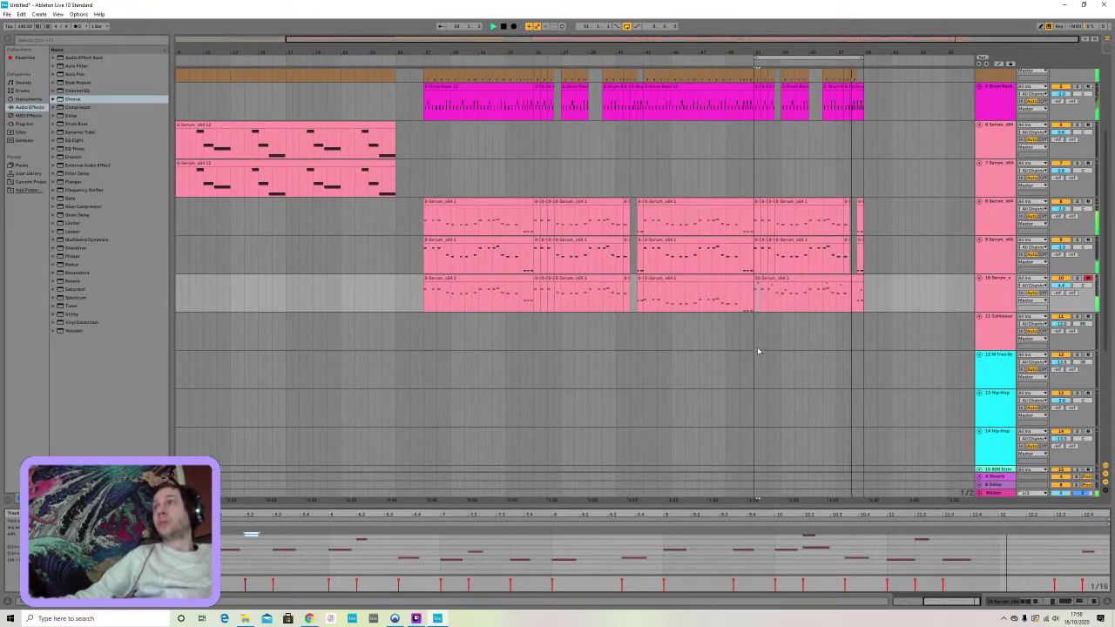
{"action": "left_click", "coordinate": [787, 279]}
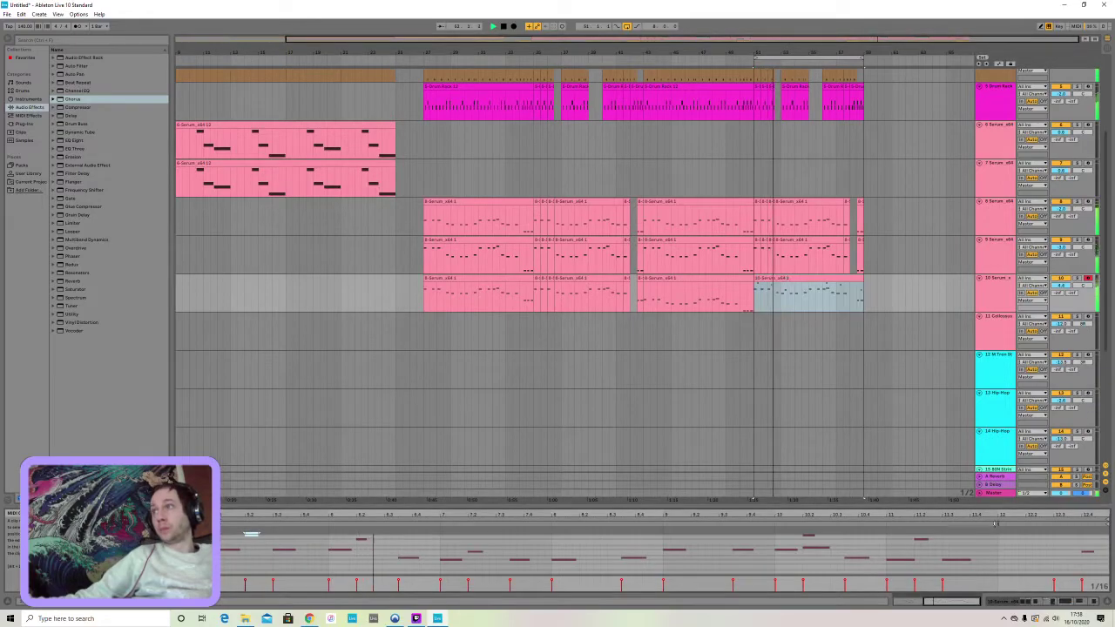
{"action": "left_click_drag", "start_coordinate": [1095, 573], "coordinate": [228, 438]}
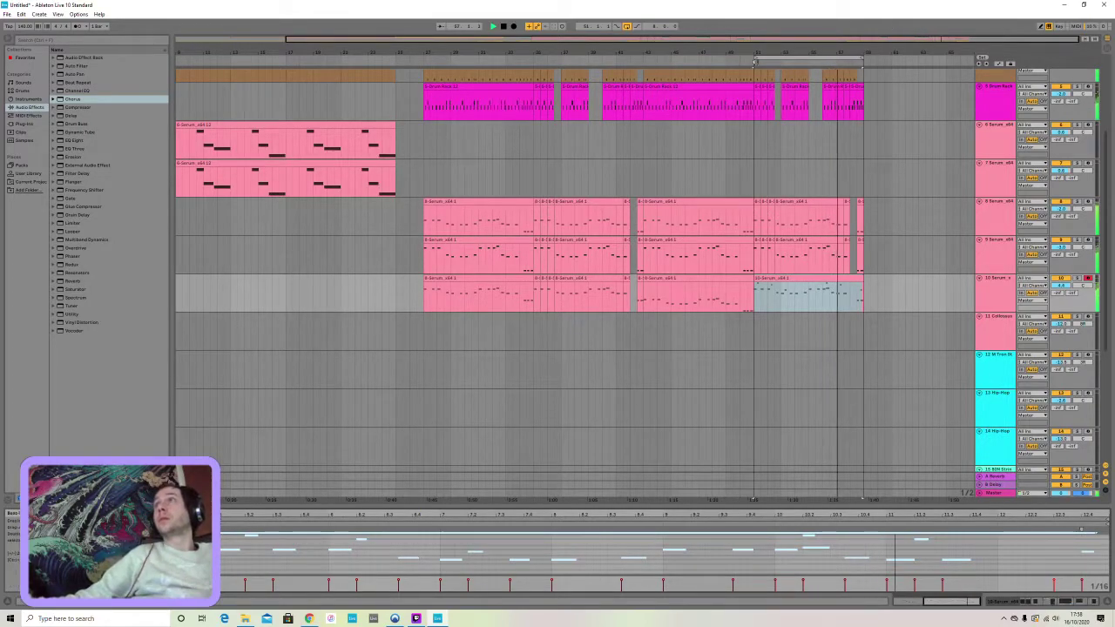
Extend the loop back to bar 9 so it covers the build-up and the whole drop
{"action": "left_click_drag", "start_coordinate": [755, 61], "coordinate": [270, 91]}
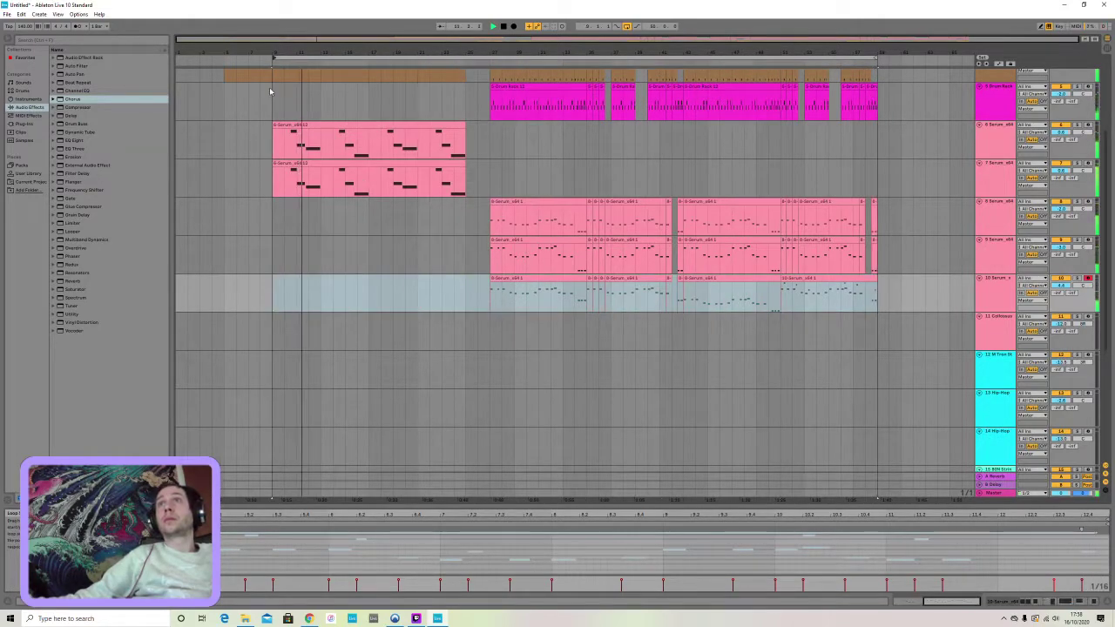
Select the build-up and drop from bar 9 to bar 59 on all tracks and duplicate them directly behind
{"action": "scroll", "coordinate": [560, 201], "scroll_direction": "down", "scroll_amount": 5}
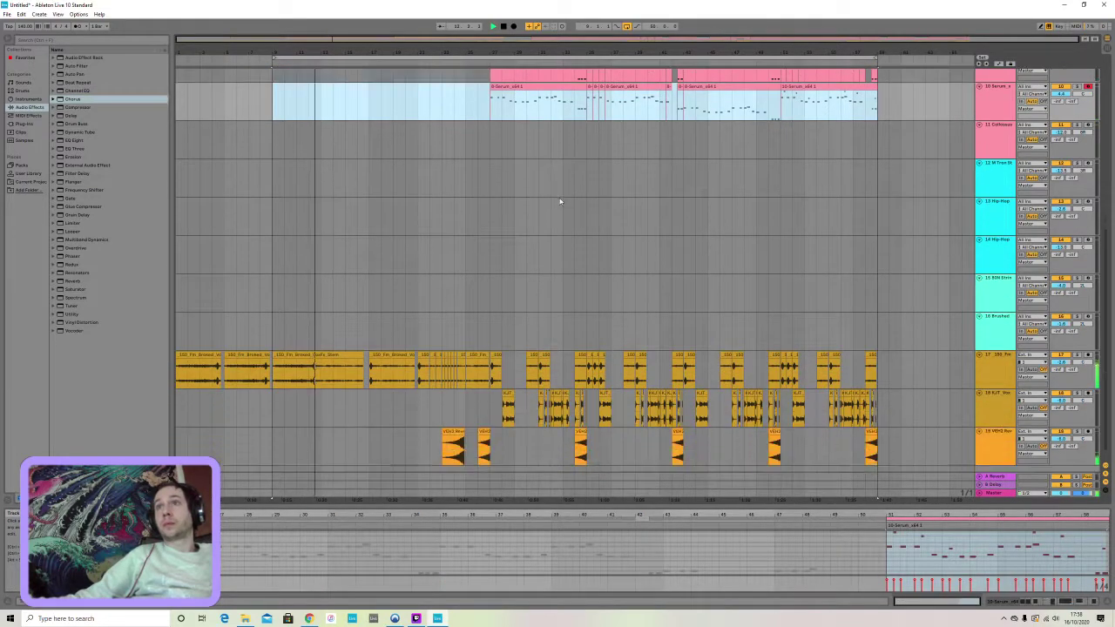
{"action": "scroll", "coordinate": [560, 201], "scroll_direction": "down", "scroll_amount": 1}
{"action": "left_click_drag", "start_coordinate": [875, 448], "coordinate": [273, 4]}
{"action": "scroll", "coordinate": [391, 212], "scroll_direction": "up", "scroll_amount": 1}
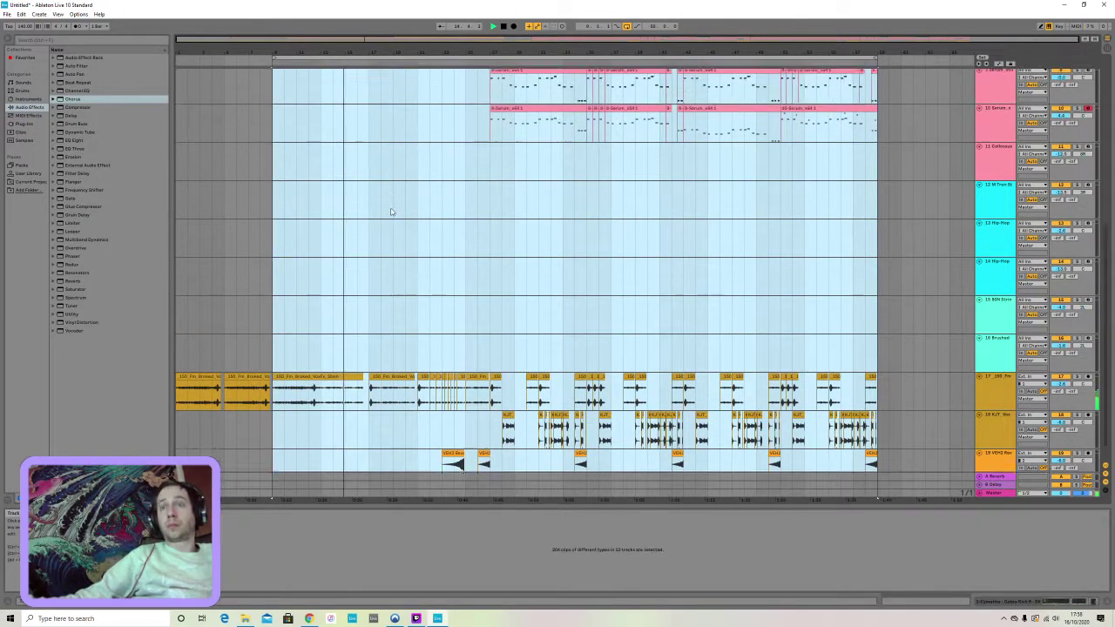
{"action": "scroll", "coordinate": [408, 228], "scroll_direction": "up", "scroll_amount": 7}
{"action": "scroll", "coordinate": [412, 231], "scroll_direction": "up", "scroll_amount": 10}
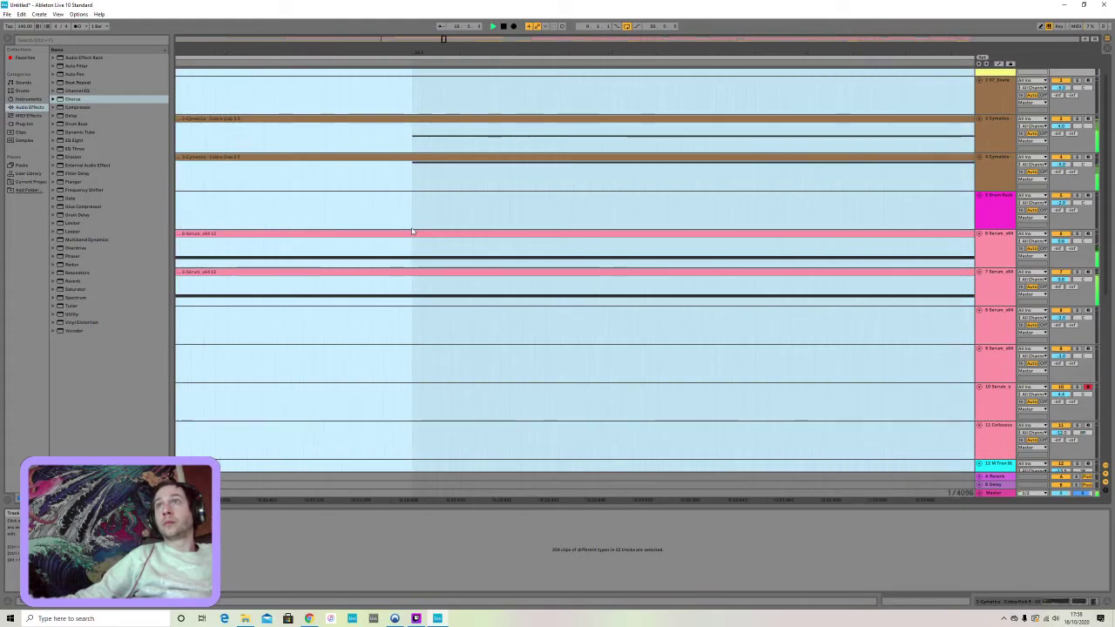
{"action": "left_click_drag", "start_coordinate": [412, 53], "coordinate": [687, 9]}
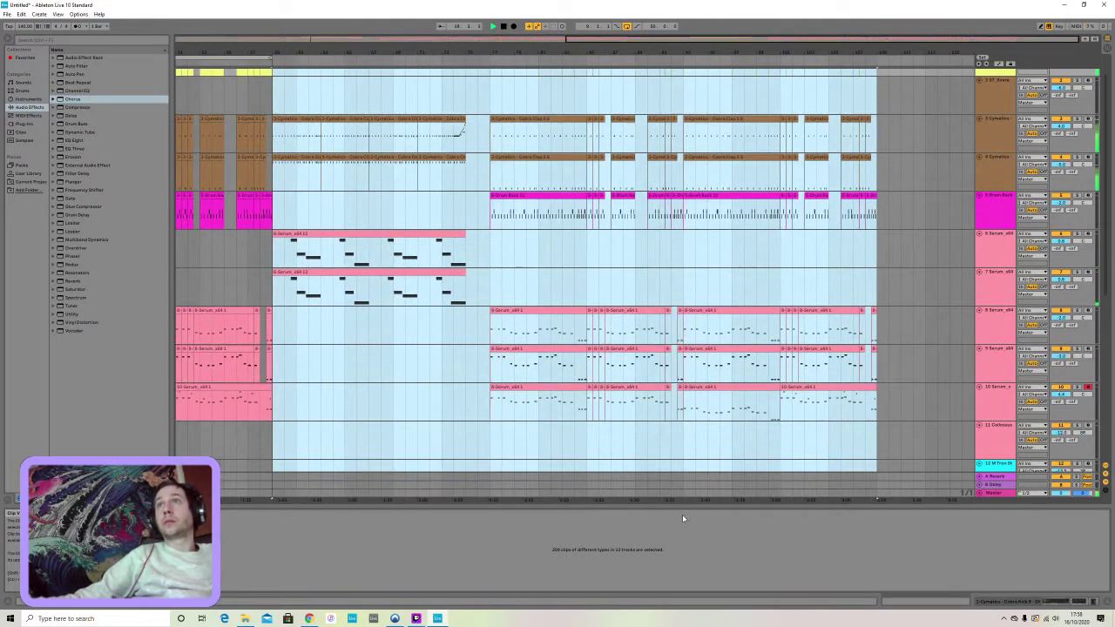
Check the running stream in Twitch Studio and return to Ableton Live
{"action": "left_click", "coordinate": [437, 618]}
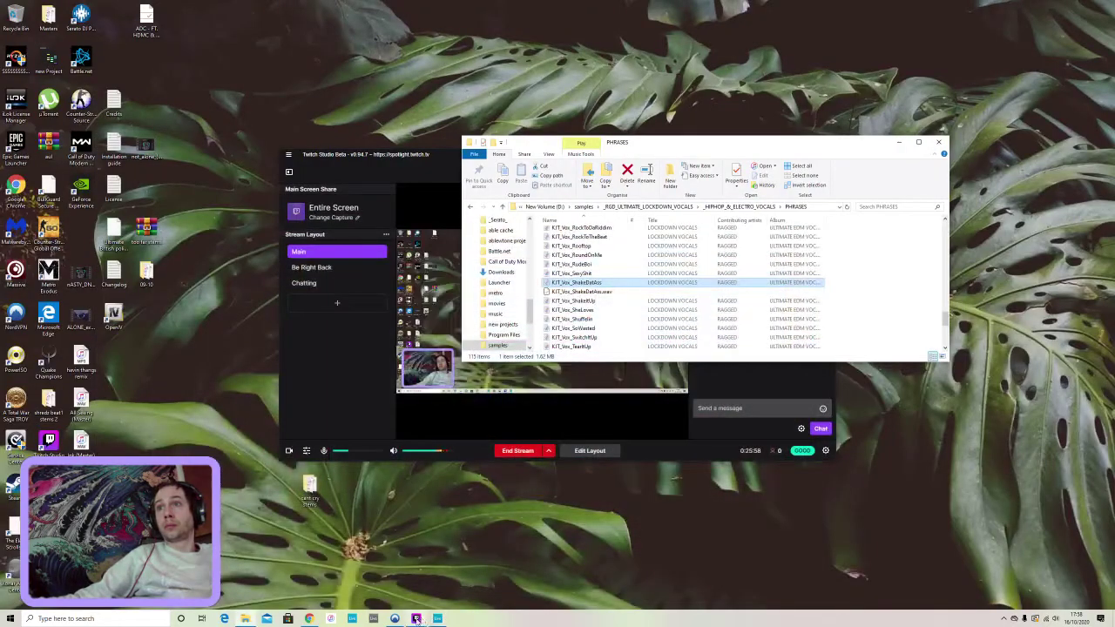
{"action": "left_click", "coordinate": [417, 618]}
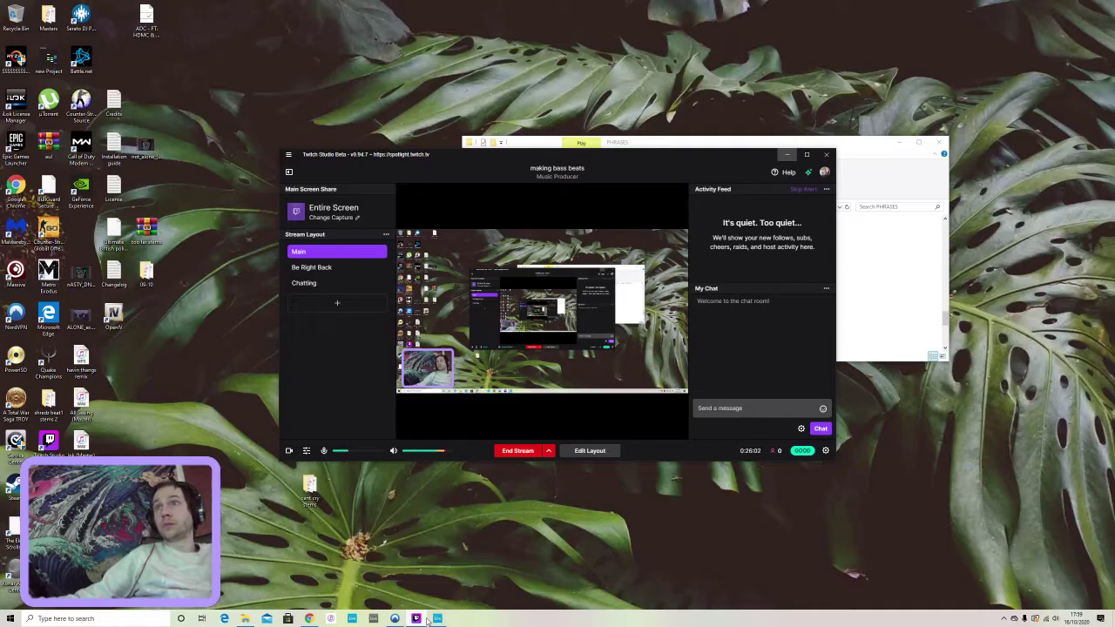
{"action": "left_click", "coordinate": [429, 620]}
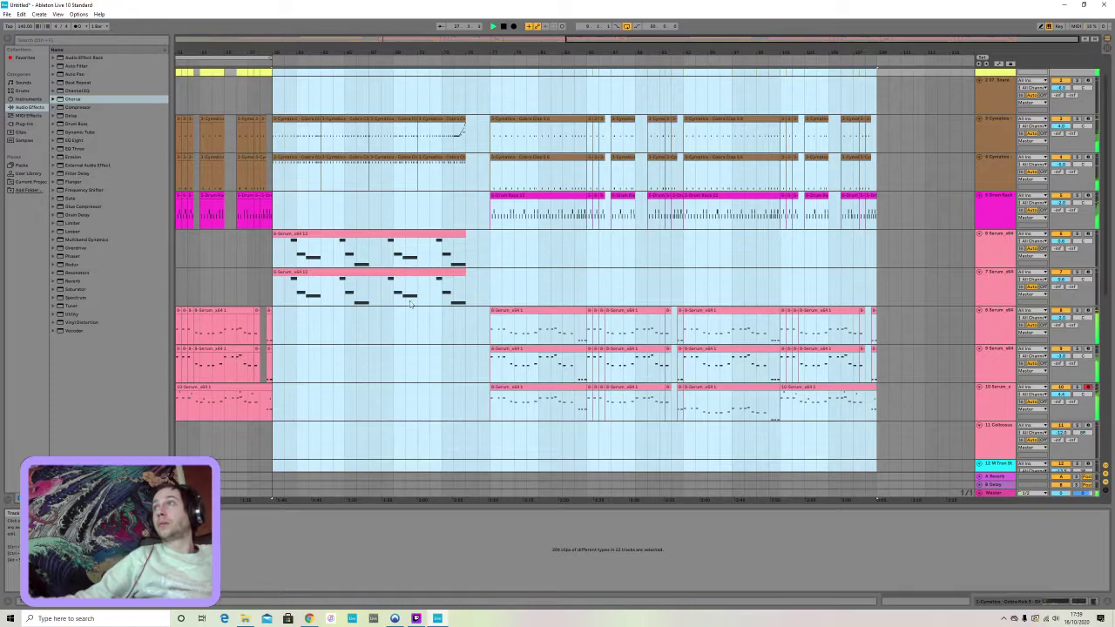
Loop the first eight bars of the duplicated drop from bar 77 and record a new Serum part on track 10
{"action": "left_click_drag", "start_coordinate": [637, 40], "coordinate": [638, 9]}
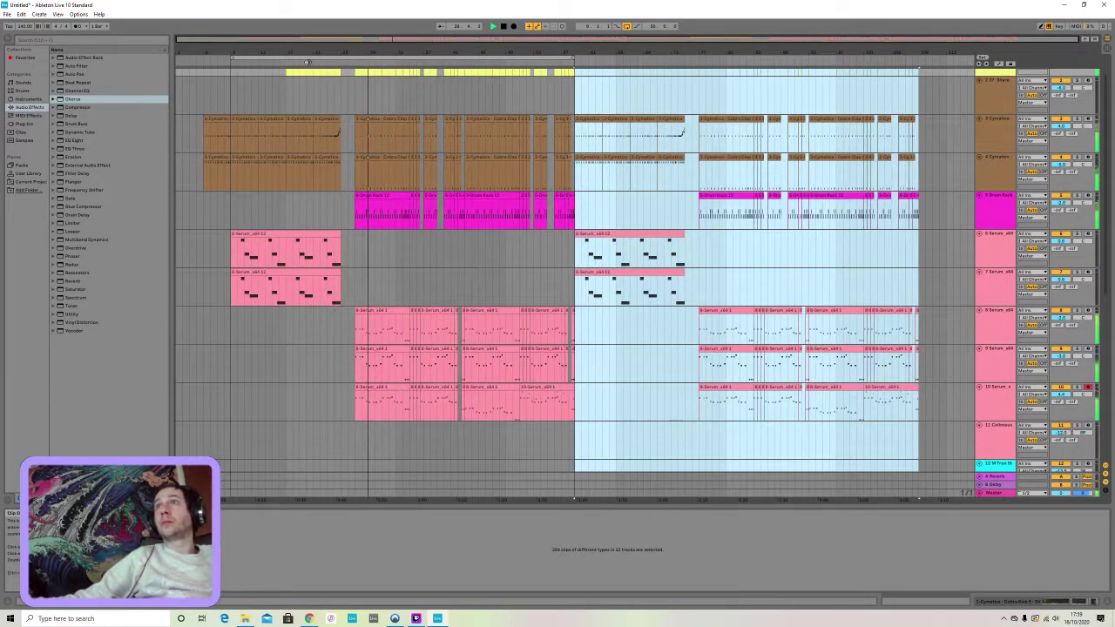
{"action": "left_click_drag", "start_coordinate": [459, 57], "coordinate": [827, 26]}
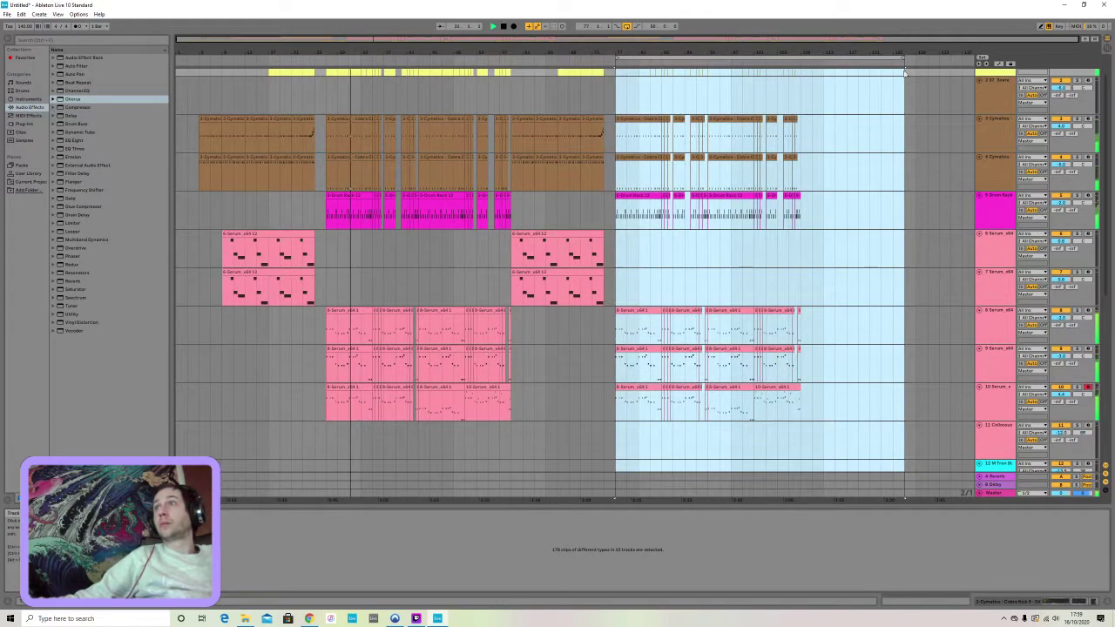
{"action": "left_click_drag", "start_coordinate": [900, 57], "coordinate": [664, 139]}
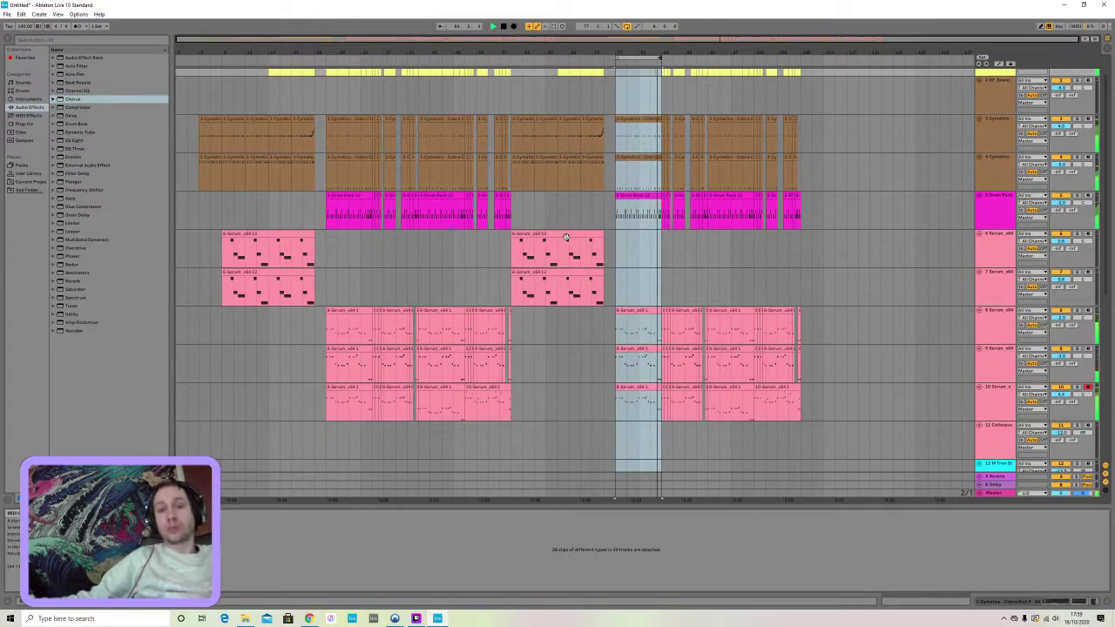
{"action": "left_click", "coordinate": [514, 26]}
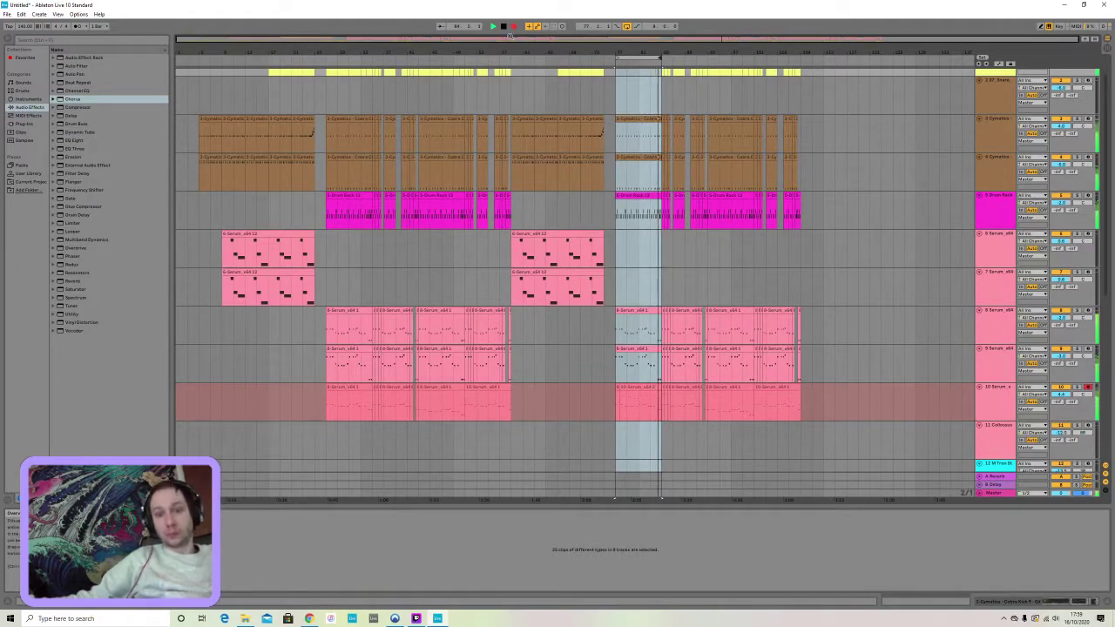
{"action": "left_click", "coordinate": [503, 26]}
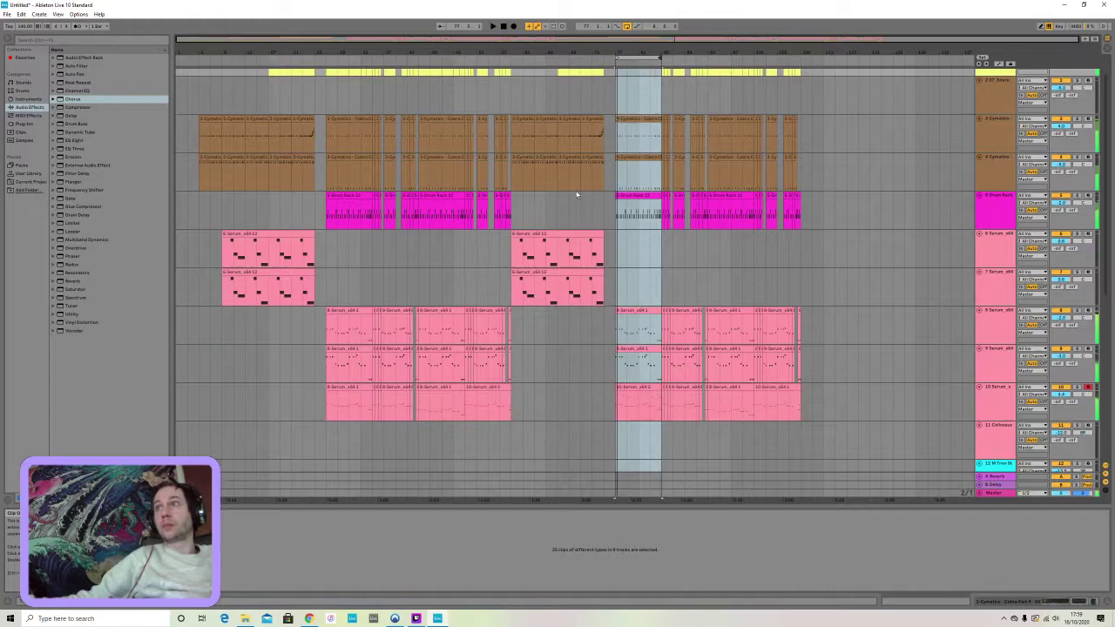
{"action": "key", "text": "space"}
Edit the high notes near 12.4 and 16.2 of the recorded track 10 clip and copy the clip to bar 93
{"action": "left_click", "coordinate": [645, 384]}
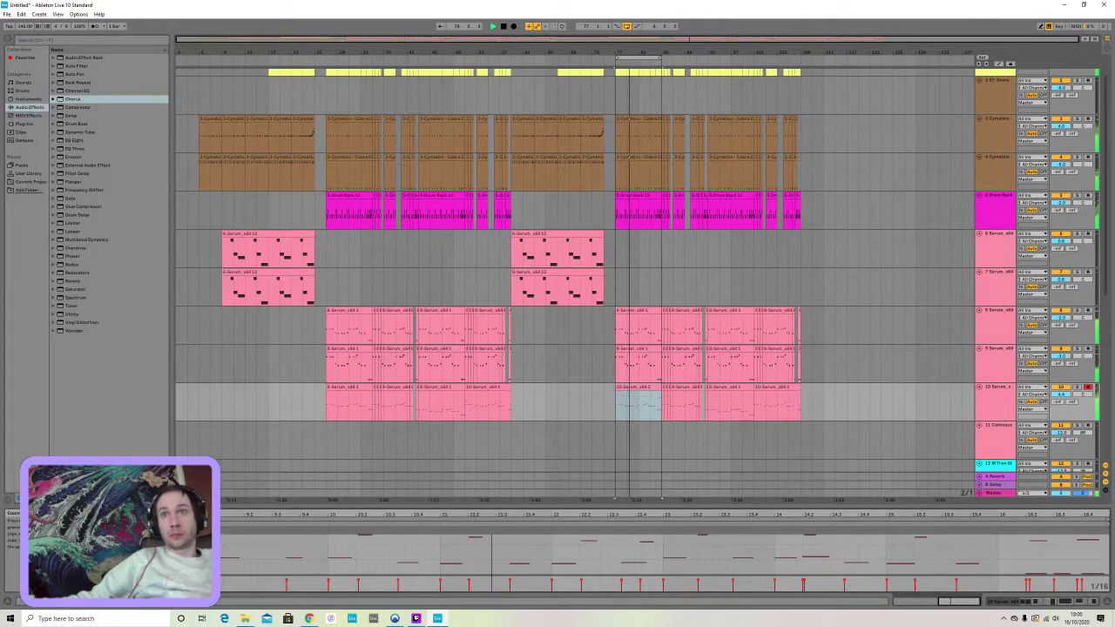
{"action": "left_click", "coordinate": [644, 543]}
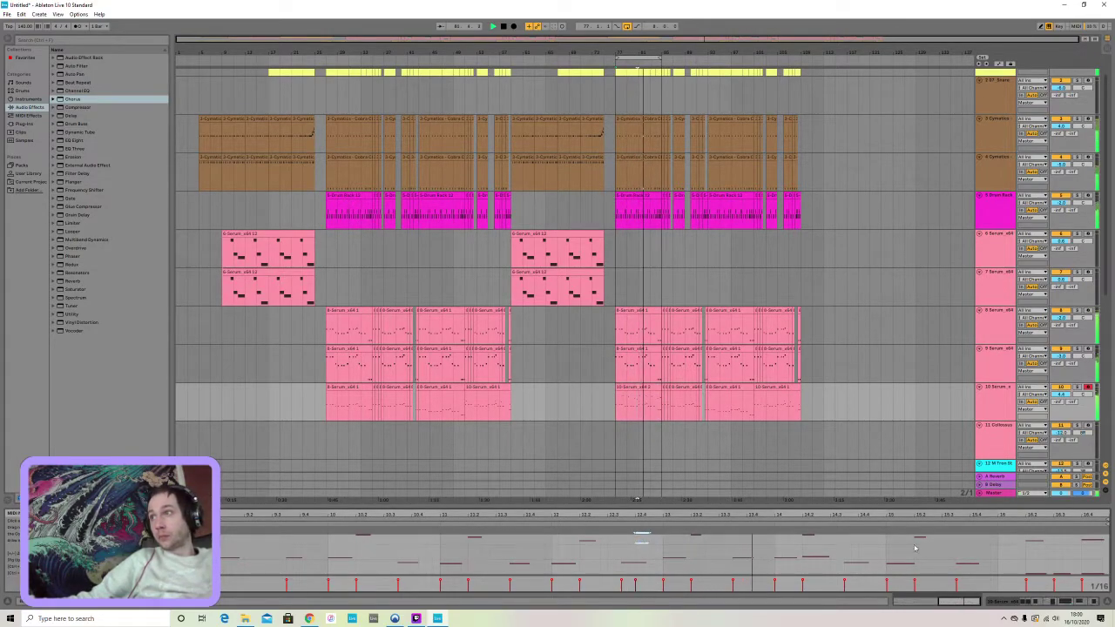
{"action": "left_click", "coordinate": [1038, 543]}
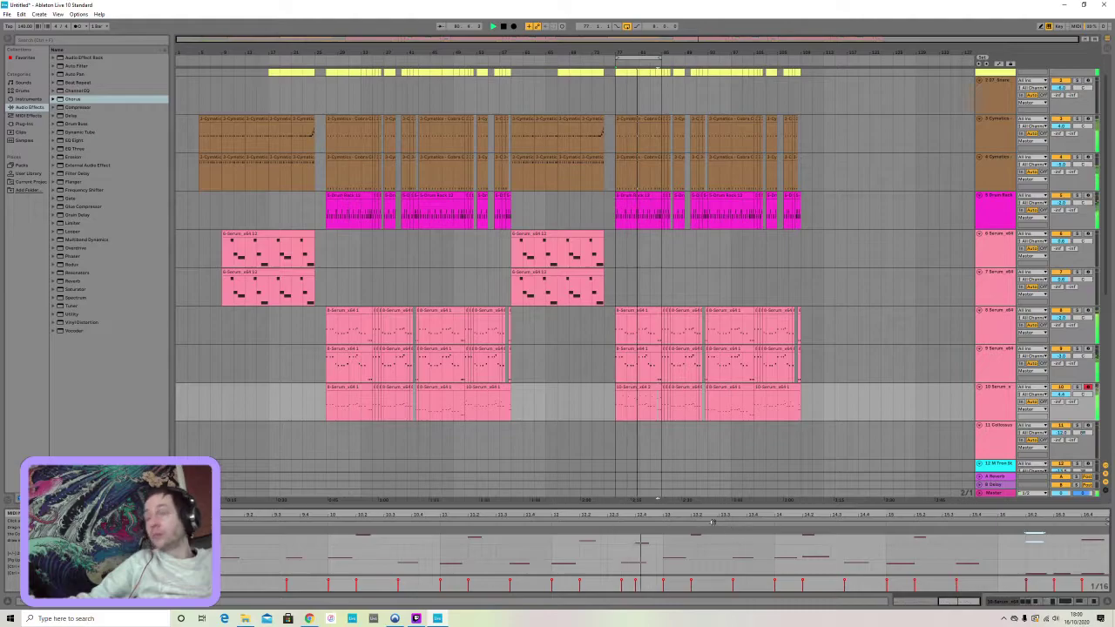
{"action": "left_click", "coordinate": [636, 389]}
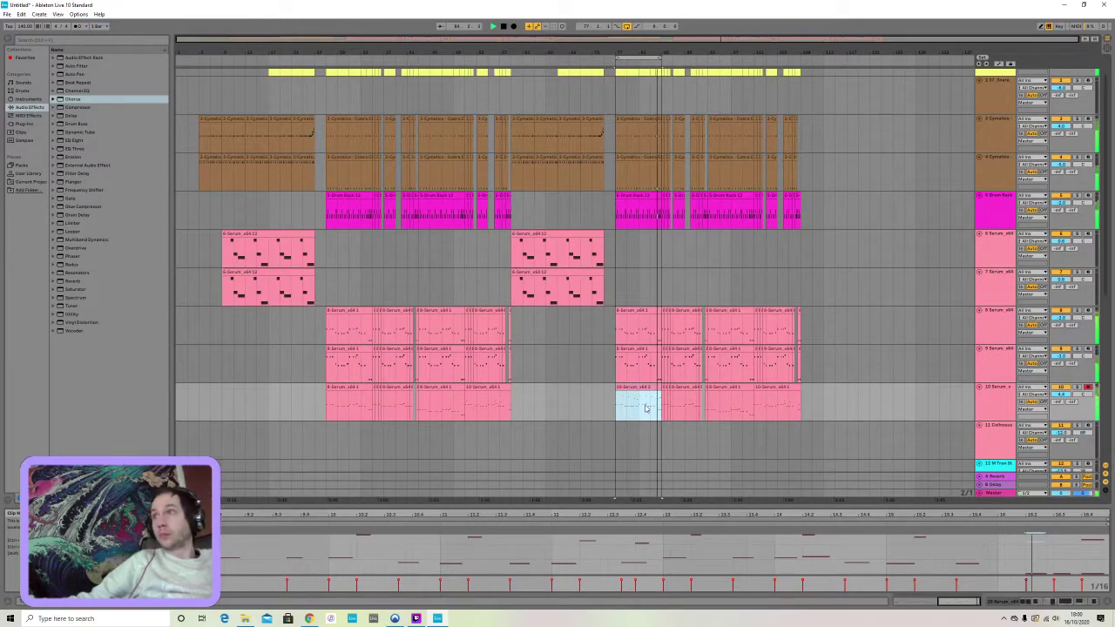
{"action": "left_click", "coordinate": [722, 401]}
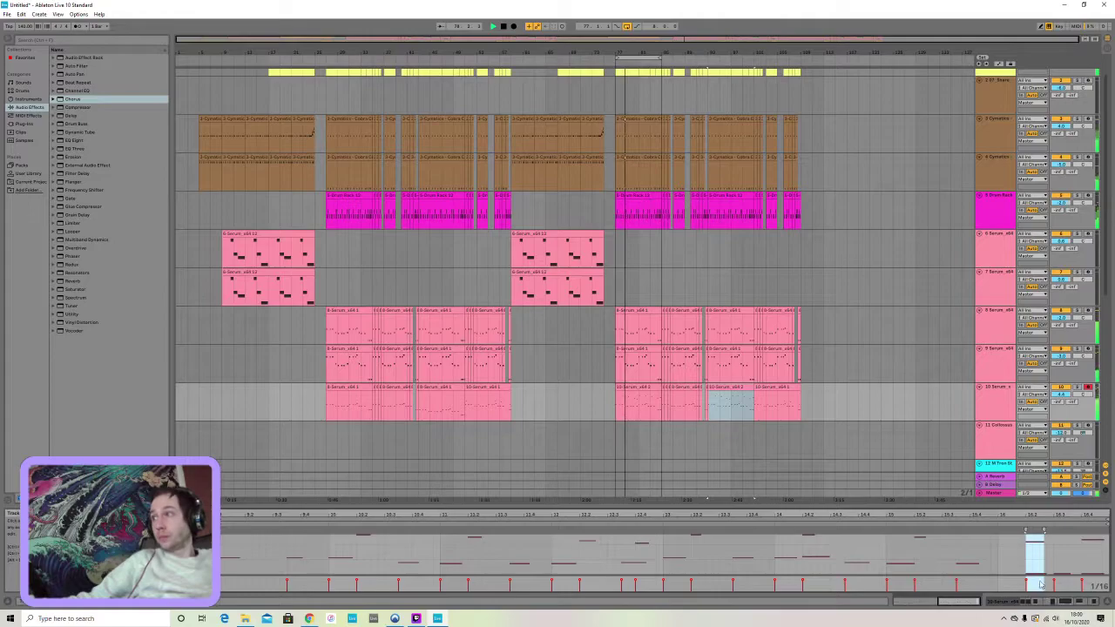
Try shifting the pitch of all notes in the copied clip at bar 93
{"action": "left_click_drag", "start_coordinate": [1105, 573], "coordinate": [251, 529]}
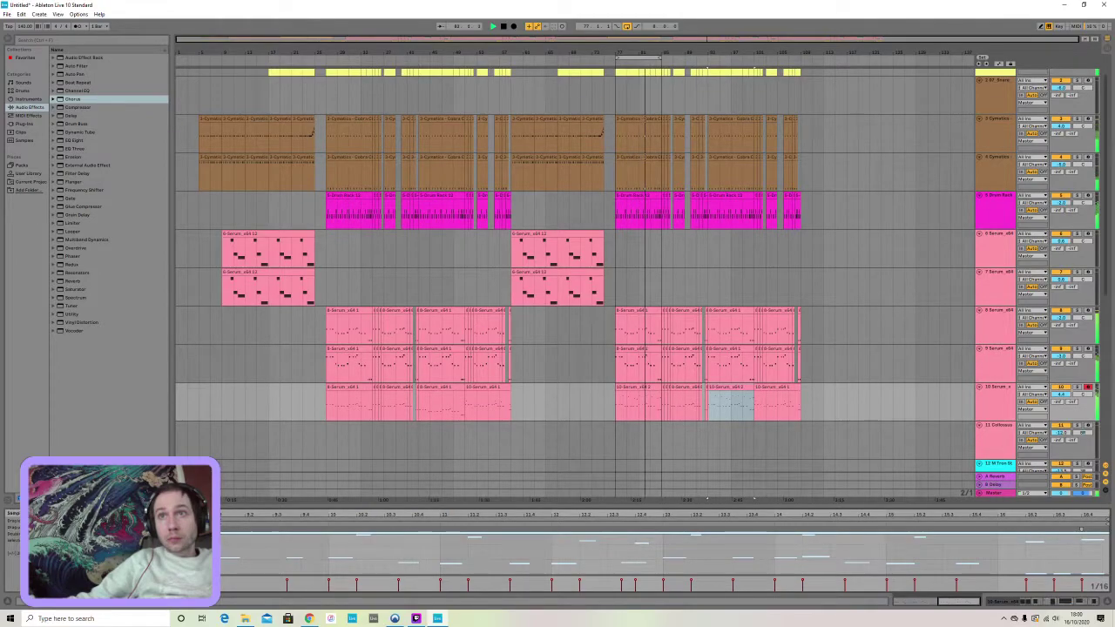
{"action": "left_click_drag", "start_coordinate": [209, 569], "coordinate": [226, 569]}
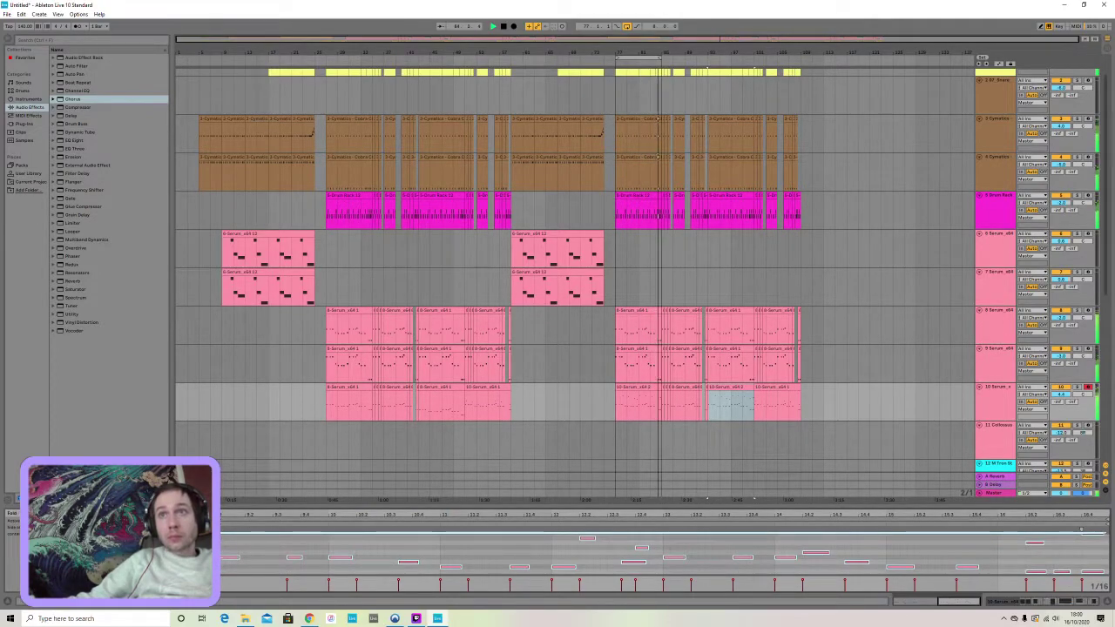
{"action": "left_click", "coordinate": [183, 513]}
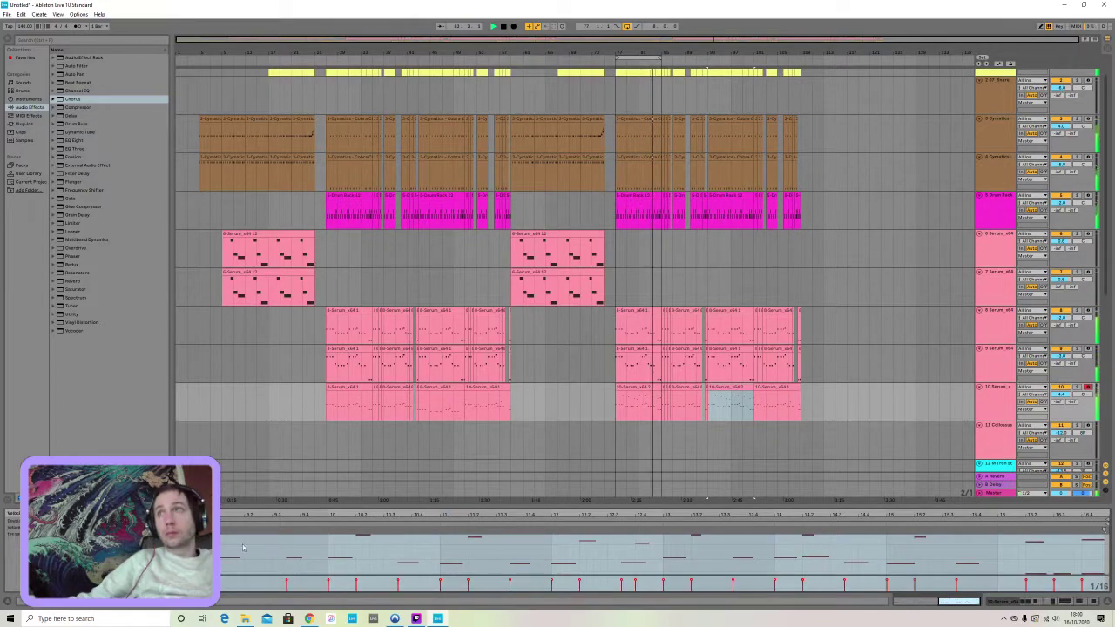
Select all notes of the copied track 10 clip again and play the drop from bar 93
{"action": "double_click", "coordinate": [724, 388]}
{"action": "left_click", "coordinate": [724, 389]}
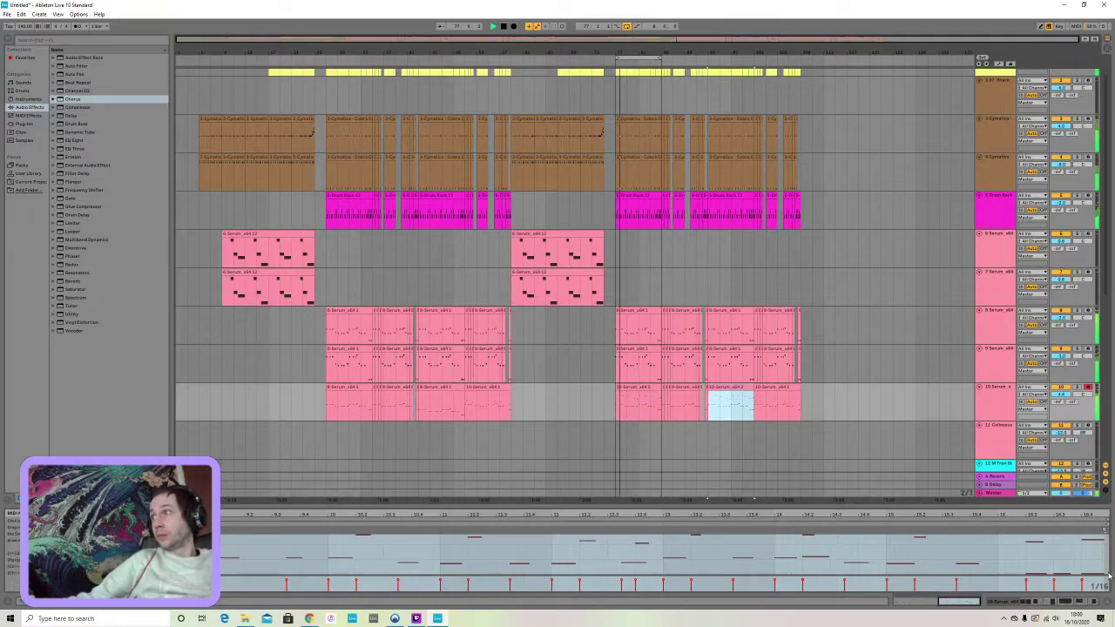
{"action": "left_click_drag", "start_coordinate": [1107, 574], "coordinate": [209, 477]}
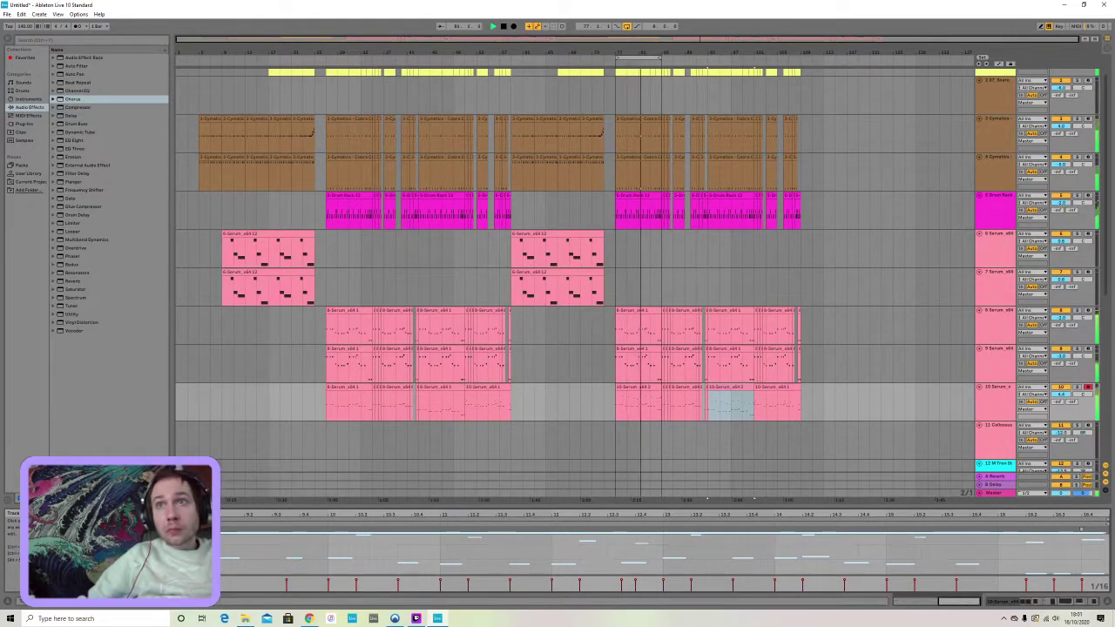
{"action": "key", "text": "space"}
{"action": "key", "text": "space"}
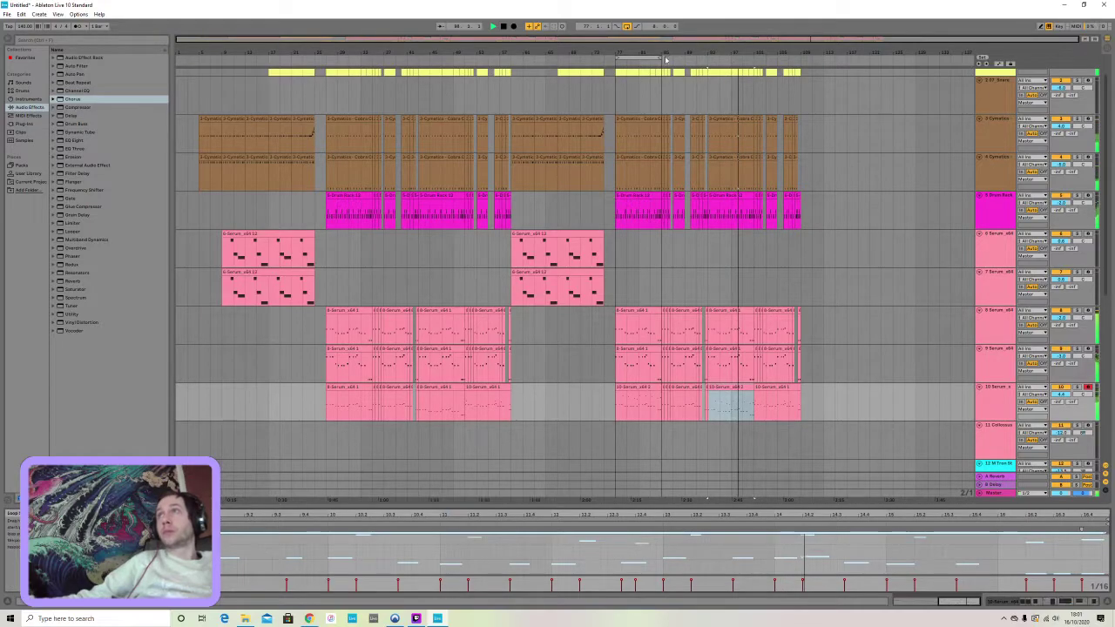
Extend the loop to the end of the second drop and copy the last four bars of the bar 93 Serum clip to bar 109
{"action": "left_click_drag", "start_coordinate": [666, 59], "coordinate": [799, 57]}
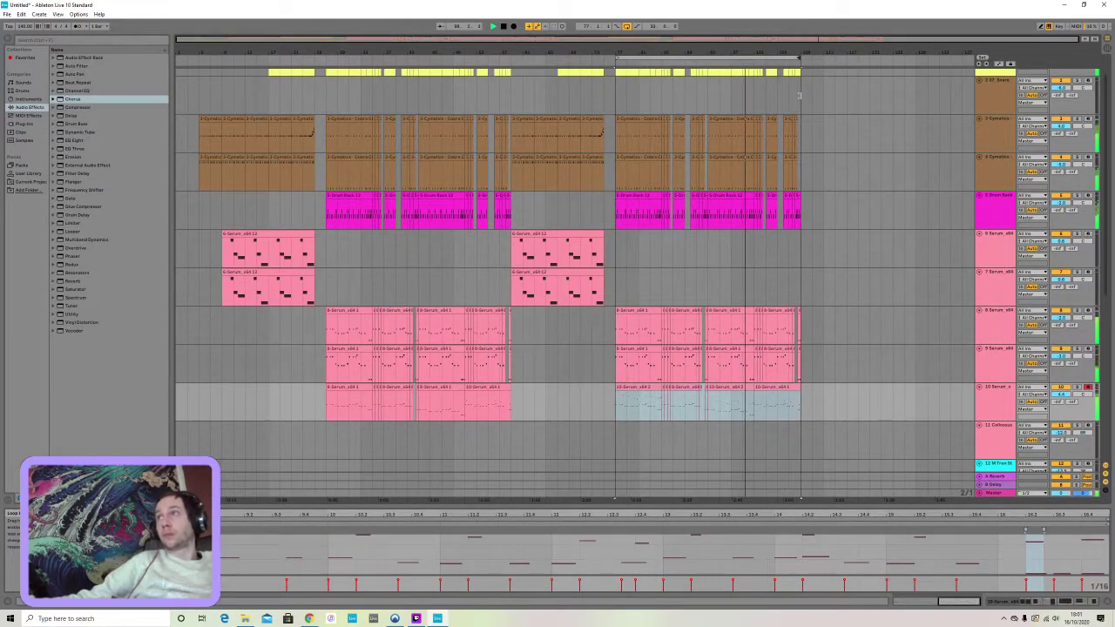
{"action": "left_click_drag", "start_coordinate": [799, 403], "coordinate": [732, 400]}
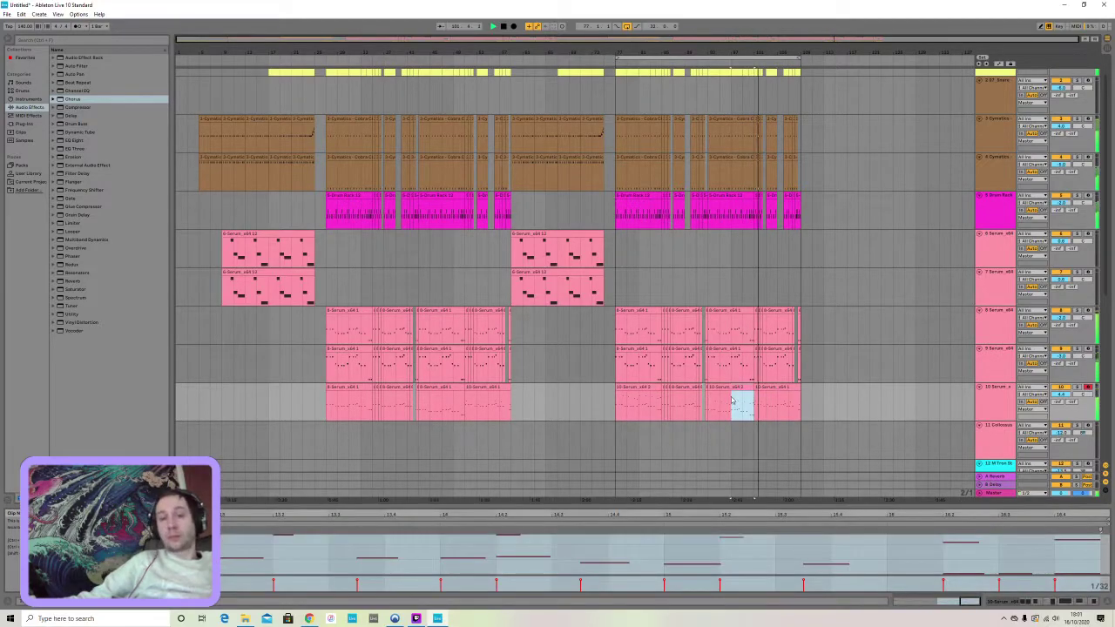
{"action": "left_click_drag", "start_coordinate": [822, 391], "coordinate": [802, 397]}
{"action": "scroll", "coordinate": [805, 371], "scroll_direction": "down", "scroll_amount": 2}
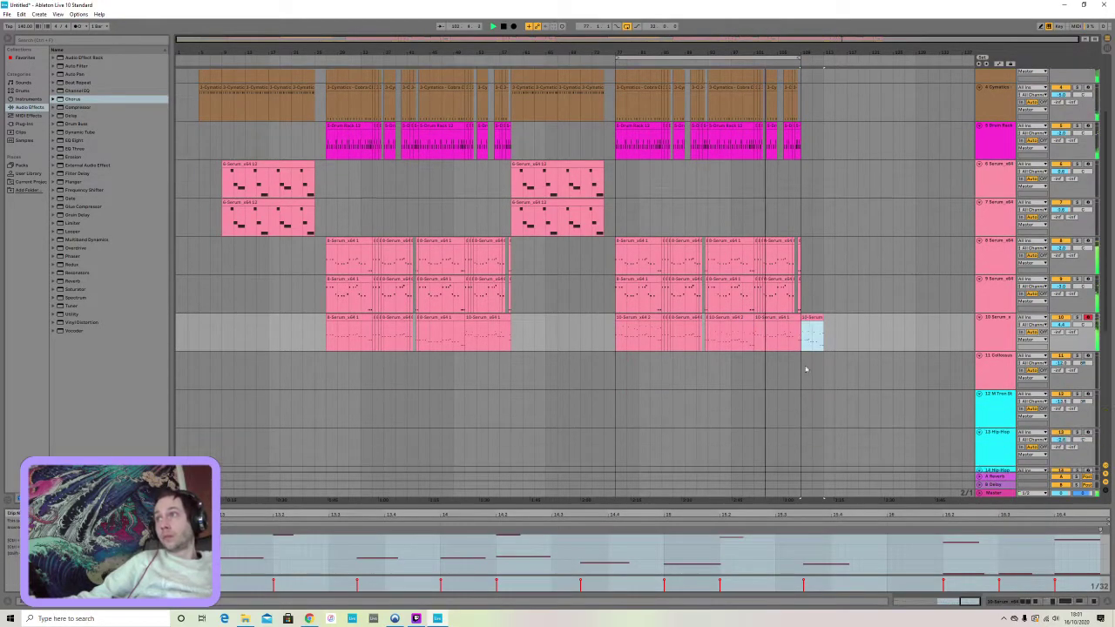
Duplicate the last two bars of vocal chops on track 18 twice and lengthen the loop to 38 bars
{"action": "scroll", "coordinate": [806, 370], "scroll_direction": "down", "scroll_amount": 6}
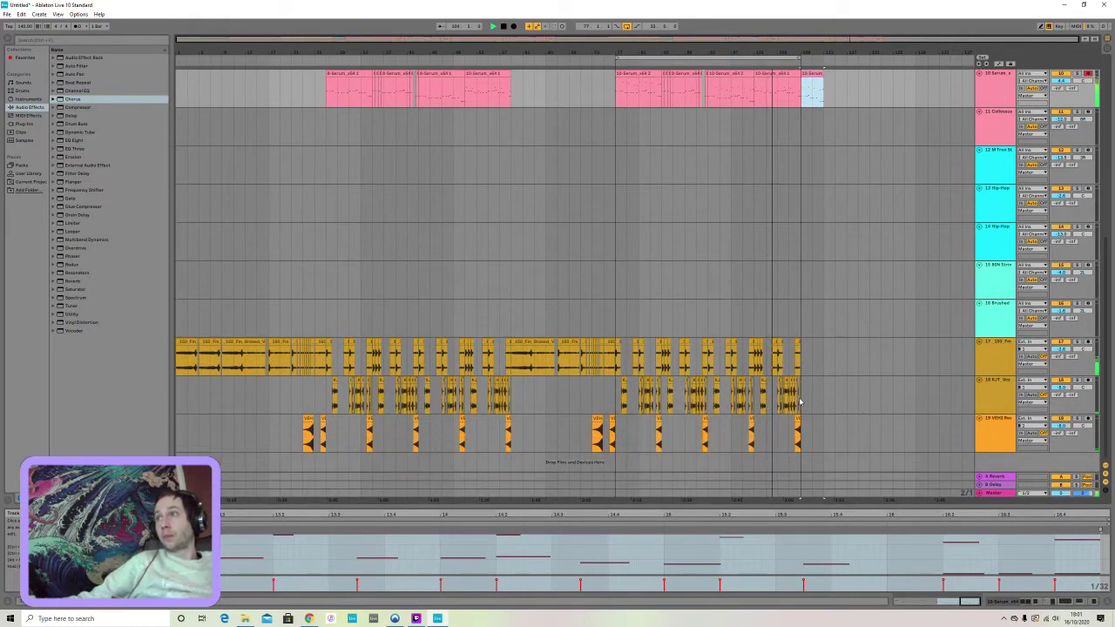
{"action": "left_click_drag", "start_coordinate": [800, 401], "coordinate": [789, 401]}
{"action": "key", "text": "ctrl+d"}
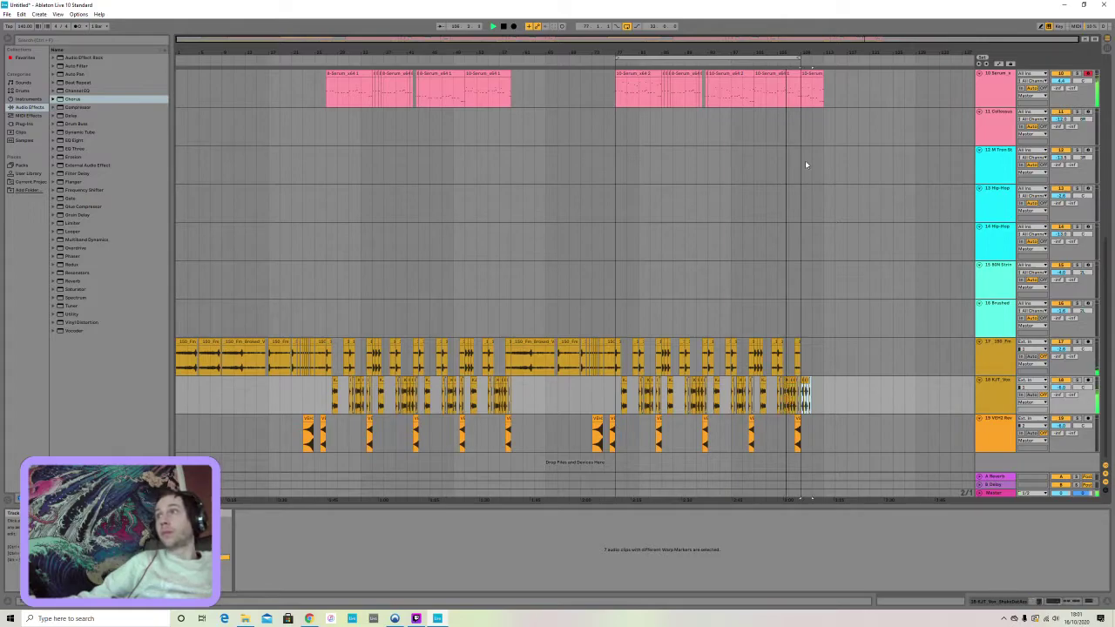
{"action": "left_click_drag", "start_coordinate": [799, 60], "coordinate": [823, 58]}
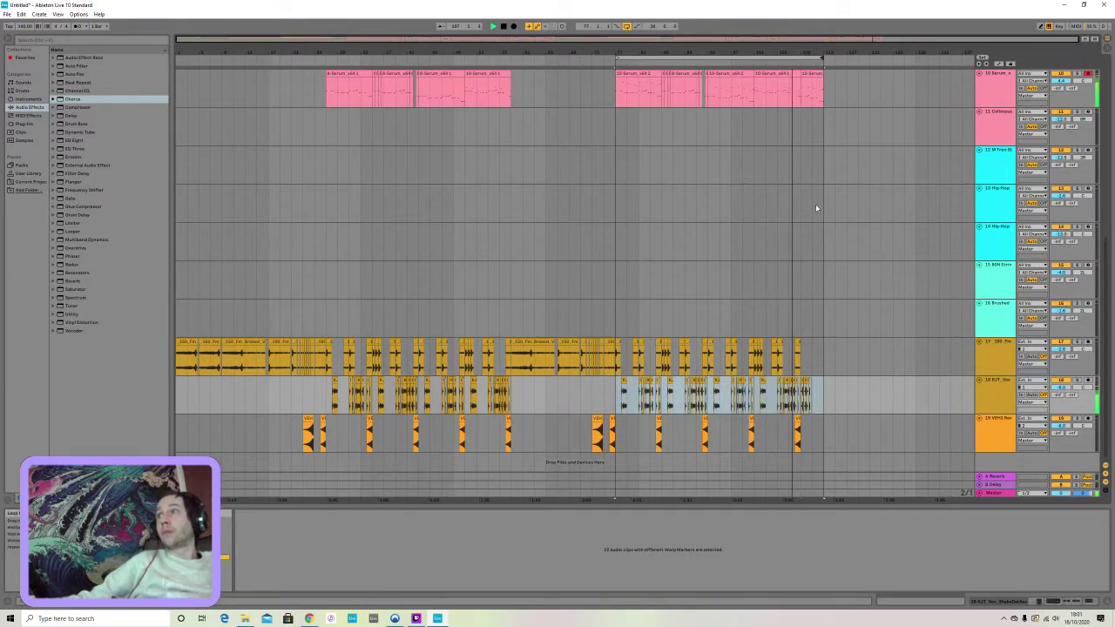
{"action": "left_click", "coordinate": [811, 410]}
{"action": "left_click_drag", "start_coordinate": [811, 410], "coordinate": [799, 408]}
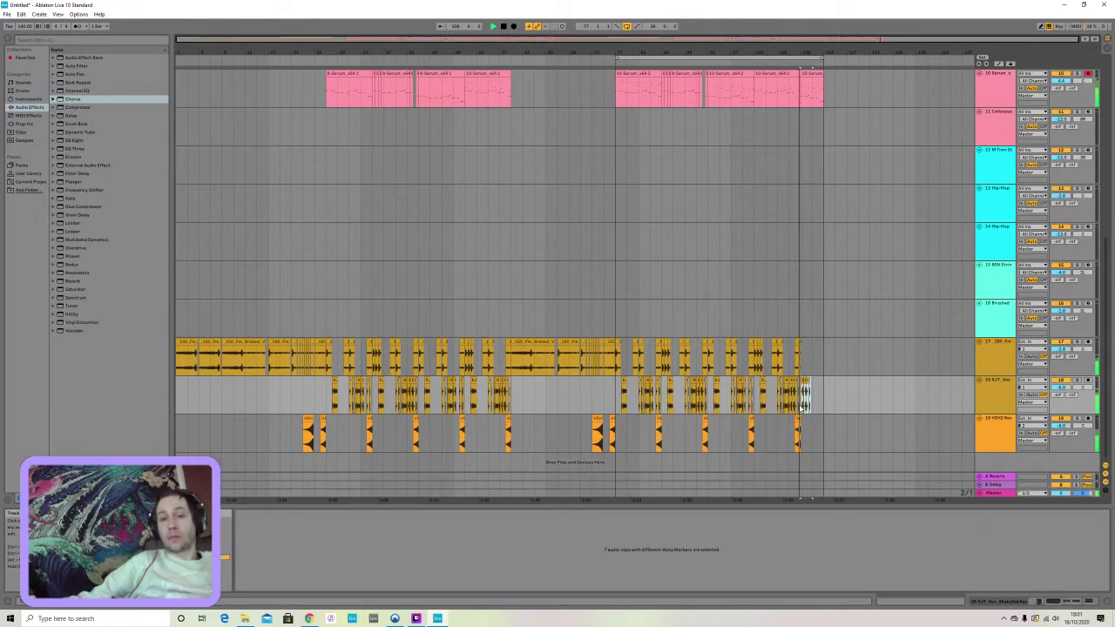
{"action": "key", "text": "ctrl+d"}
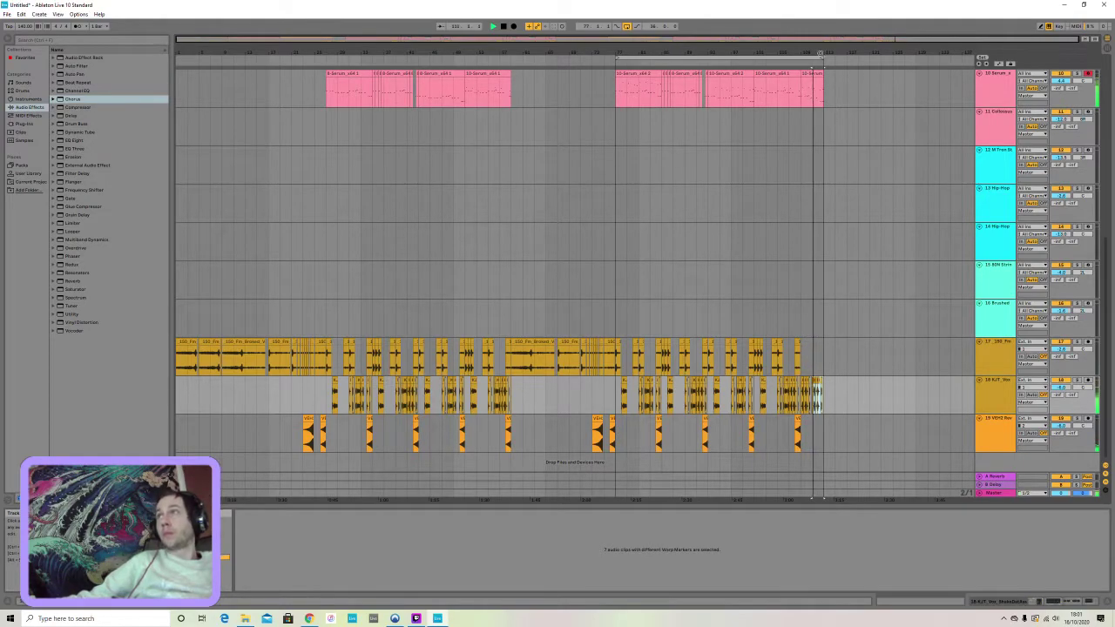
{"action": "left_click_drag", "start_coordinate": [822, 58], "coordinate": [834, 58]}
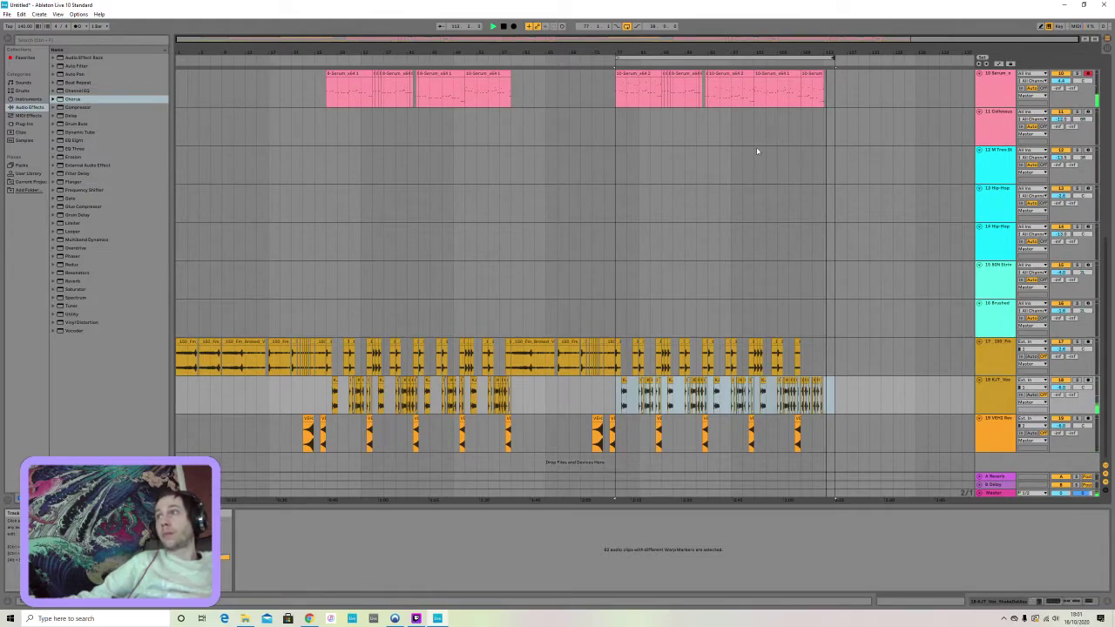
Delete the last high note of the track 10 clip at bar 109 and extend the loop back to bar 1
{"action": "scroll", "coordinate": [813, 147], "scroll_direction": "up", "scroll_amount": 1}
{"action": "left_click", "coordinate": [811, 100]}
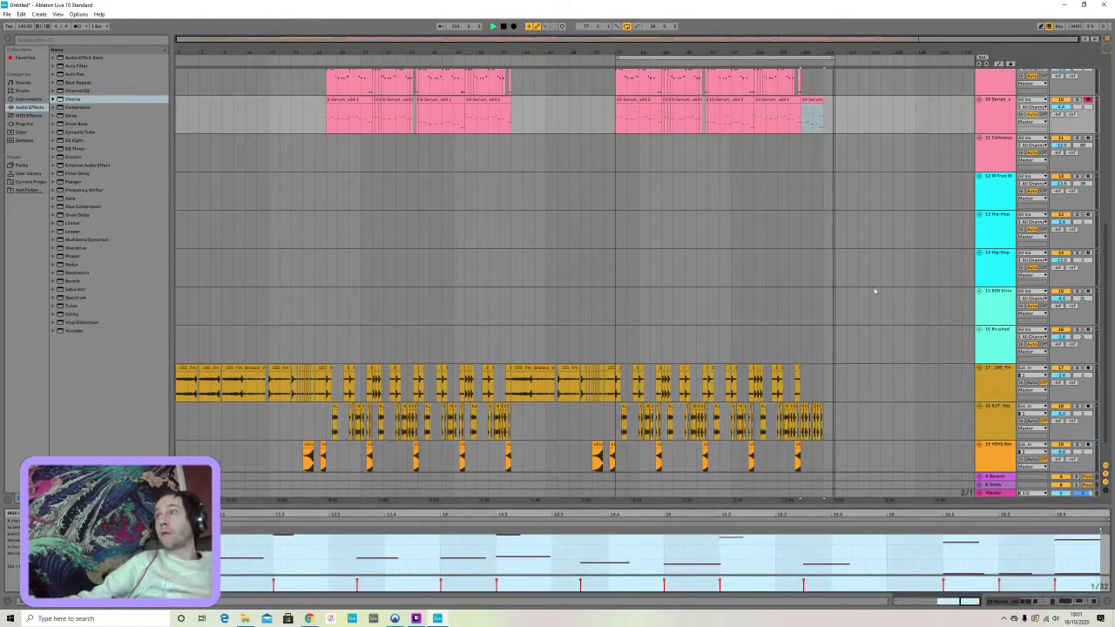
{"action": "left_click", "coordinate": [1039, 543]}
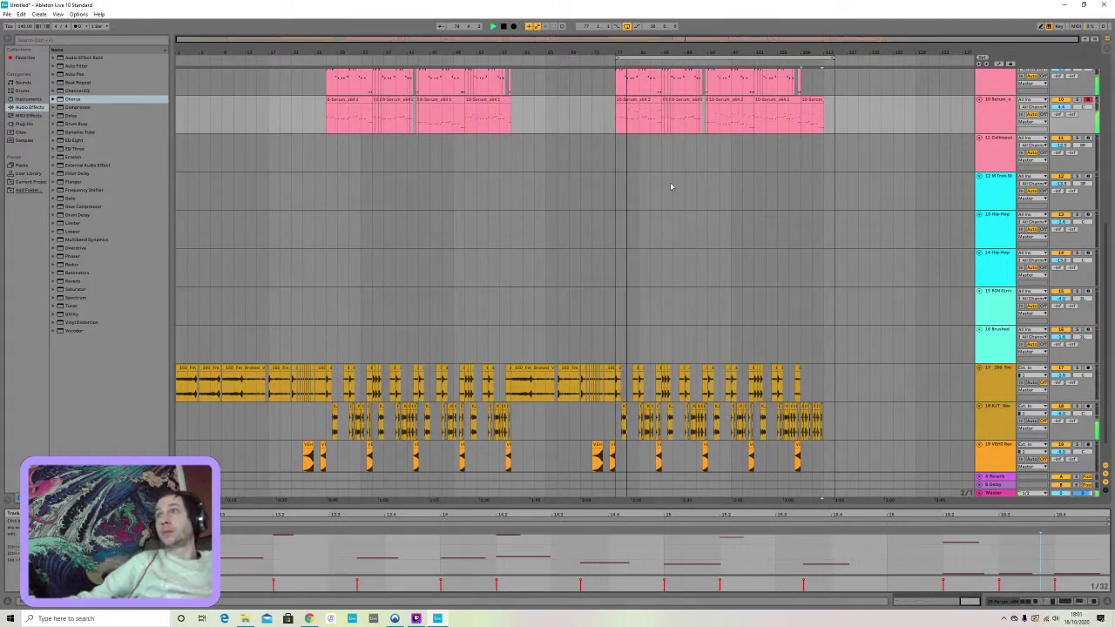
{"action": "left_click_drag", "start_coordinate": [616, 58], "coordinate": [176, 56]}
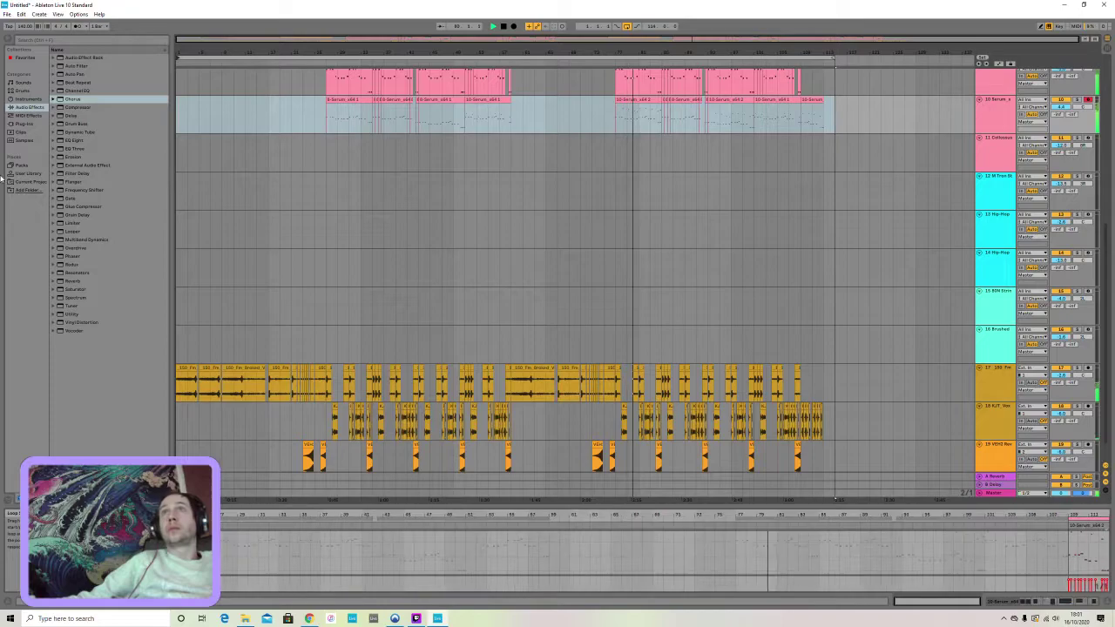
Save the Live Set as "shake dat" in the new Project folder and stop playback
{"action": "left_click", "coordinate": [7, 14]}
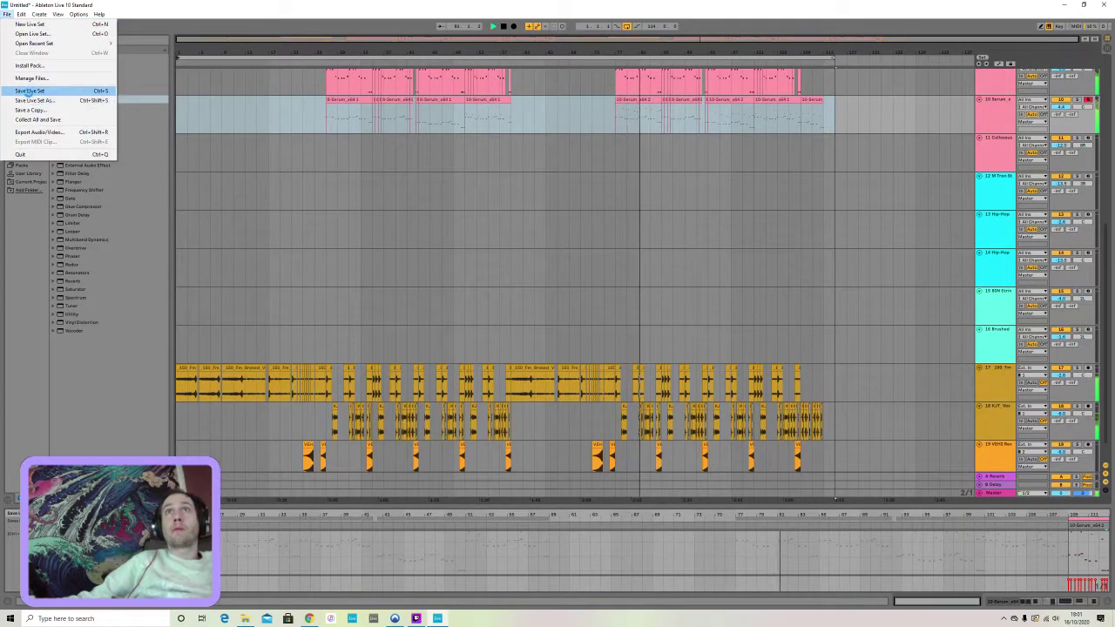
{"action": "left_click", "coordinate": [30, 98]}
{"action": "type", "text": "shak"}
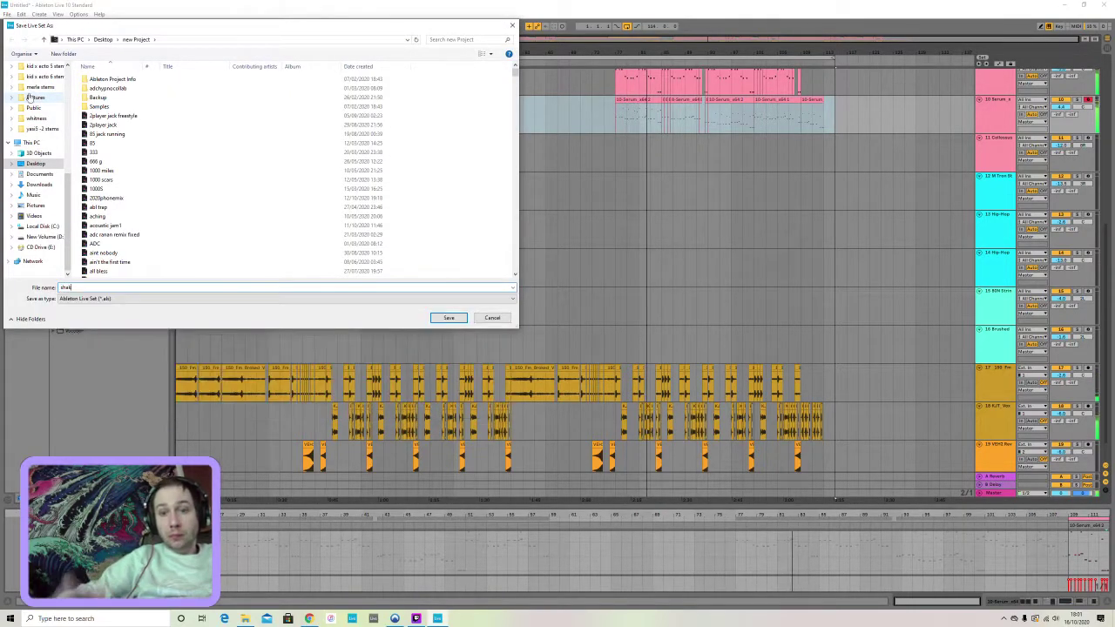
{"action": "type", "text": "e dat"}
{"action": "key", "text": "Return"}
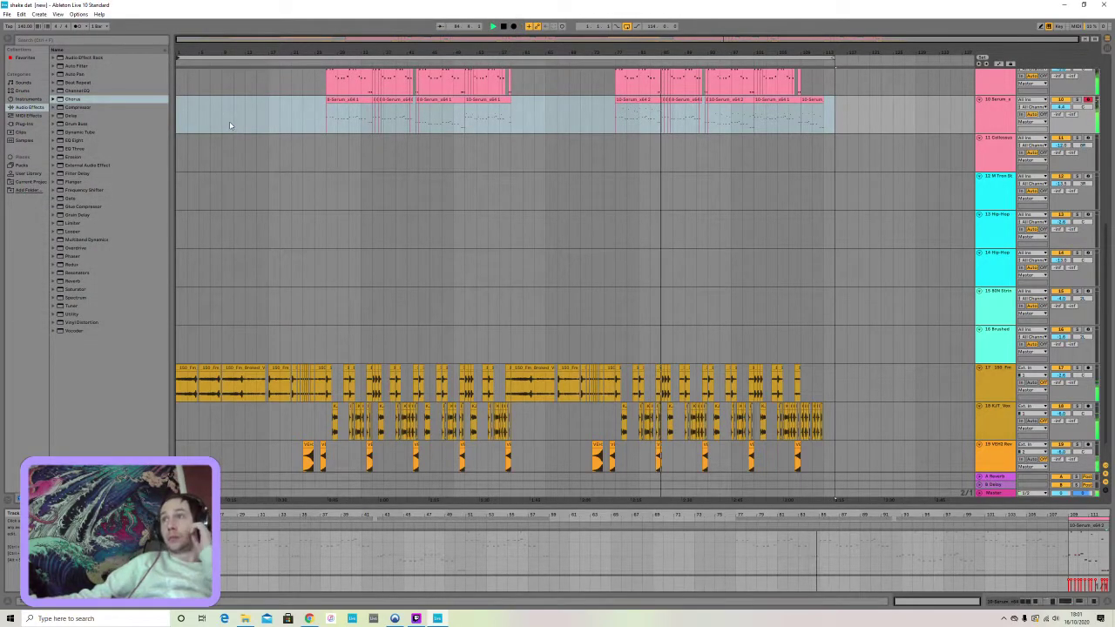
{"action": "left_click", "coordinate": [504, 27]}
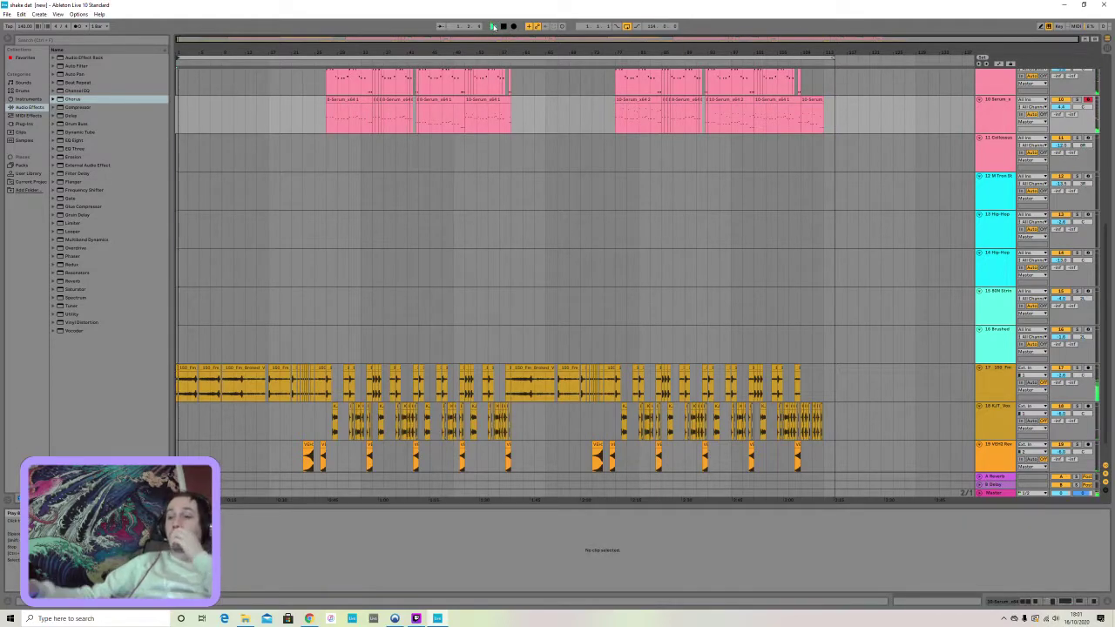